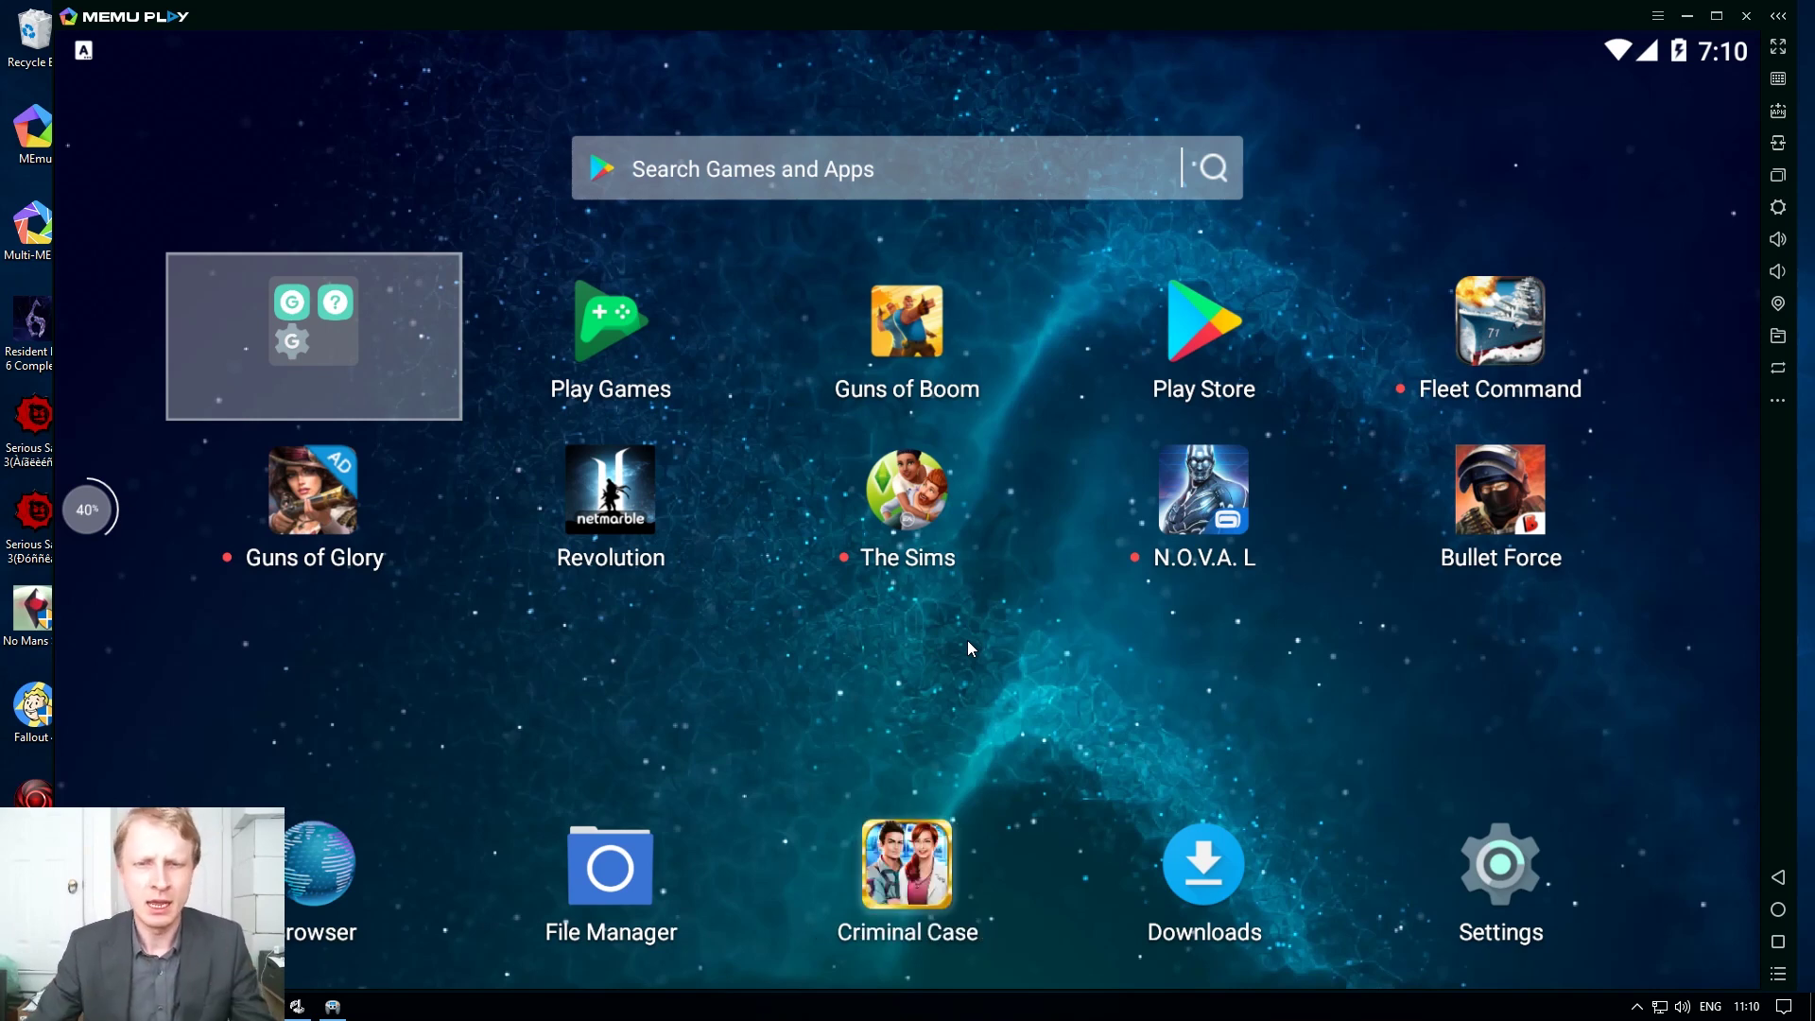
Switch the emulator to full screen and launch Bullet Force
{"action": "left_click", "coordinate": [1776, 55]}
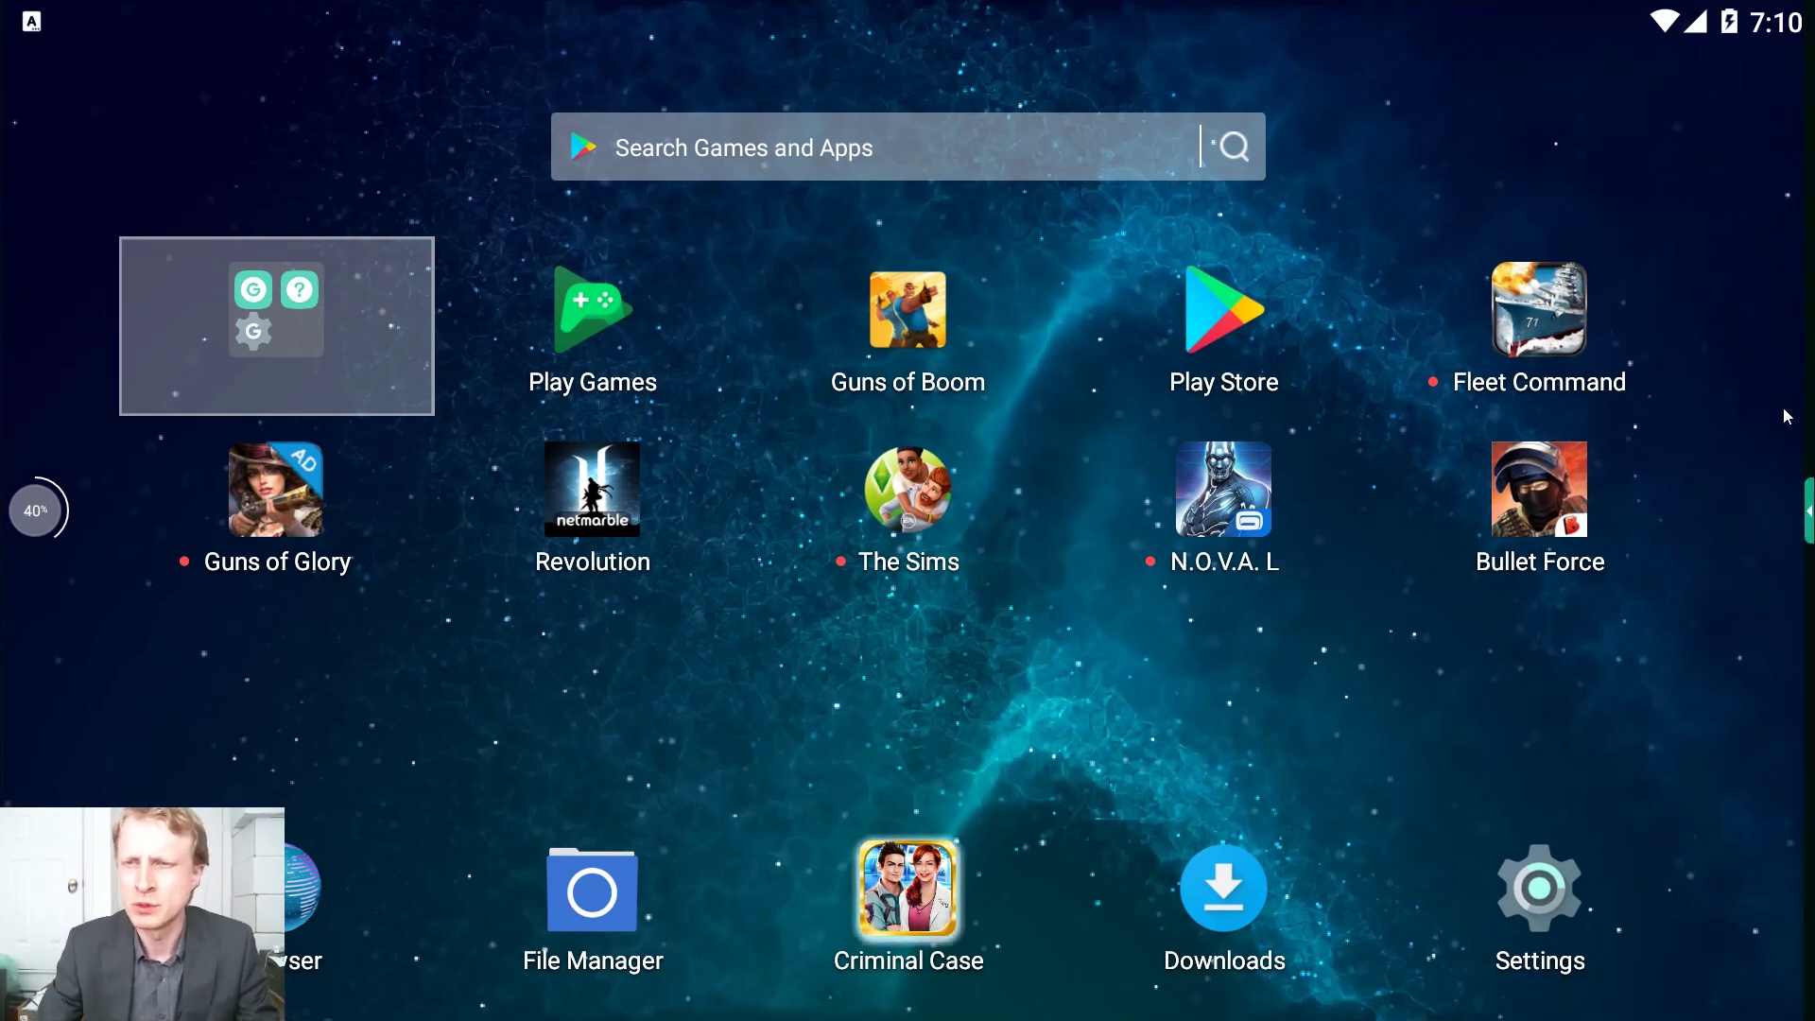
{"action": "left_click", "coordinate": [1514, 508]}
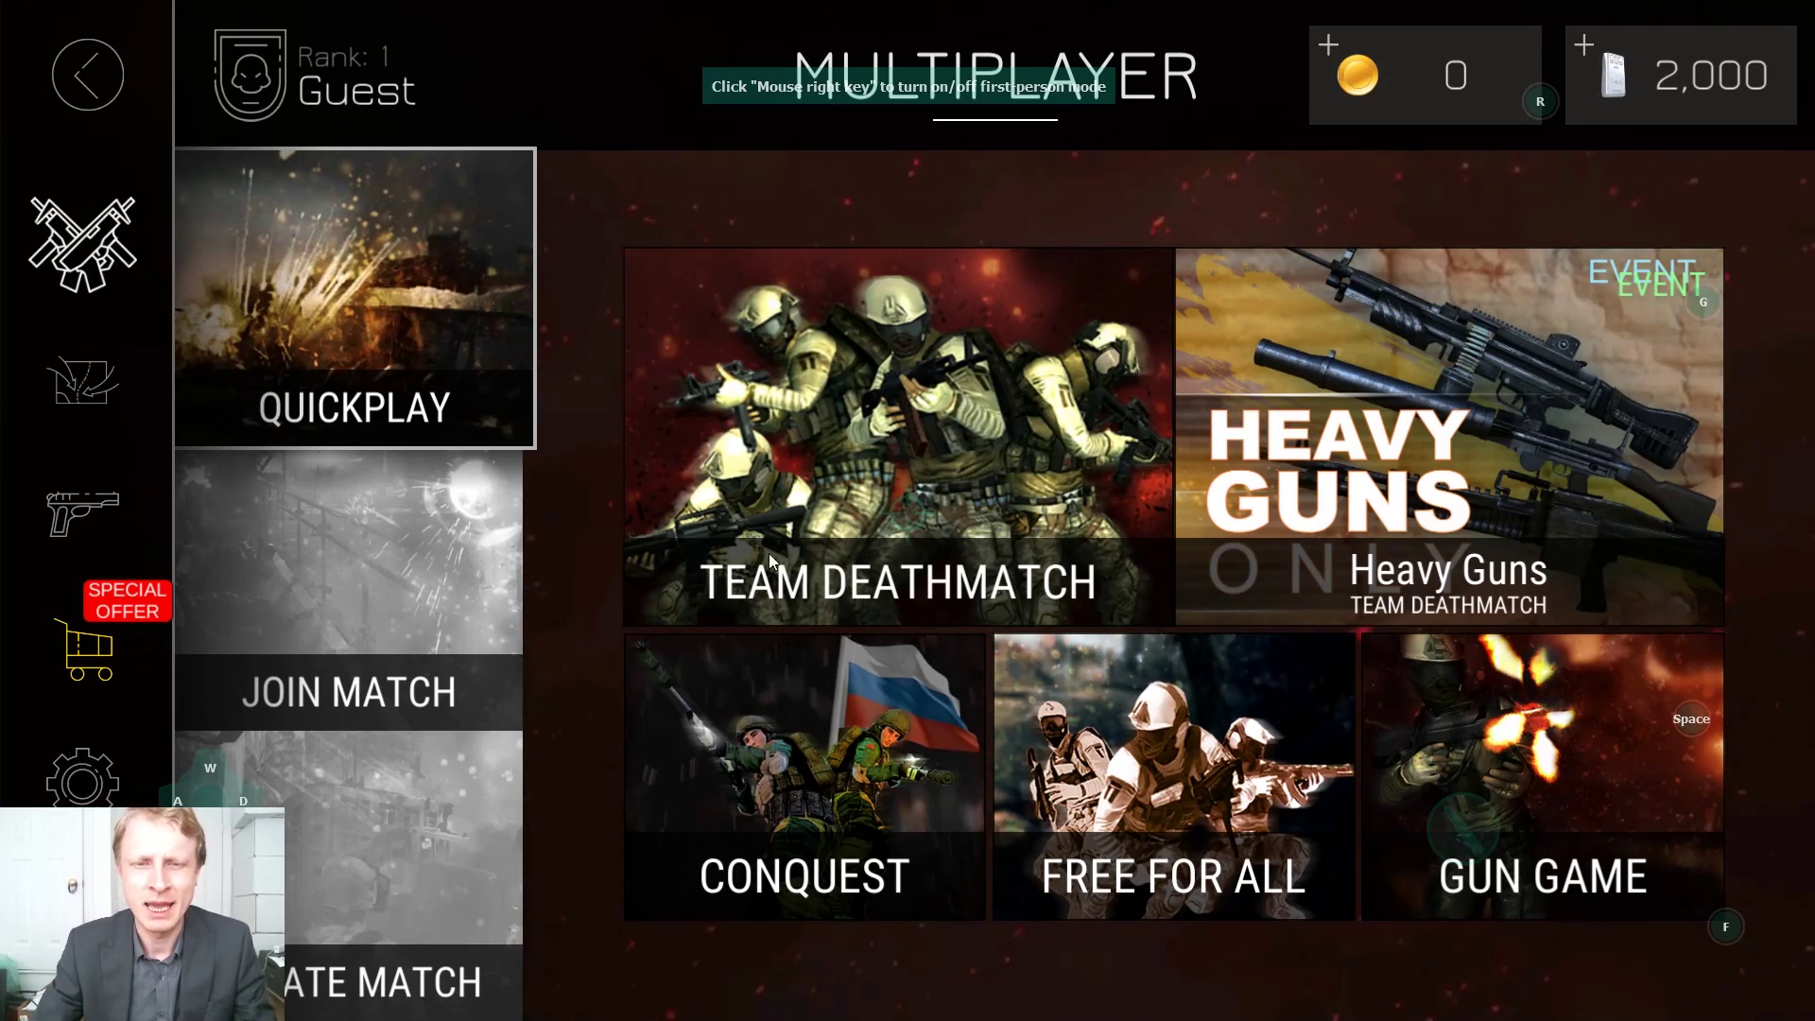
Create a multiplayer match named gdfgdfgdf with a match password, start it, and deploy into the game
{"action": "left_click", "coordinate": [377, 829]}
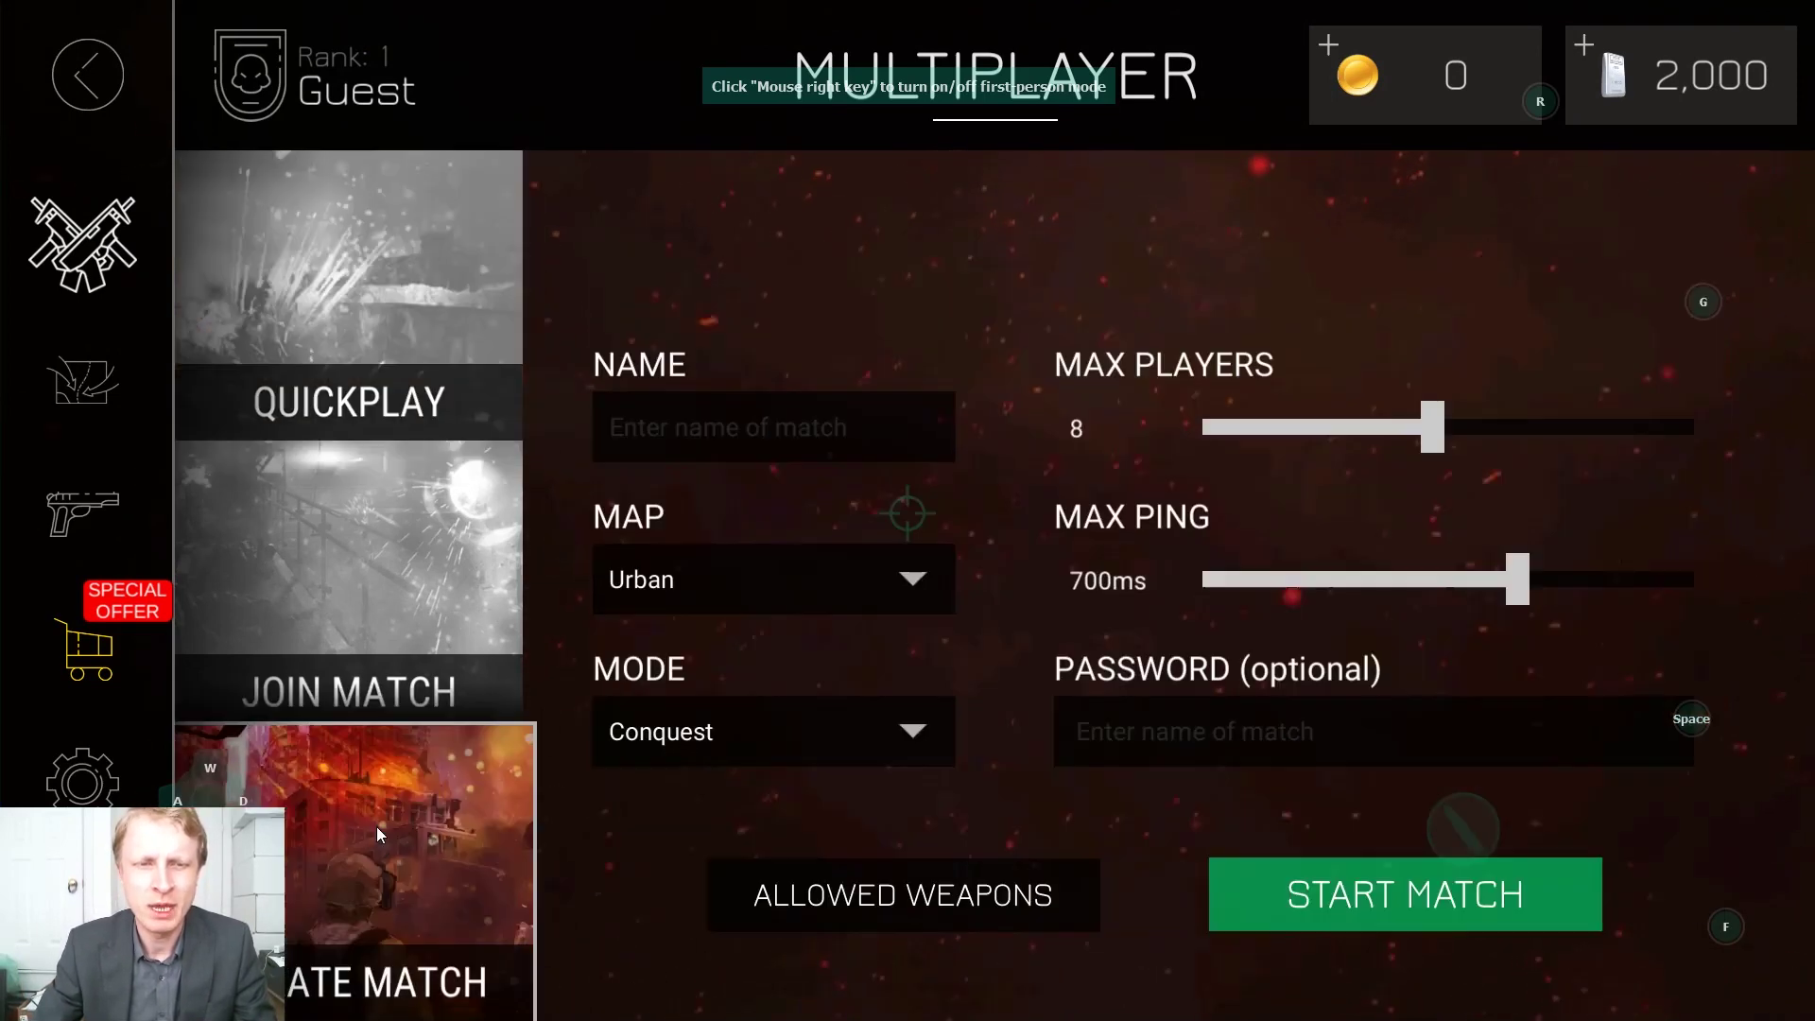
{"action": "left_click", "coordinate": [695, 430]}
{"action": "type", "text": "gdfgdfgdf"}
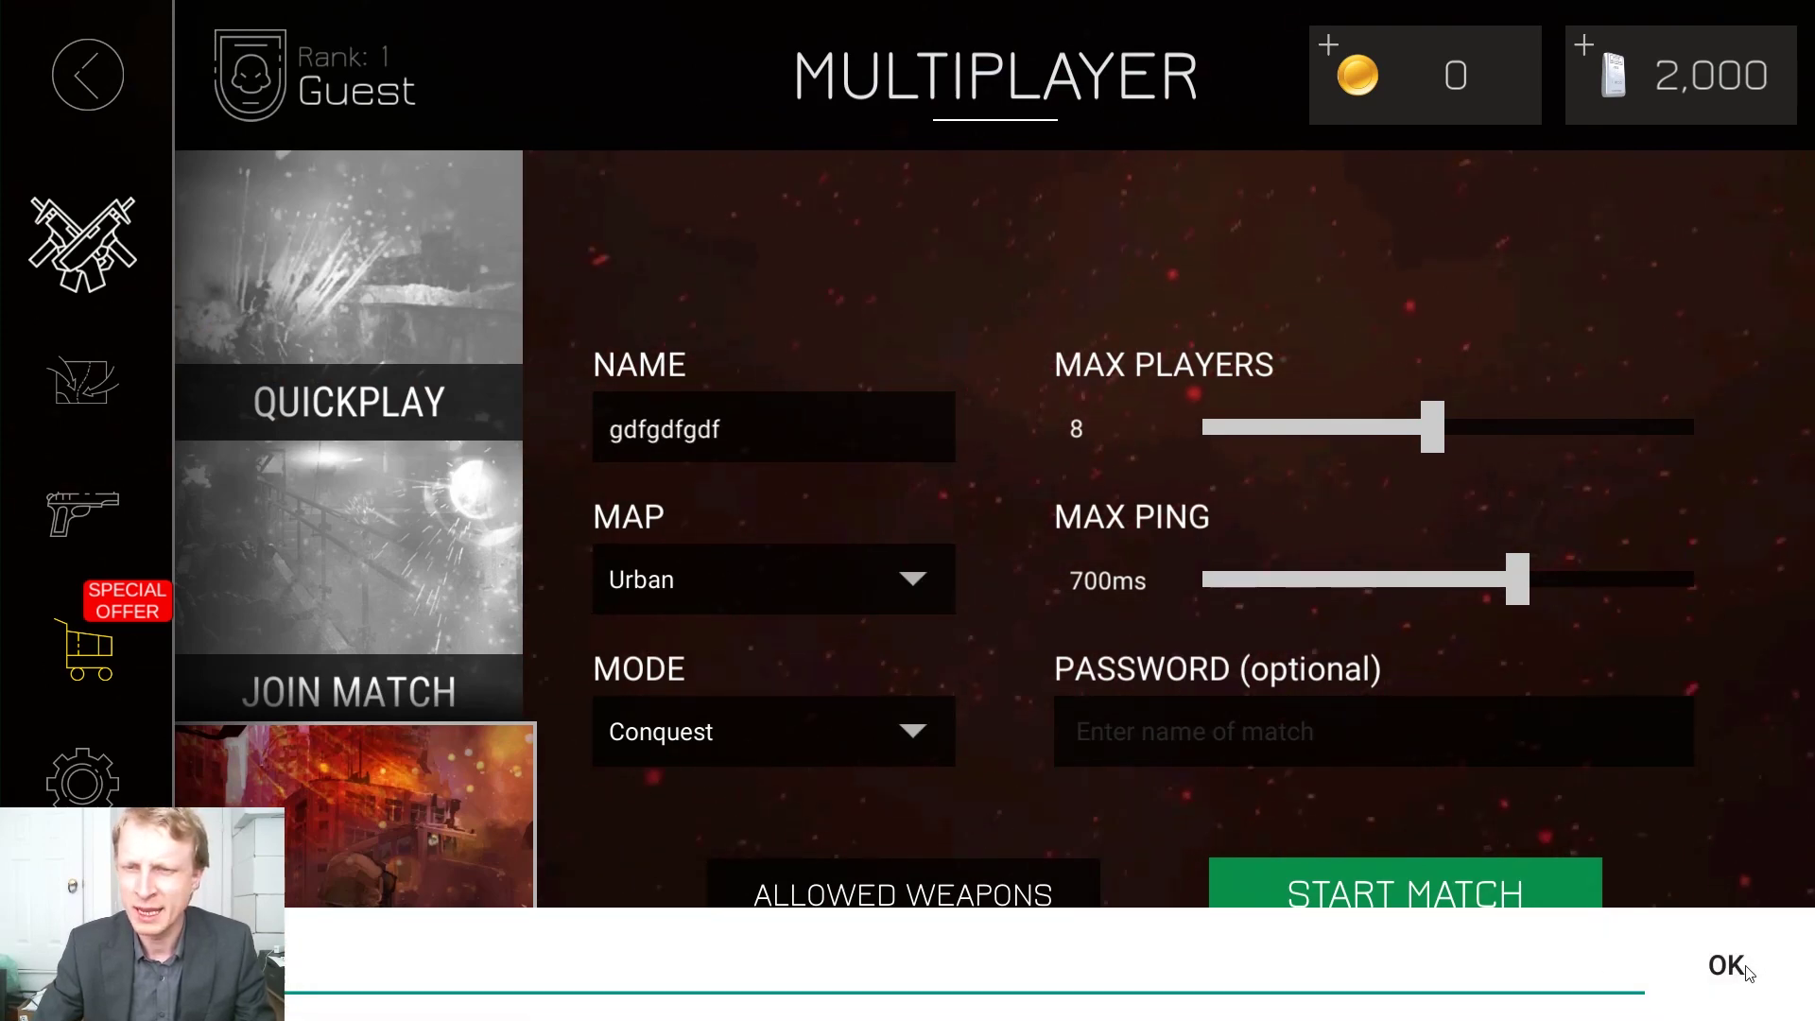
{"action": "left_click", "coordinate": [1747, 971]}
{"action": "left_click", "coordinate": [1263, 741]}
{"action": "type", "text": "dsgsdfgdsfg"}
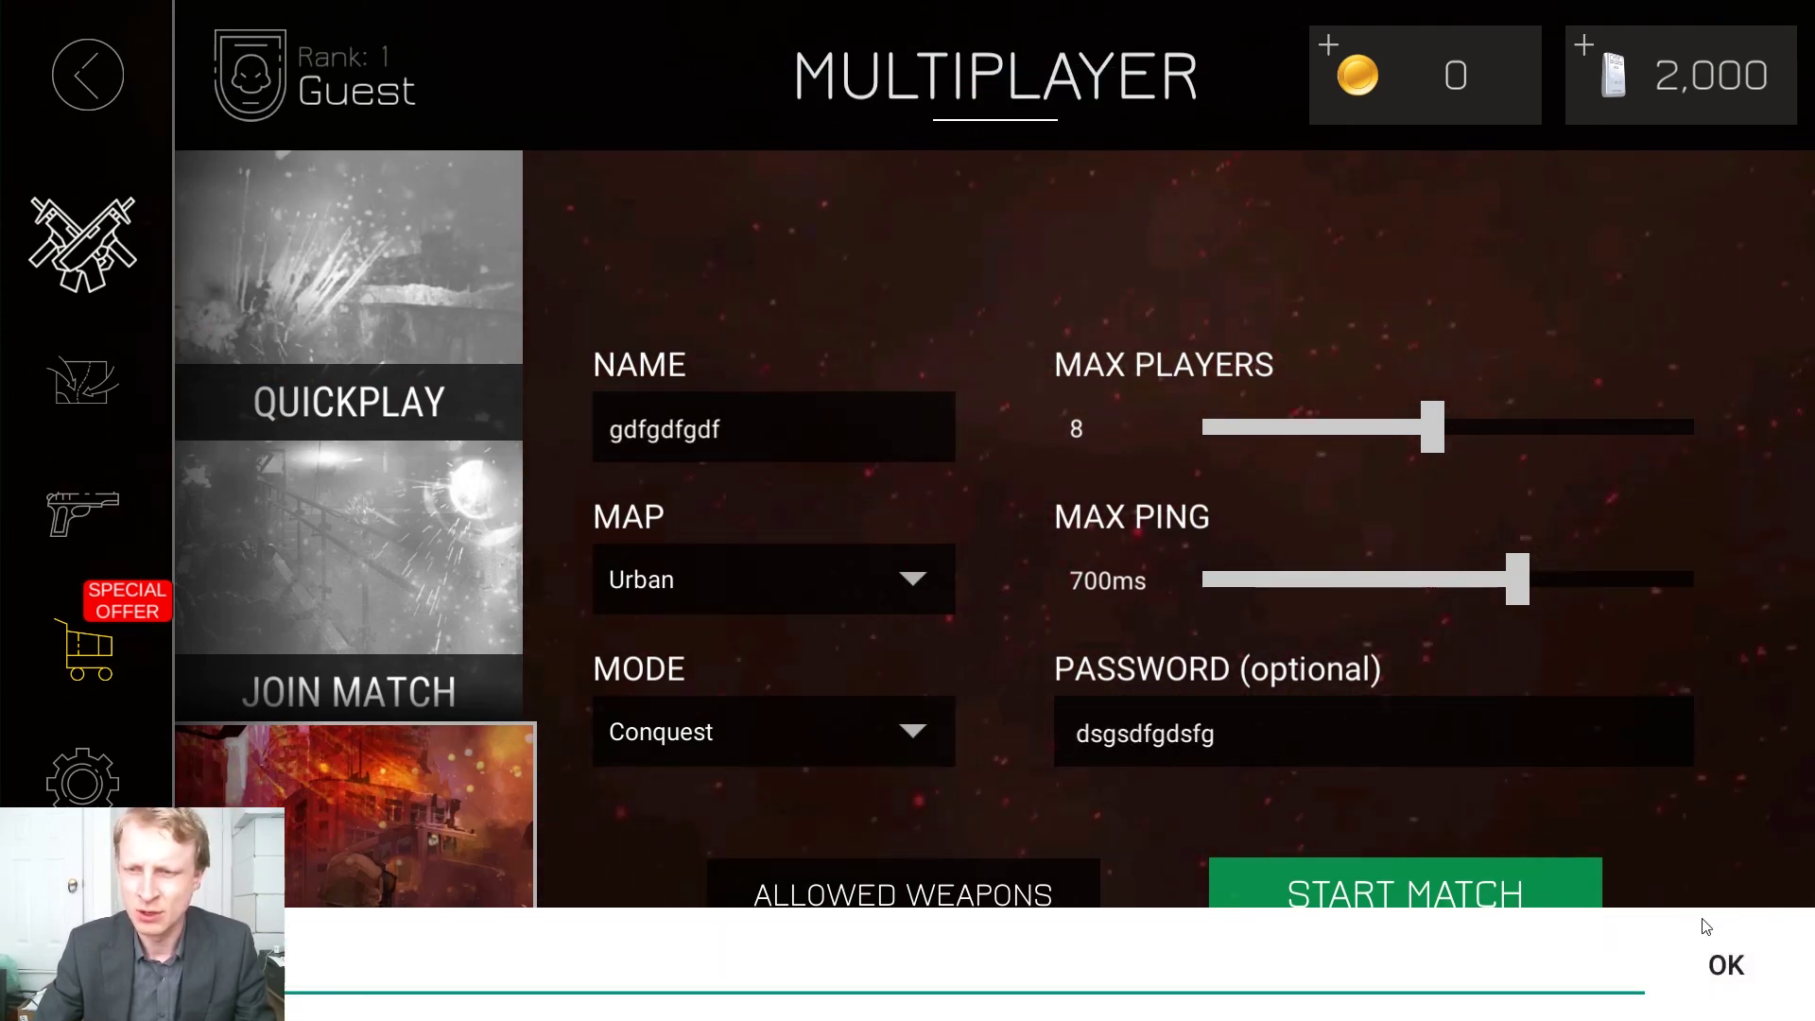
{"action": "left_click", "coordinate": [1724, 963]}
{"action": "left_click", "coordinate": [1408, 890]}
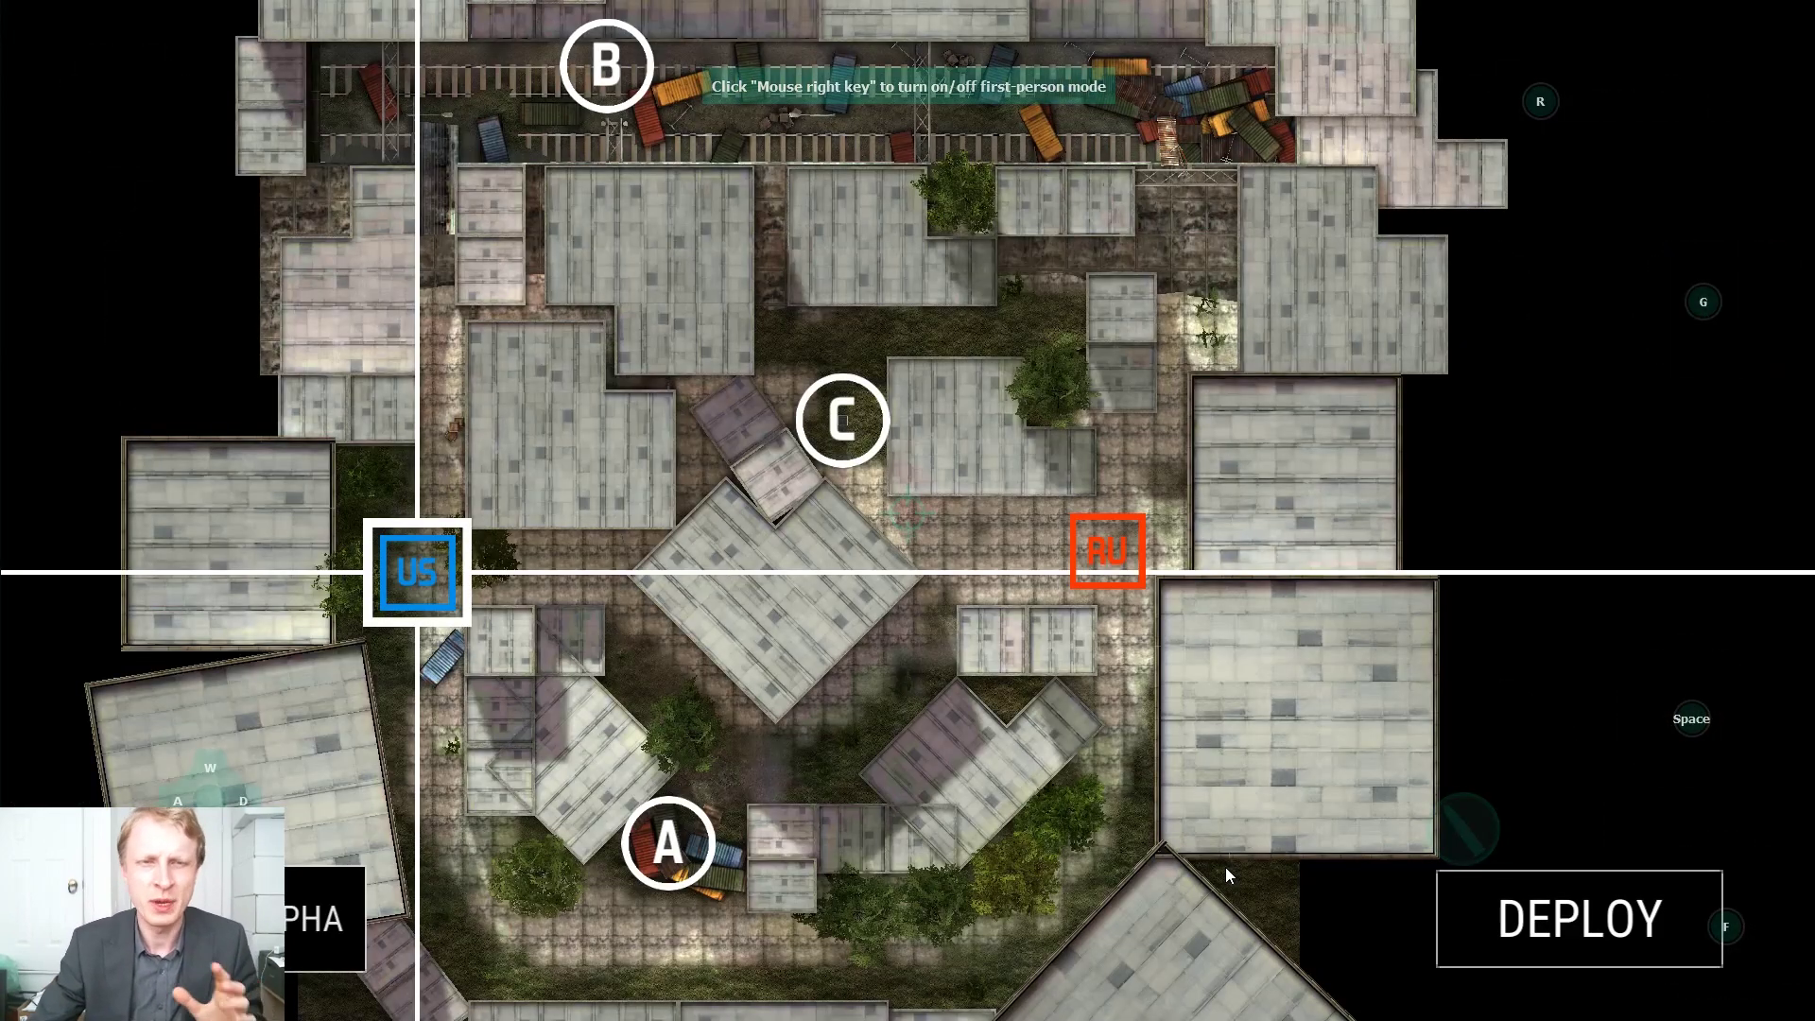
{"action": "left_click", "coordinate": [1585, 913]}
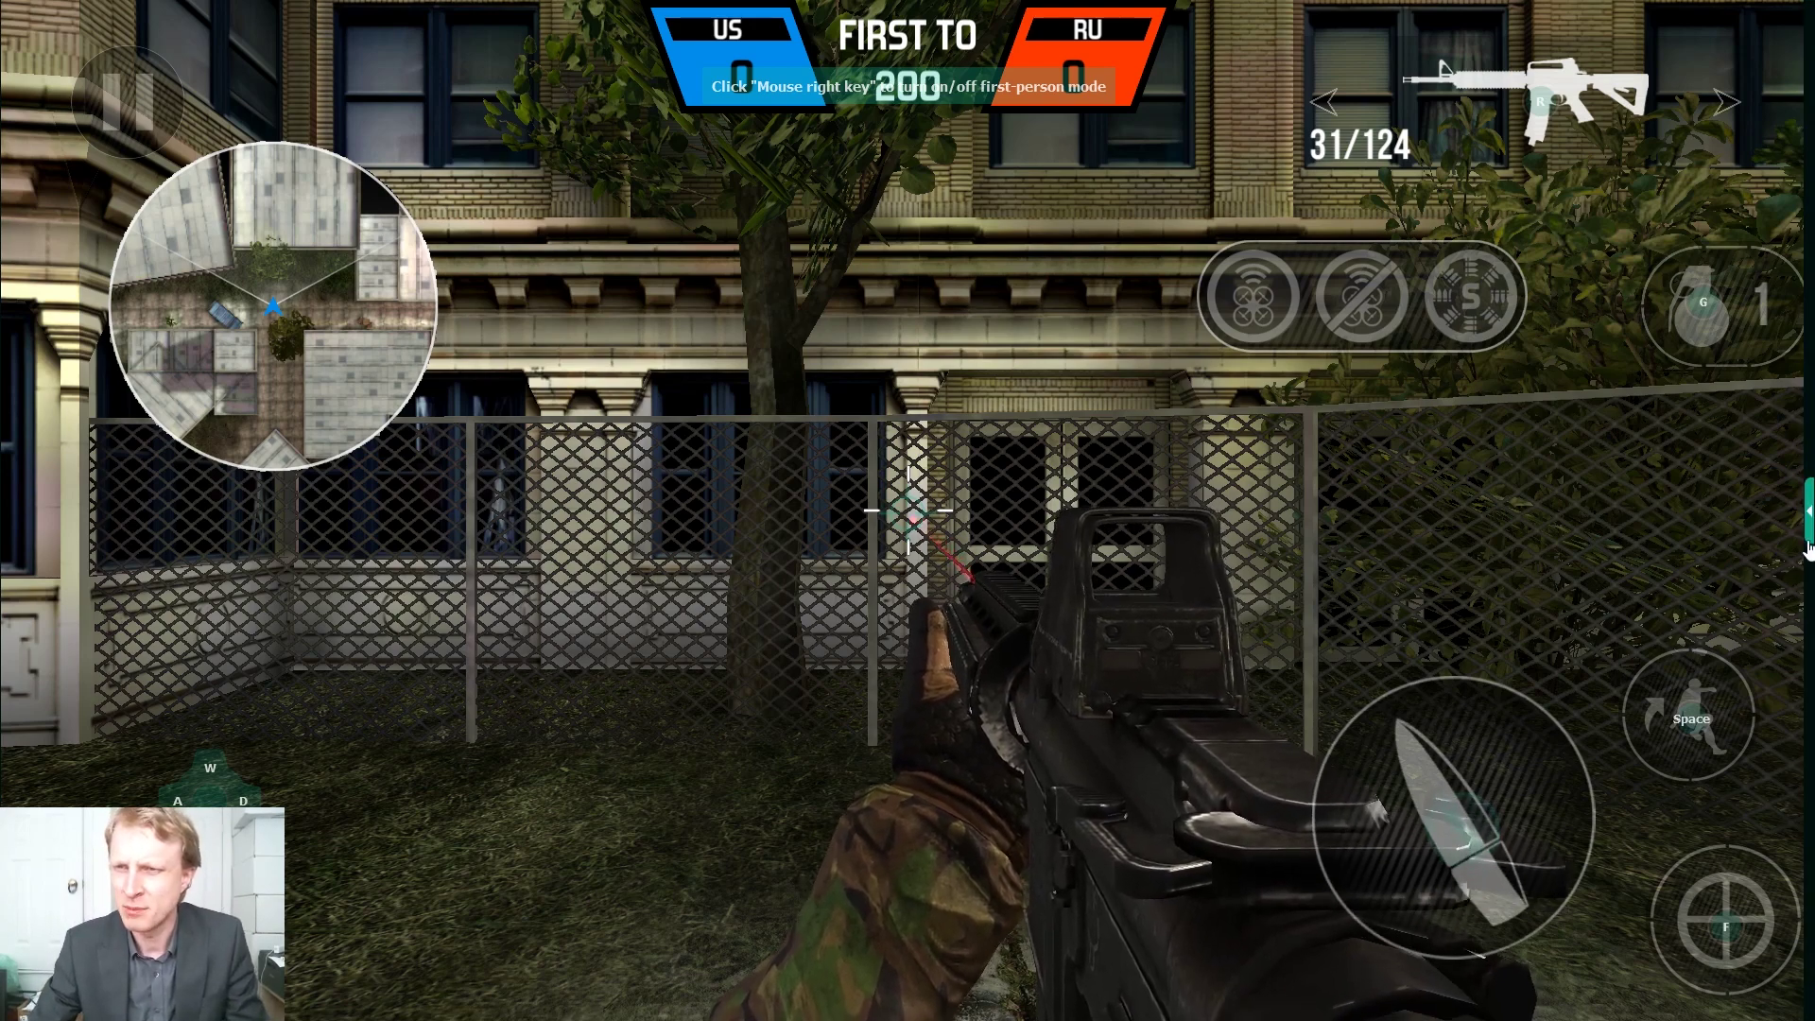
{"action": "left_click", "coordinate": [1809, 510]}
{"action": "left_click", "coordinate": [1799, 46]}
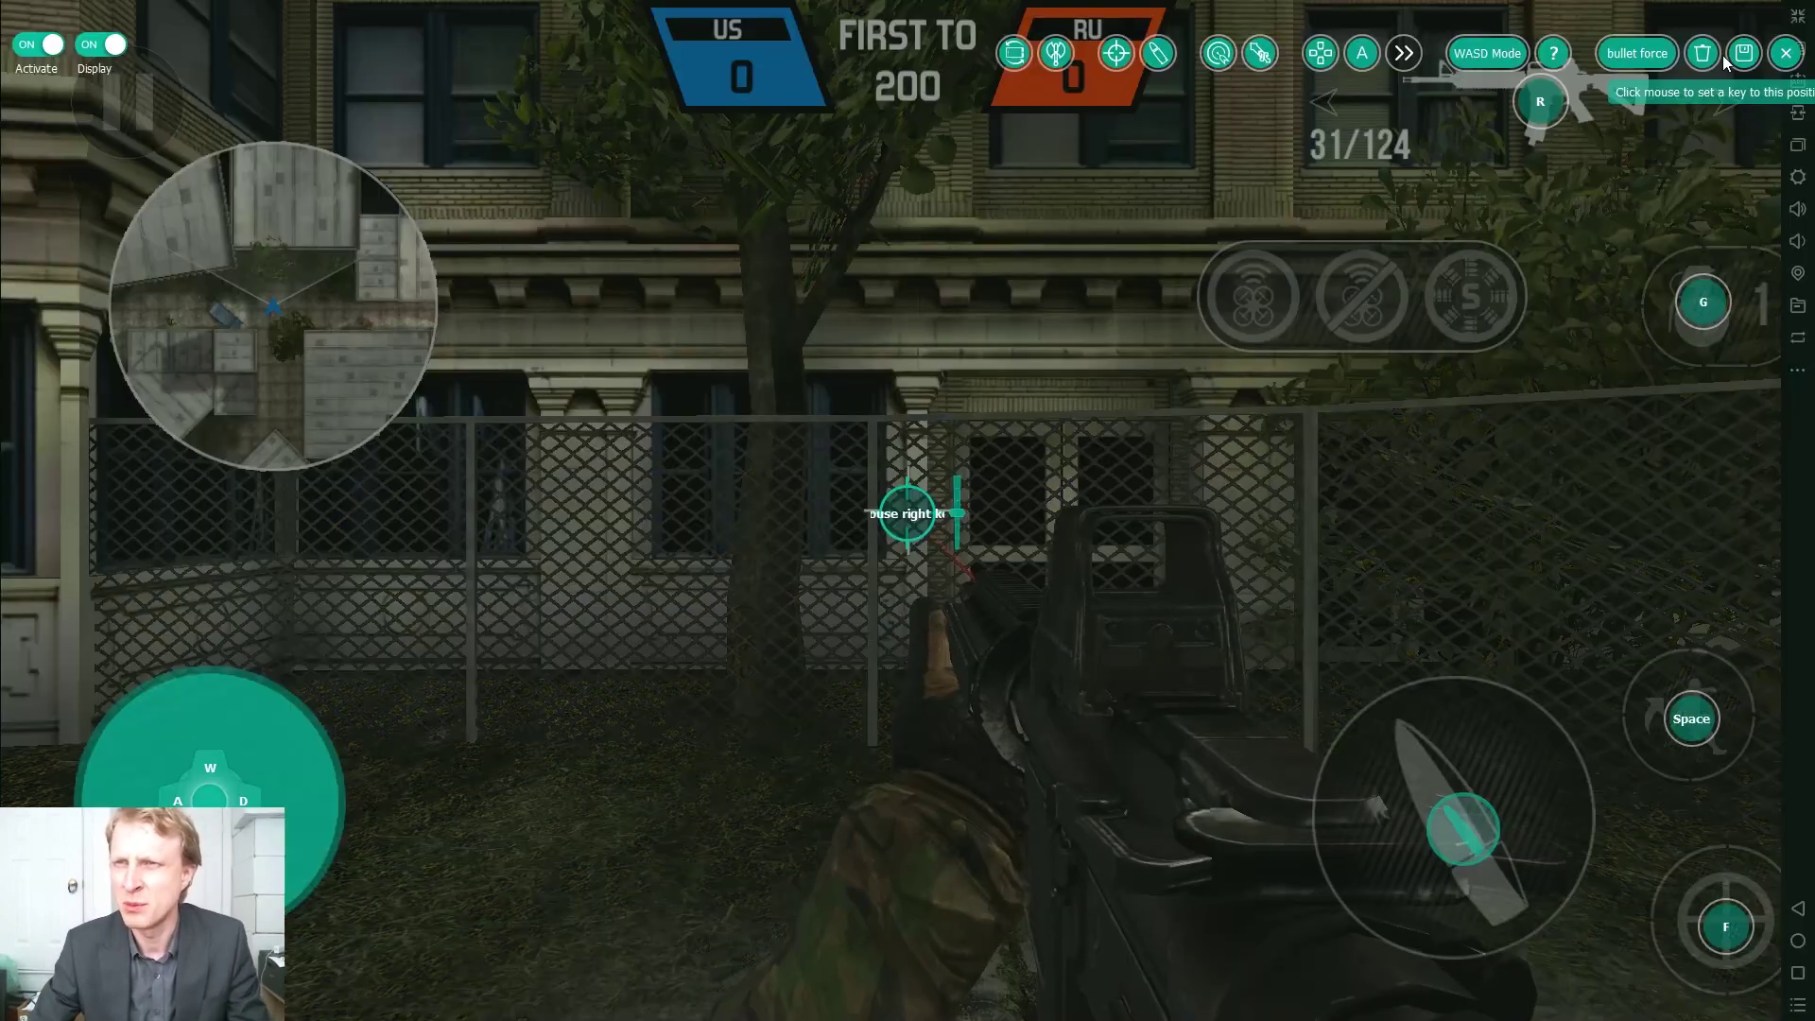
{"action": "left_click", "coordinate": [1710, 55]}
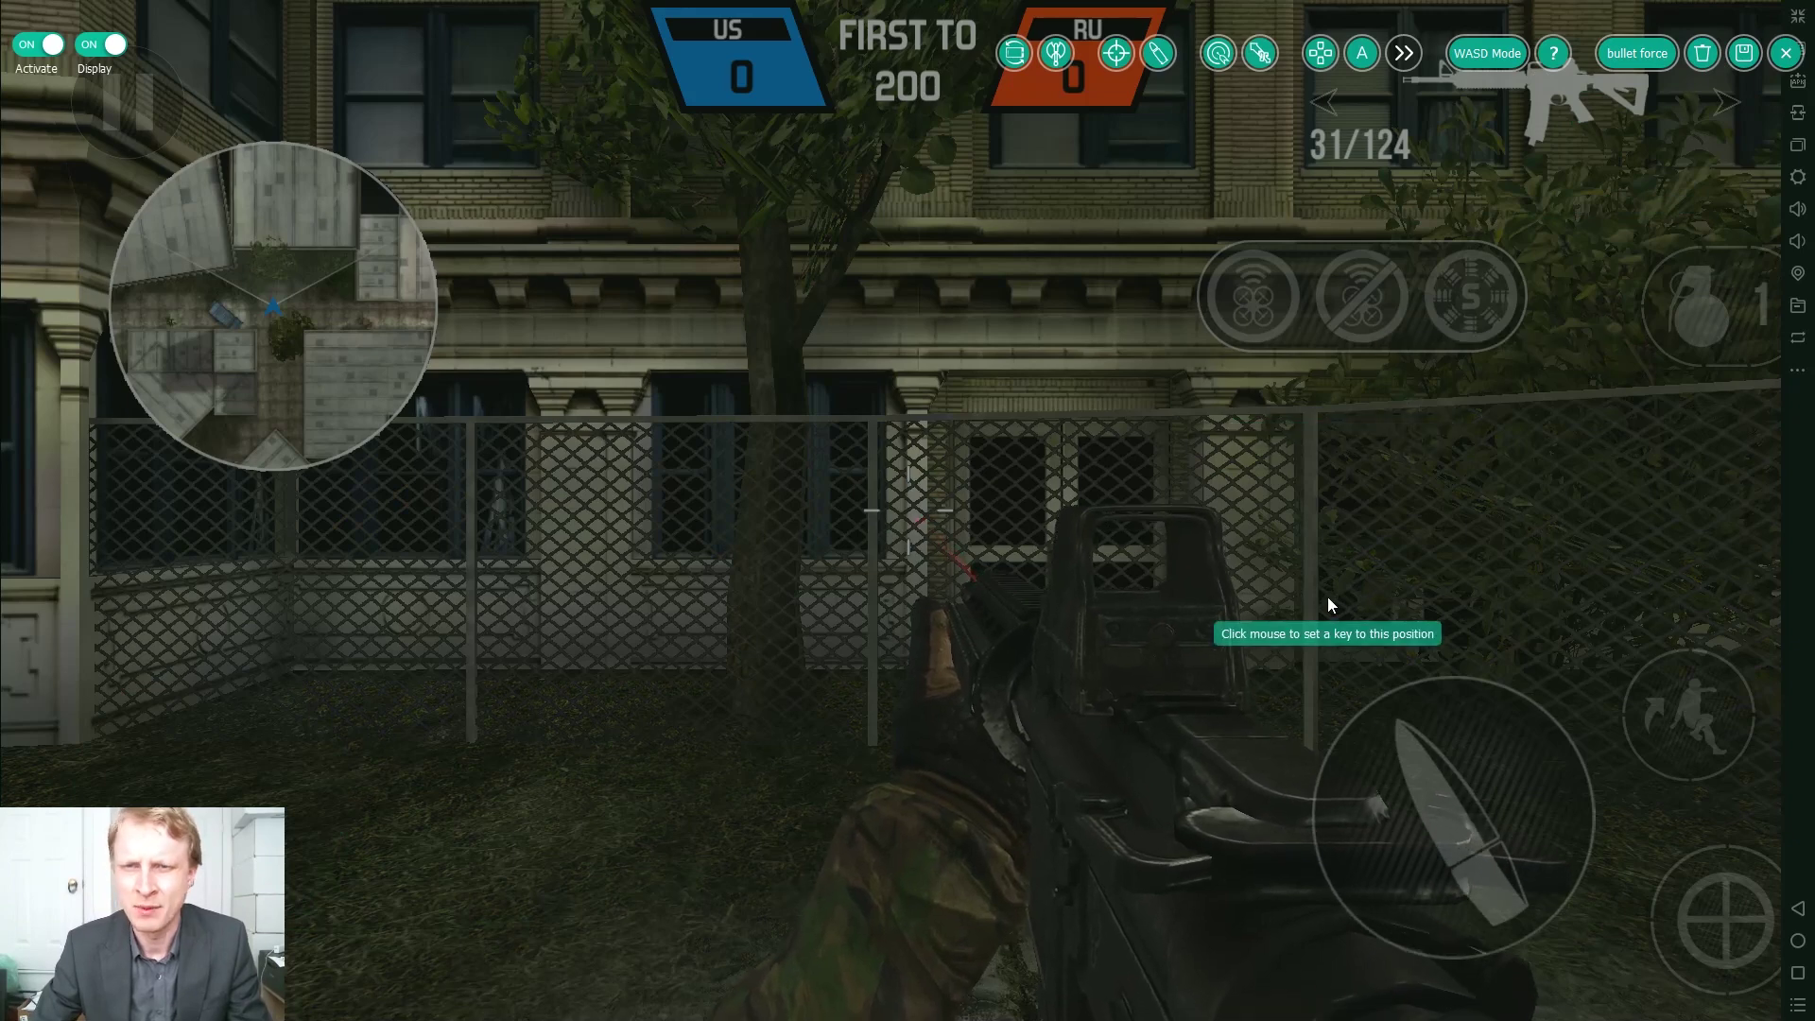
{"action": "left_click", "coordinate": [1784, 54]}
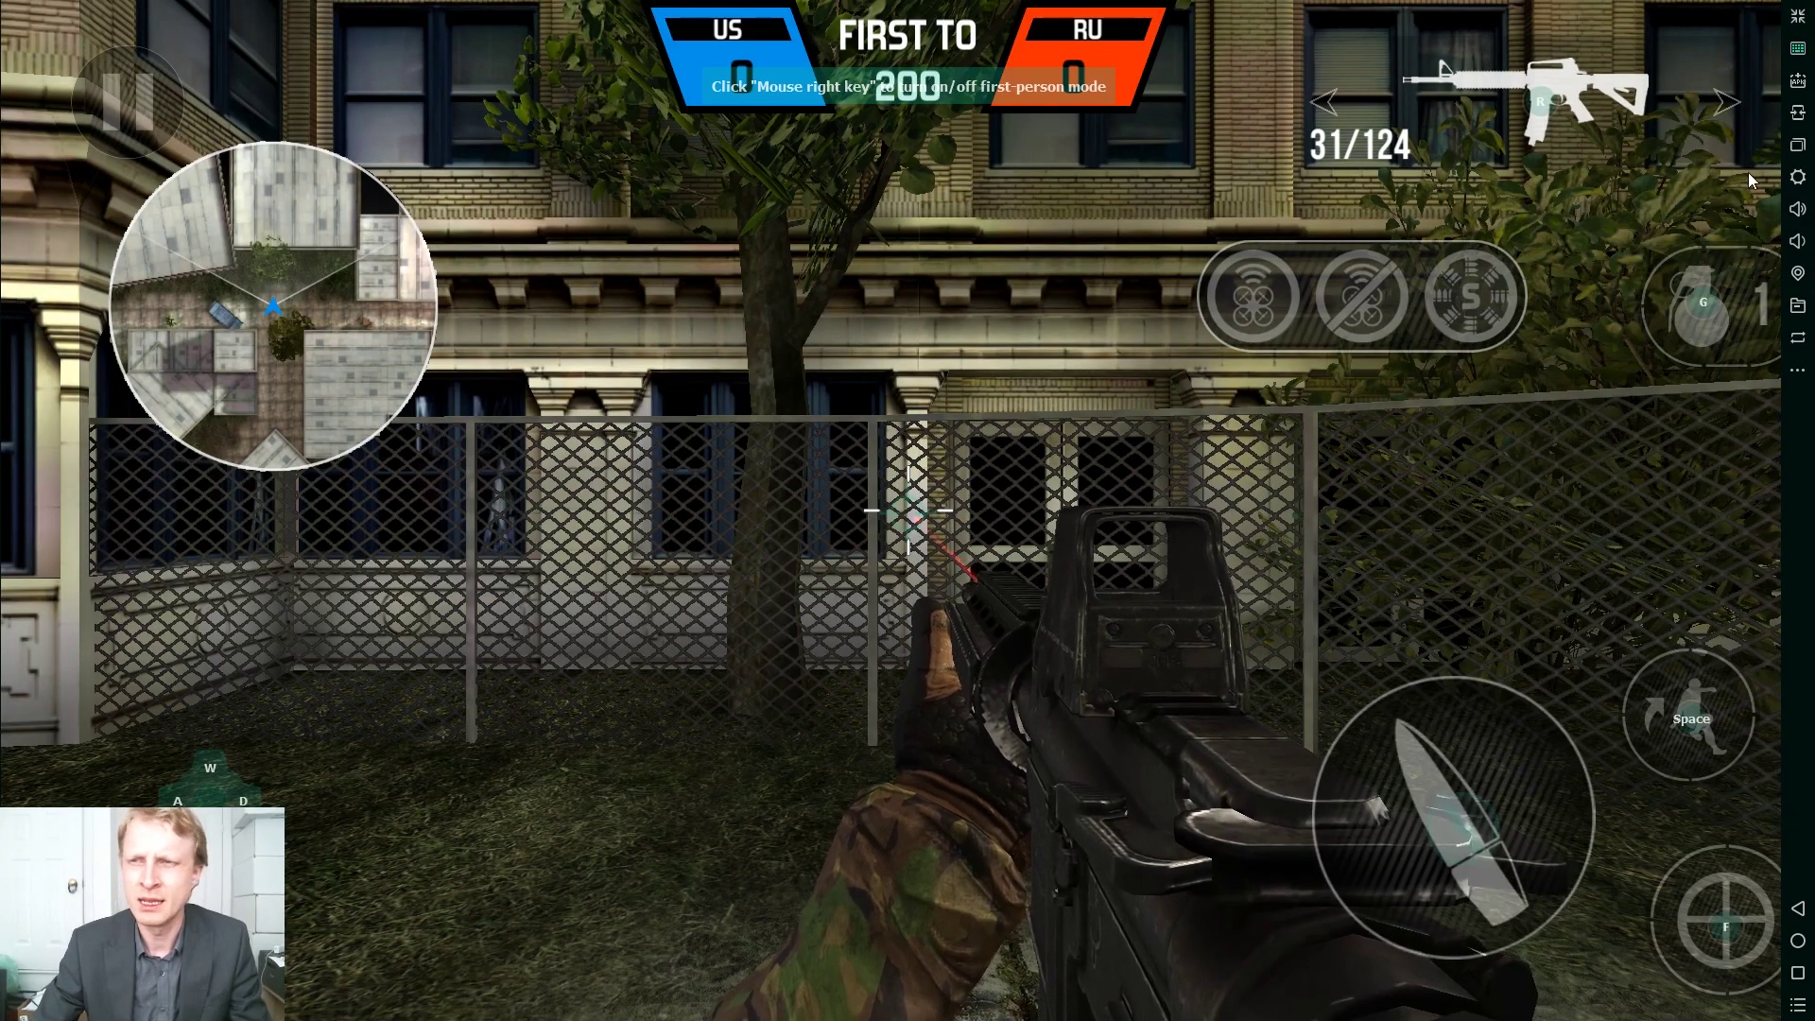
Clear all preset key mappings and save the empty layout to the bullet force profile
{"action": "left_click", "coordinate": [1798, 48]}
{"action": "left_click", "coordinate": [1702, 53]}
{"action": "left_click", "coordinate": [1744, 54]}
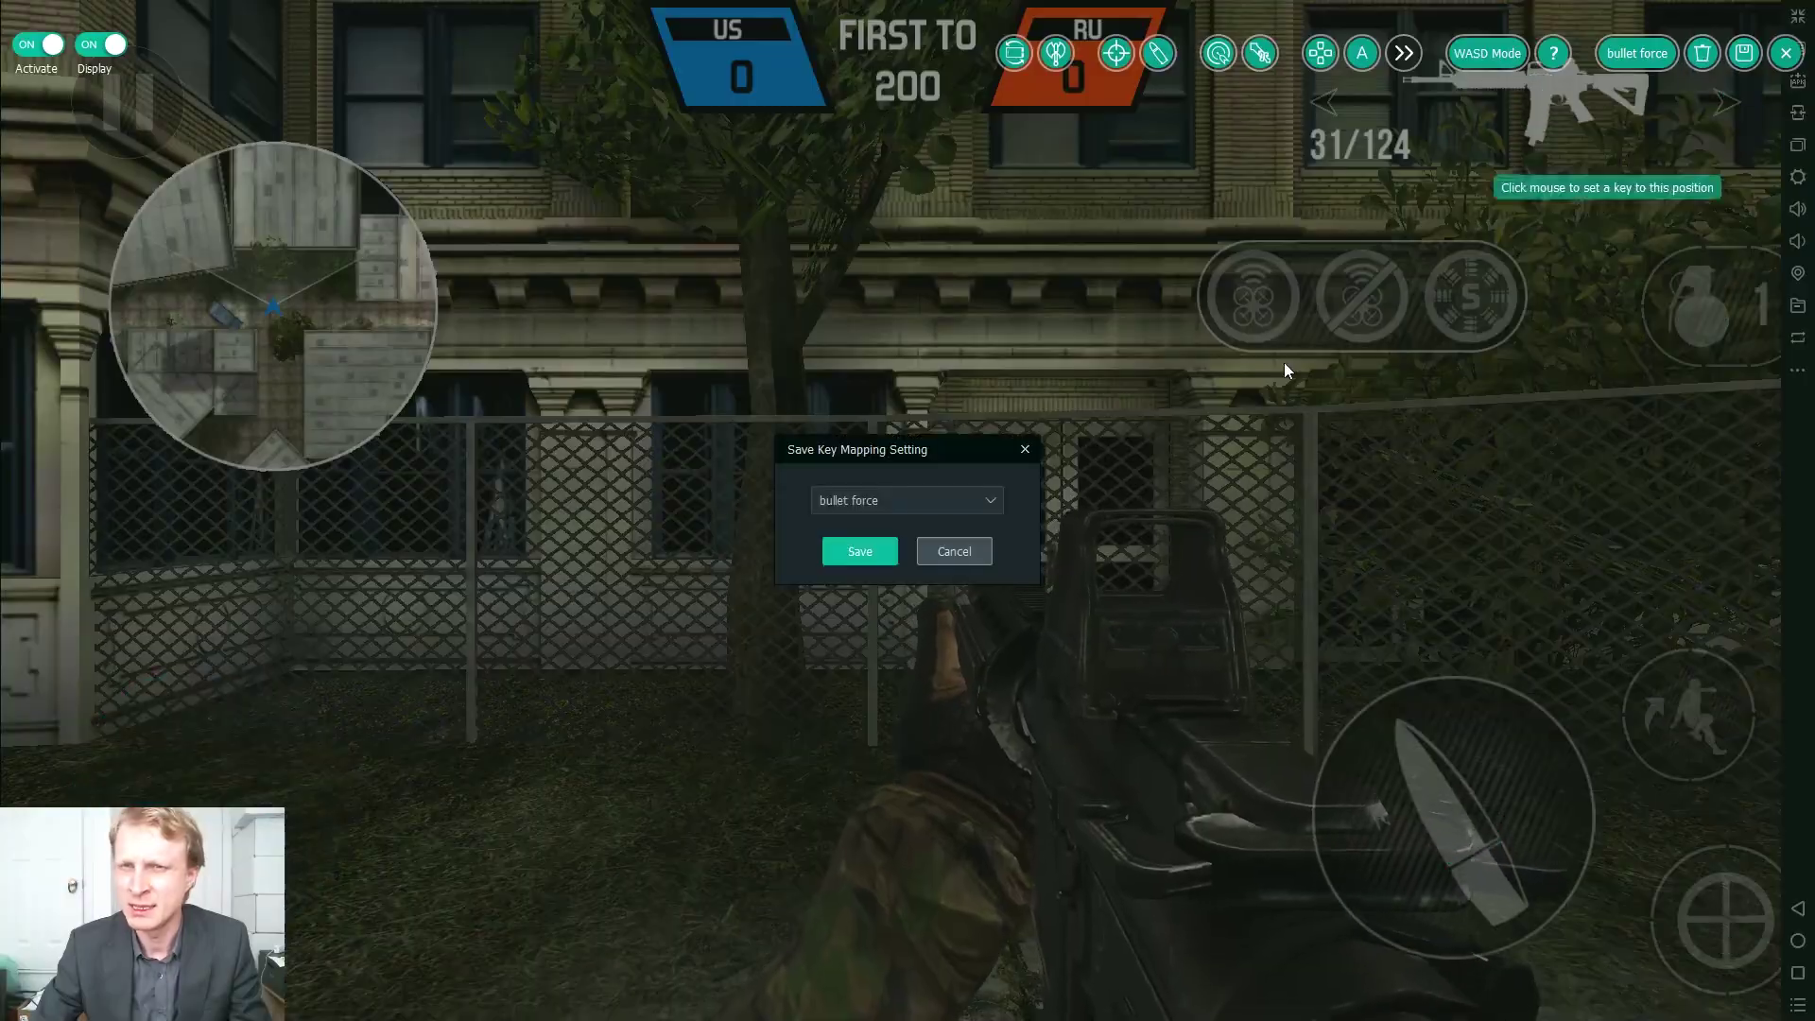
{"action": "left_click", "coordinate": [879, 552]}
{"action": "left_click_drag", "start_coordinate": [1125, 588], "coordinate": [860, 409]}
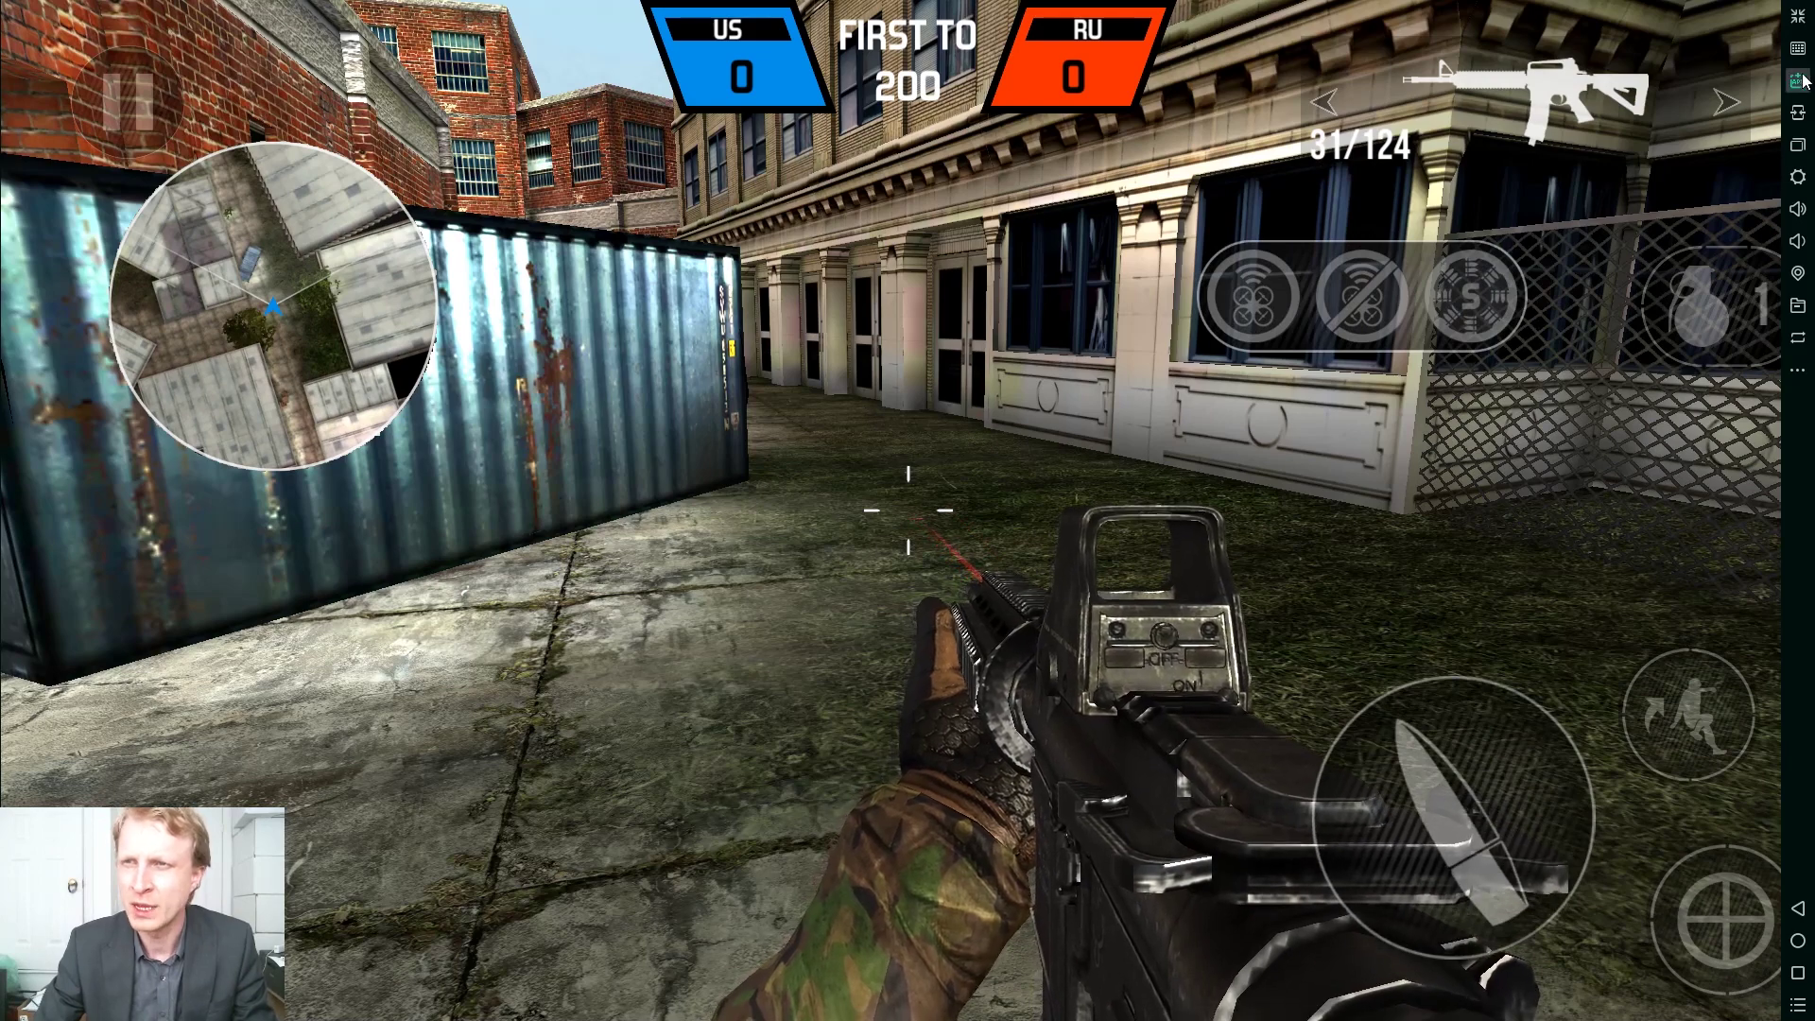
{"action": "left_click", "coordinate": [1796, 52]}
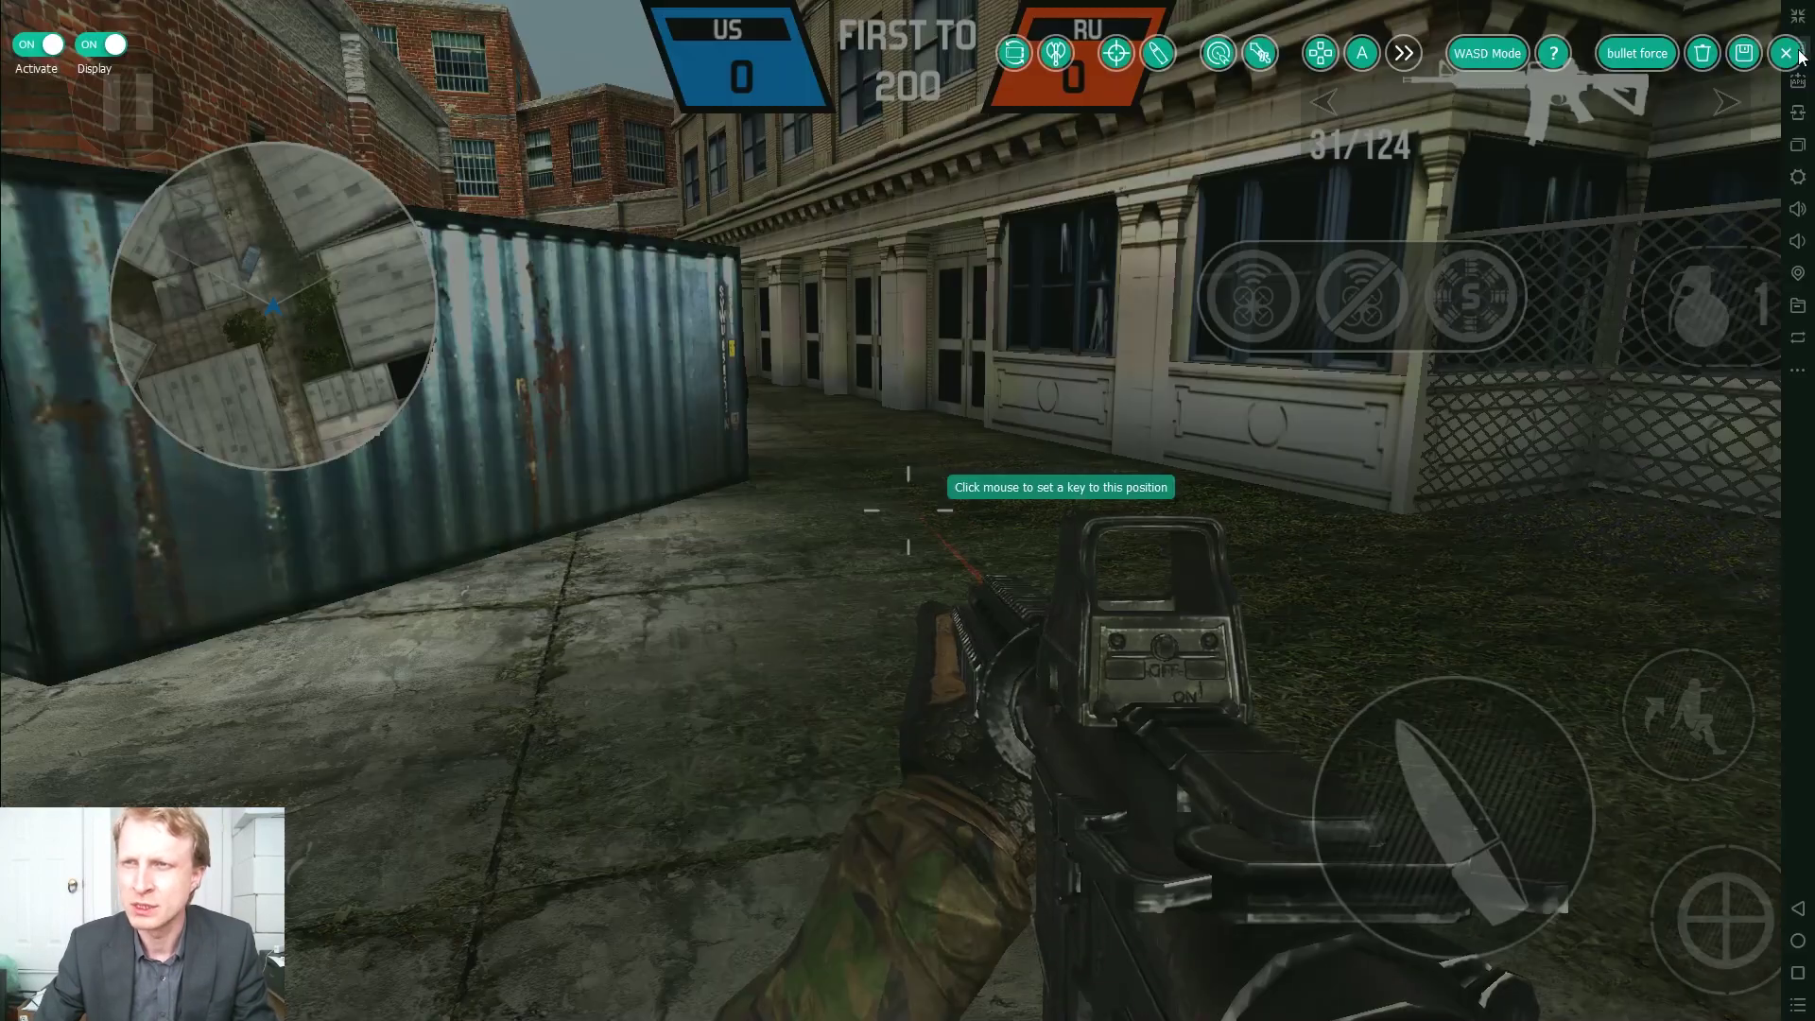
{"action": "left_click", "coordinate": [1696, 580]}
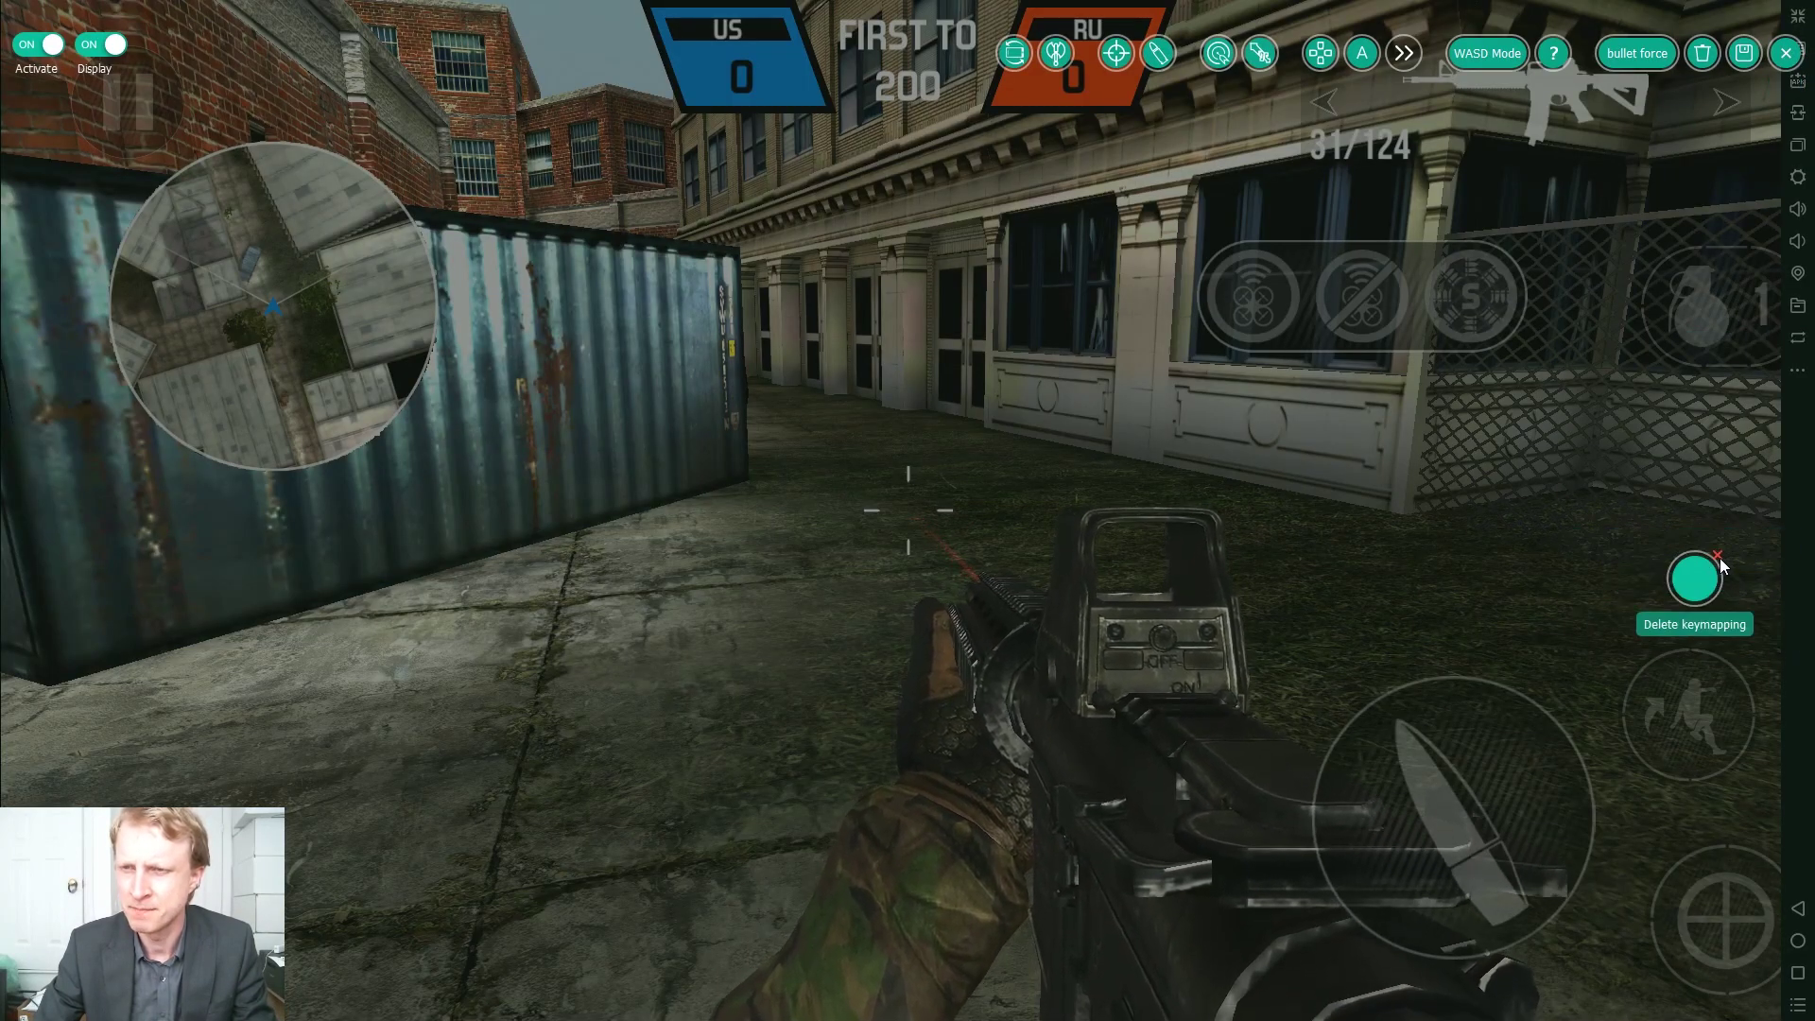
{"action": "left_click", "coordinate": [1716, 555]}
{"action": "left_click", "coordinate": [1785, 54]}
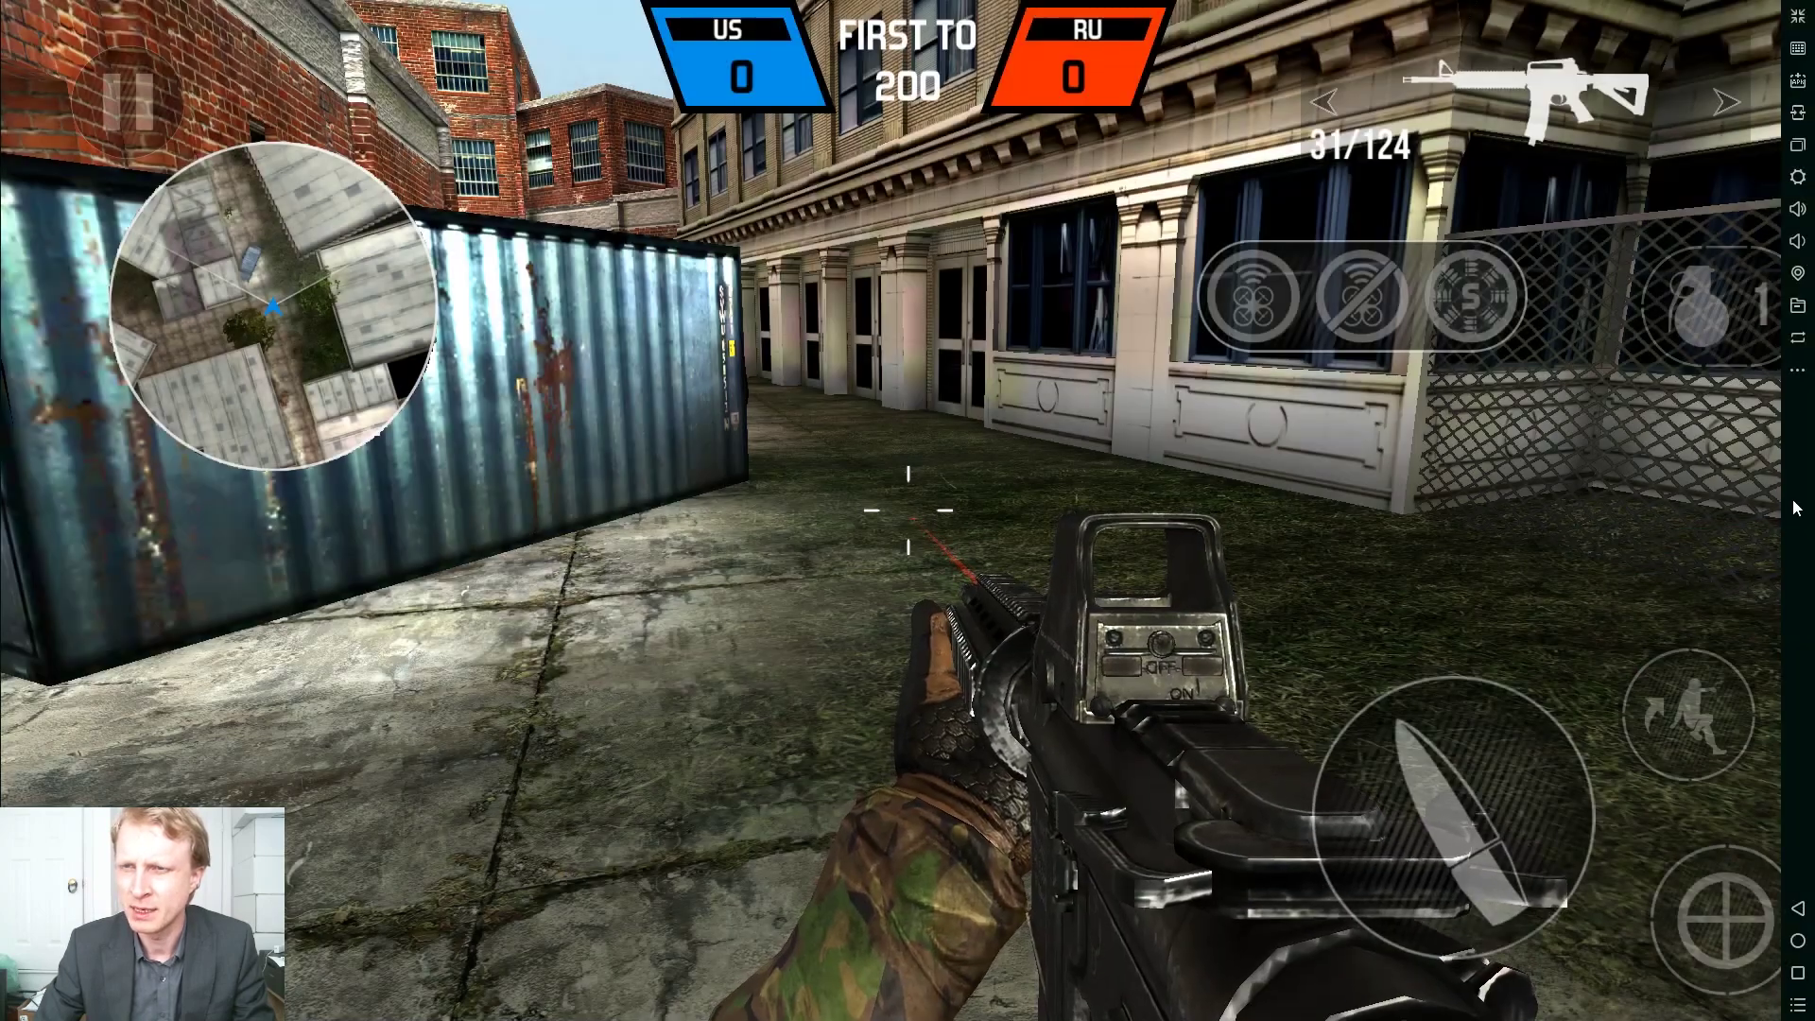
Leave full screen mode and maximize the emulator window
{"action": "left_click", "coordinate": [1796, 19]}
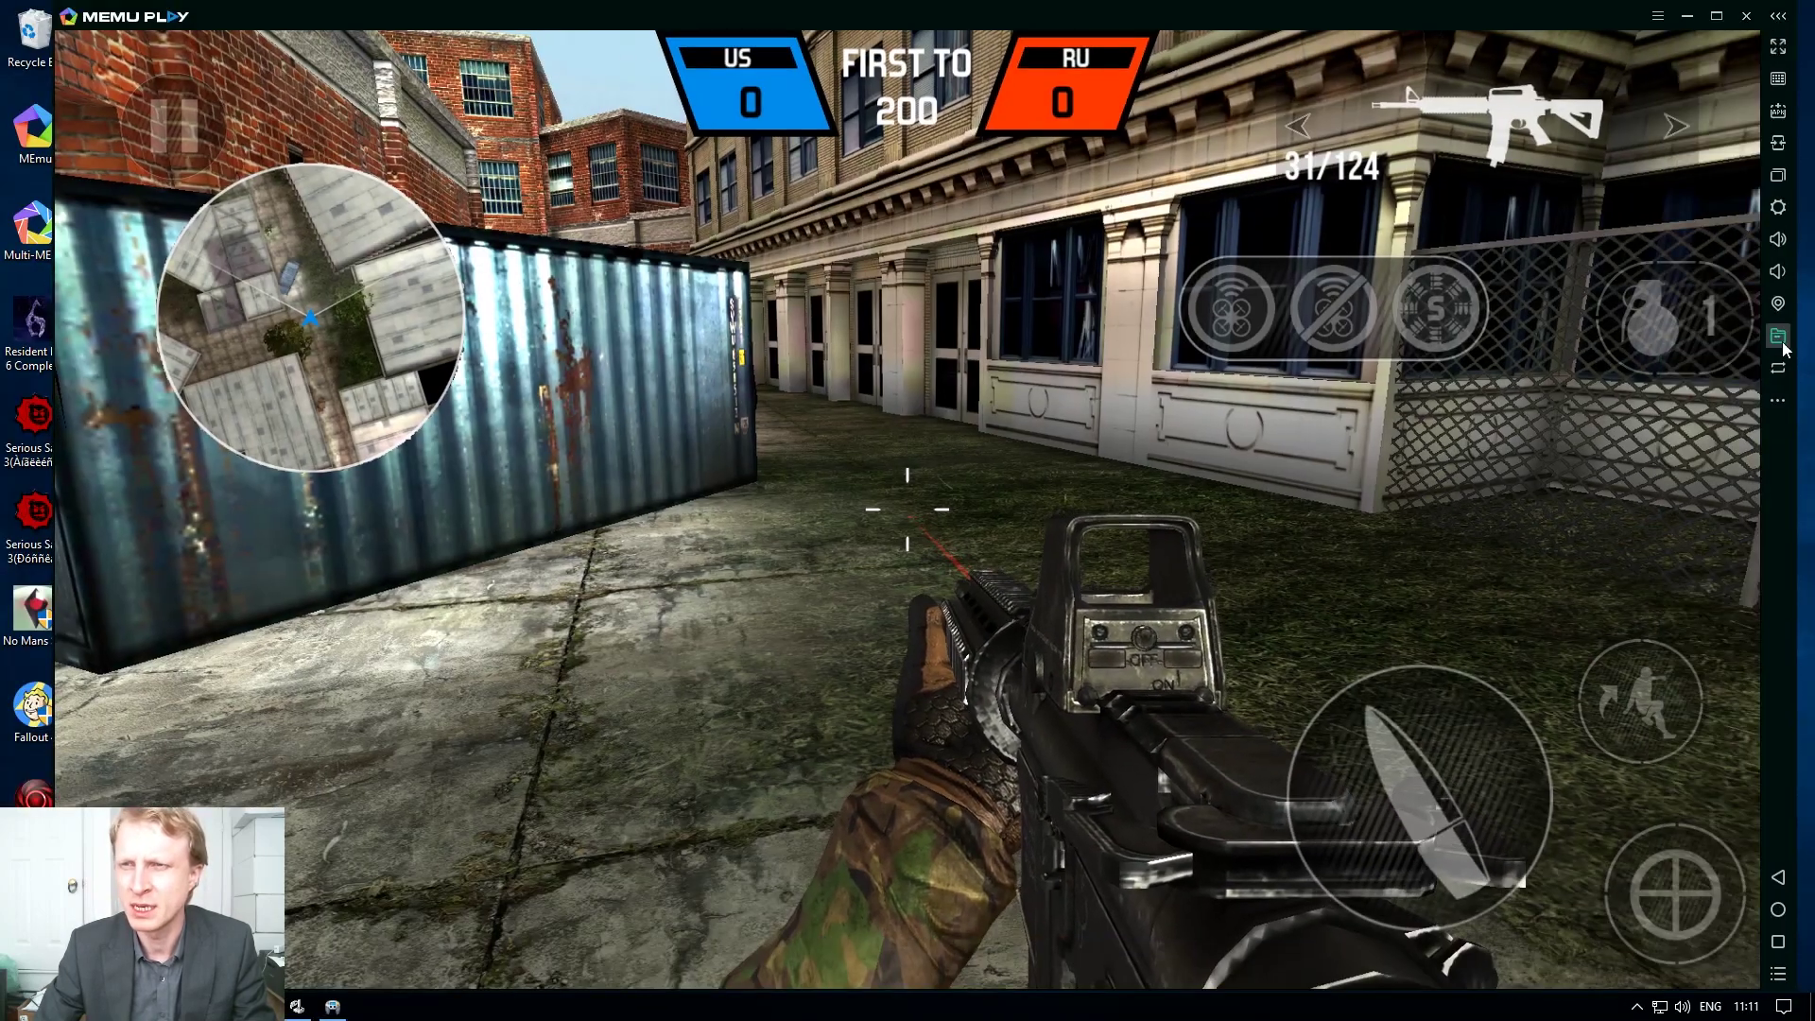
{"action": "left_click", "coordinate": [1717, 16]}
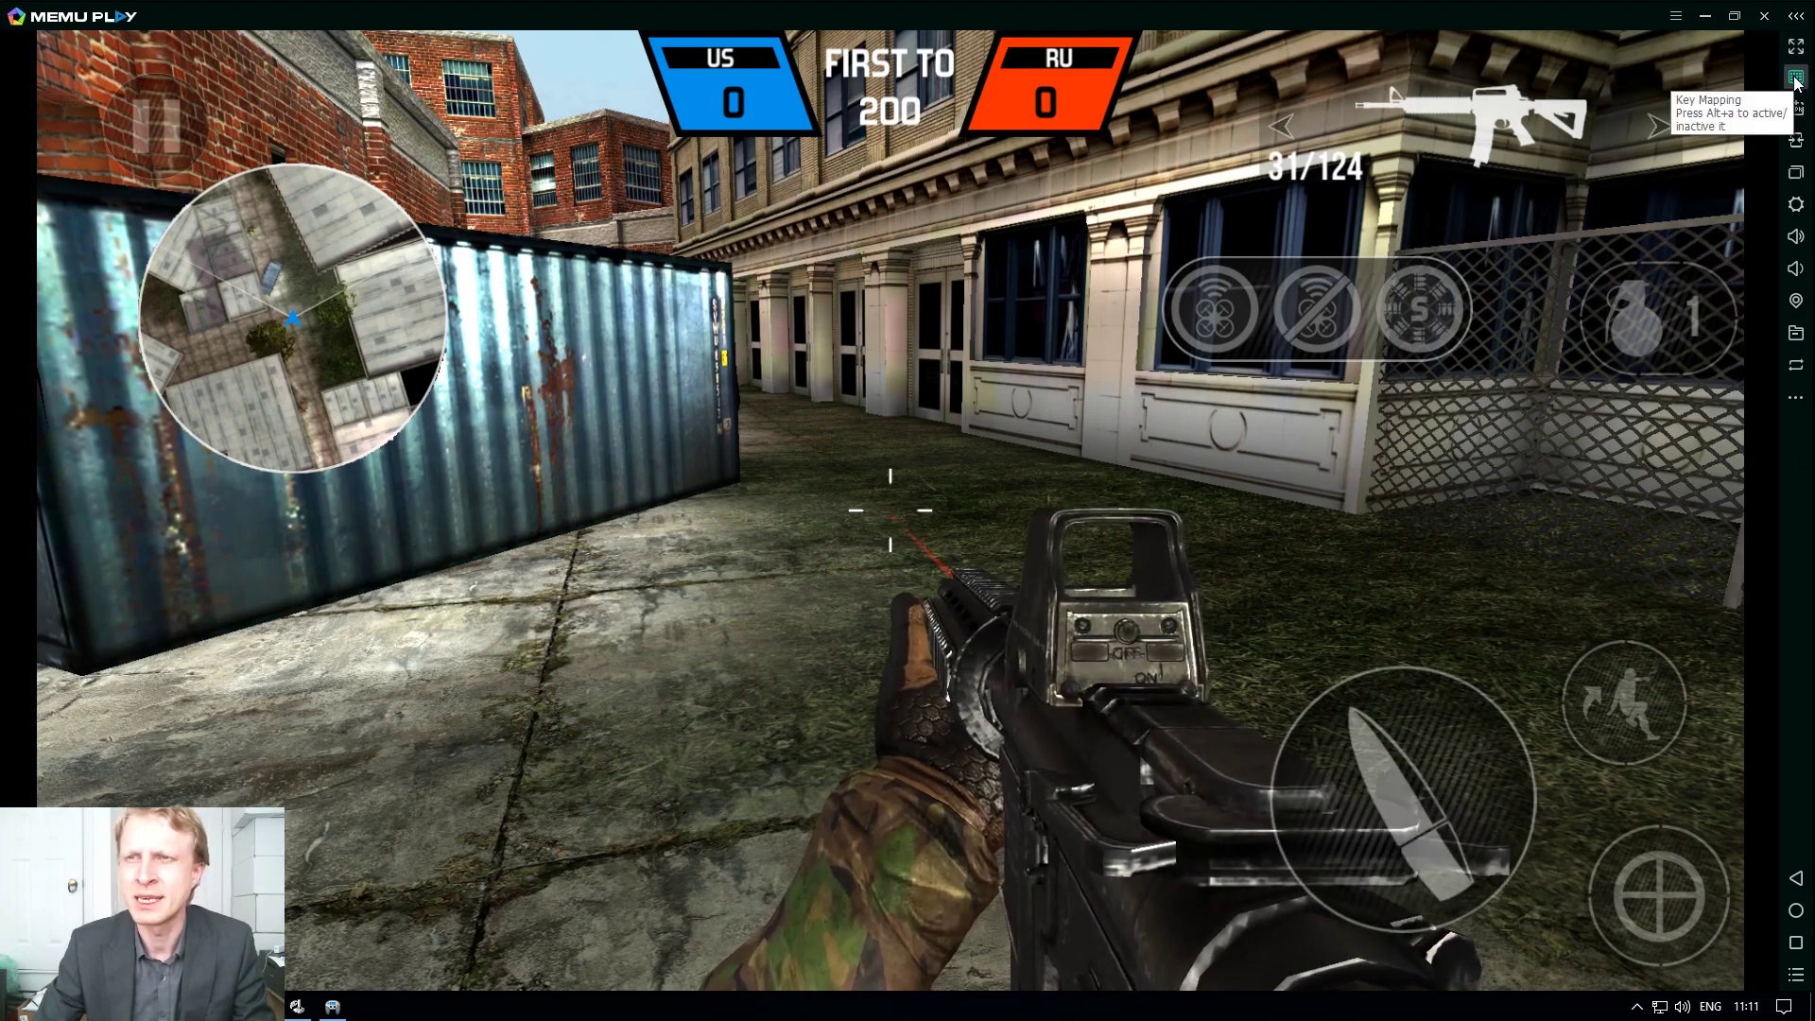
Add a WASD direction control over the game's movement area, enlarge it, and save it to the bullet force profile
{"action": "left_click", "coordinate": [1795, 77]}
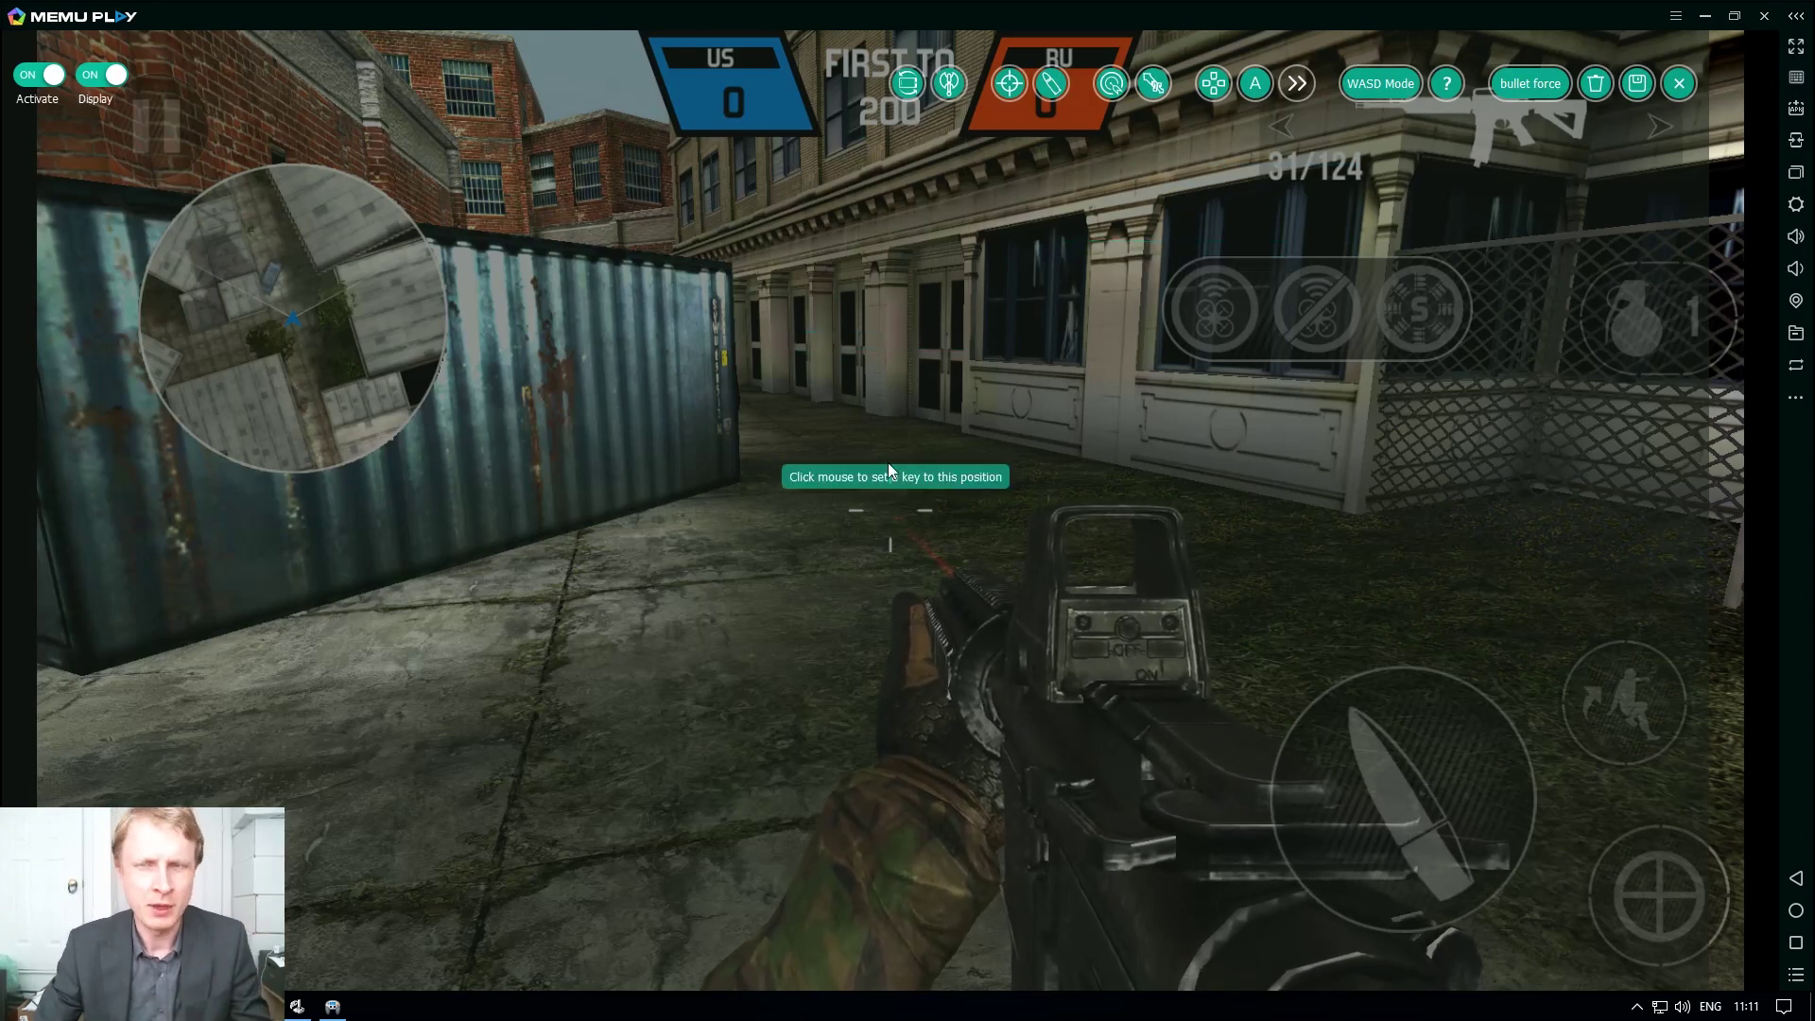
{"action": "left_click_drag", "start_coordinate": [1216, 88], "coordinate": [227, 794]}
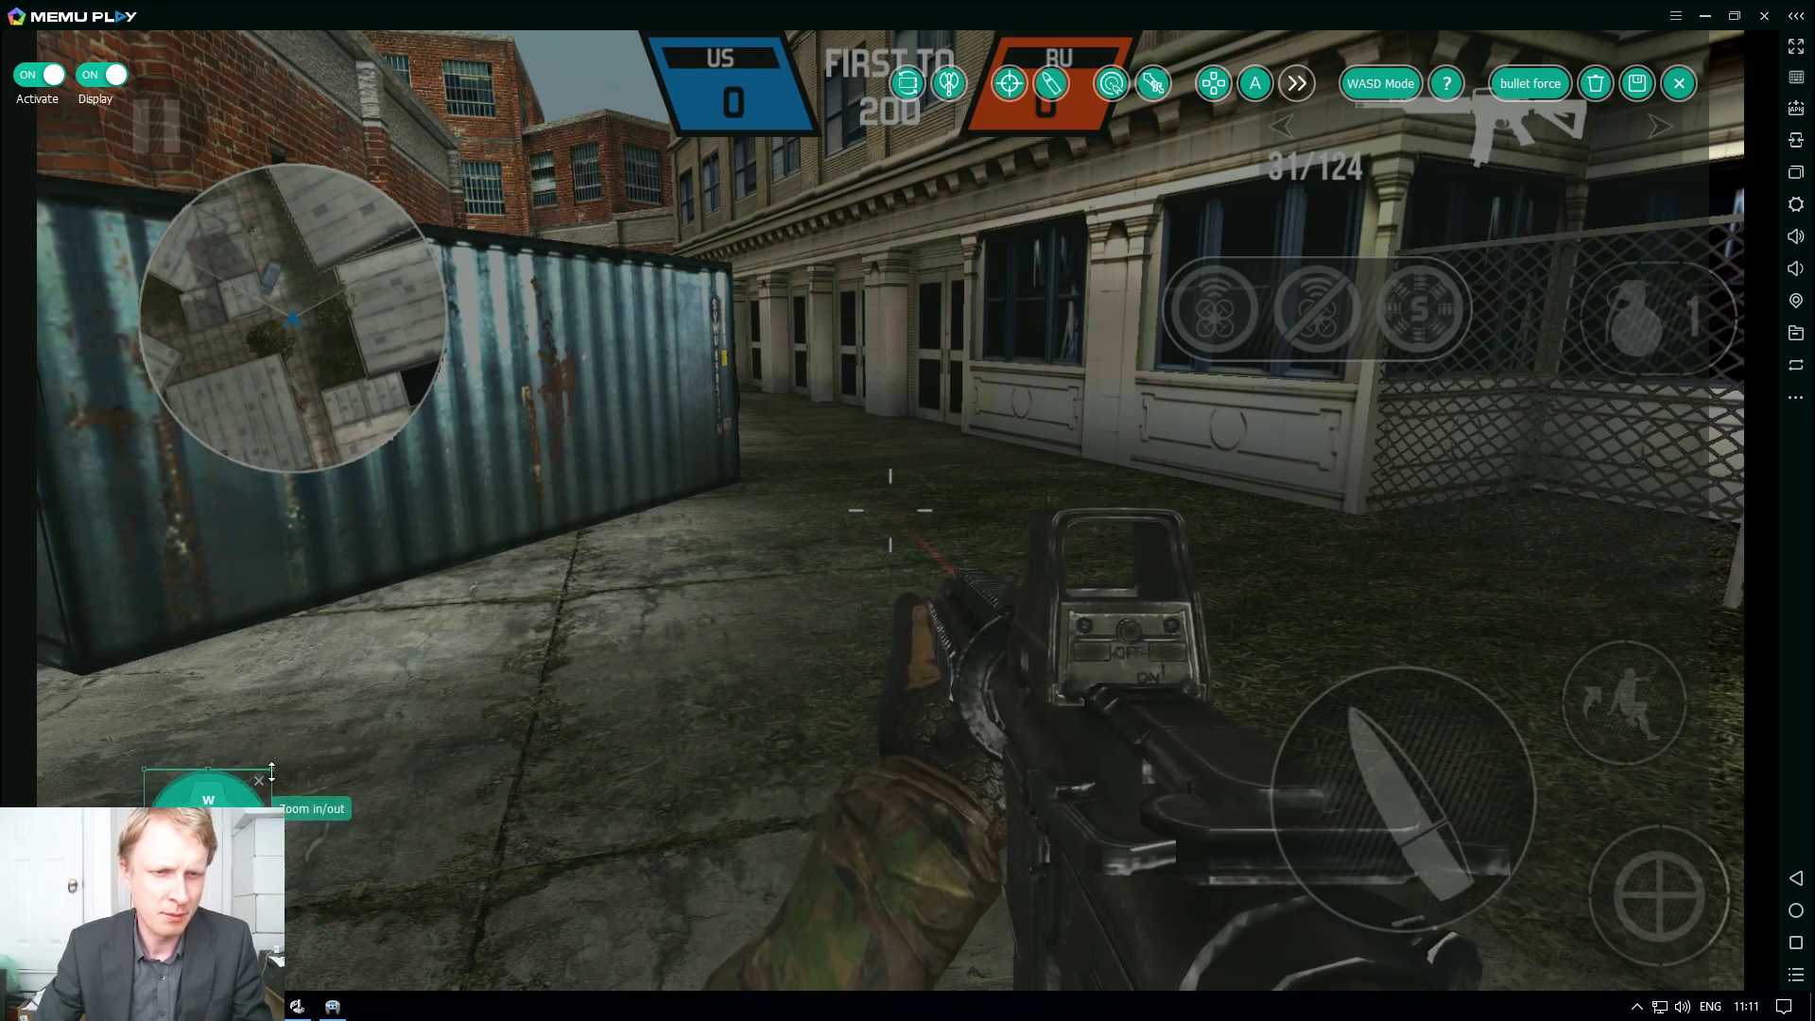
{"action": "left_click", "coordinate": [330, 689]}
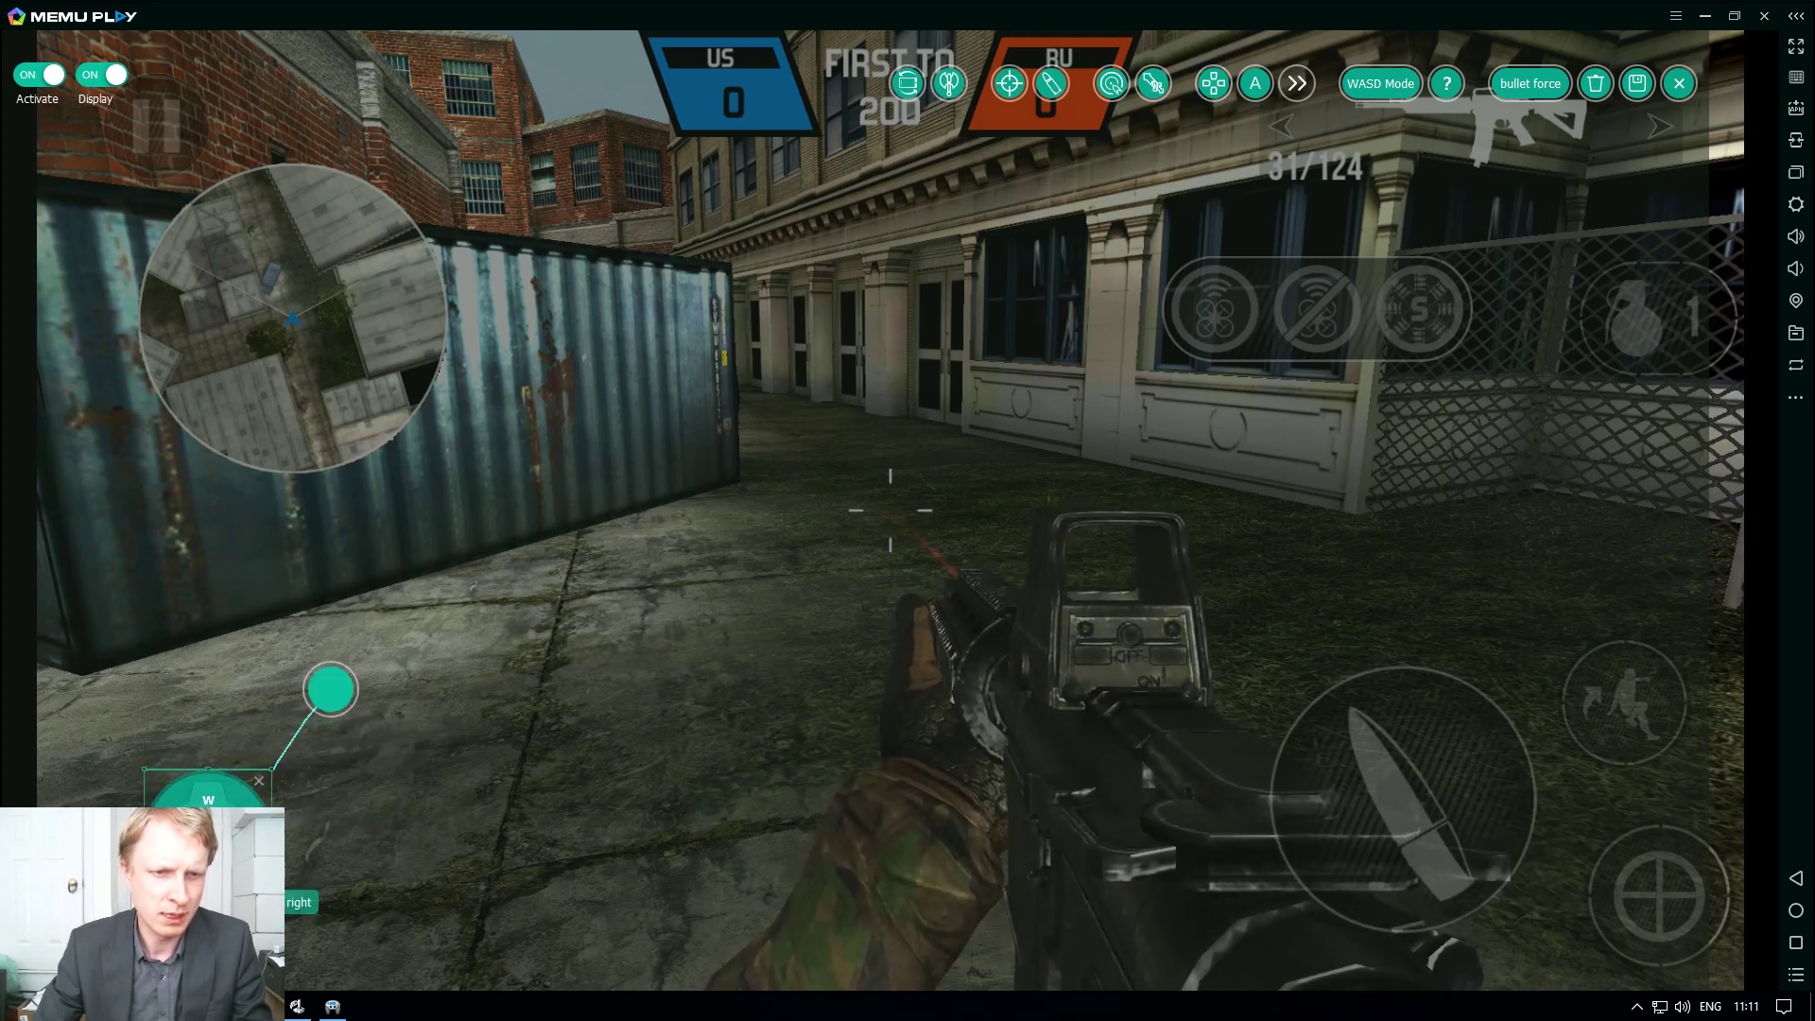
{"action": "left_click", "coordinate": [353, 665]}
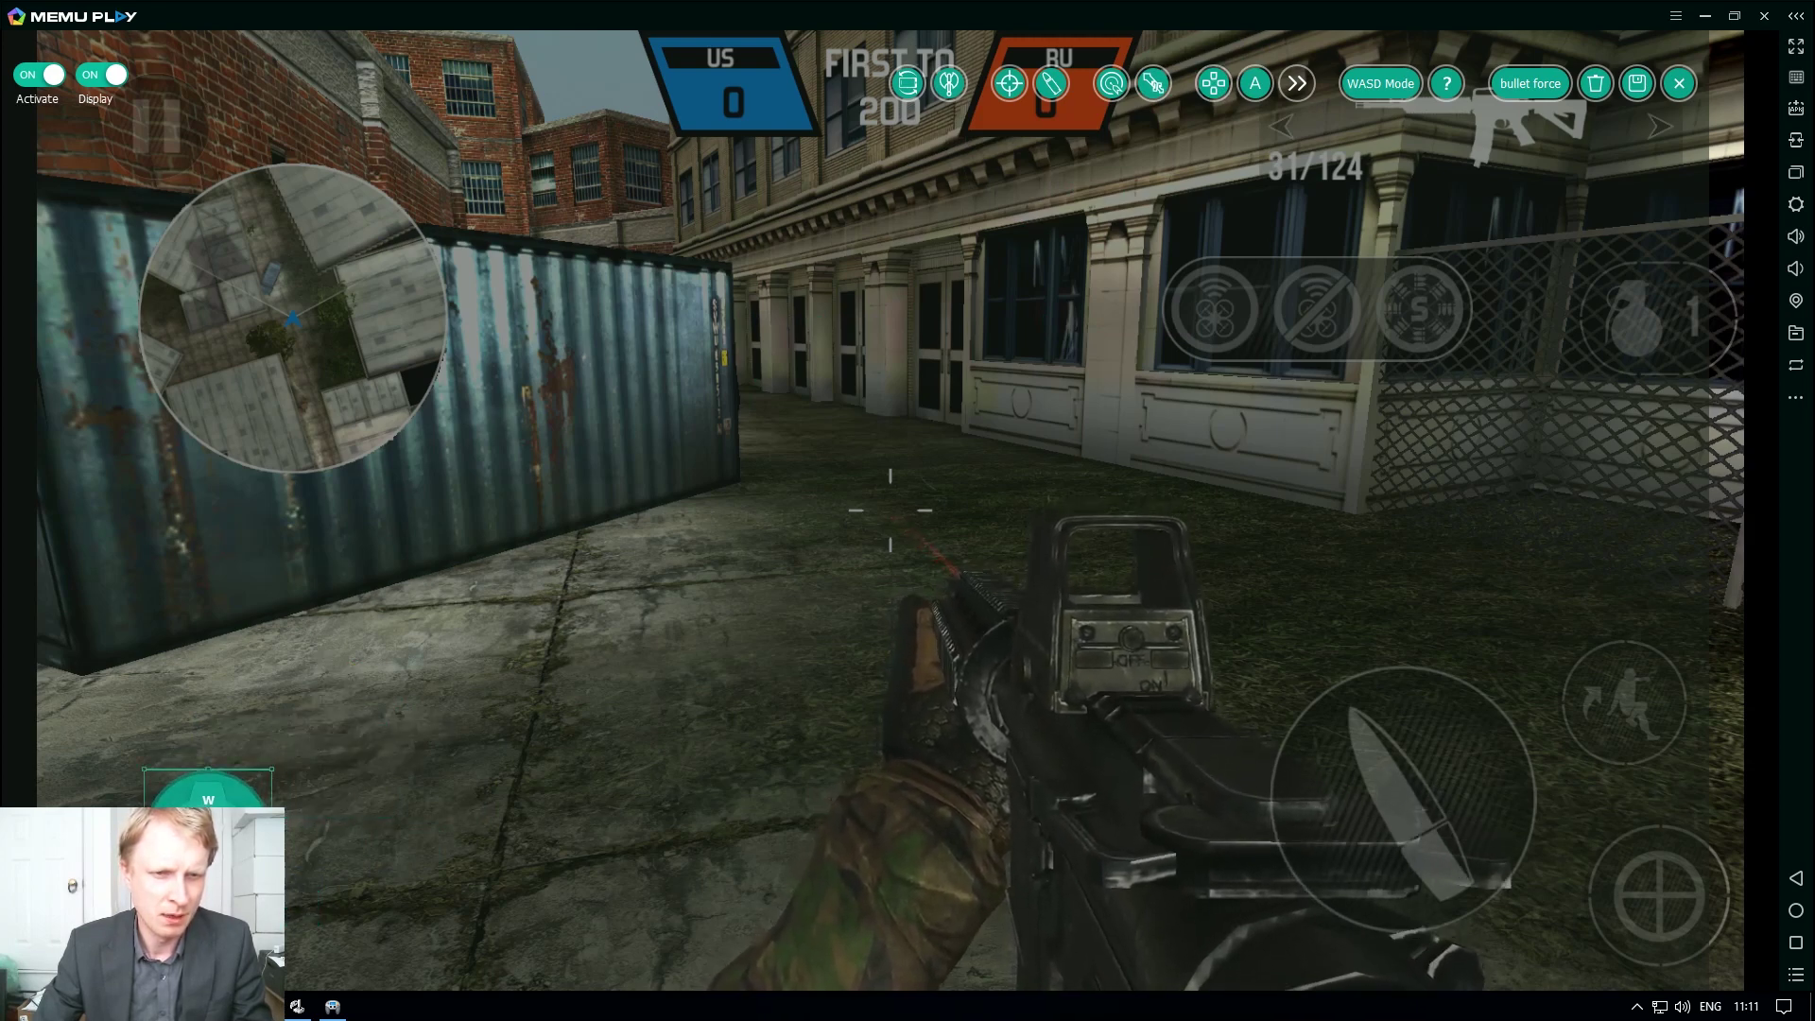
{"action": "left_click_drag", "start_coordinate": [274, 770], "coordinate": [337, 693]}
{"action": "left_click_drag", "start_coordinate": [208, 862], "coordinate": [224, 816]}
{"action": "left_click", "coordinate": [1638, 83]}
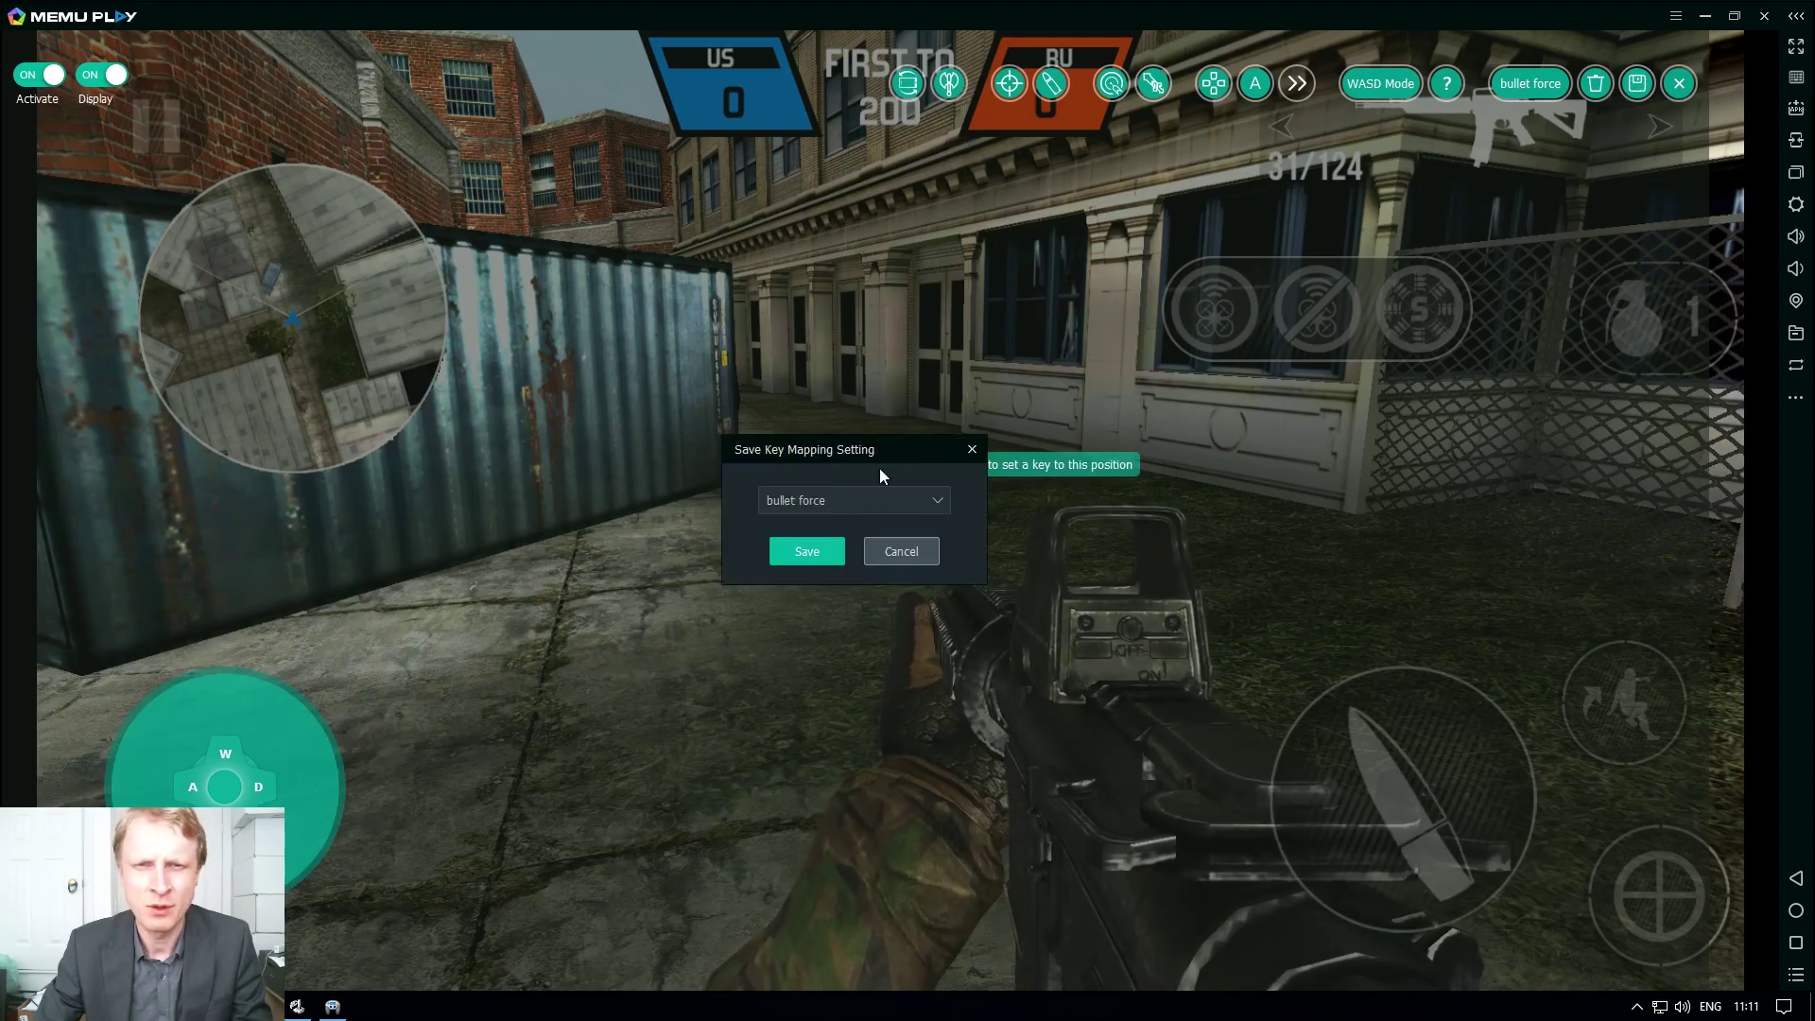
{"action": "left_click", "coordinate": [807, 551]}
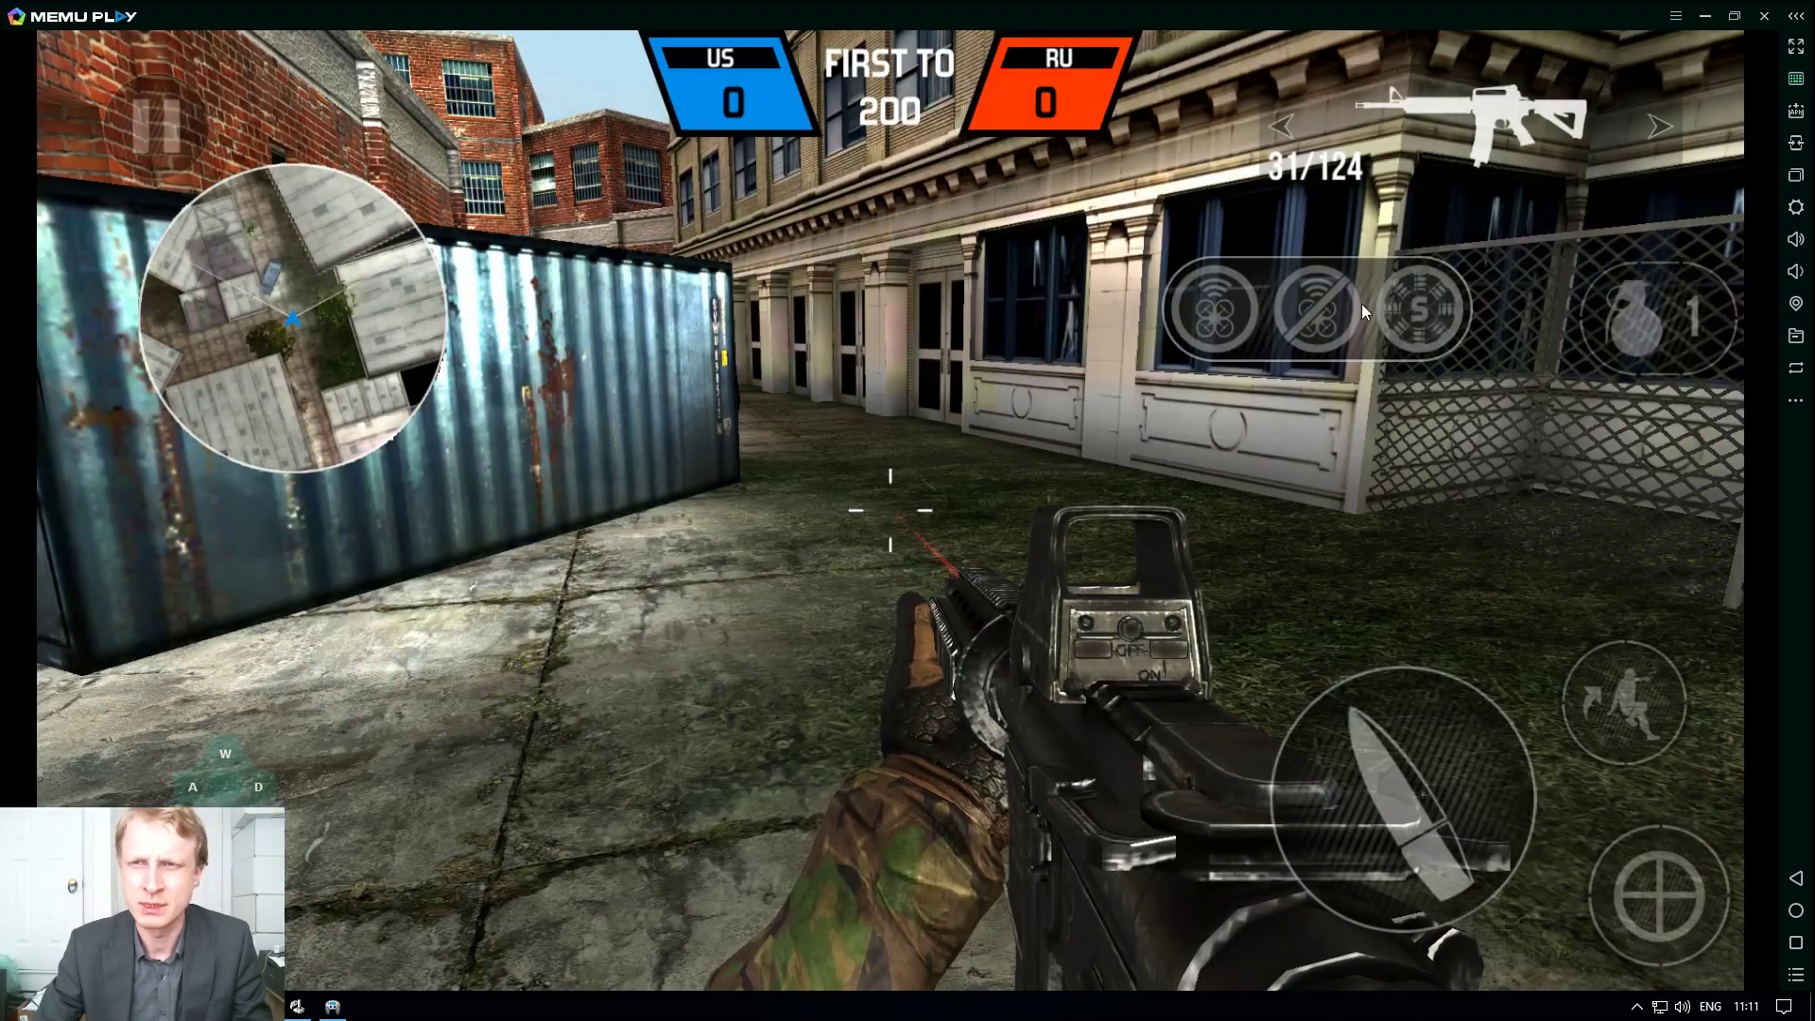
Test walking the character with the new WASD control in the match
{"action": "key", "text": "w"}
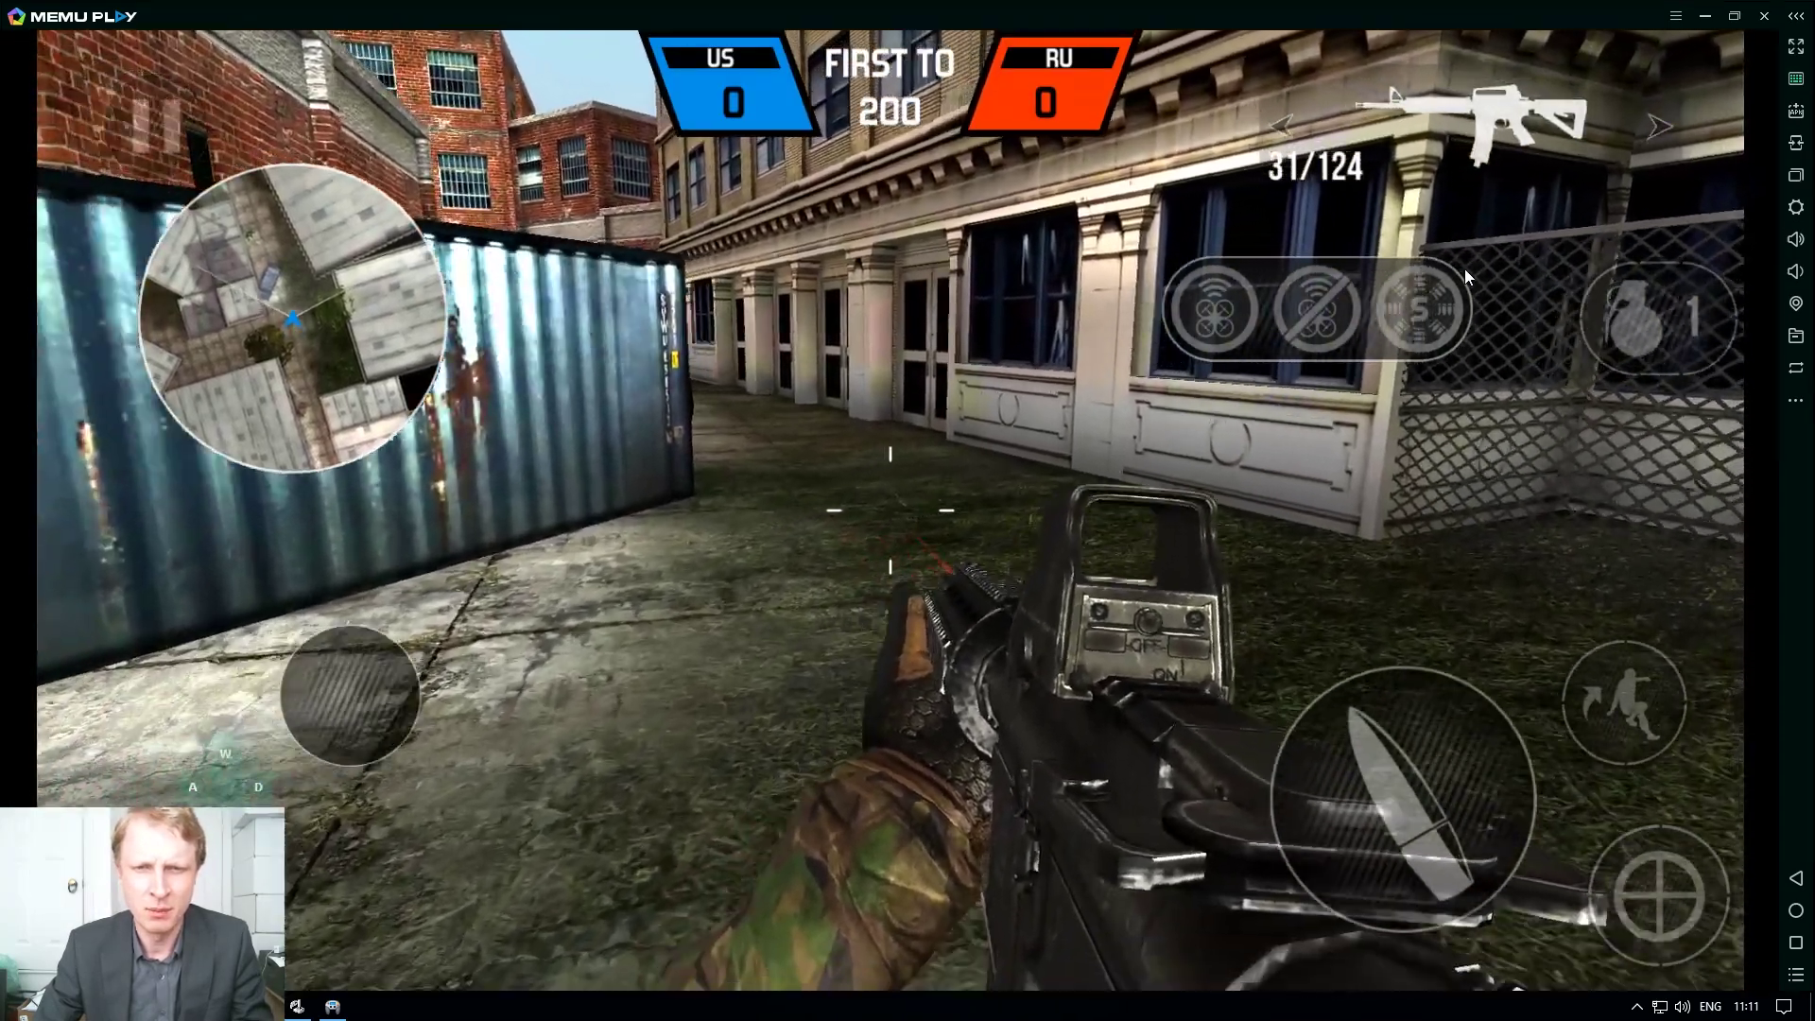
{"action": "key", "text": "a"}
{"action": "key", "text": "s"}
{"action": "key", "text": "w"}
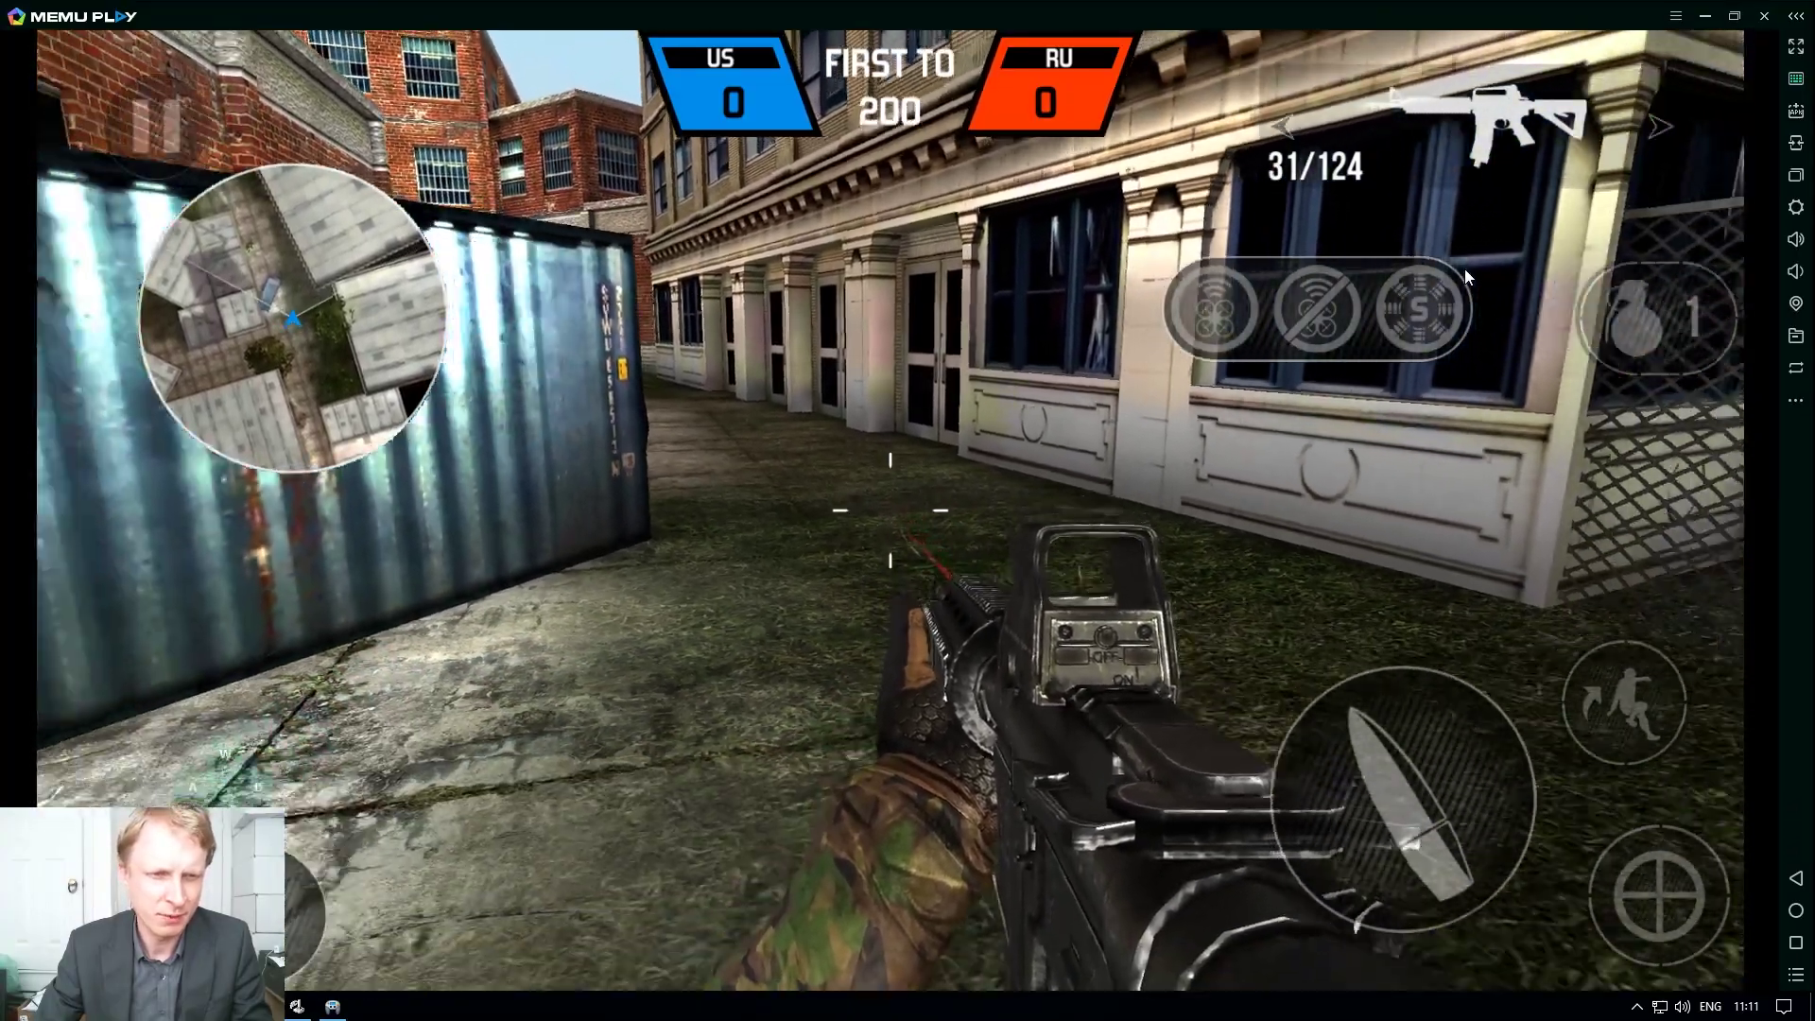
{"action": "key", "text": "w"}
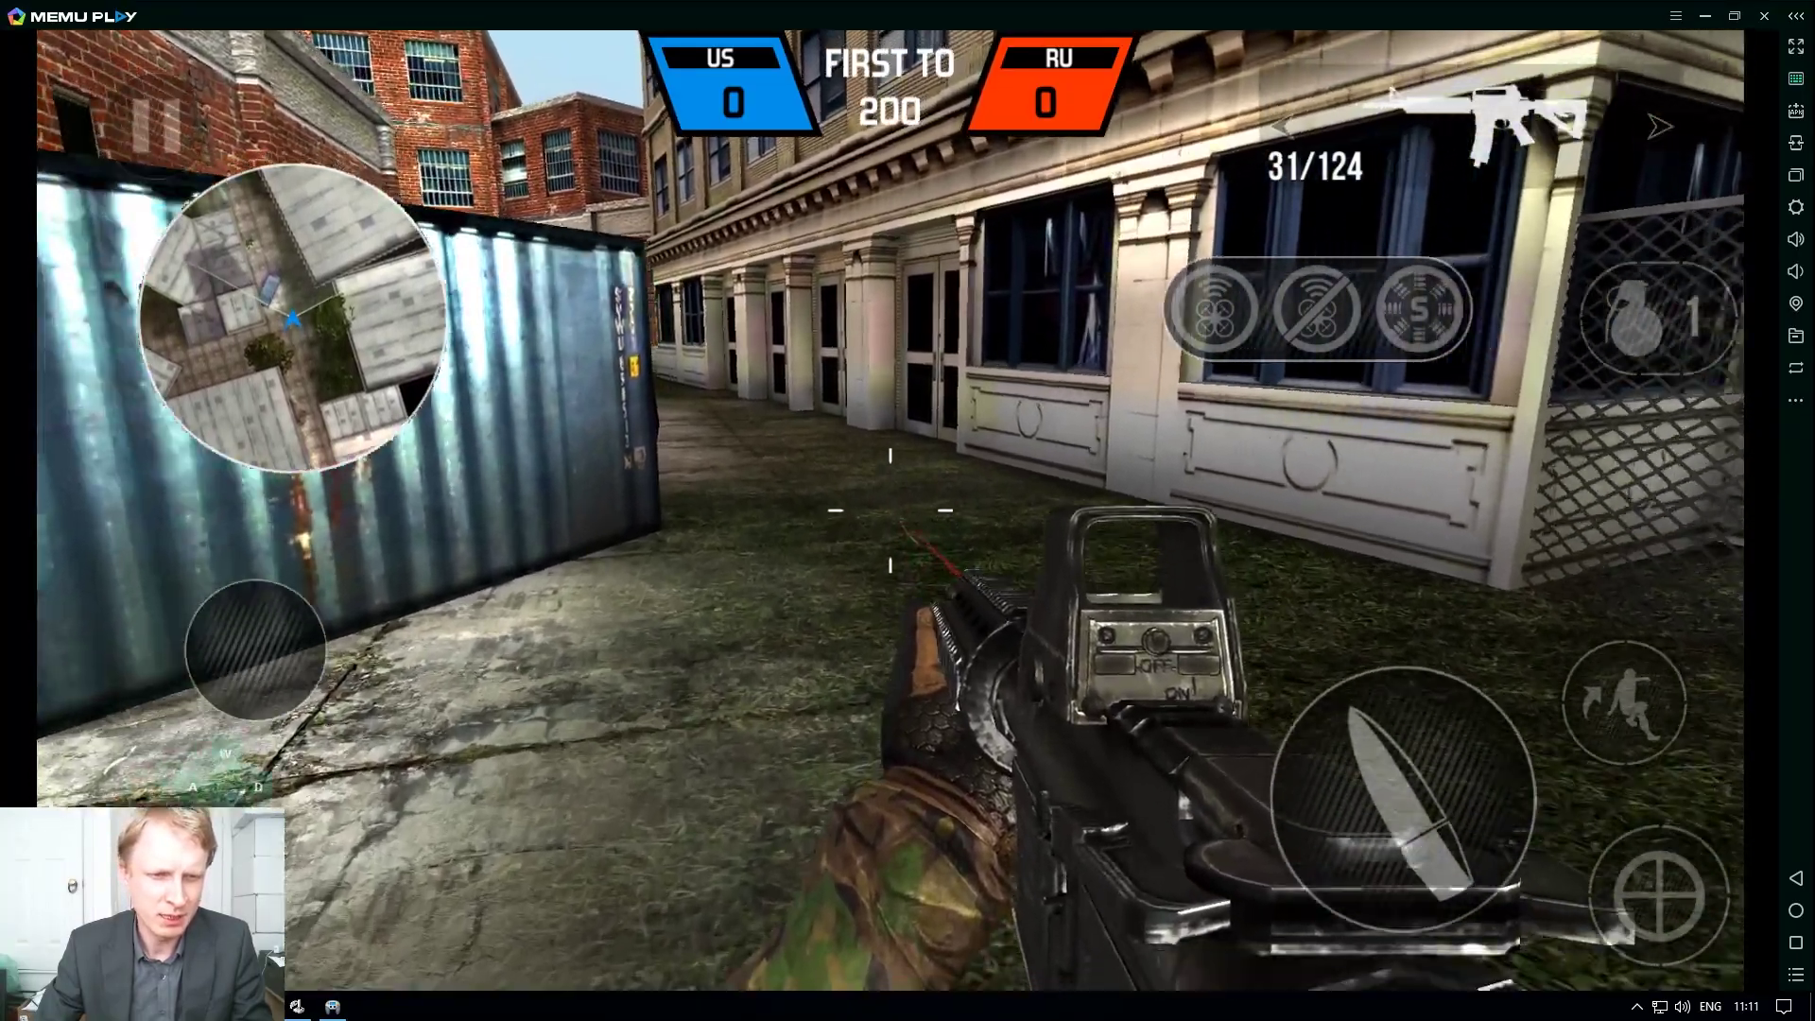
{"action": "key", "text": "w"}
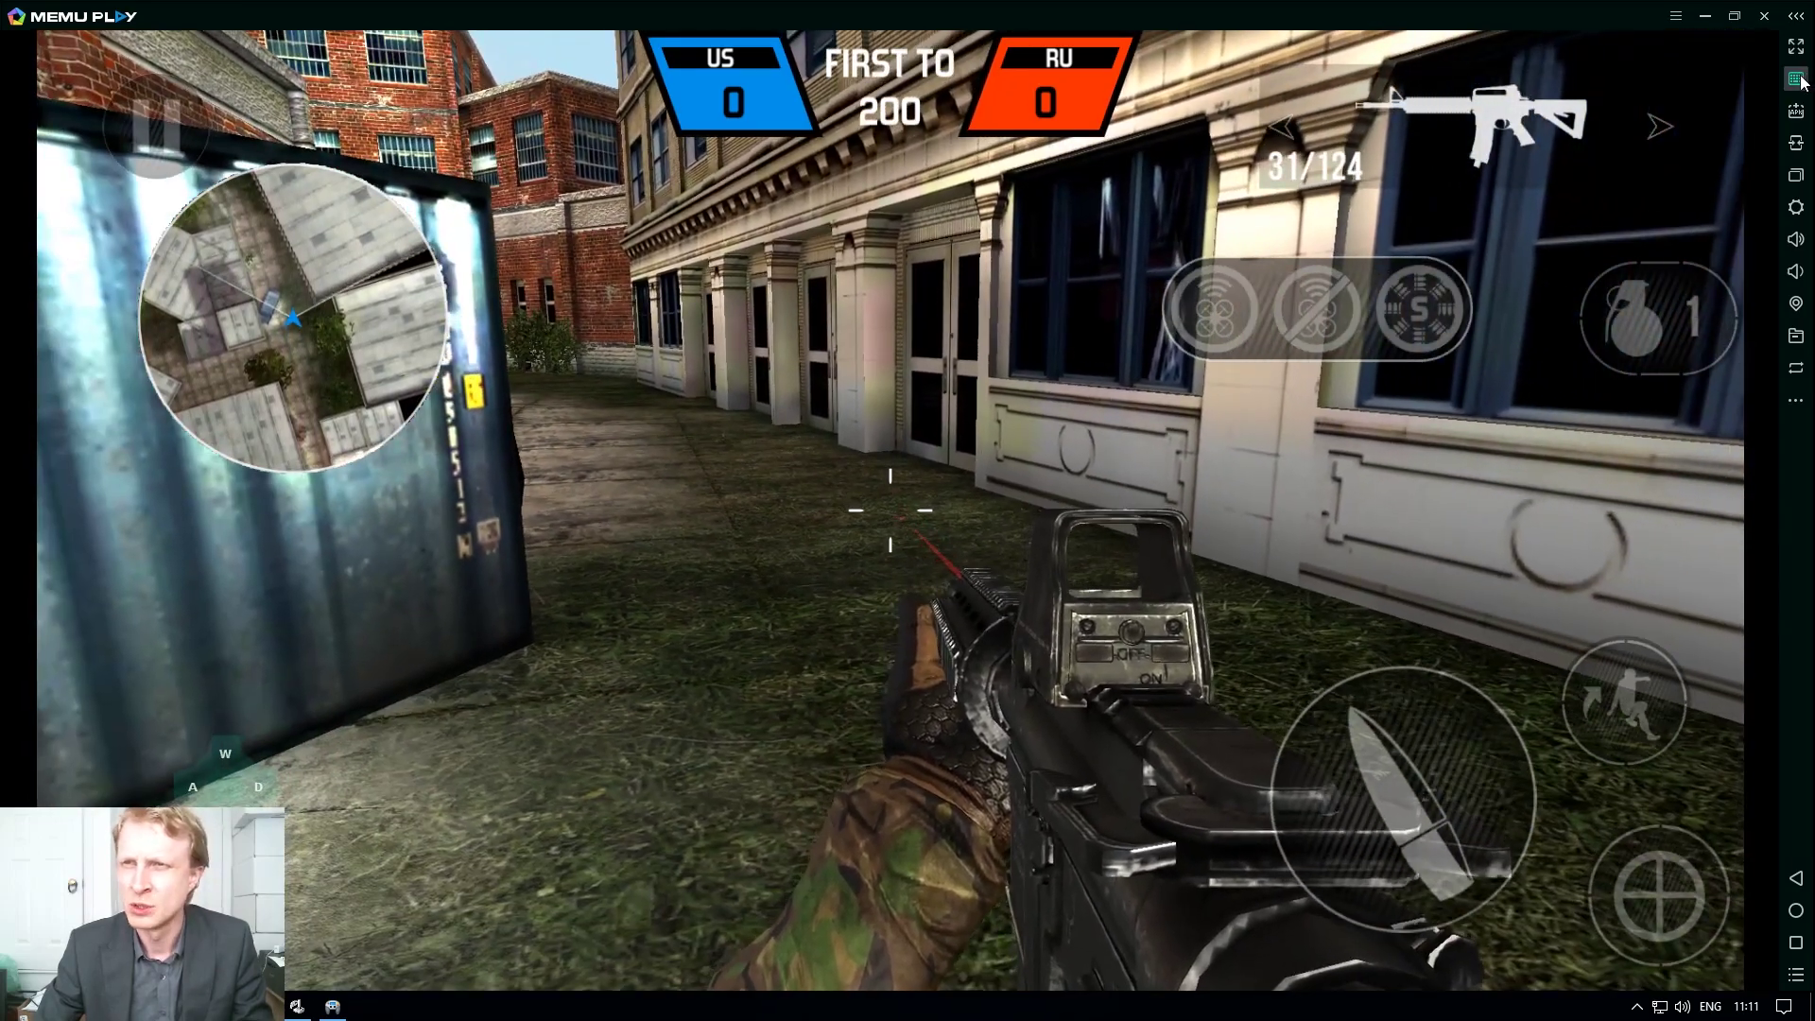
Shift the WASD control slightly to the right within the movement area and save the bullet force profile
{"action": "left_click", "coordinate": [1798, 81]}
{"action": "left_click", "coordinate": [250, 782]}
{"action": "left_click_drag", "start_coordinate": [254, 786], "coordinate": [258, 791]}
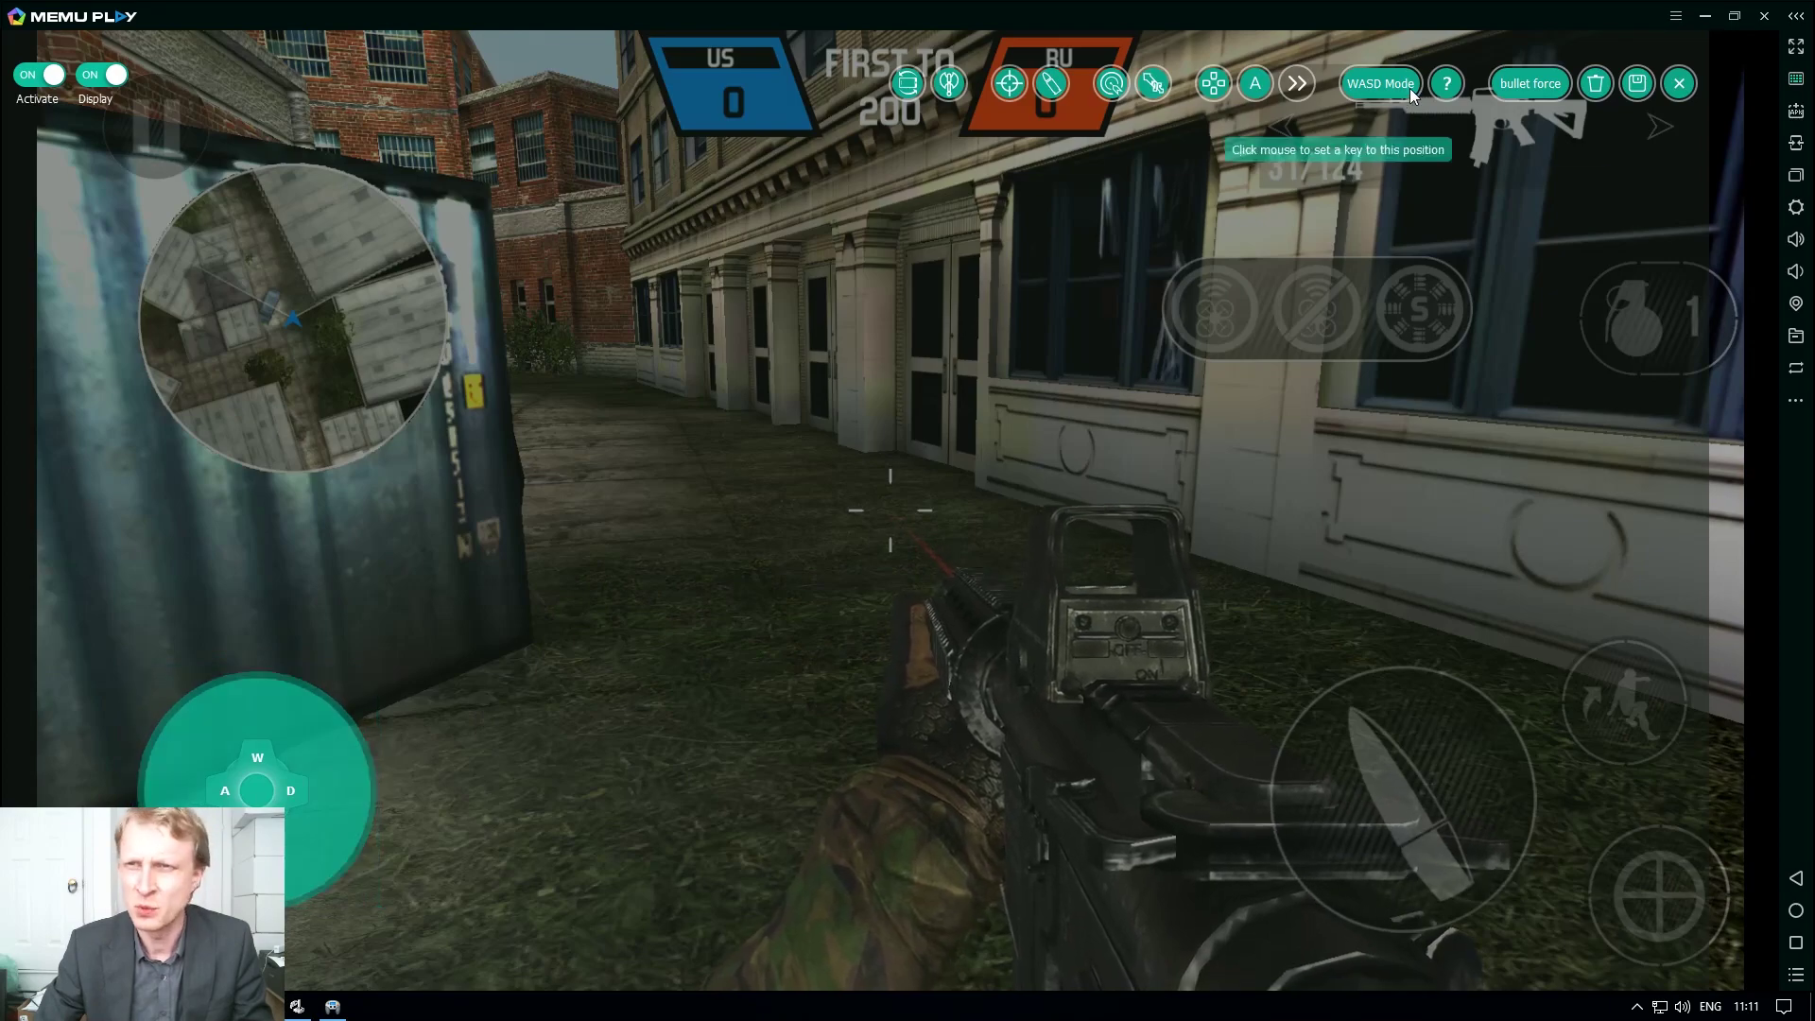
{"action": "left_click", "coordinate": [1630, 88]}
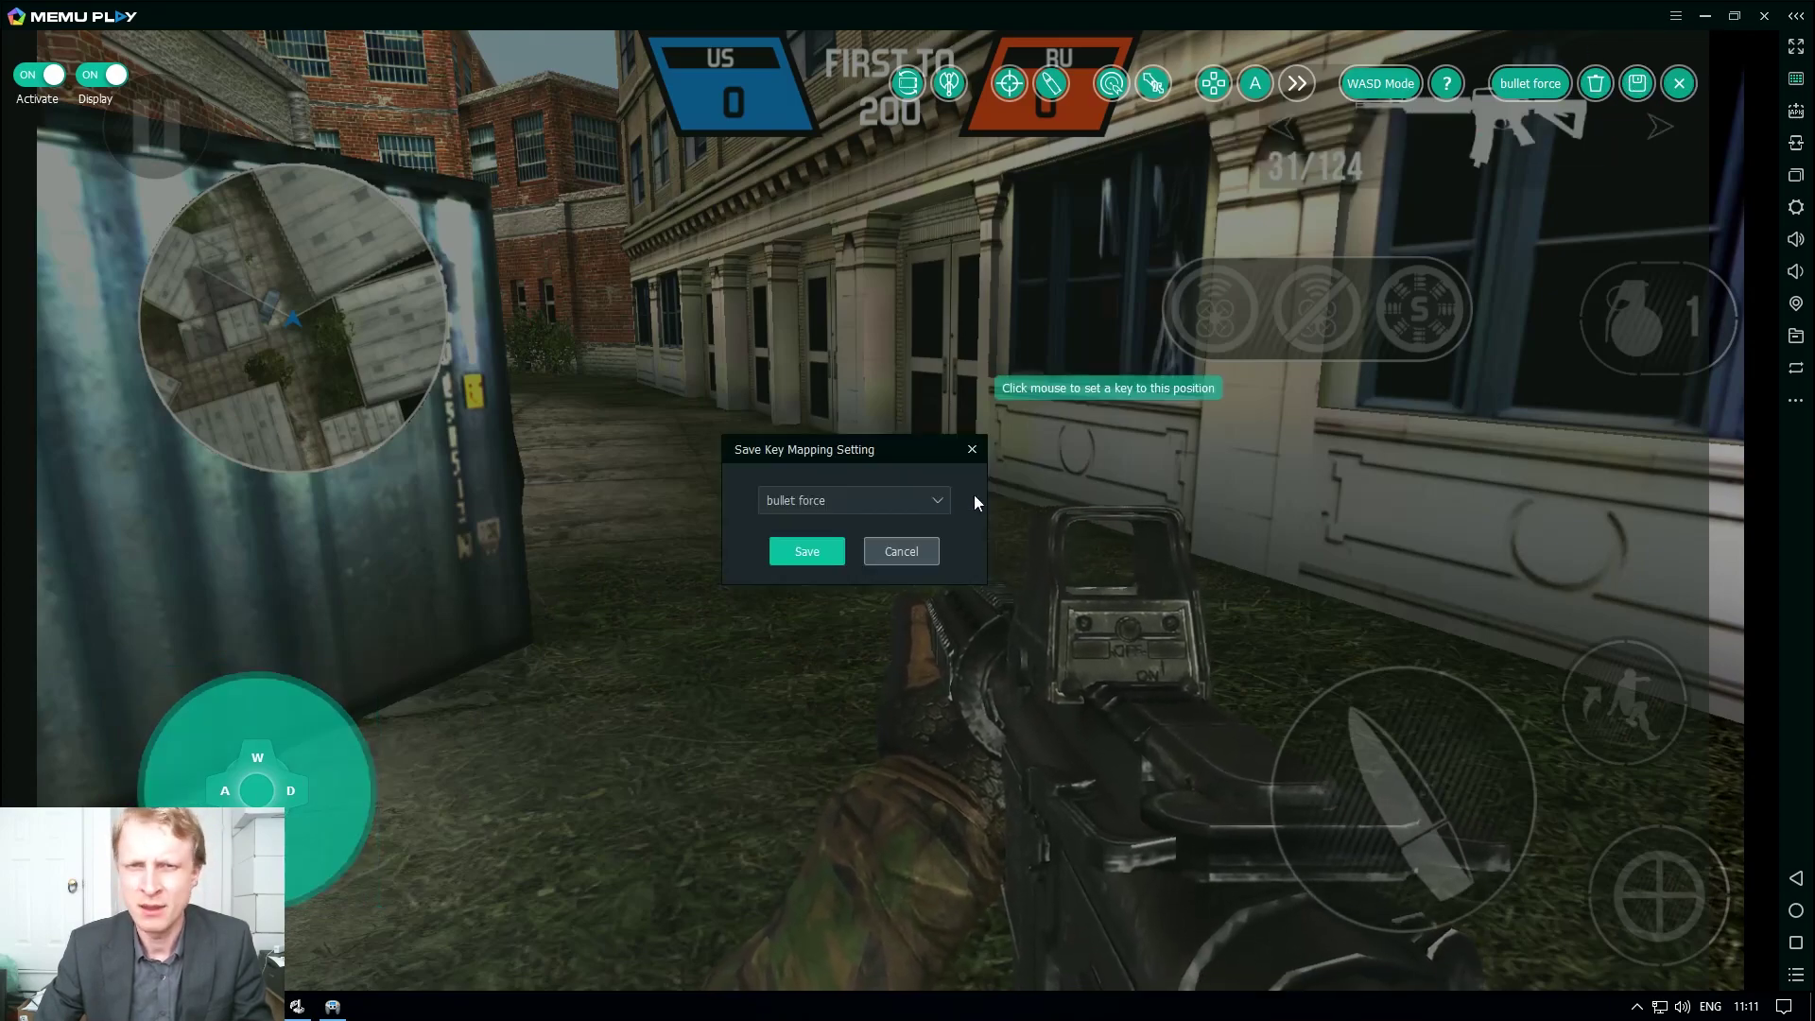
{"action": "left_click", "coordinate": [808, 553]}
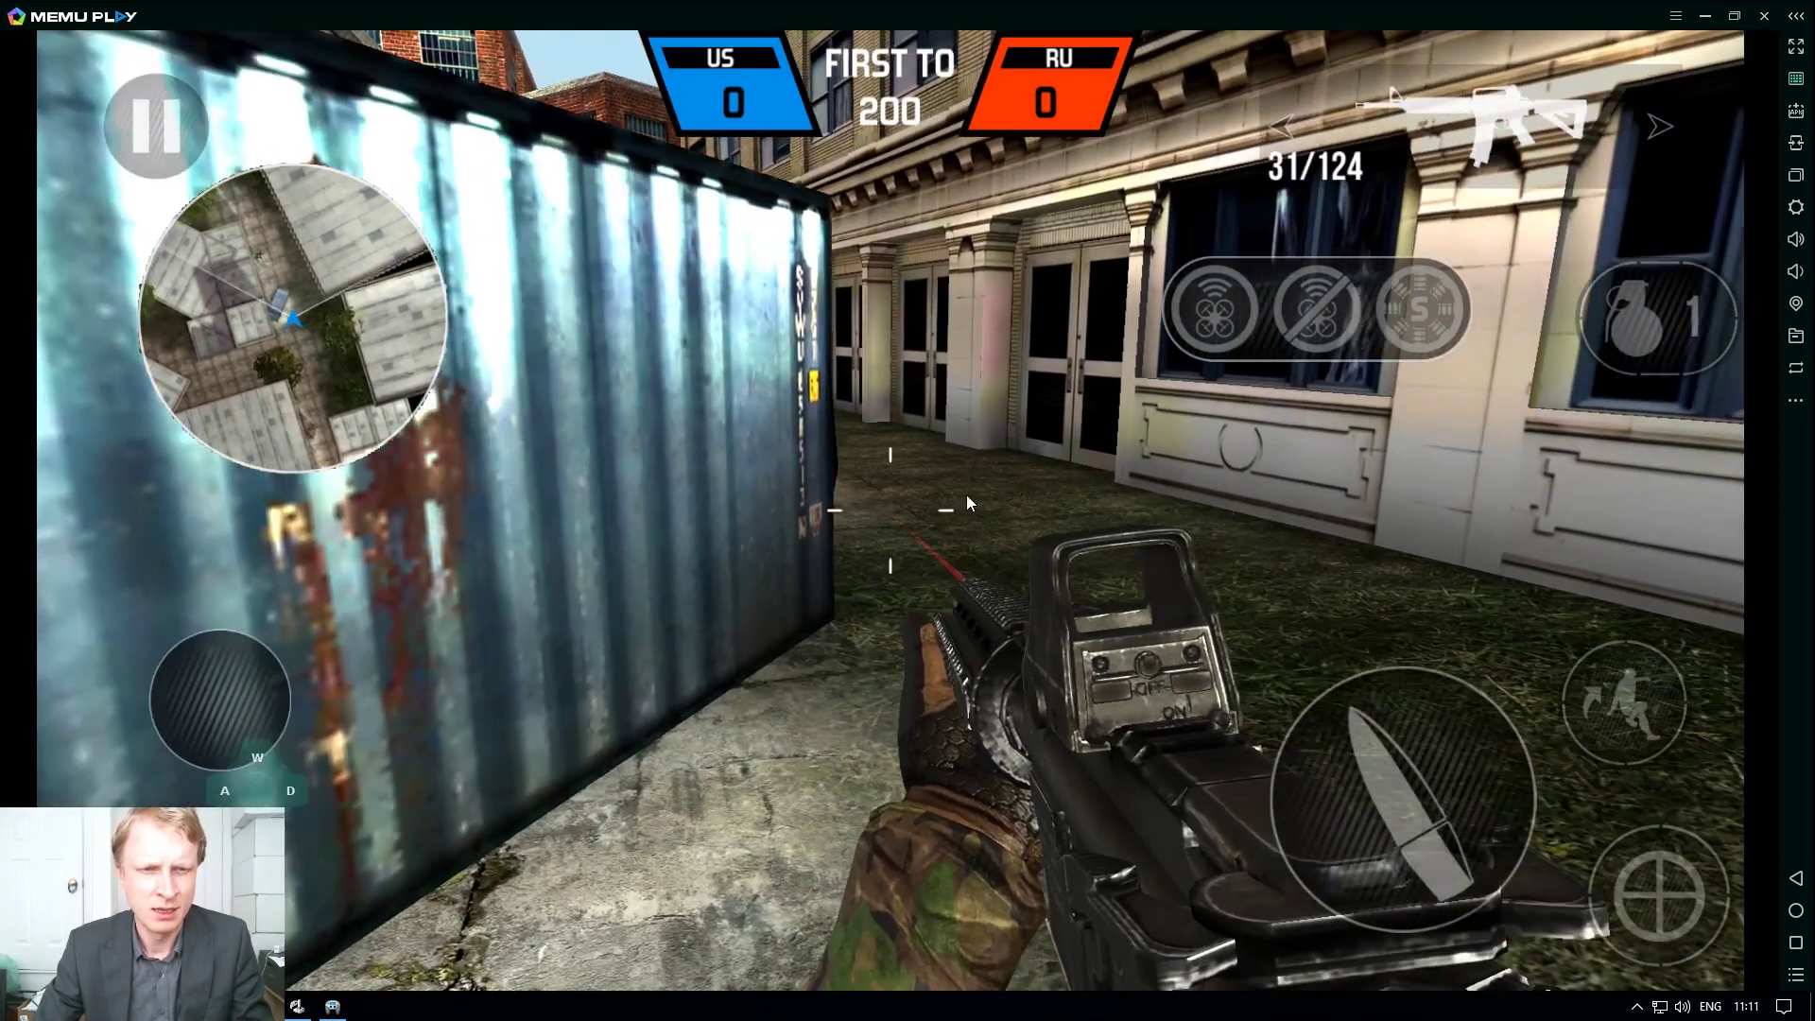
Test forward, backward and sideways movement with the repositioned WASD control
{"action": "key", "text": "w"}
{"action": "key", "text": "s"}
{"action": "key", "text": "d"}
{"action": "key", "text": "a"}
{"action": "key", "text": "a"}
{"action": "key", "text": "d"}
{"action": "key", "text": "a"}
{"action": "key", "text": "s"}
{"action": "key", "text": "d"}
Move the WASD control further right, toward the shipping container, and save it to the bullet force profile
{"action": "left_click", "coordinate": [1796, 79]}
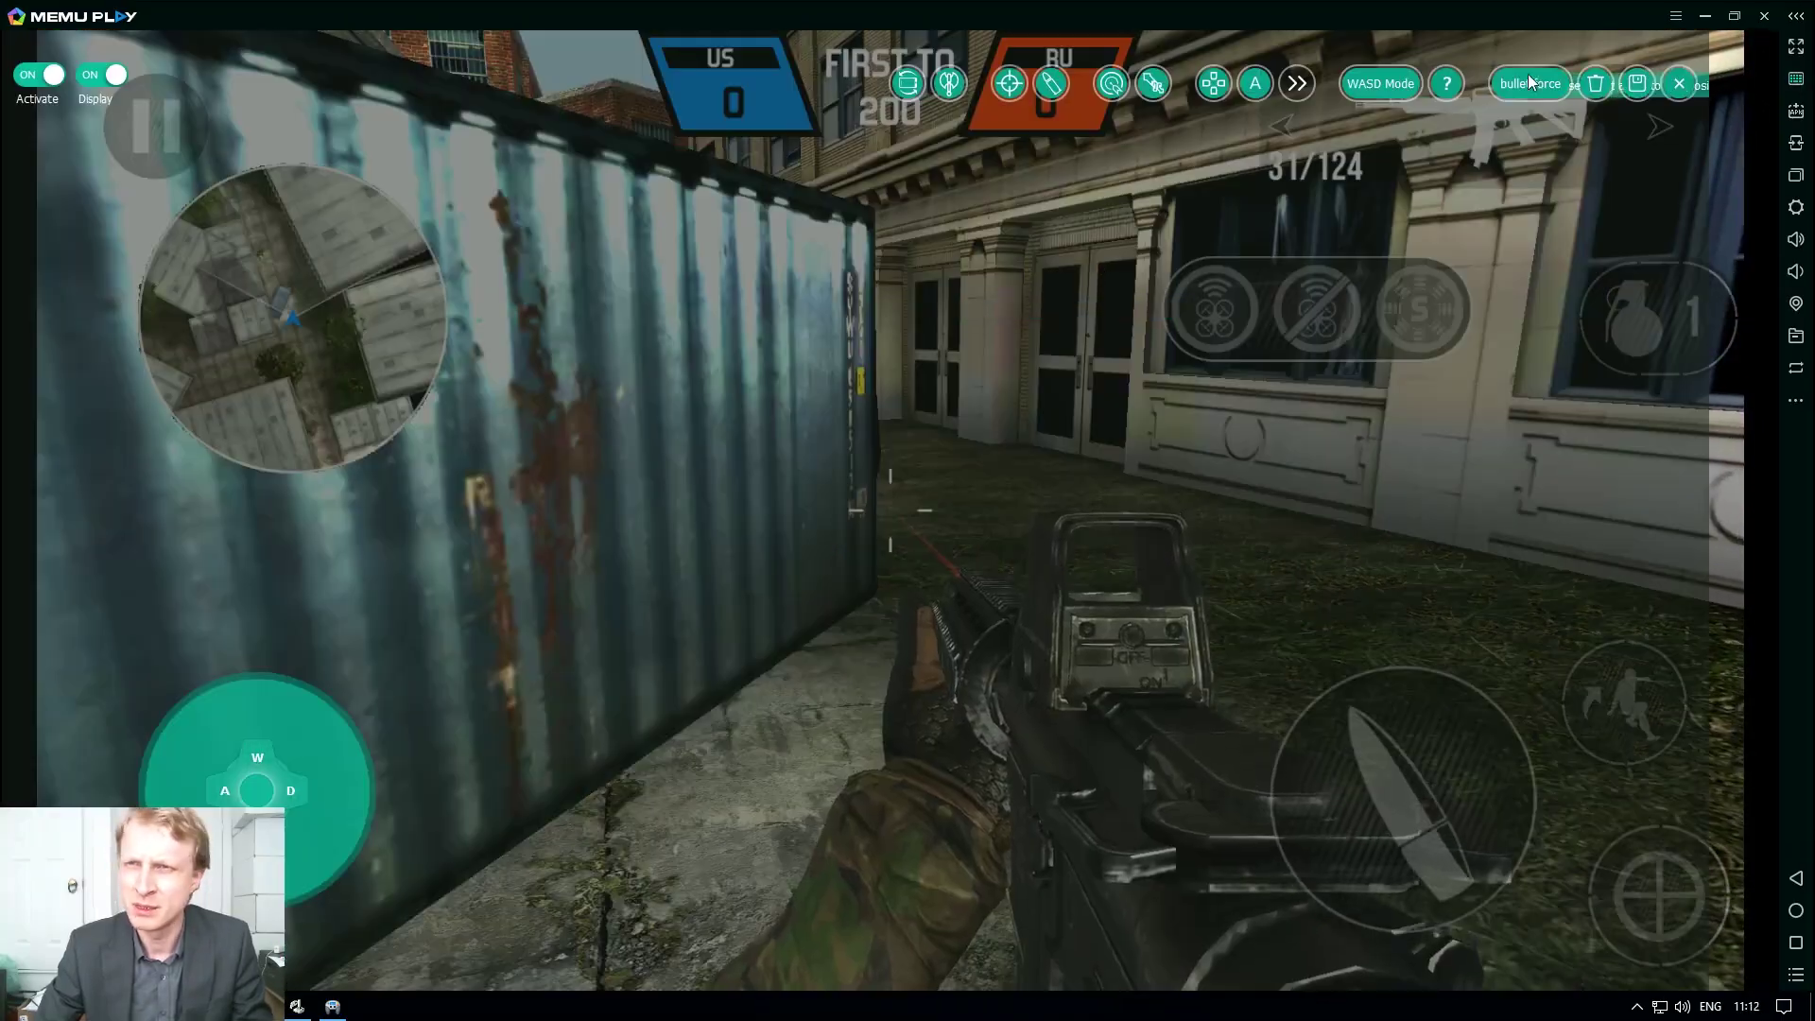
{"action": "left_click", "coordinate": [274, 781]}
{"action": "left_click_drag", "start_coordinate": [274, 787], "coordinate": [312, 782]}
{"action": "left_click", "coordinate": [1637, 83]}
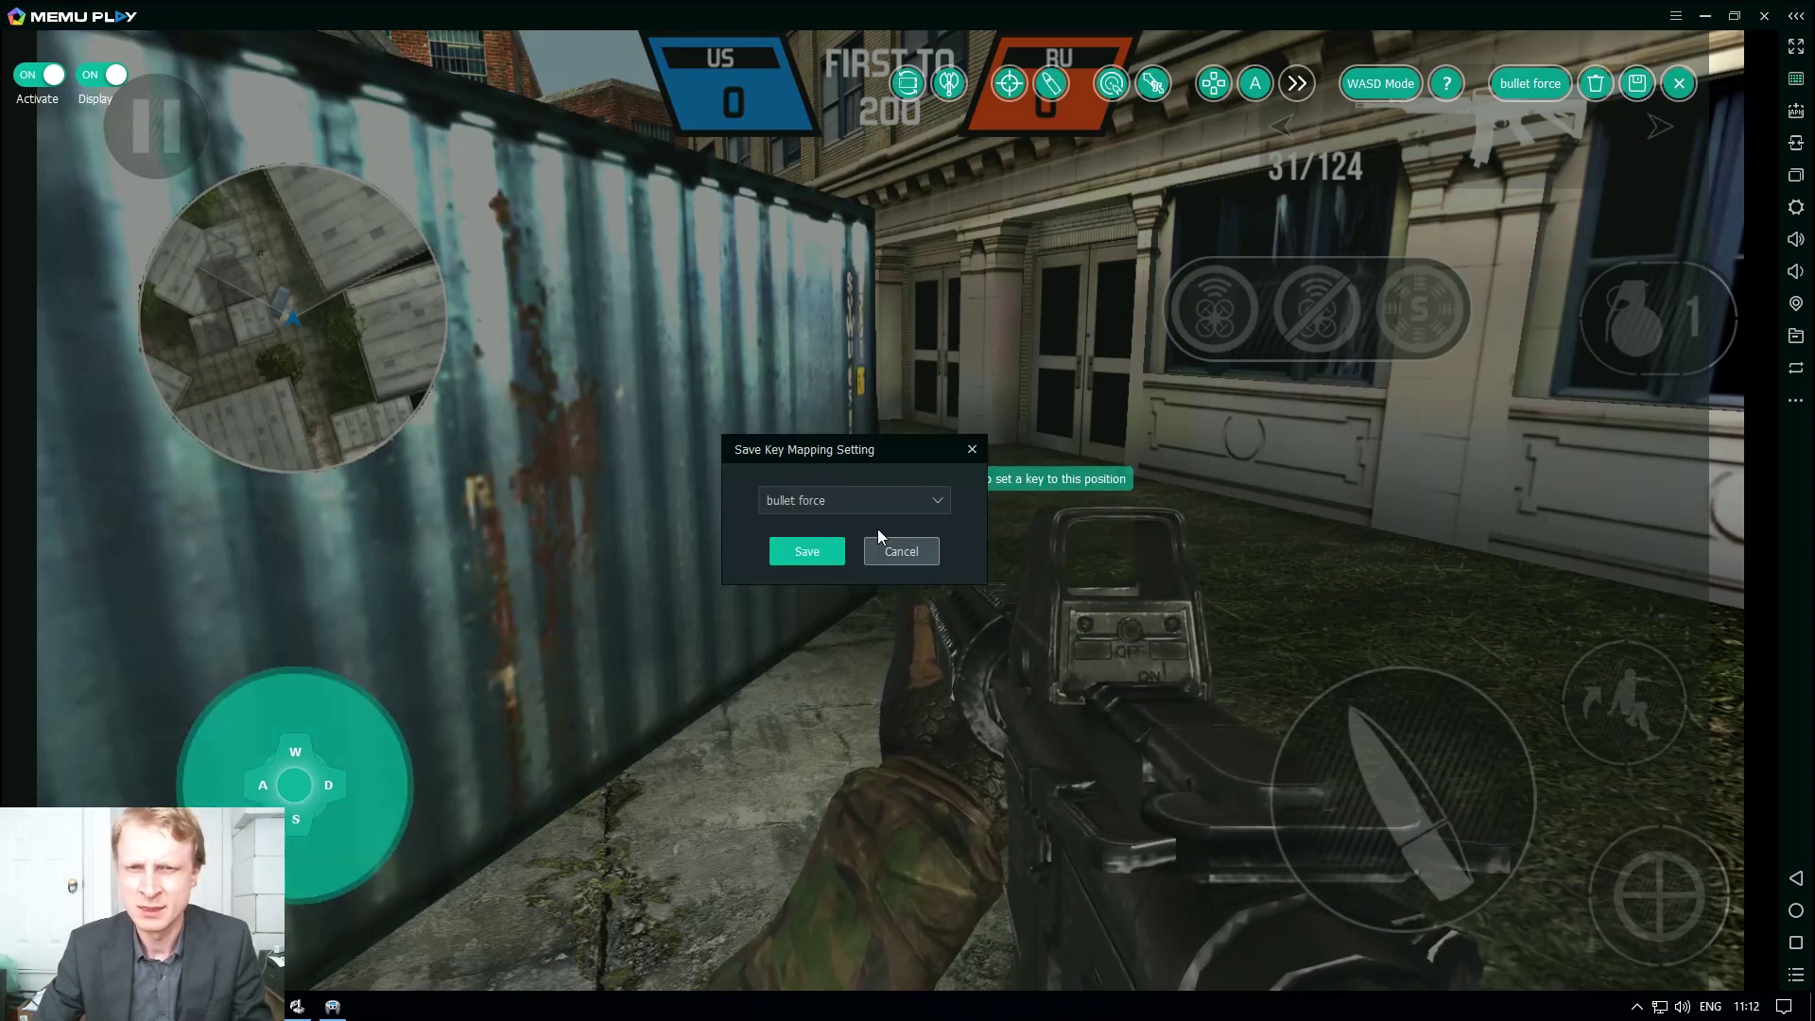
{"action": "left_click", "coordinate": [811, 550]}
Check again that the character walks and strafes in all four directions with the WASD control
{"action": "key", "text": "w"}
{"action": "key", "text": "a"}
{"action": "key", "text": "d"}
{"action": "key", "text": "a"}
{"action": "key", "text": "s"}
{"action": "key", "text": "d"}
{"action": "key", "text": "a"}
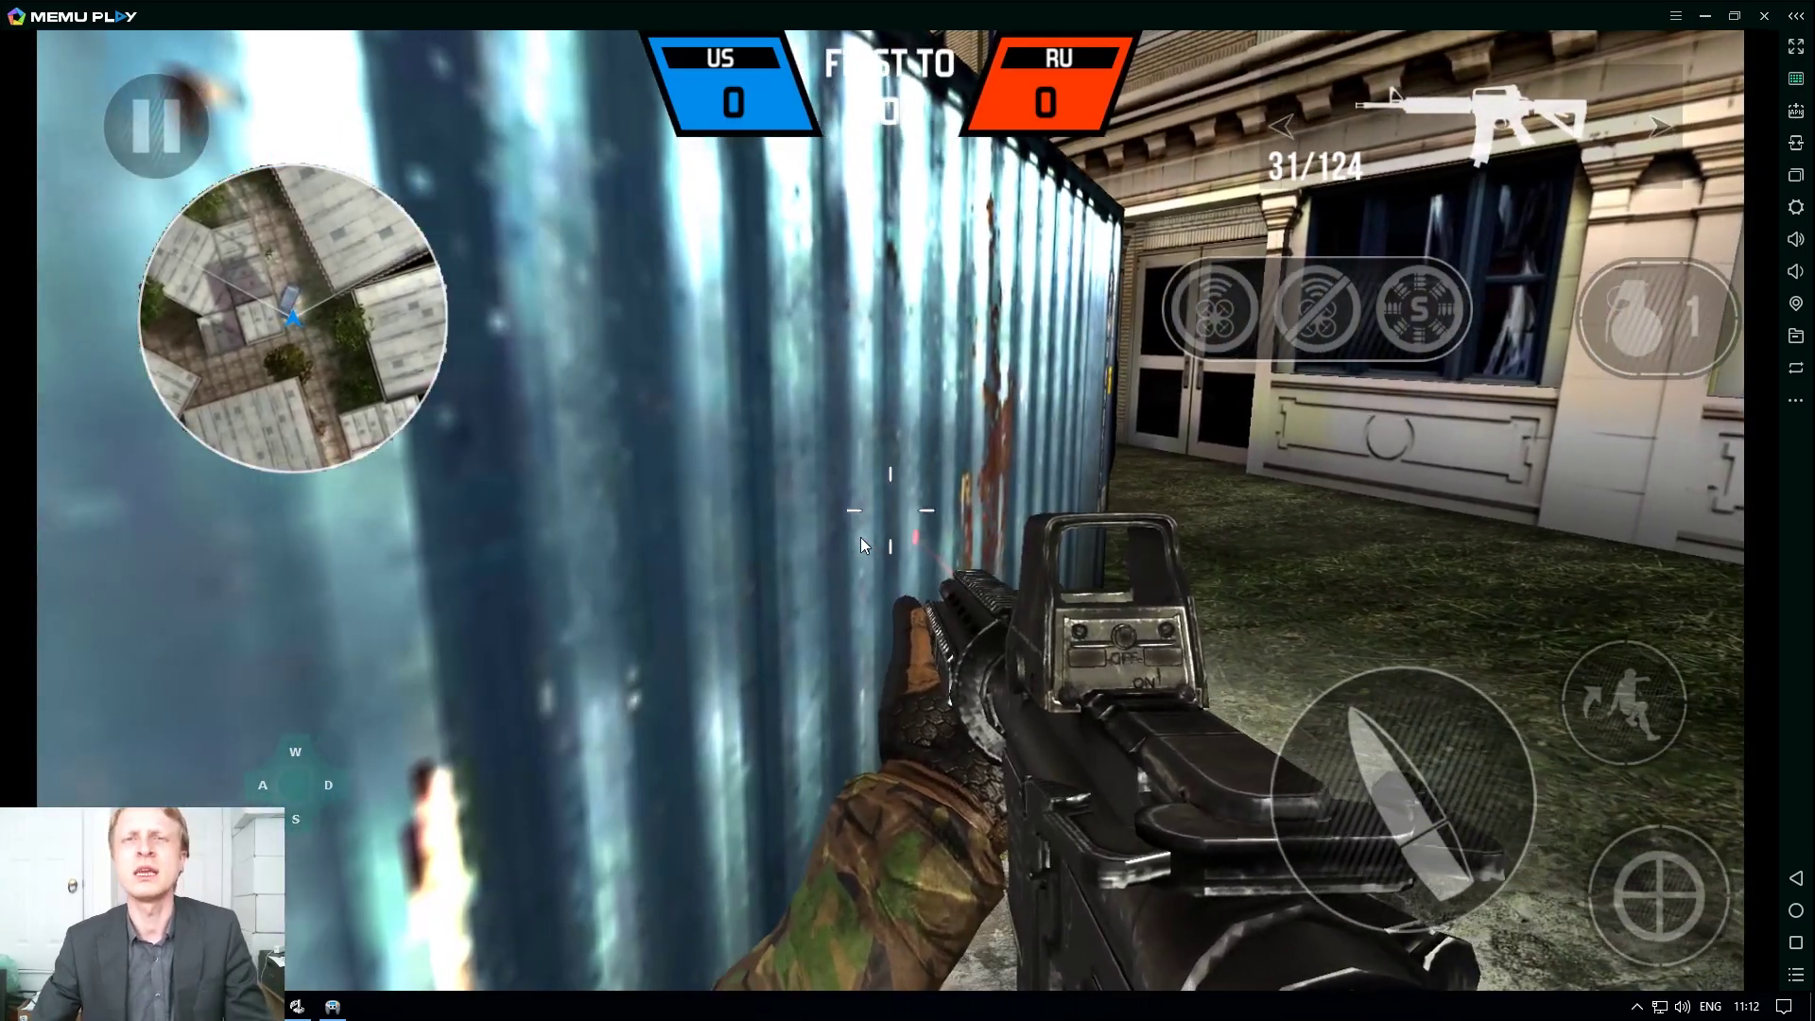
{"action": "key", "text": "d"}
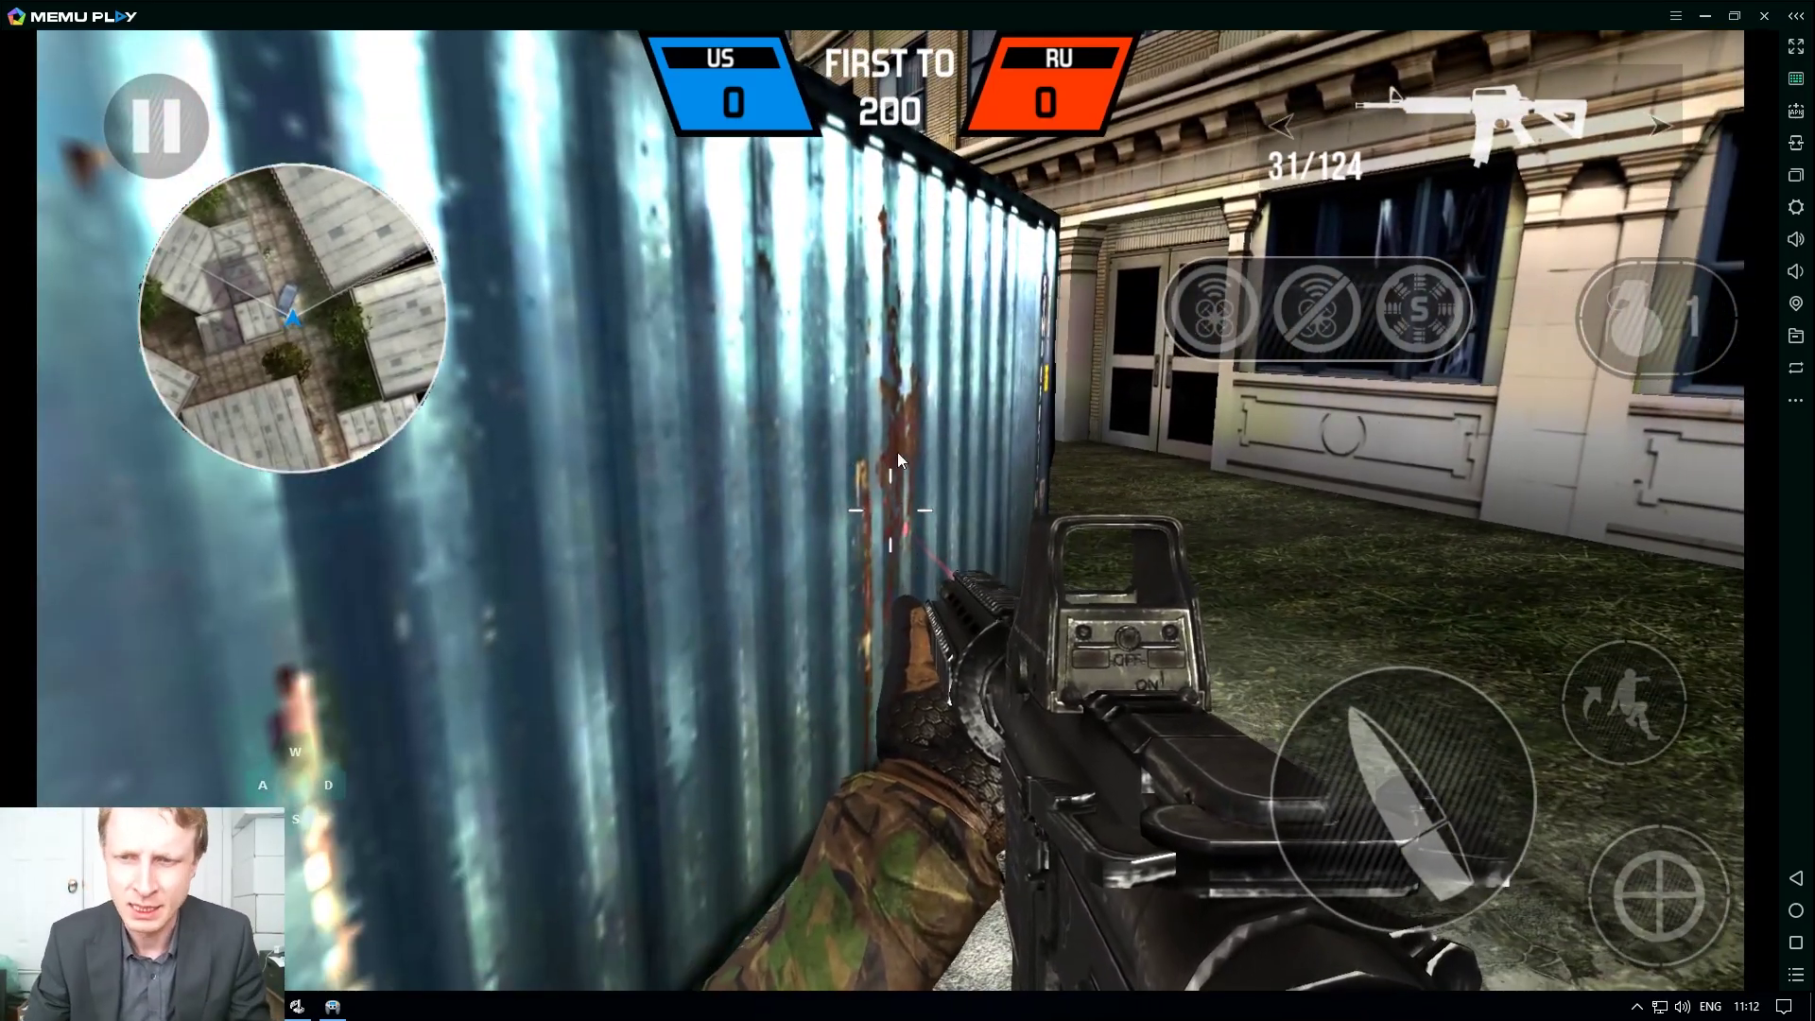
Place the fire control on the knife button and the shooting-view control on the game's crosshair, saving the bullet force profile
{"action": "left_click", "coordinate": [1796, 78]}
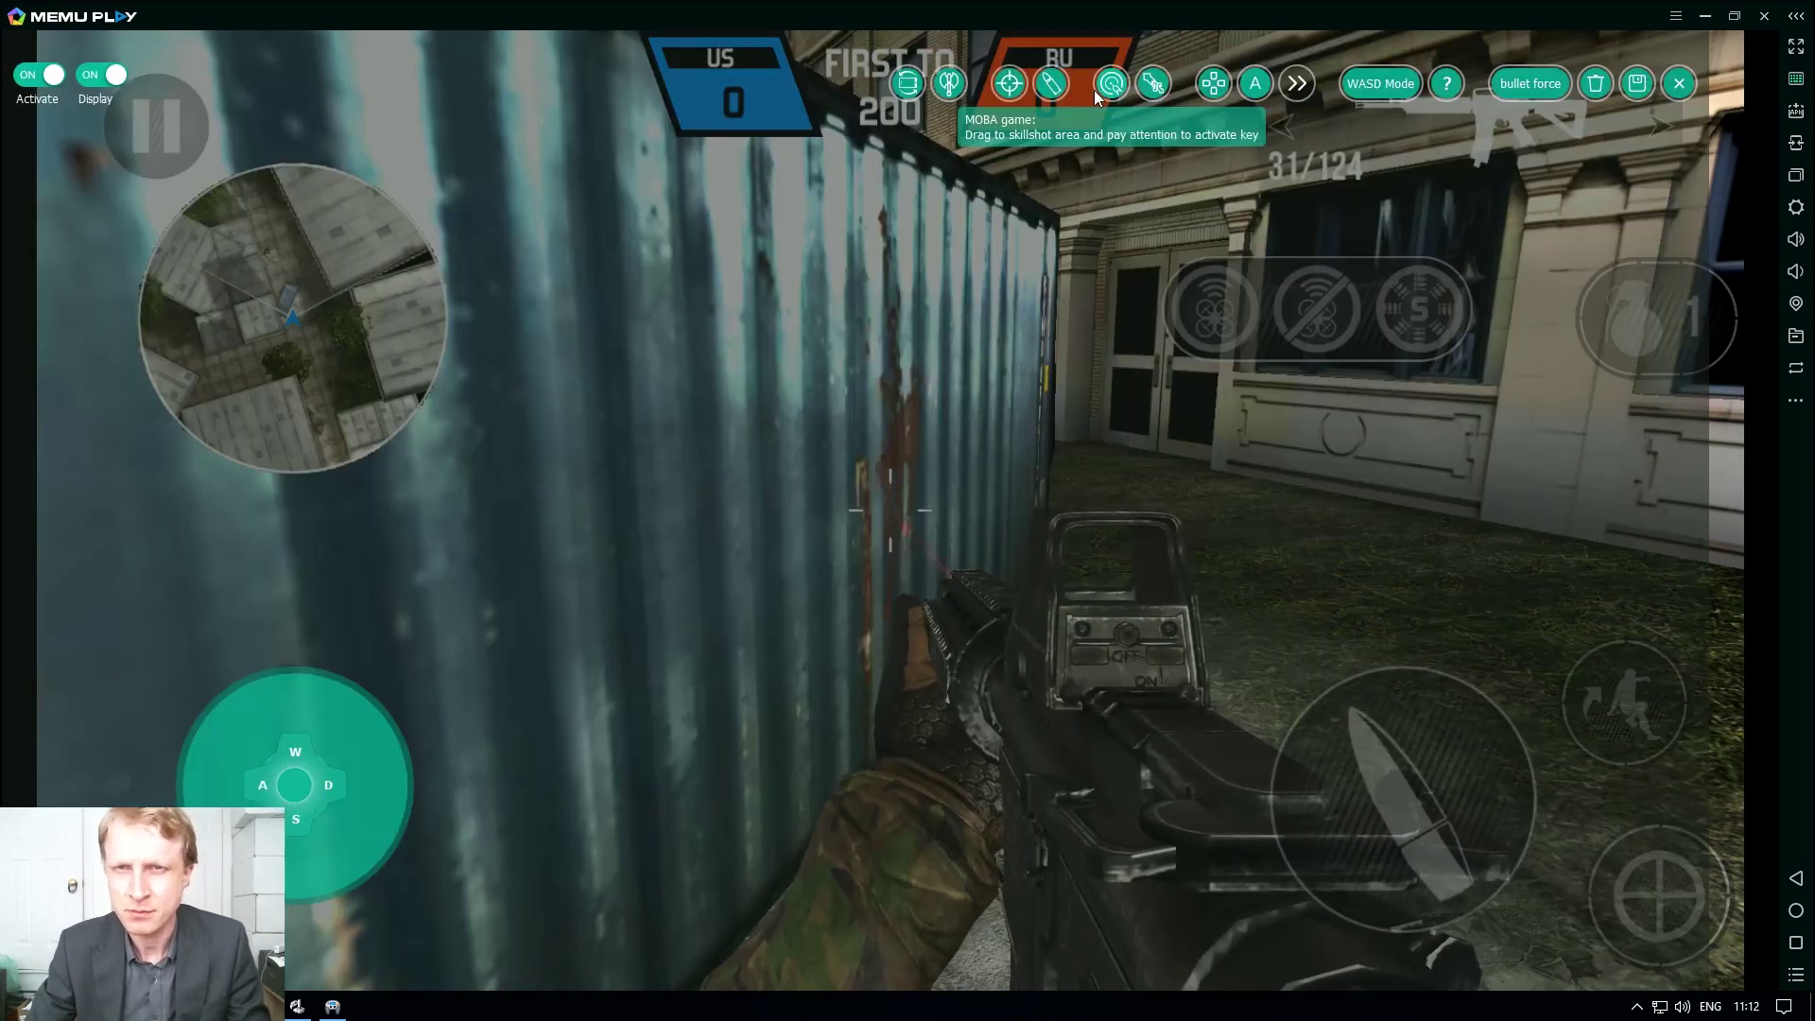
{"action": "left_click_drag", "start_coordinate": [1049, 87], "coordinate": [1411, 808]}
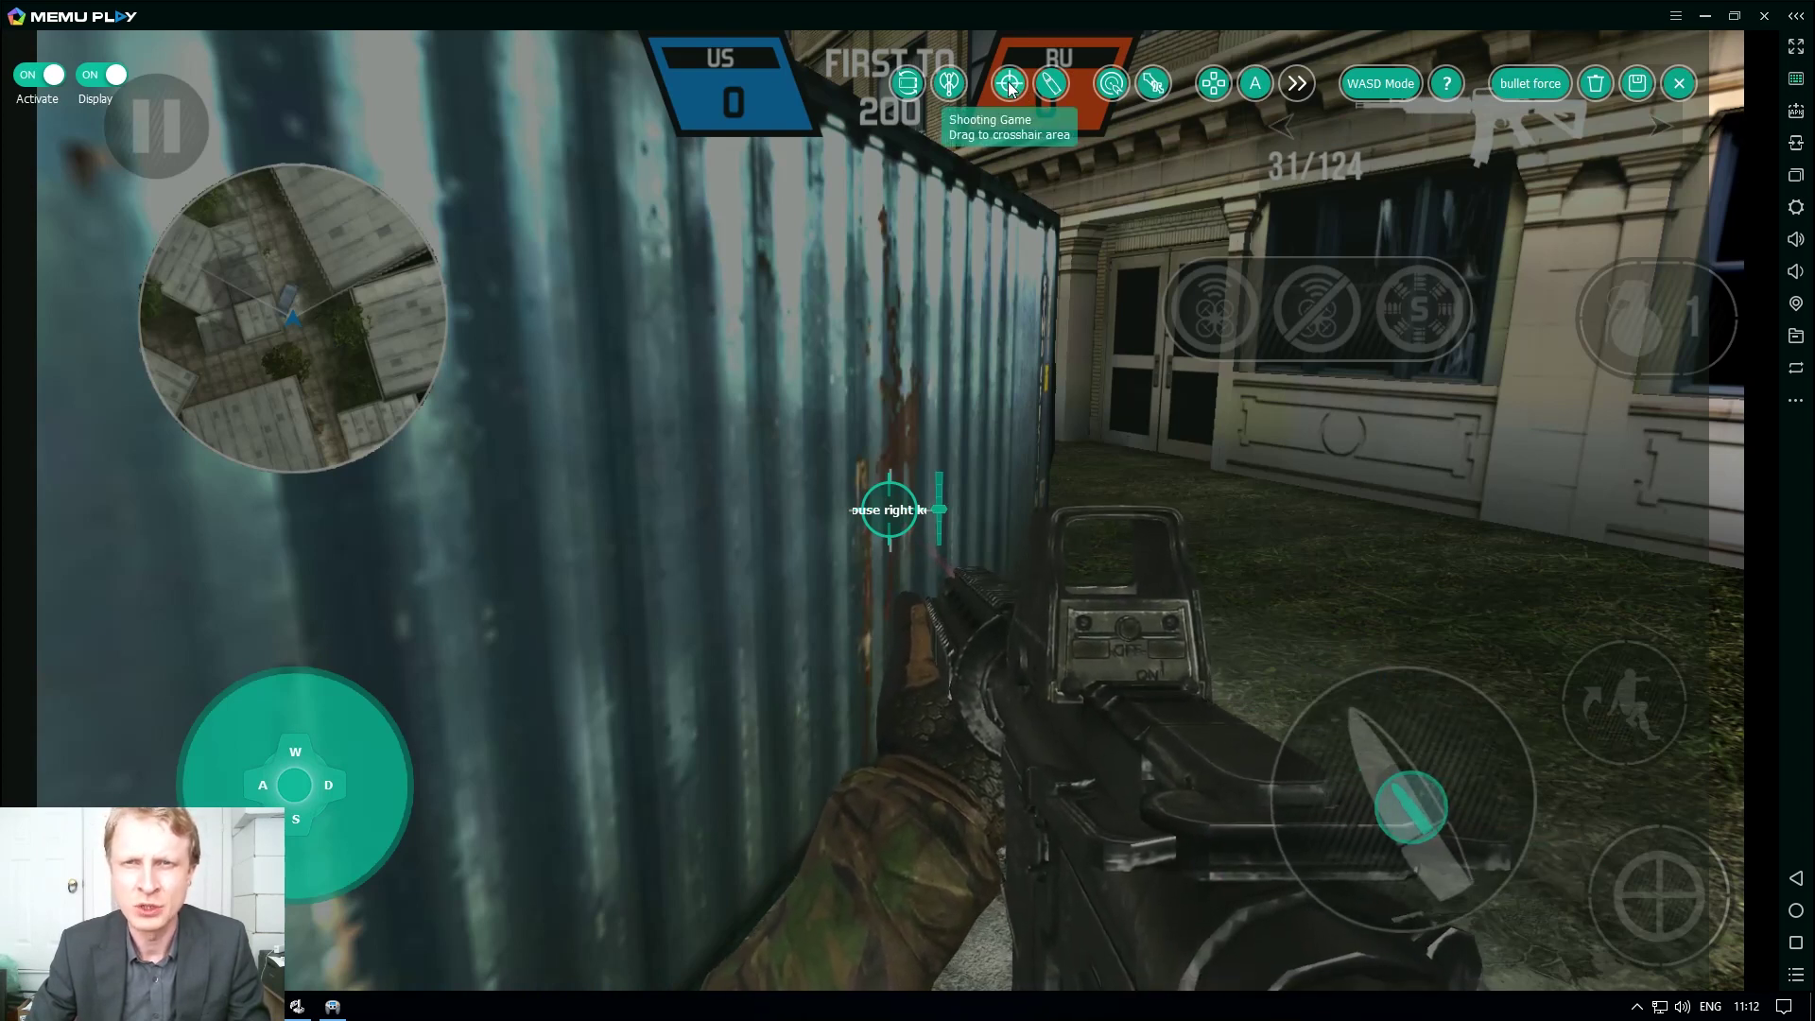
{"action": "mouse_move", "coordinate": [891, 511]}
{"action": "mouse_move", "coordinate": [891, 511]}
{"action": "left_mouse_down"}
{"action": "mouse_move", "coordinate": [1019, 90]}
{"action": "mouse_move", "coordinate": [894, 519]}
{"action": "left_mouse_up"}
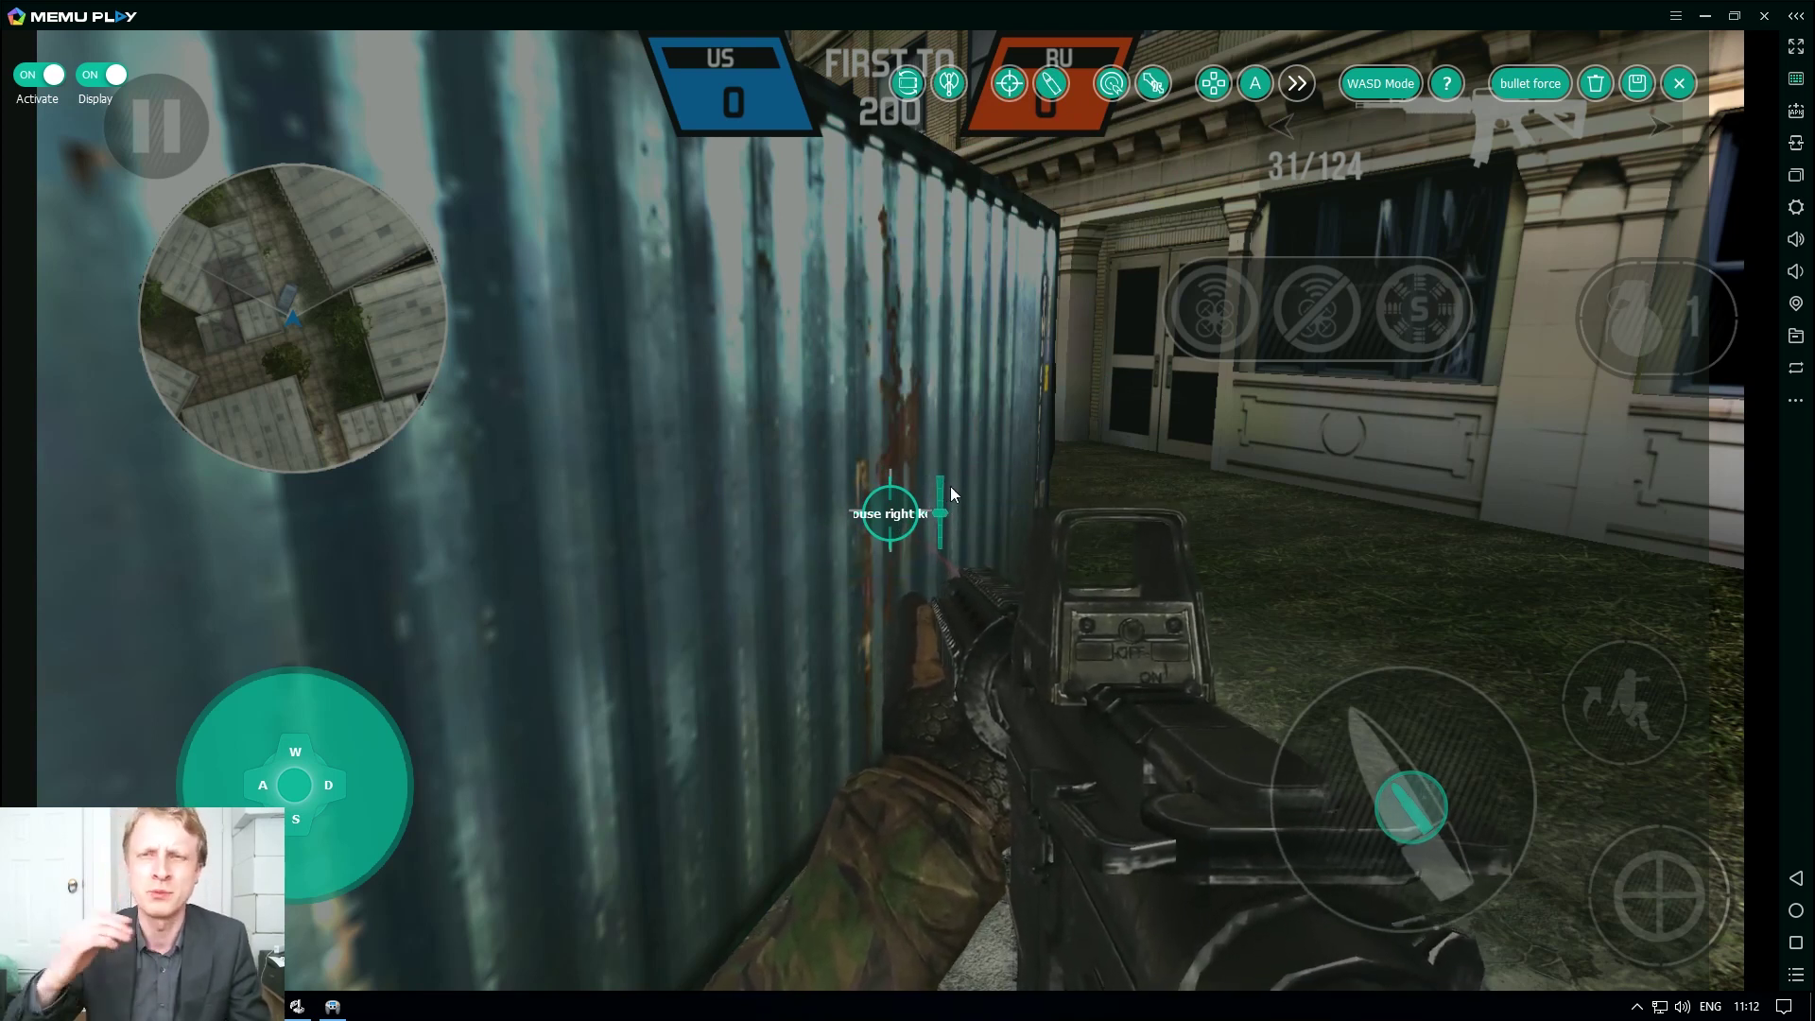
{"action": "left_click", "coordinate": [1637, 83]}
{"action": "left_click", "coordinate": [806, 557]}
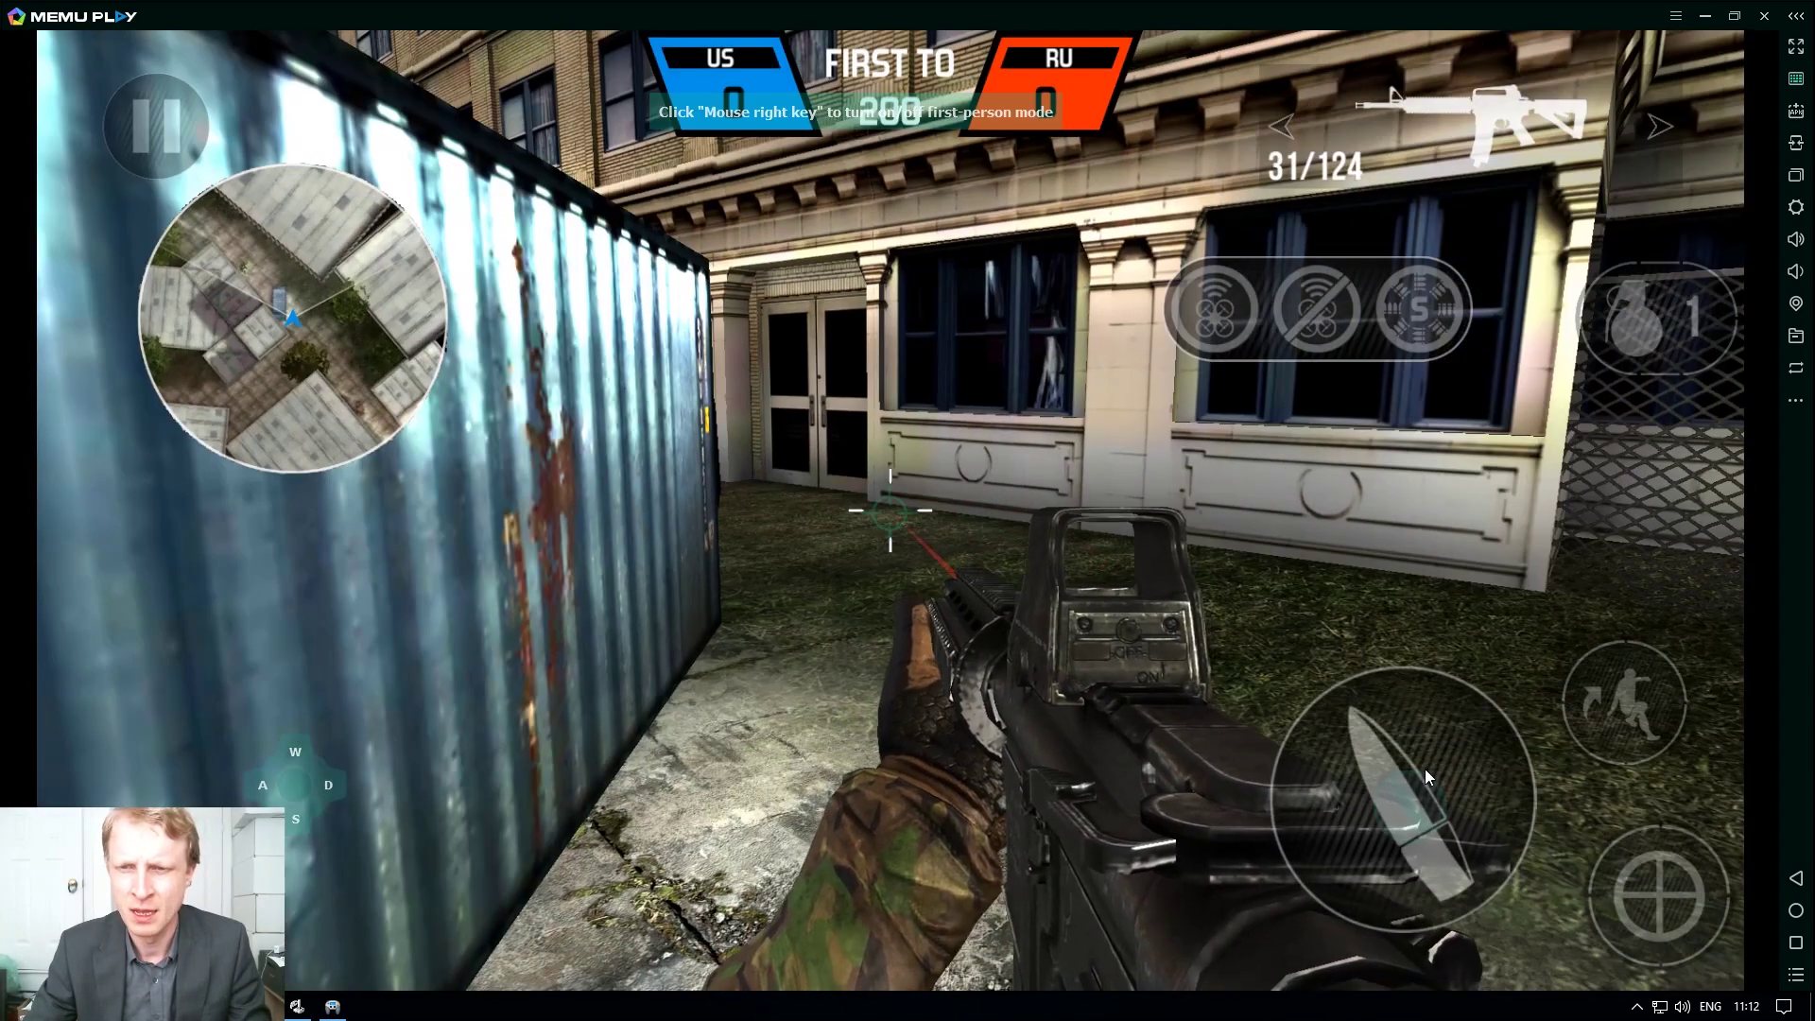
Test firing, strafing and walking forward in the game, turning the mouse-controlled first-person mode on and off
{"action": "left_click", "coordinate": [1426, 769]}
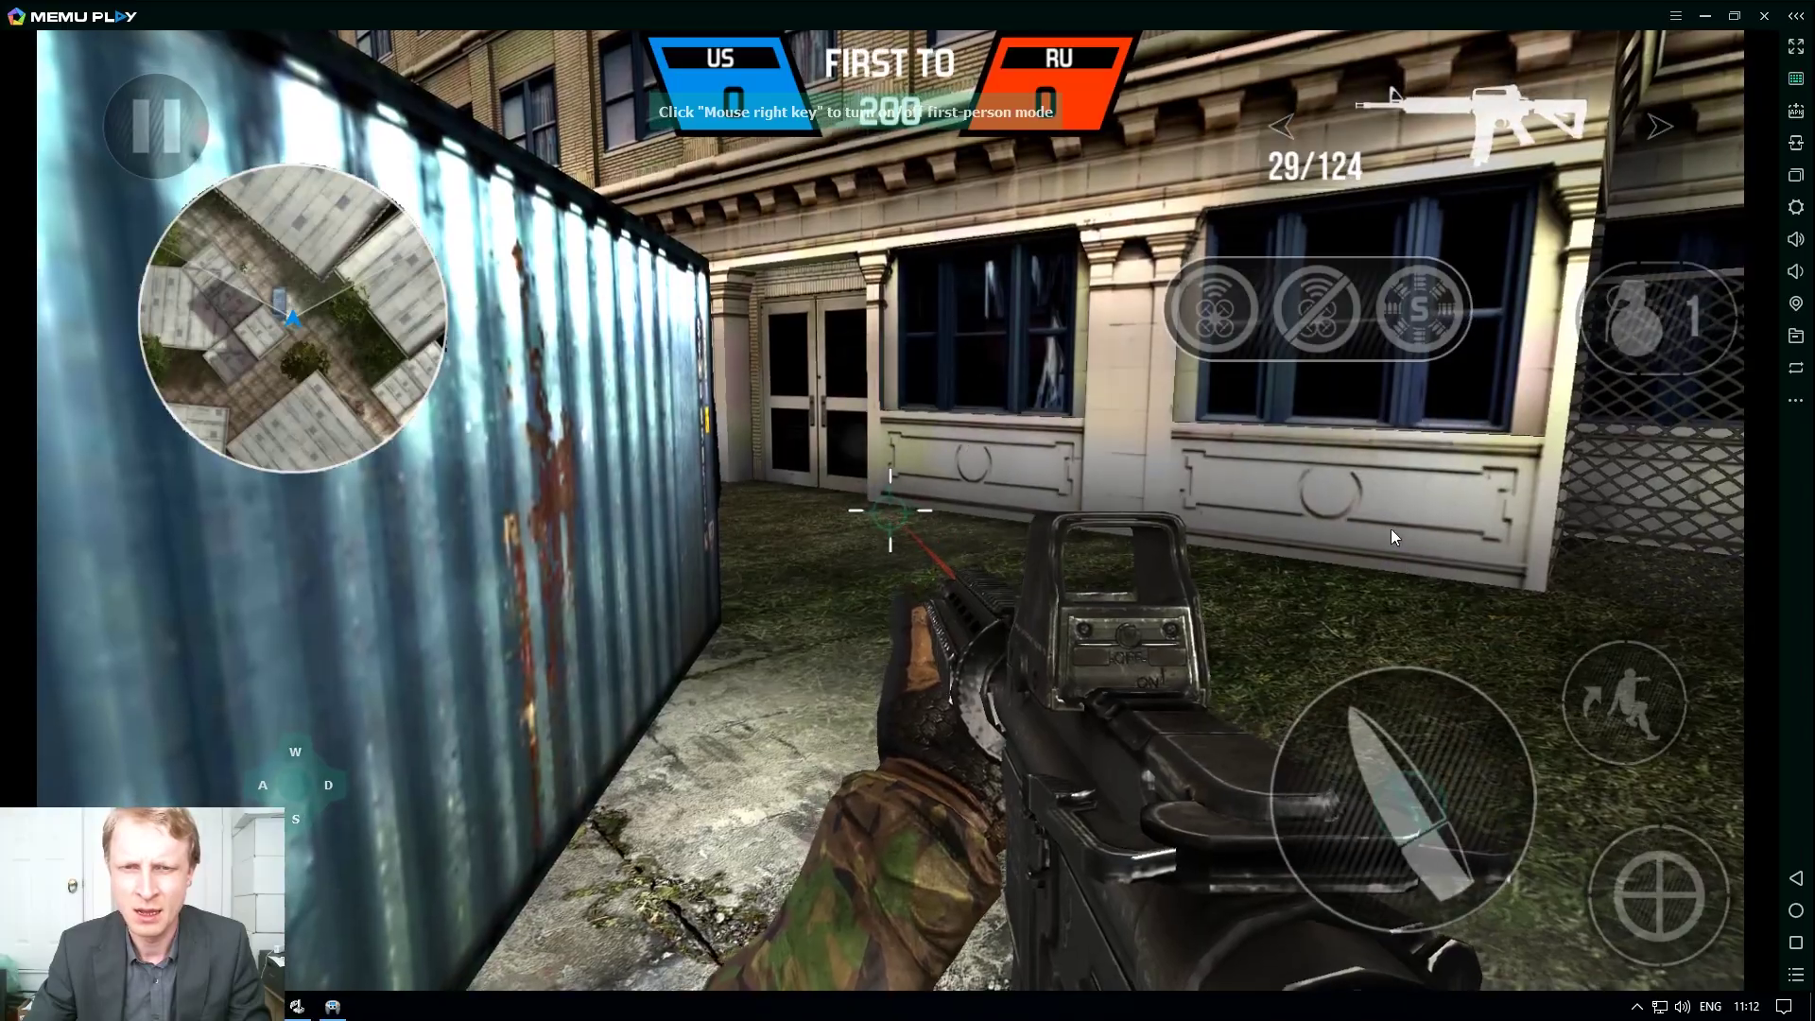
{"action": "key", "text": "d"}
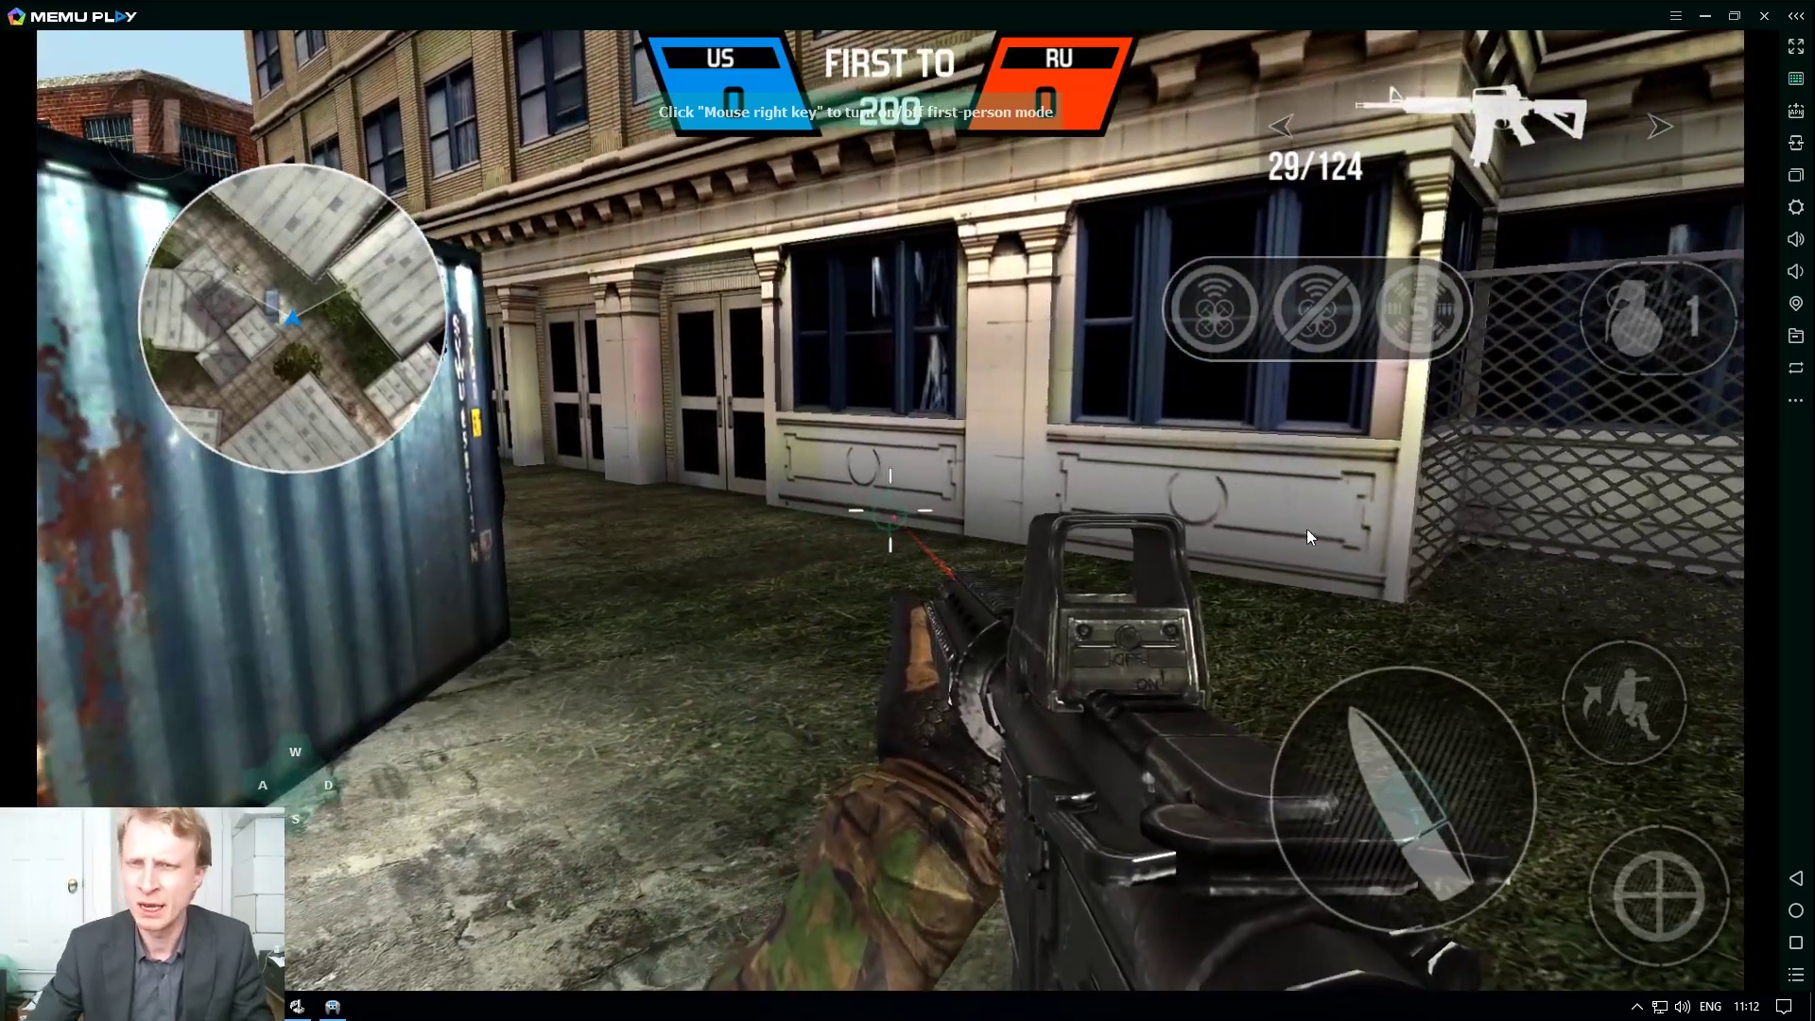
{"action": "right_click", "coordinate": [1289, 525]}
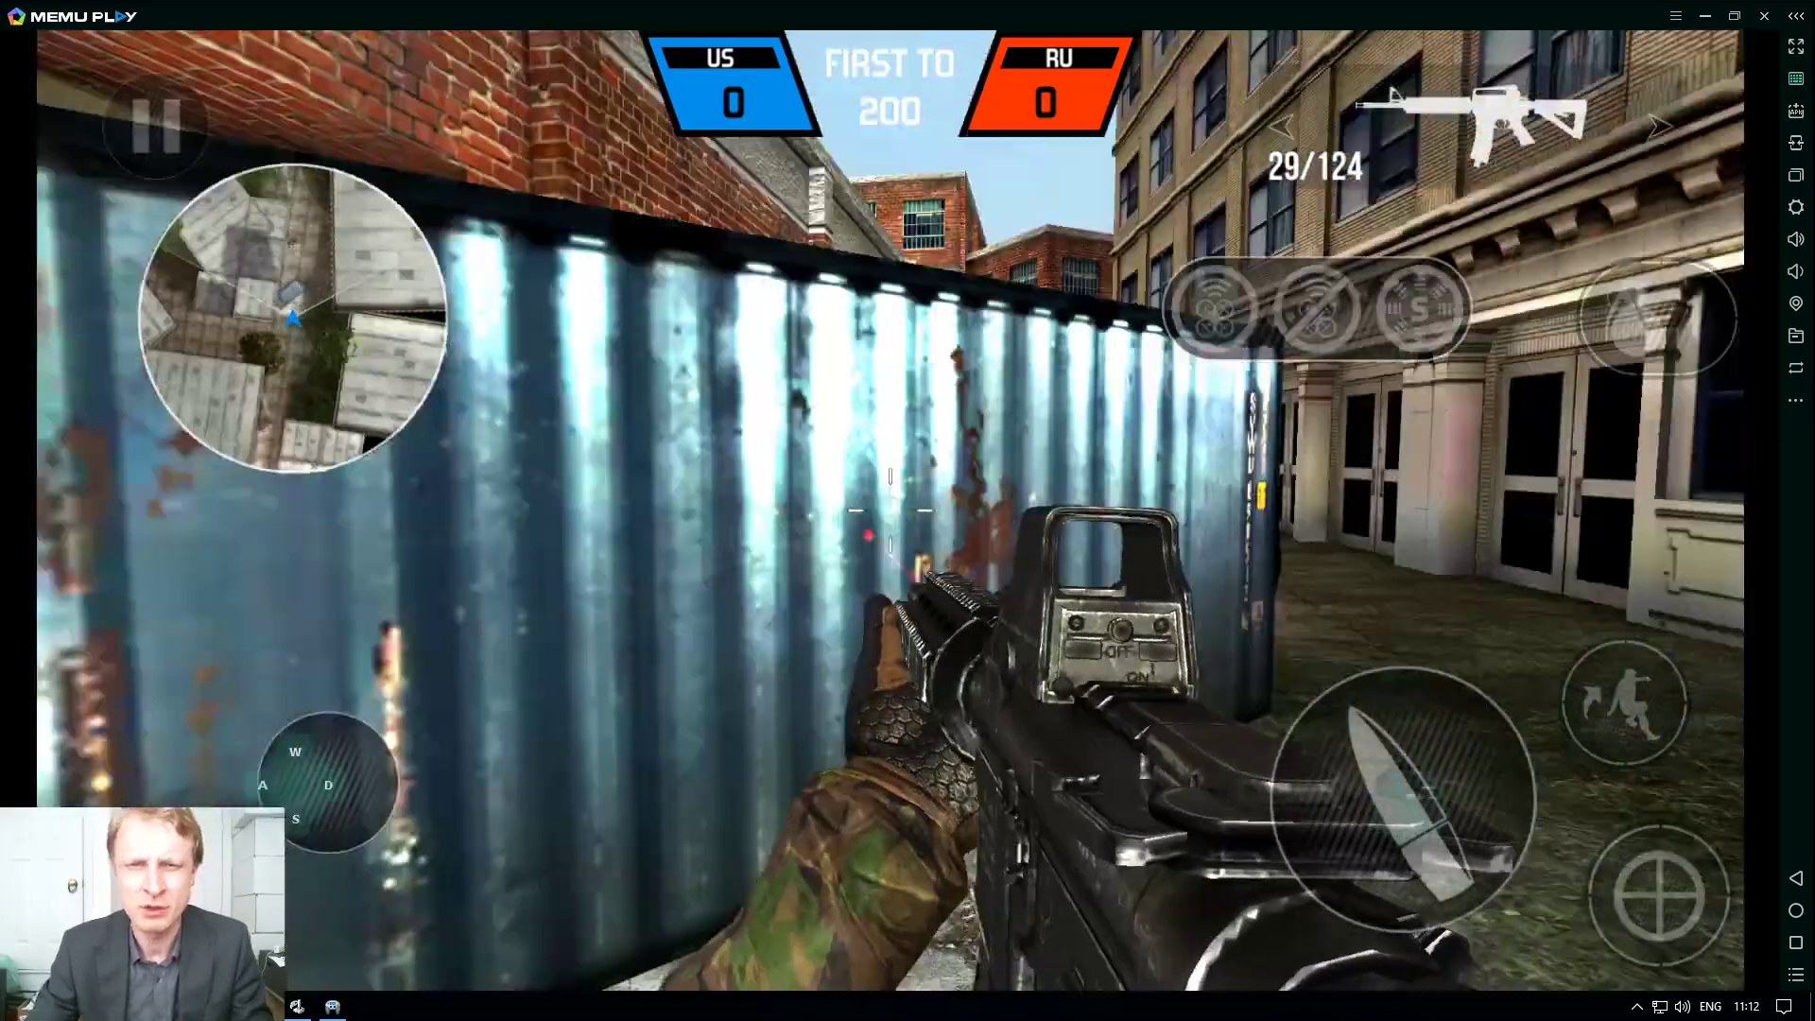
{"action": "key", "text": "d"}
{"action": "key", "text": "w"}
{"action": "left_click", "coordinate": [889, 510]}
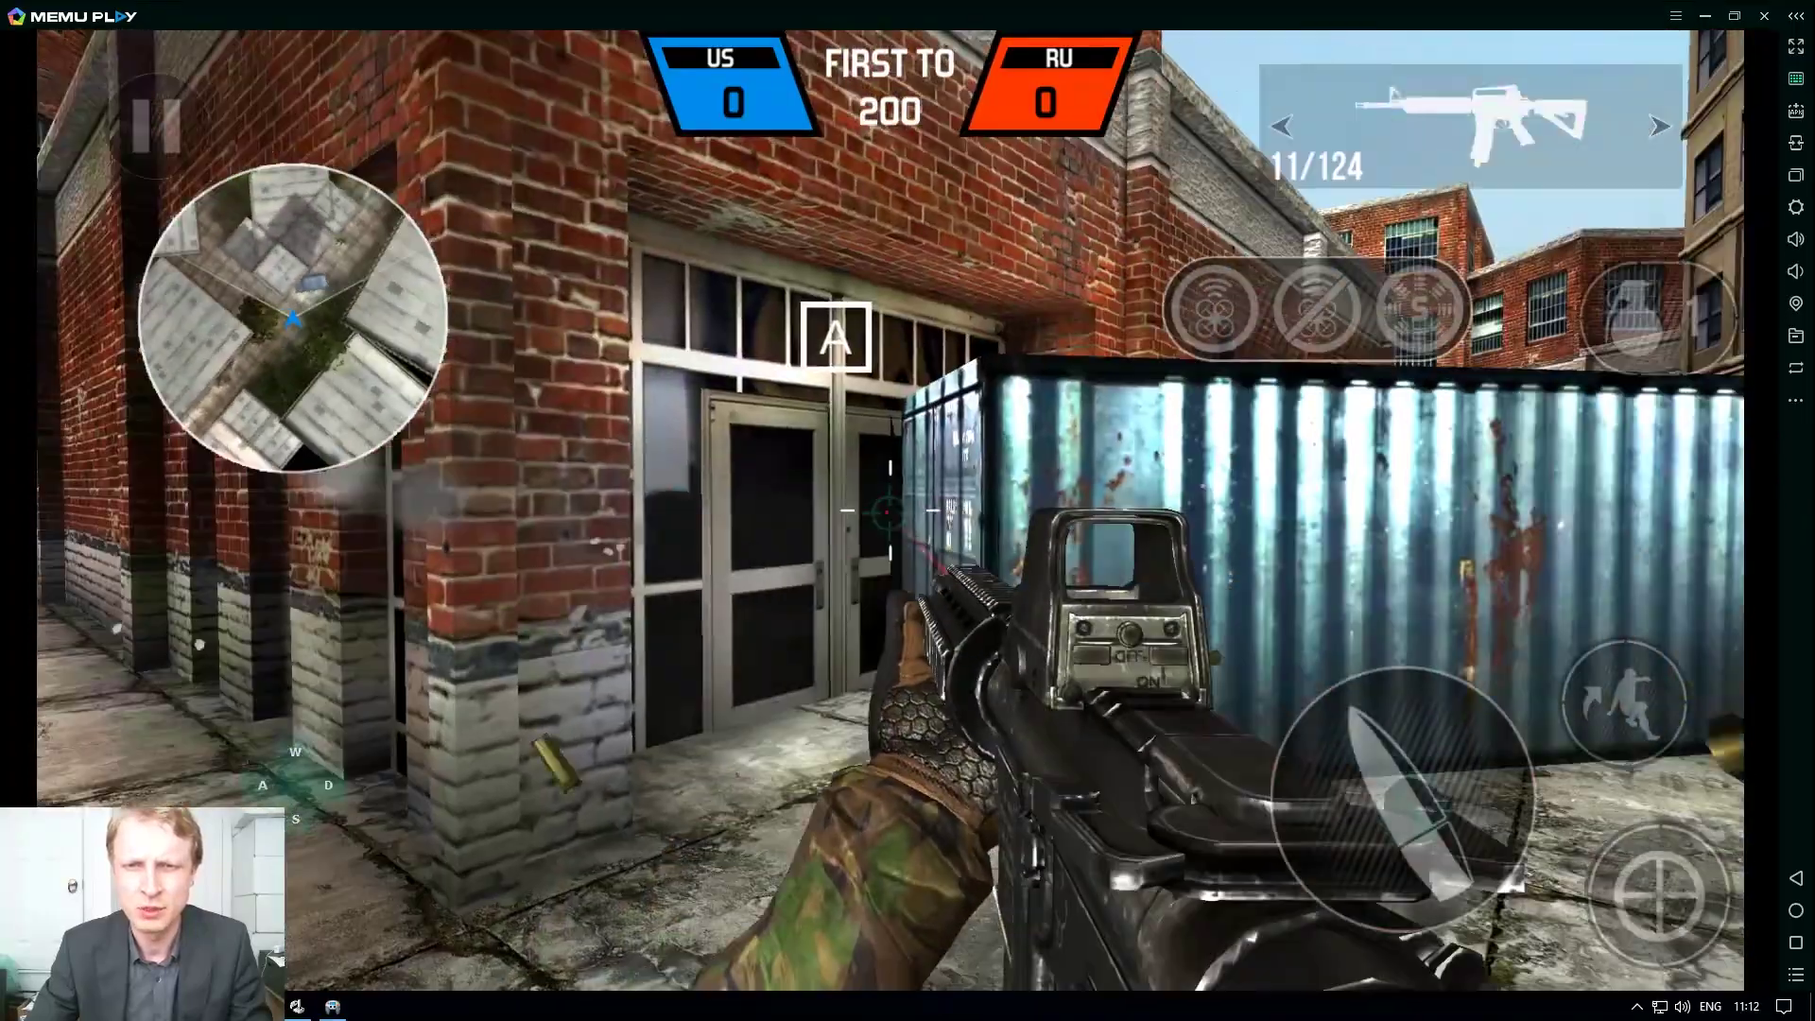
{"action": "right_click", "coordinate": [890, 511]}
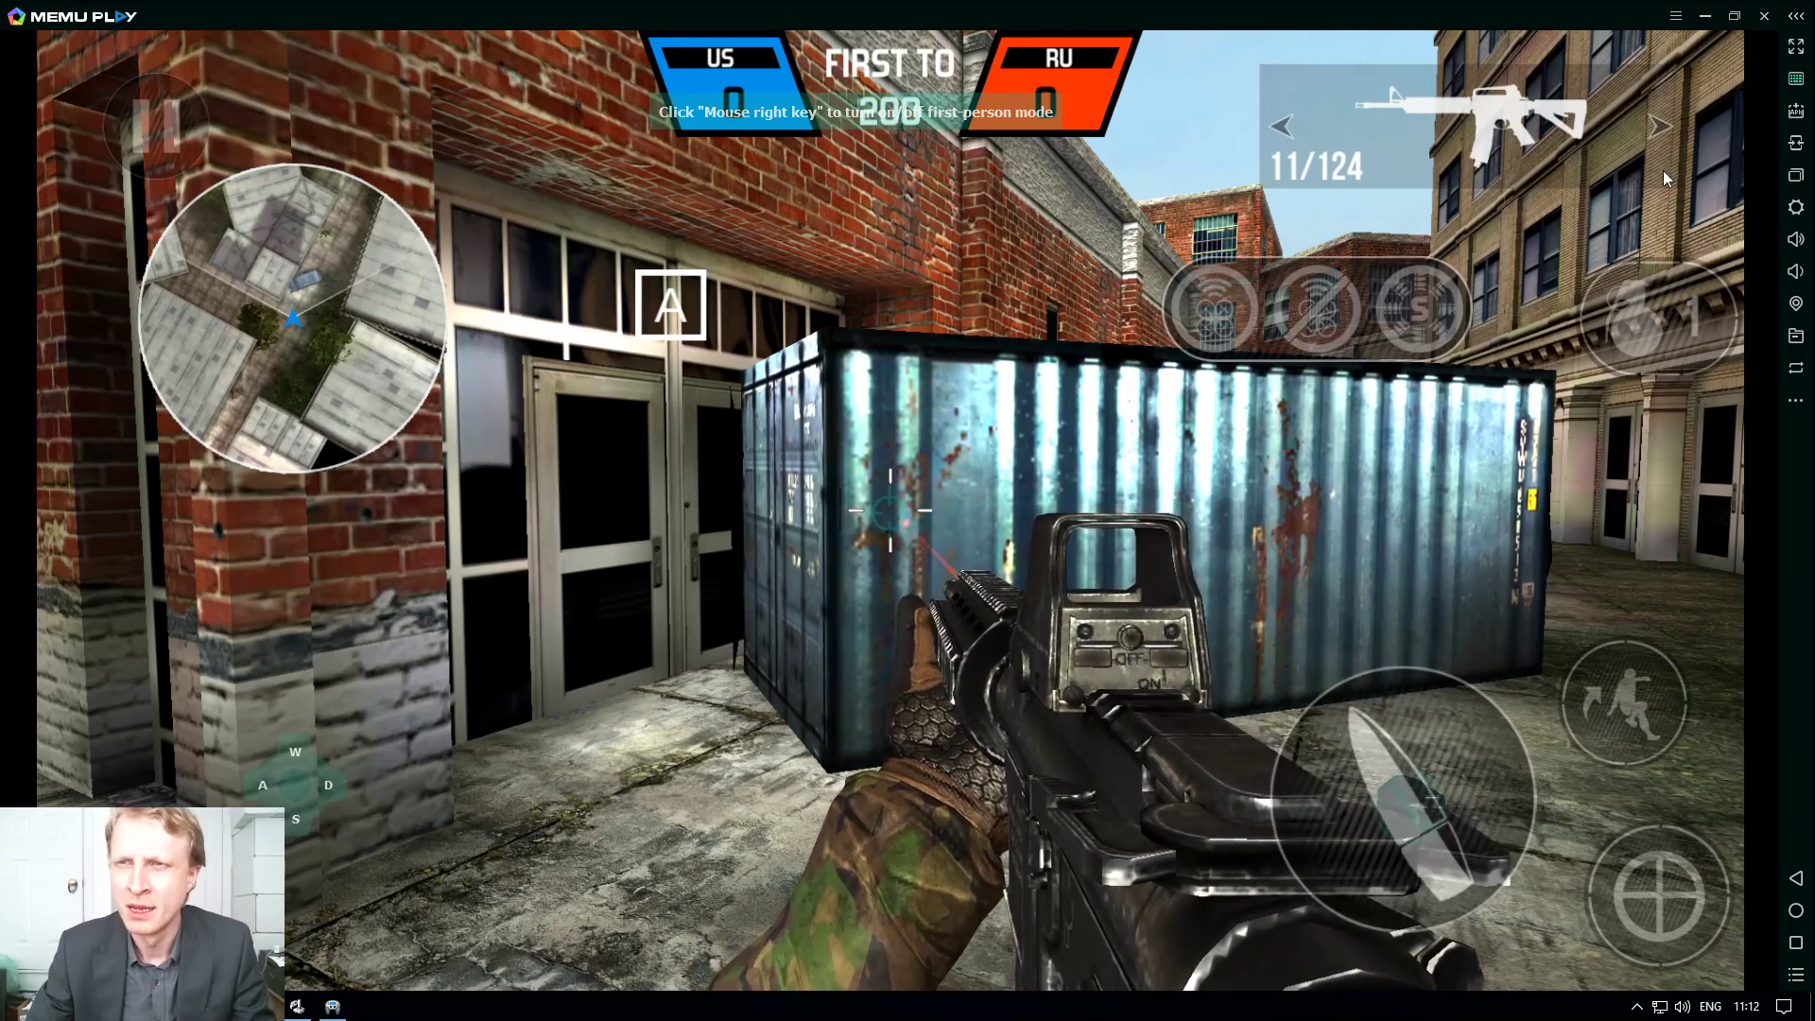
Assign R to the weapon icon, Space to the soldier-figure button, F to the aim button and G to the grenade button
{"action": "left_click", "coordinate": [1795, 78]}
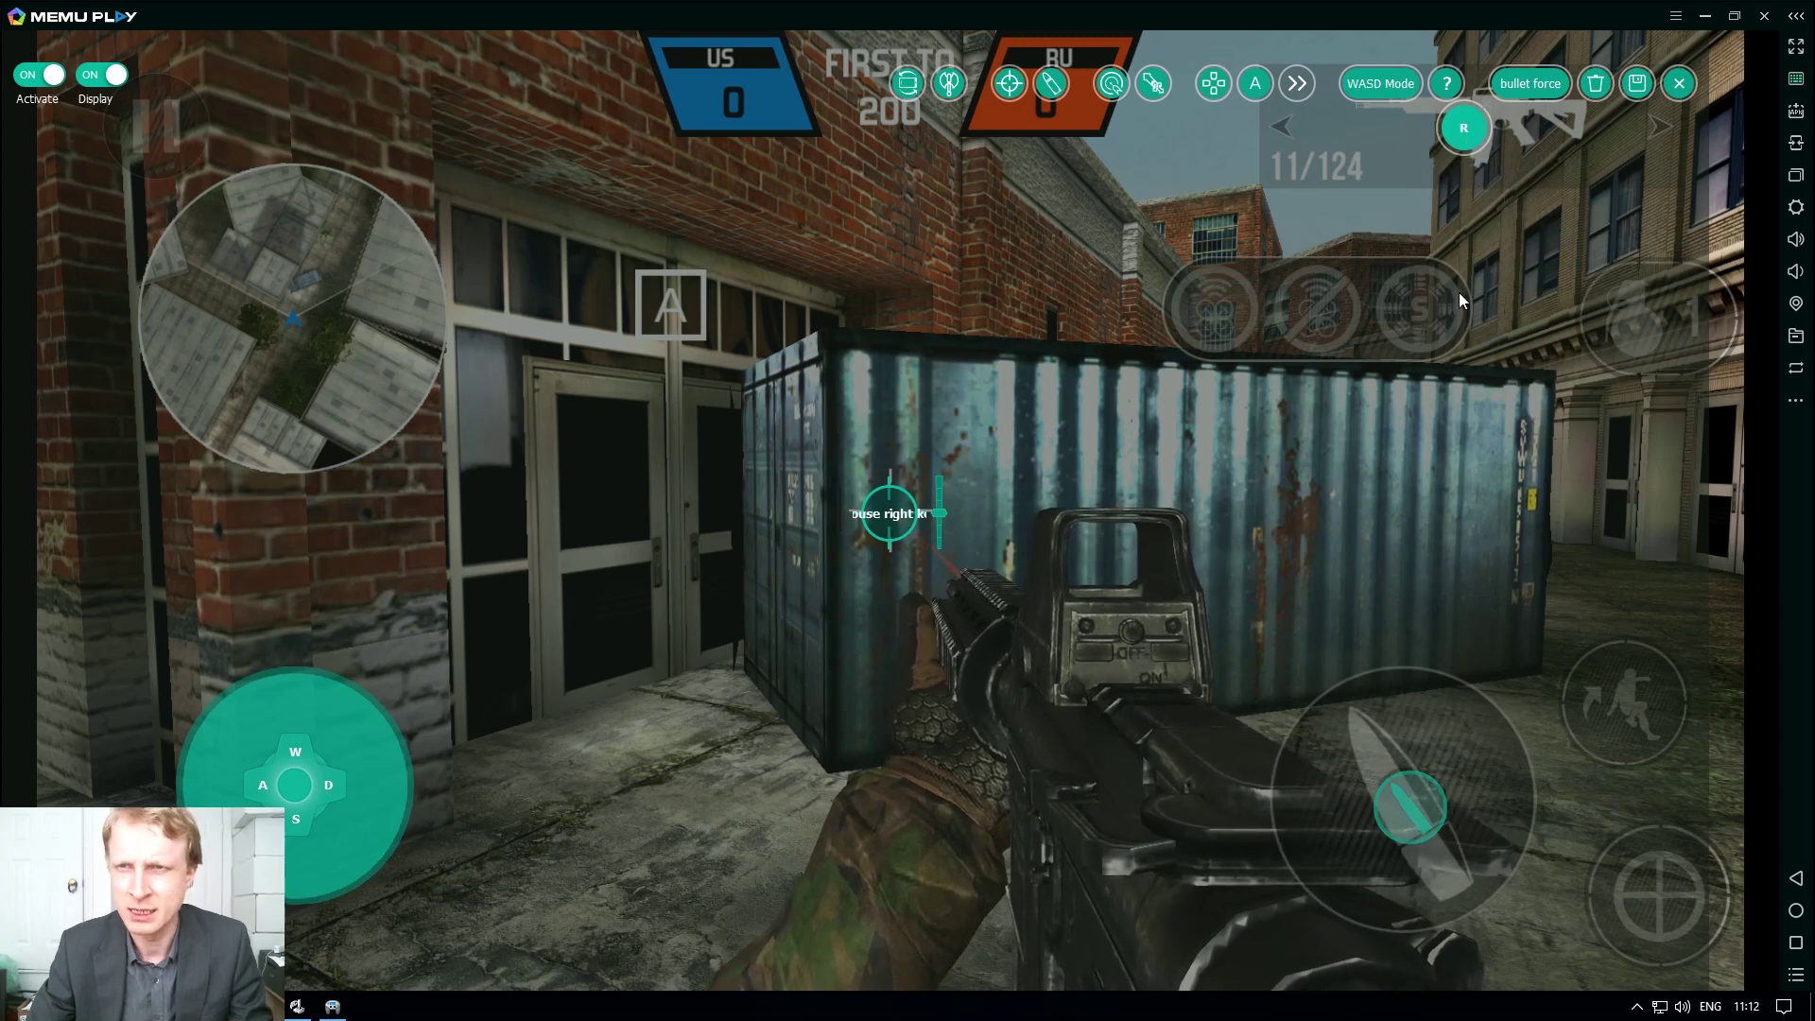
{"action": "key", "text": "space"}
{"action": "left_click", "coordinate": [1660, 893]}
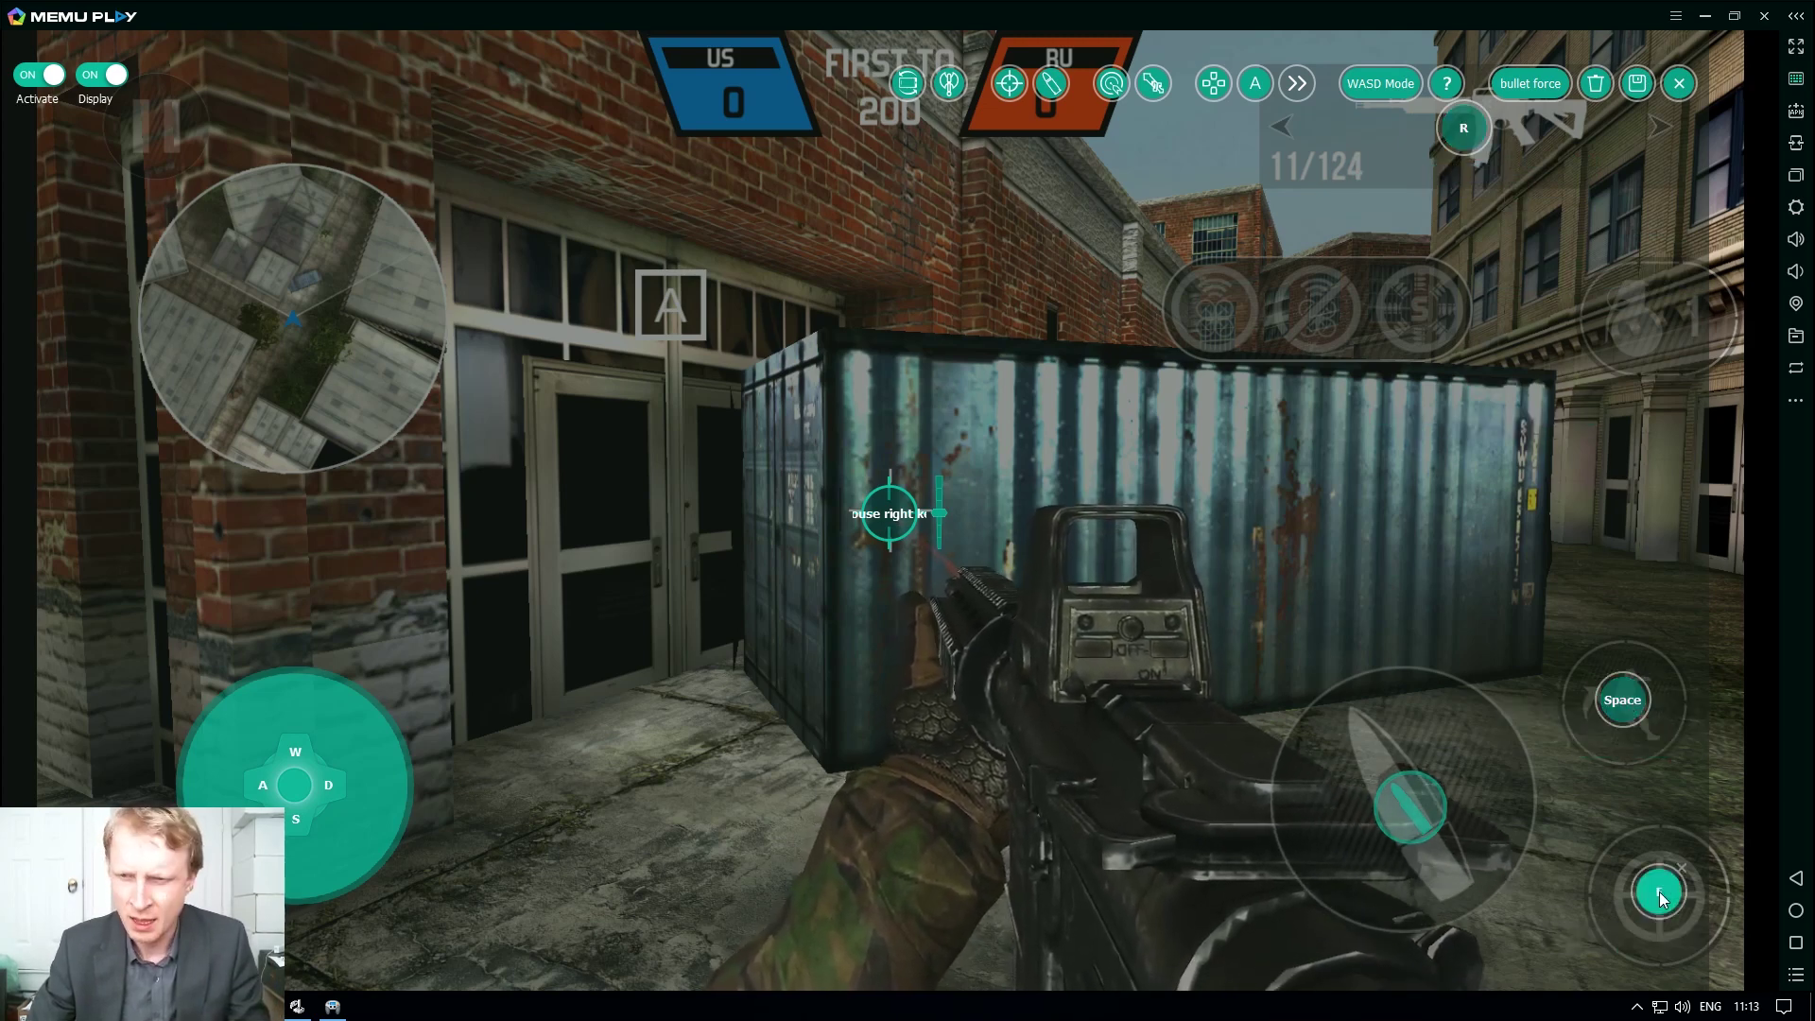
{"action": "left_click", "coordinate": [1656, 314]}
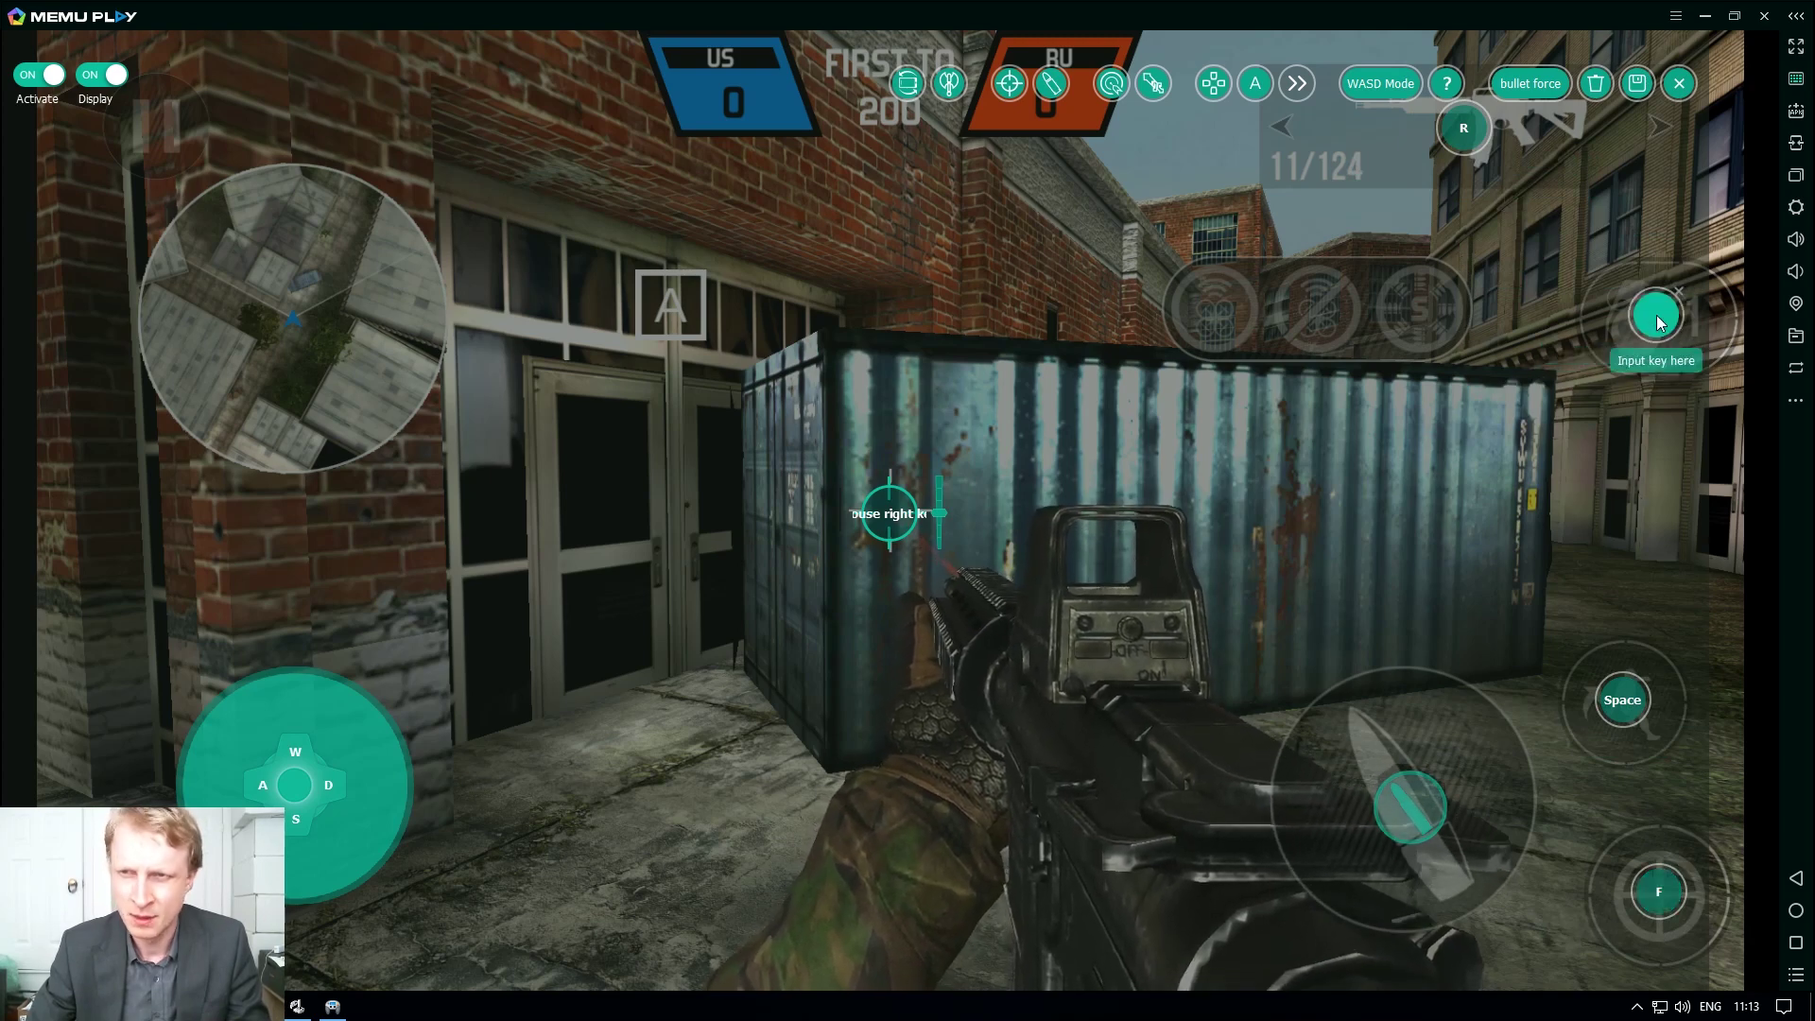
{"action": "key", "text": "g"}
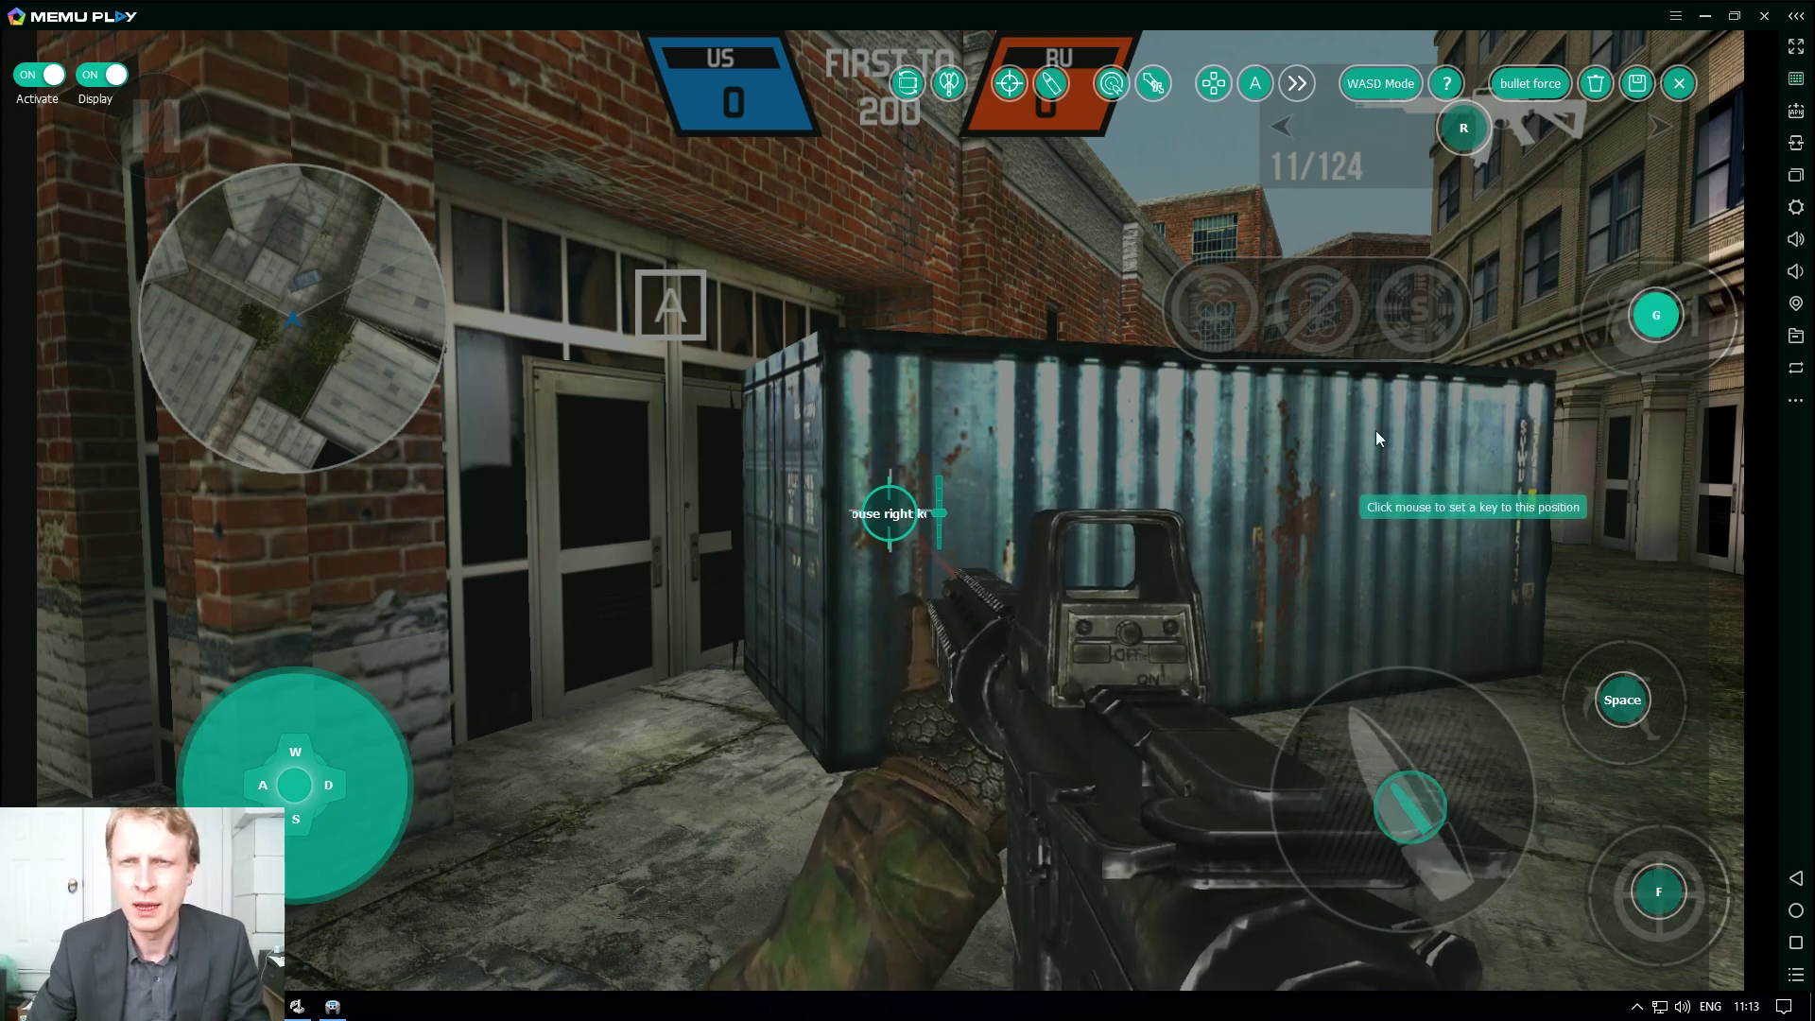
Add a right-to-left swipe across the weapon icon assigned to Q and save the bullet force profile
{"action": "left_click_drag", "start_coordinate": [1588, 131], "coordinate": [1350, 137]}
{"action": "key", "text": "q"}
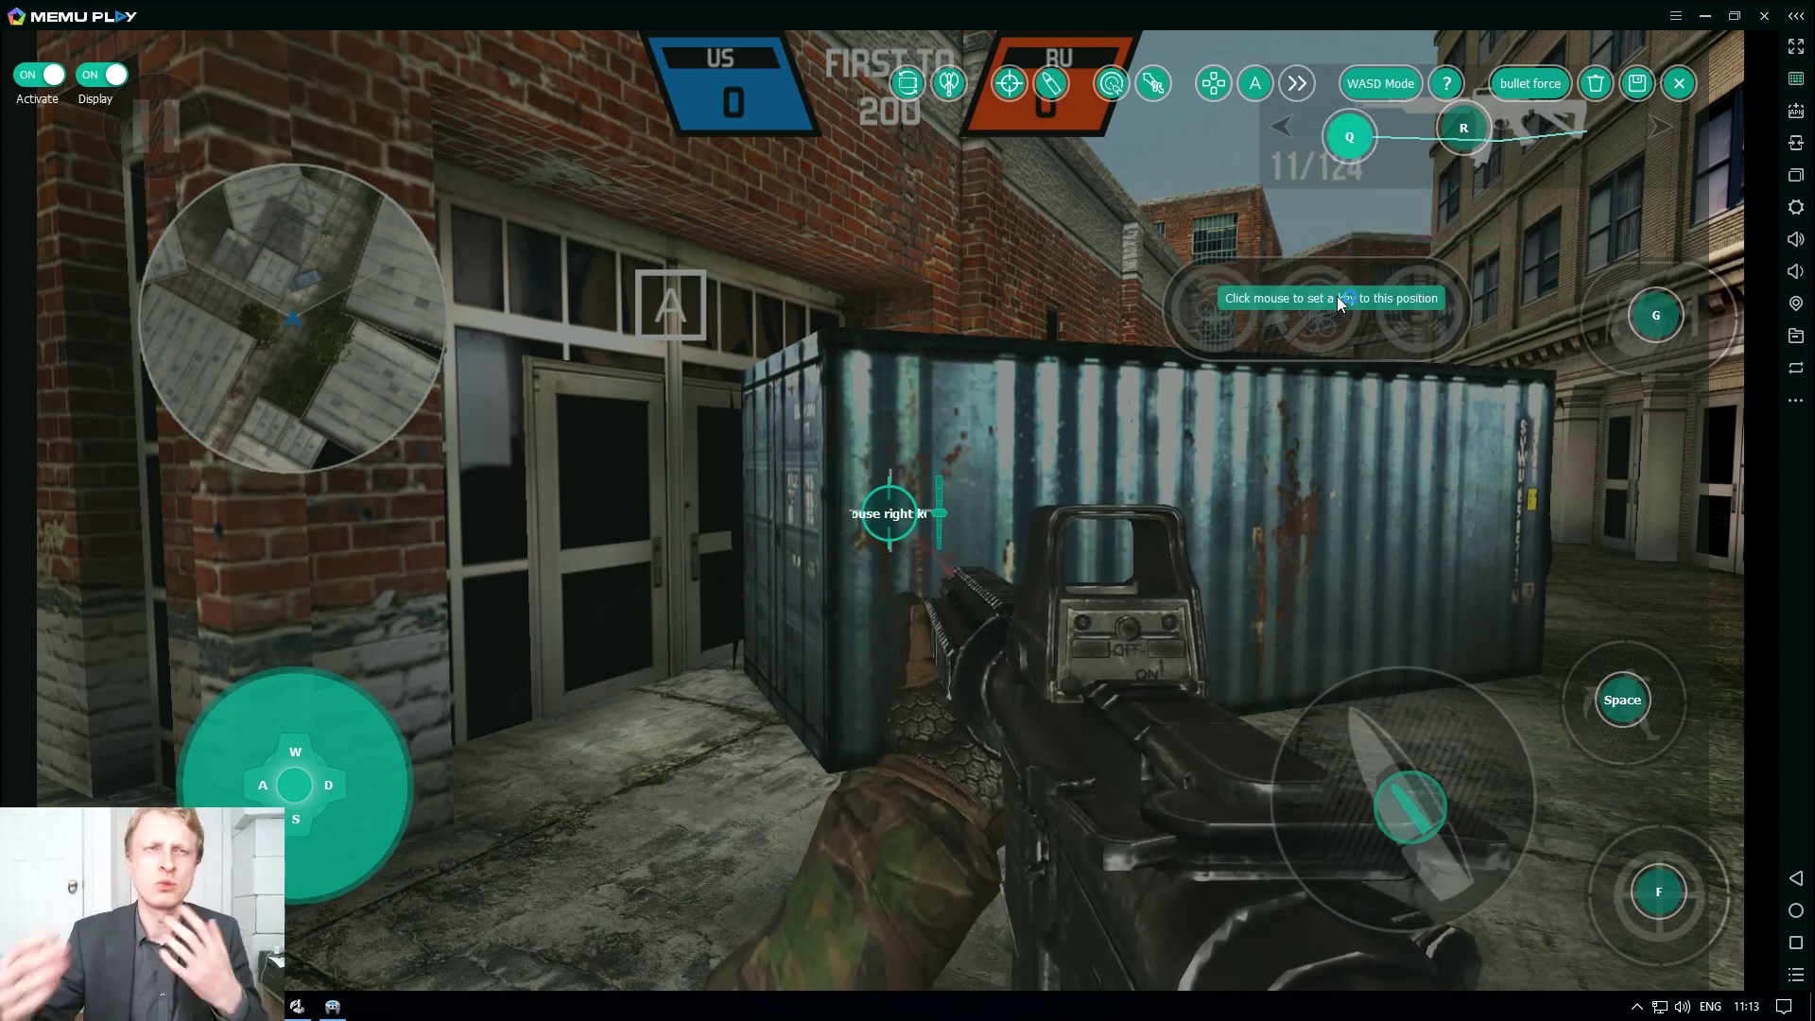
{"action": "left_click", "coordinate": [1636, 83]}
{"action": "left_click", "coordinate": [823, 548]}
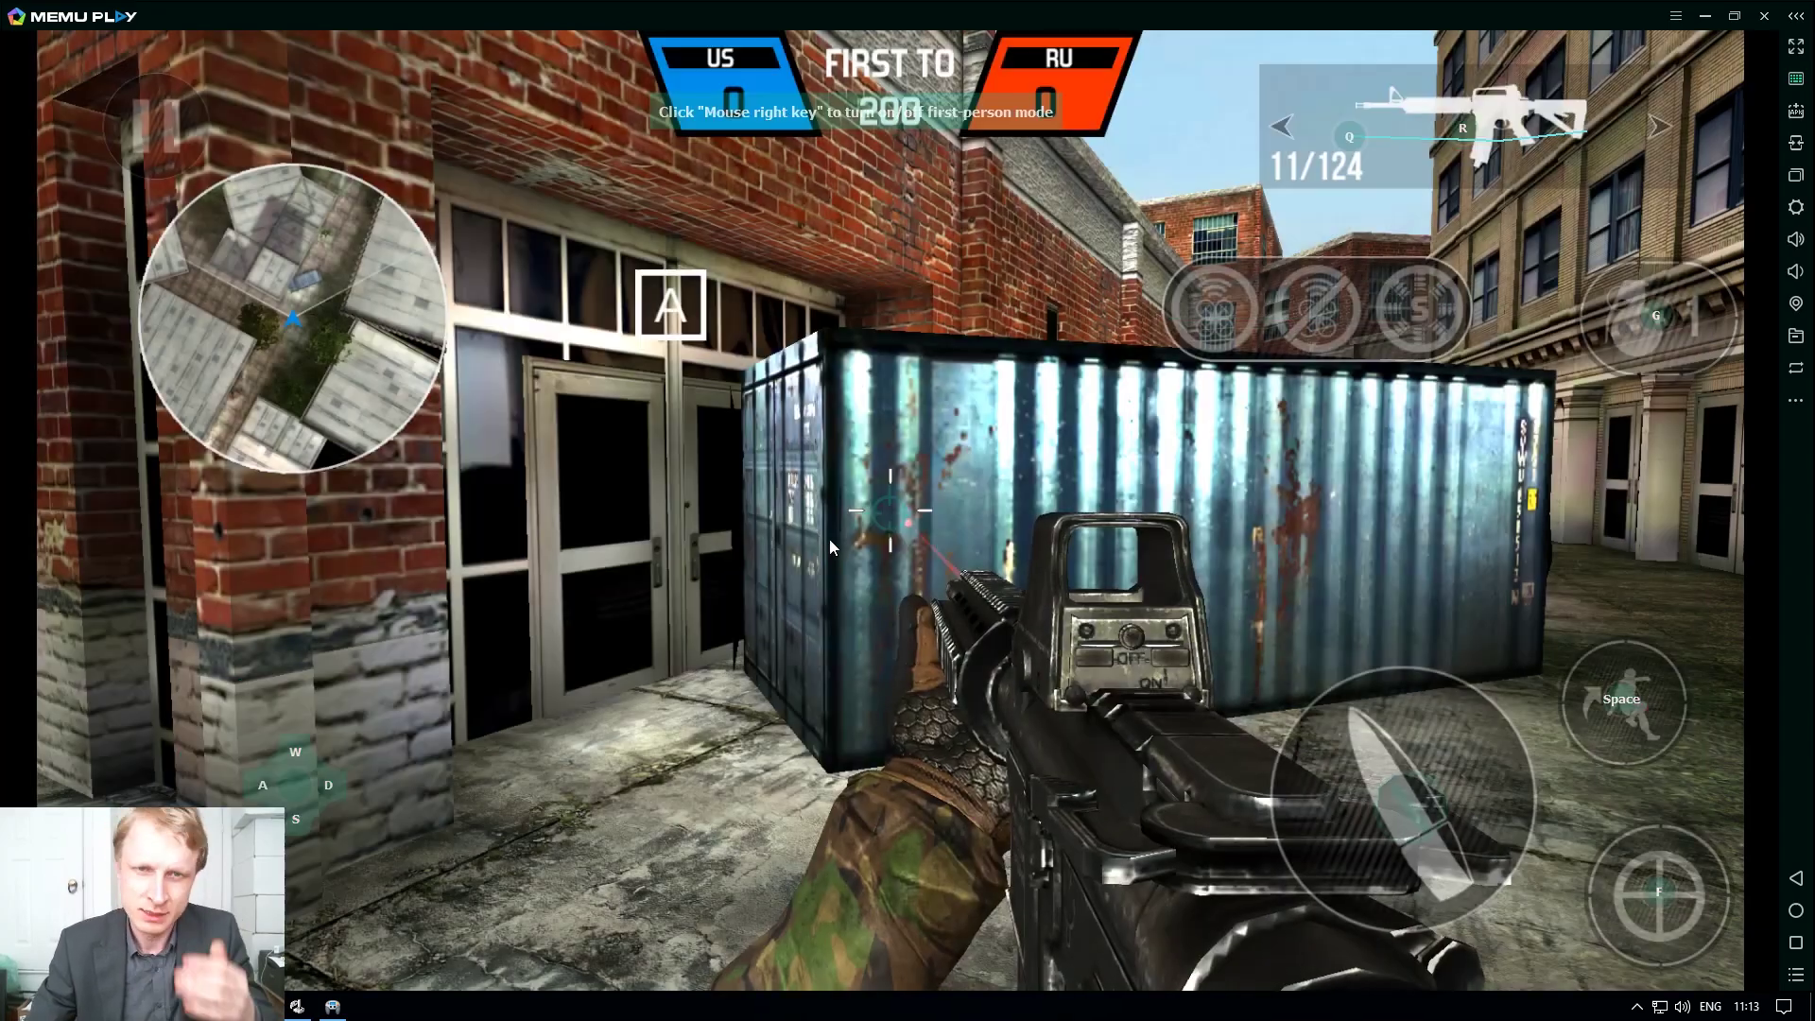
Enter first-person mode and test switching to the pistol, firing it and reloading while moving
{"action": "right_click", "coordinate": [1374, 548]}
{"action": "key", "text": "w"}
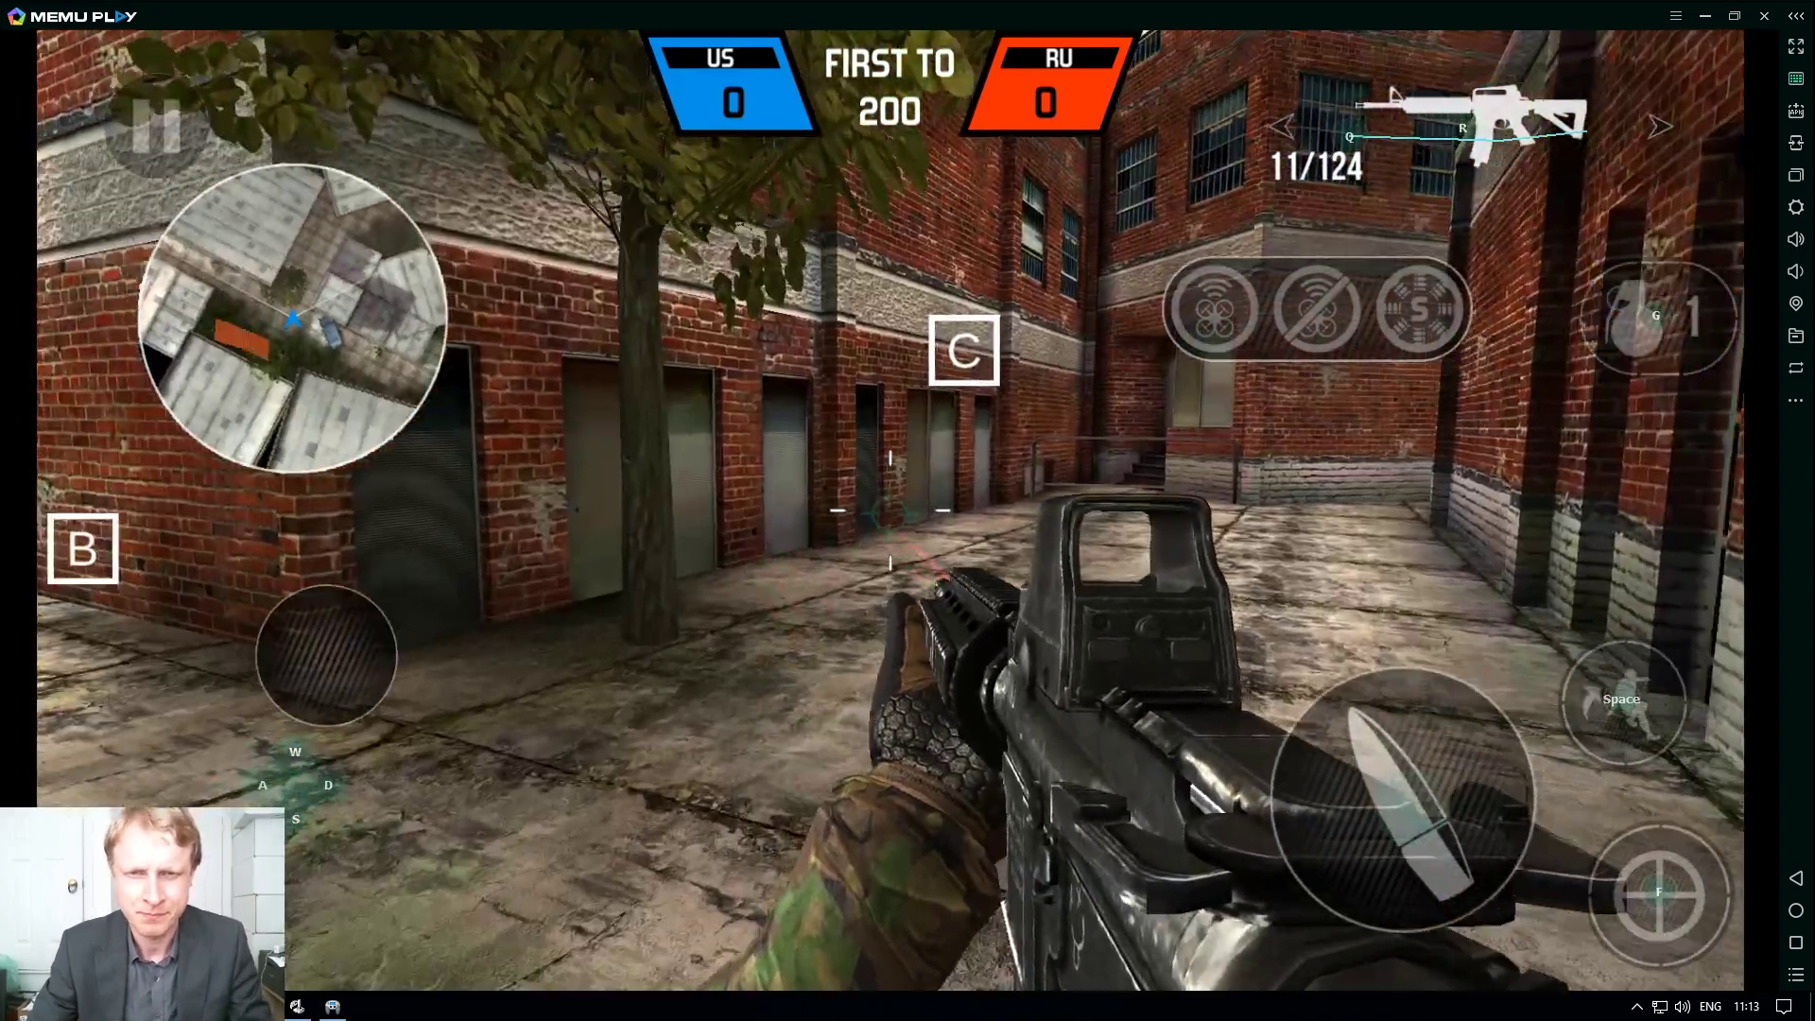
{"action": "key", "text": "q"}
{"action": "left_click", "coordinate": [891, 511]}
{"action": "left_click", "coordinate": [891, 511]}
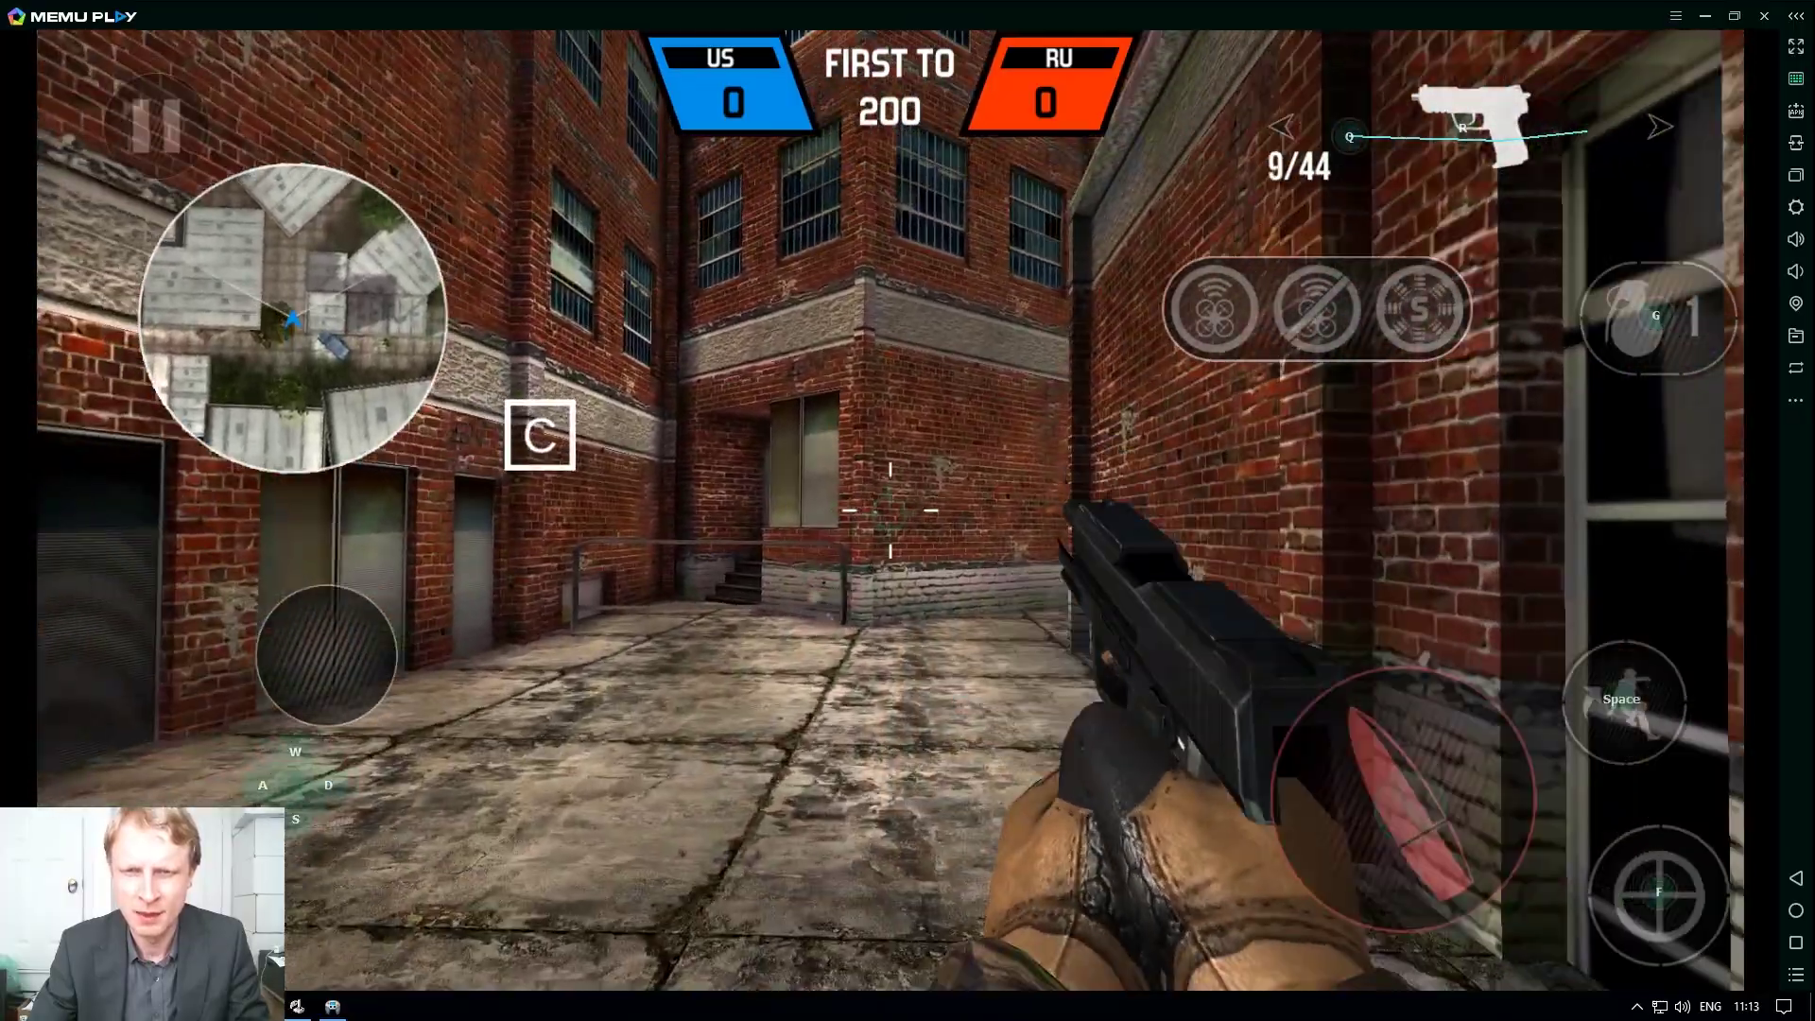
{"action": "left_click", "coordinate": [890, 511]}
{"action": "left_click", "coordinate": [891, 510]}
{"action": "key", "text": "r"}
{"action": "key", "text": "w"}
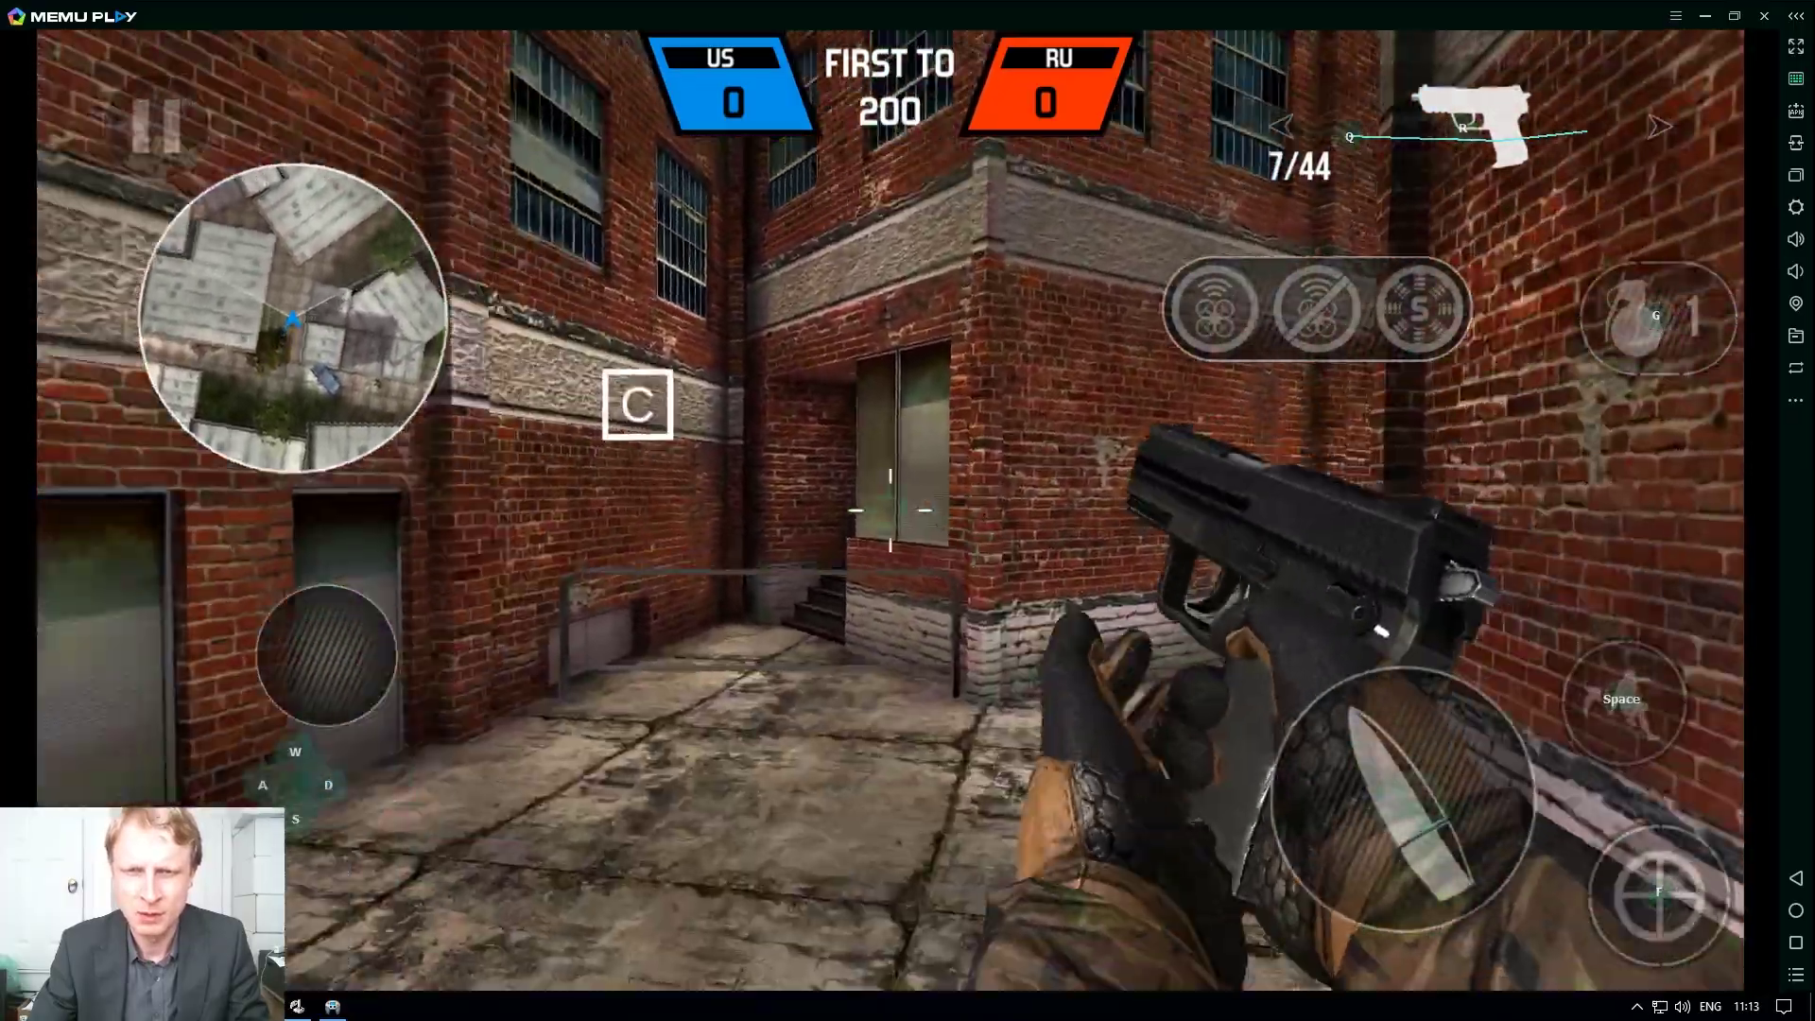
Switch back to the rifle and test aiming, the grenade throw, firing and reloading, finishing outside first-person mode
{"action": "key", "text": "q"}
{"action": "key", "text": "f"}
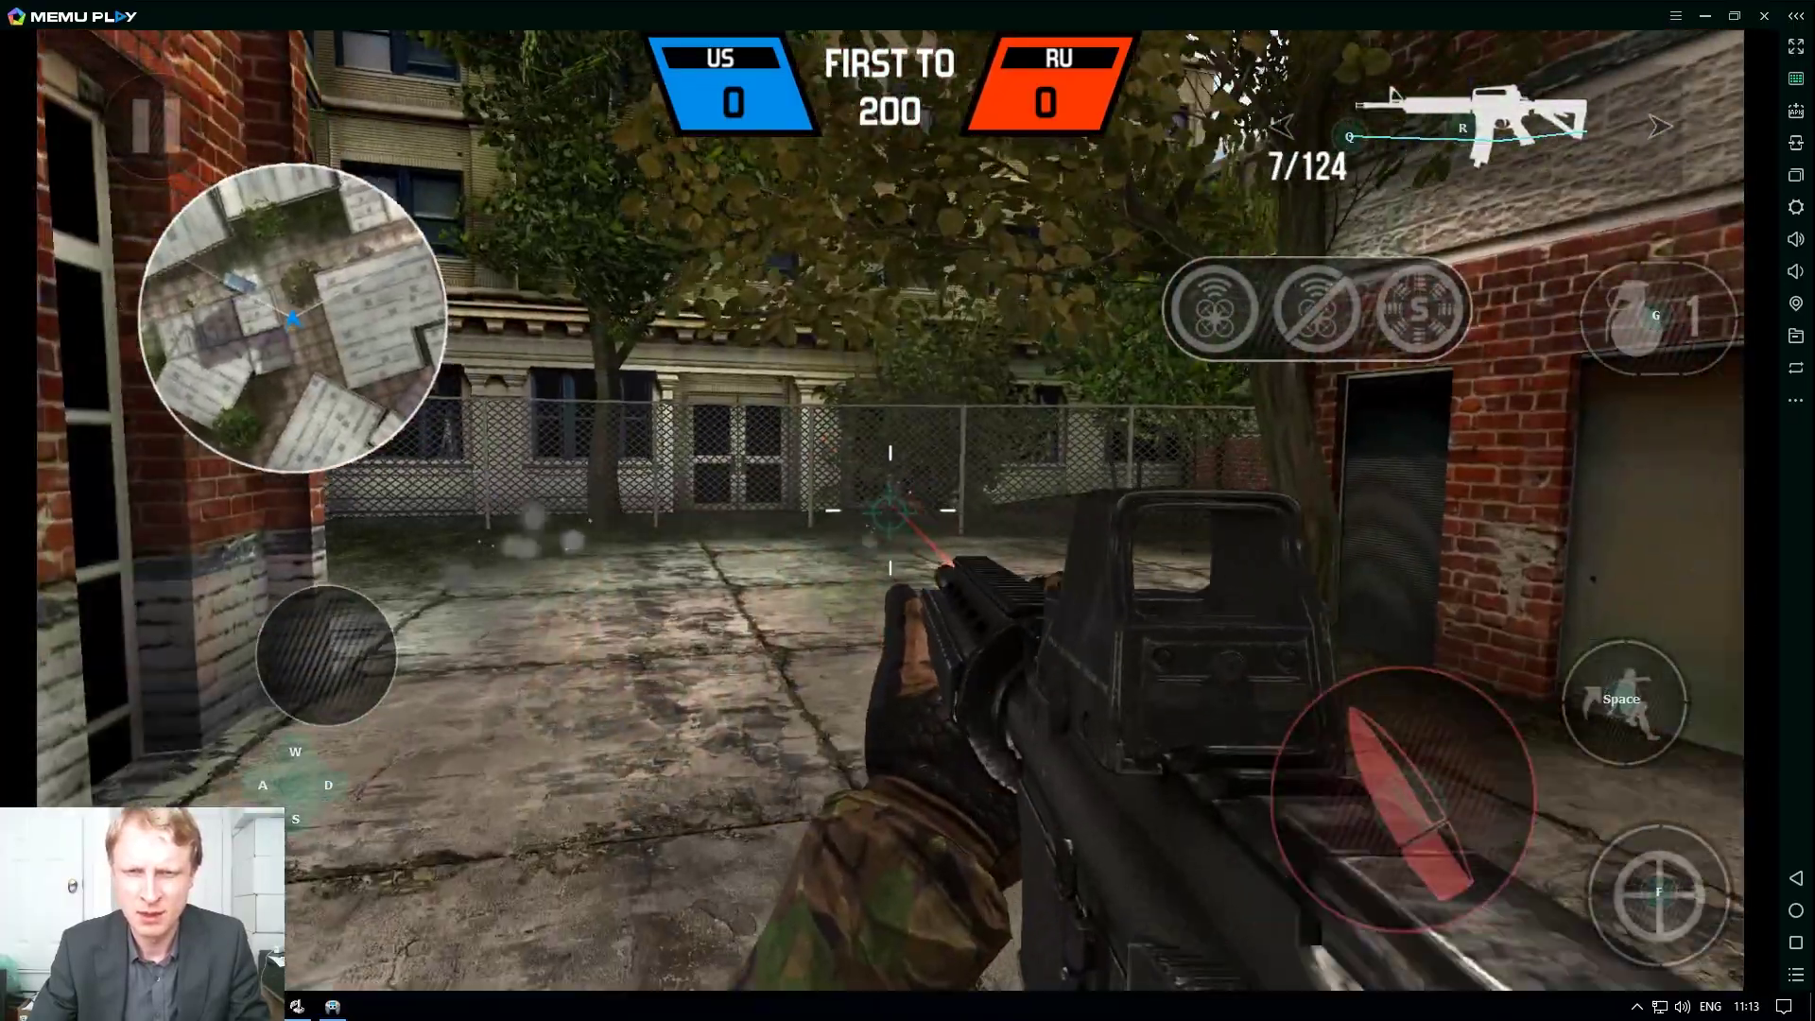
{"action": "key", "text": "w"}
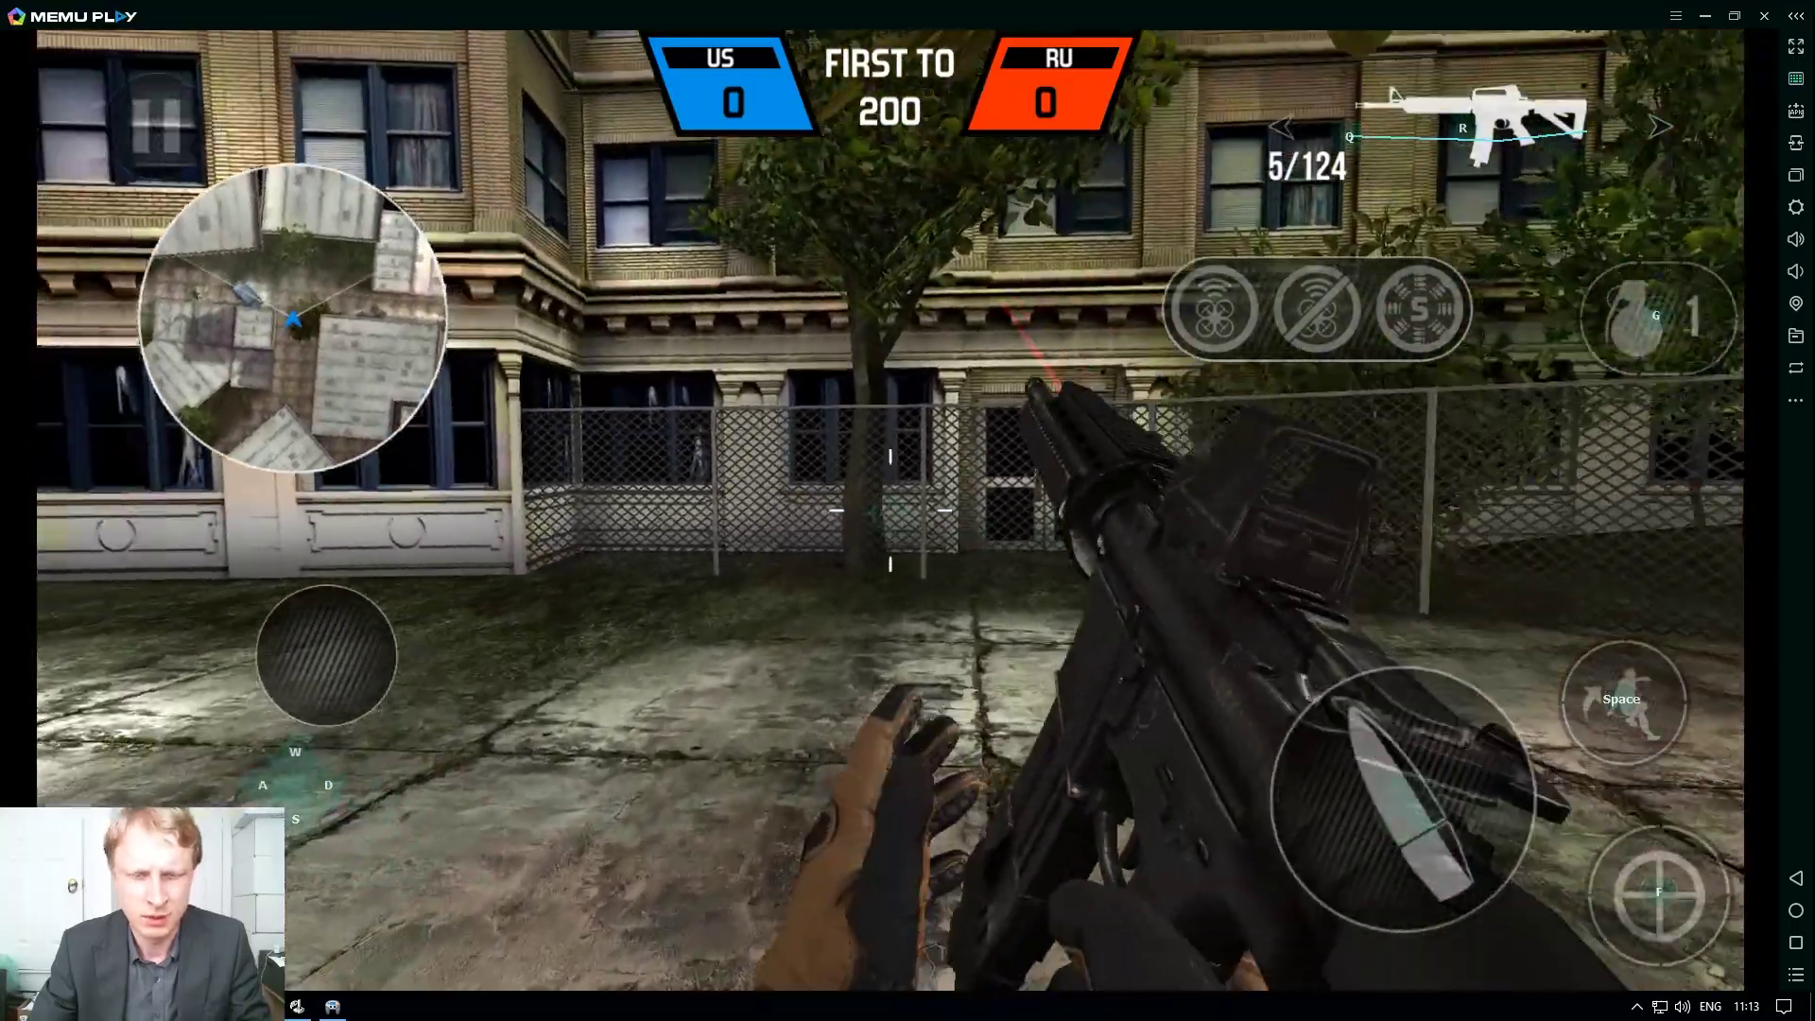
{"action": "key", "text": "r"}
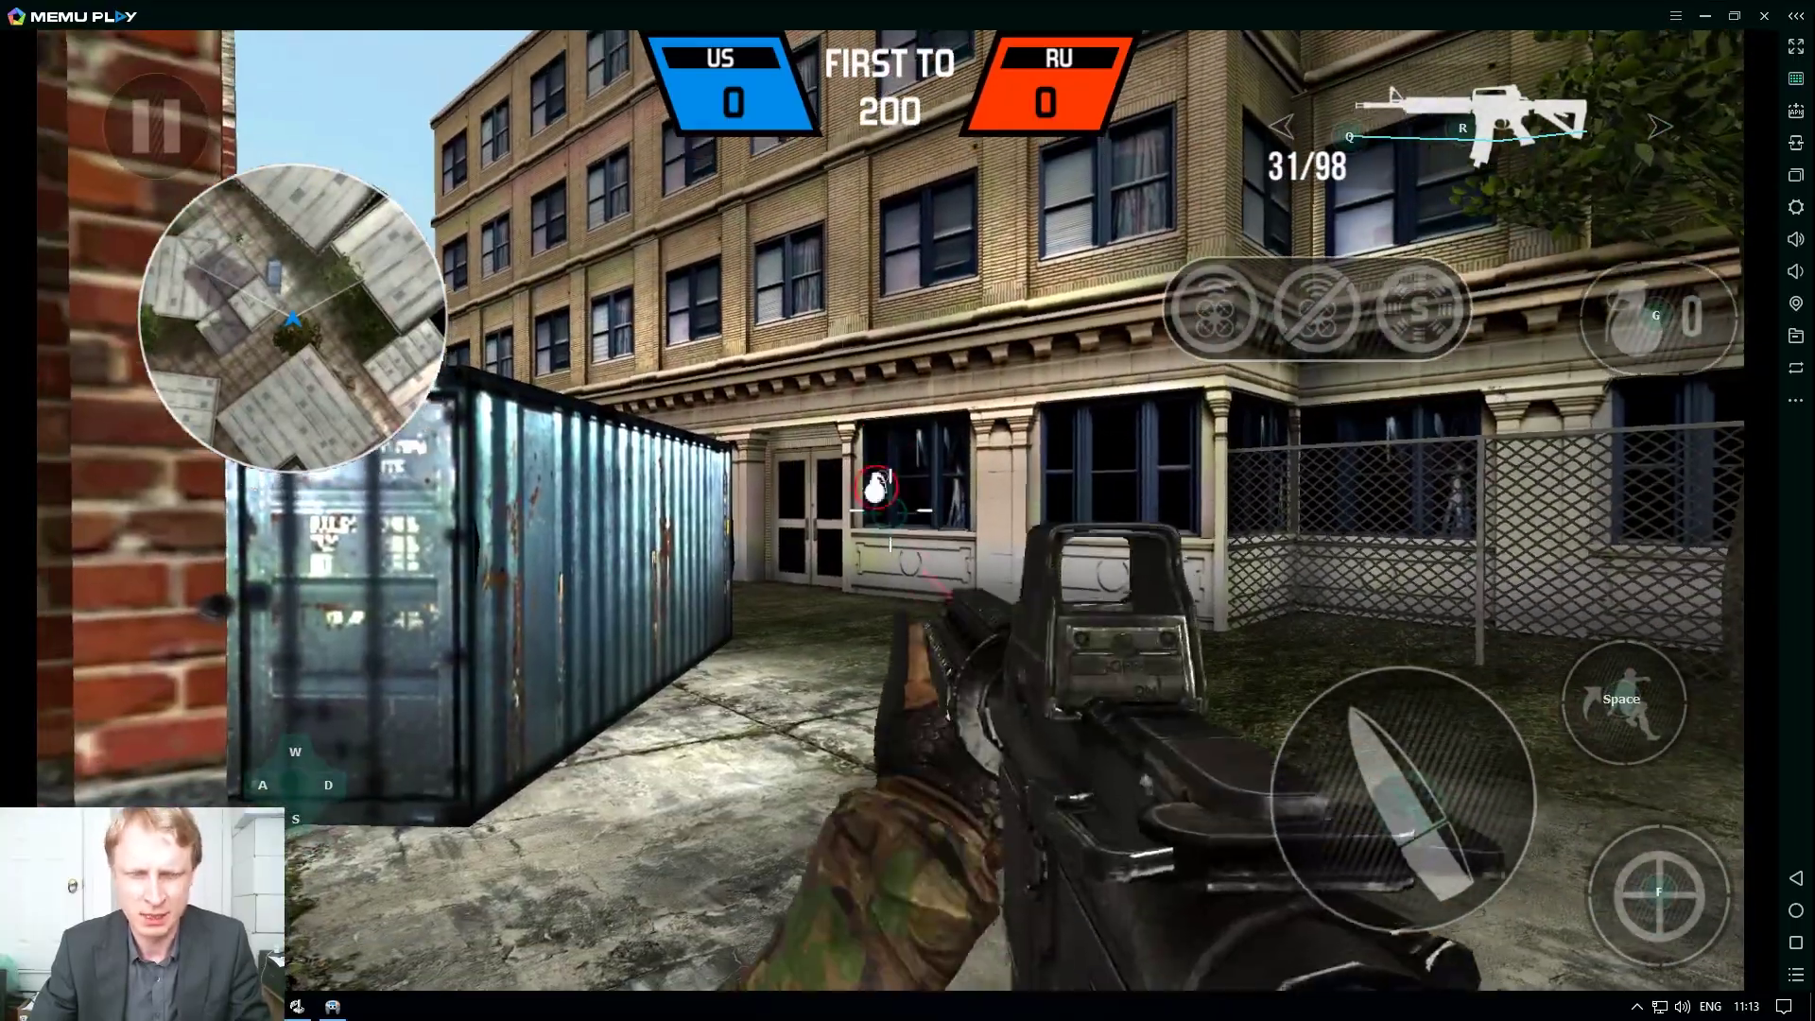
{"action": "key", "text": "w"}
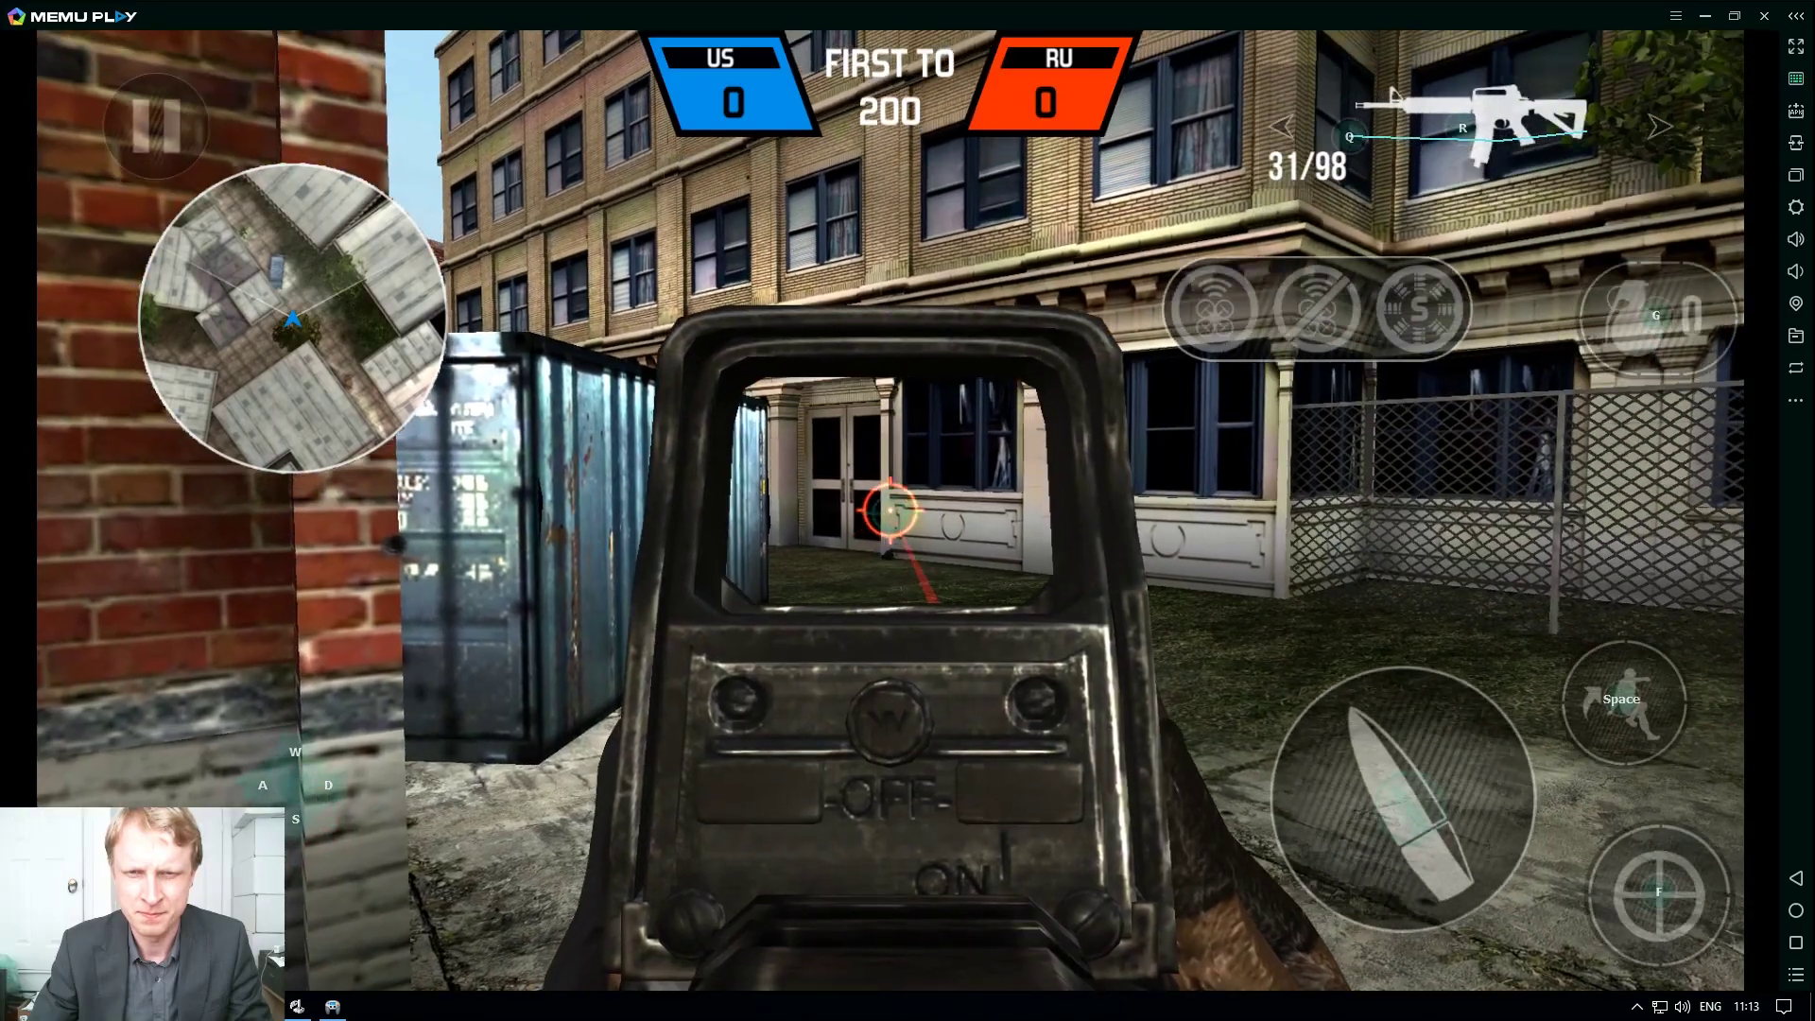
{"action": "left_click", "coordinate": [891, 511]}
{"action": "key", "text": "r"}
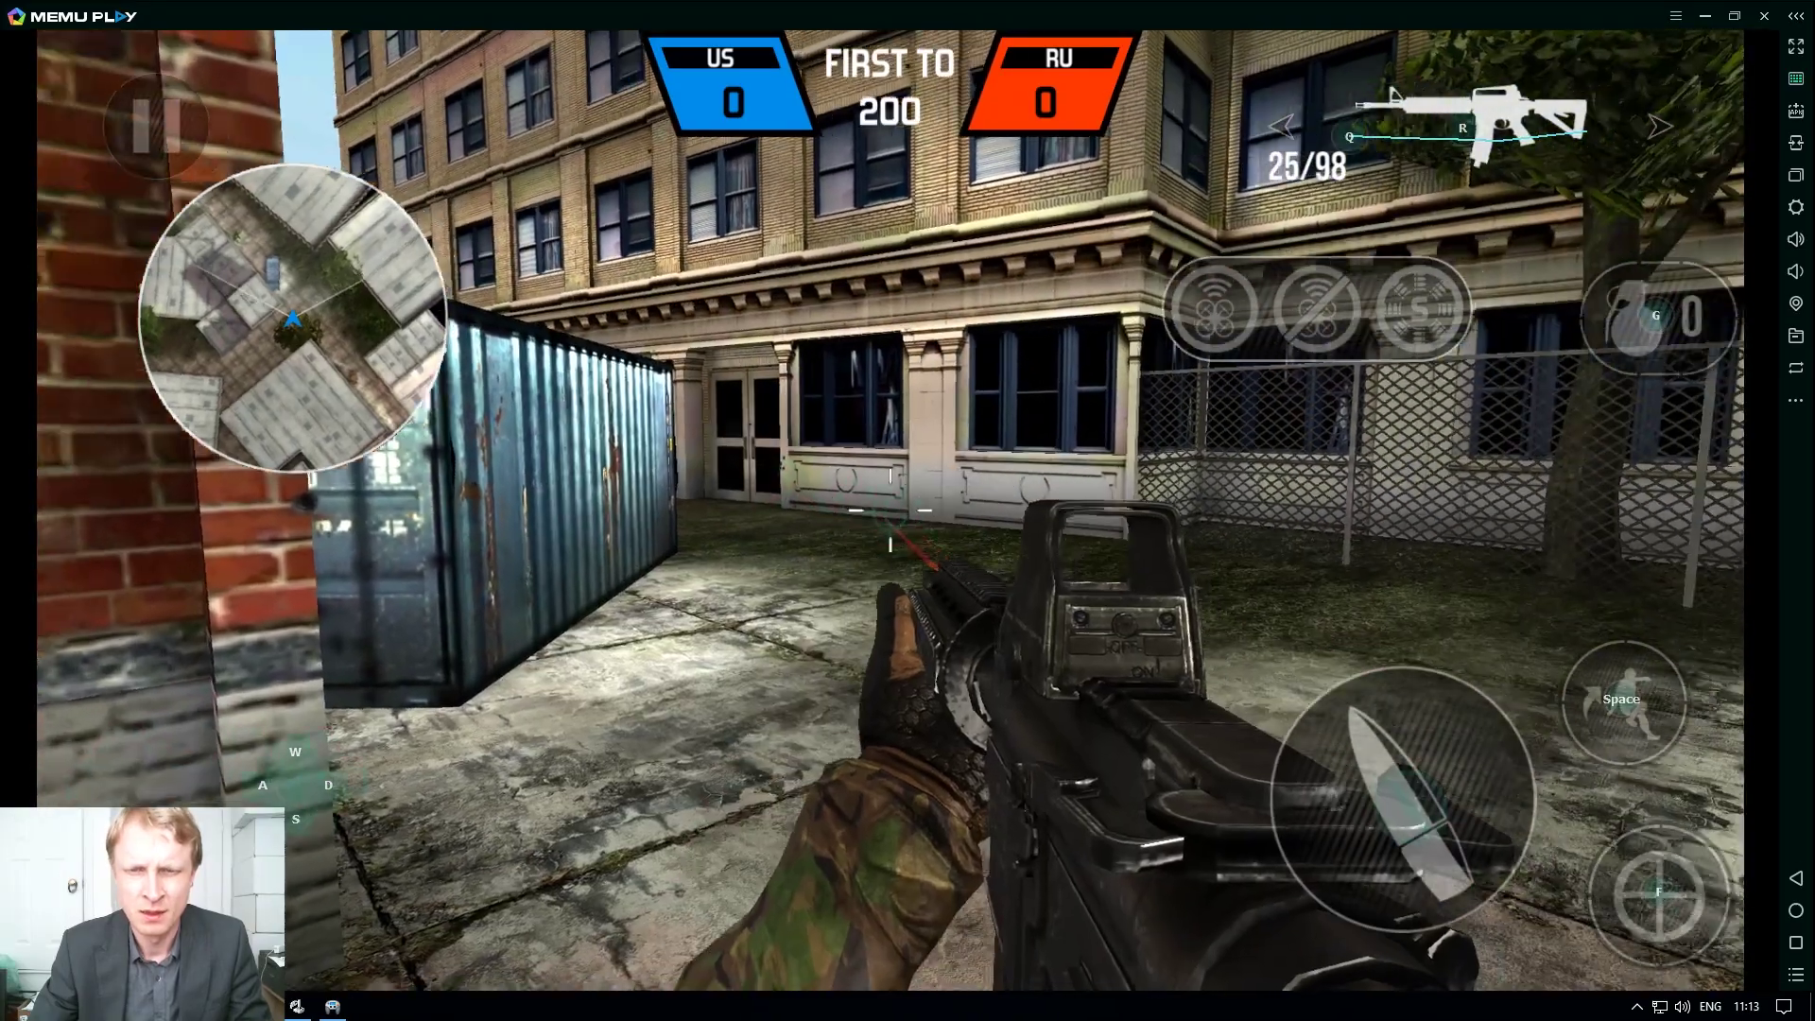
{"action": "key", "text": "w"}
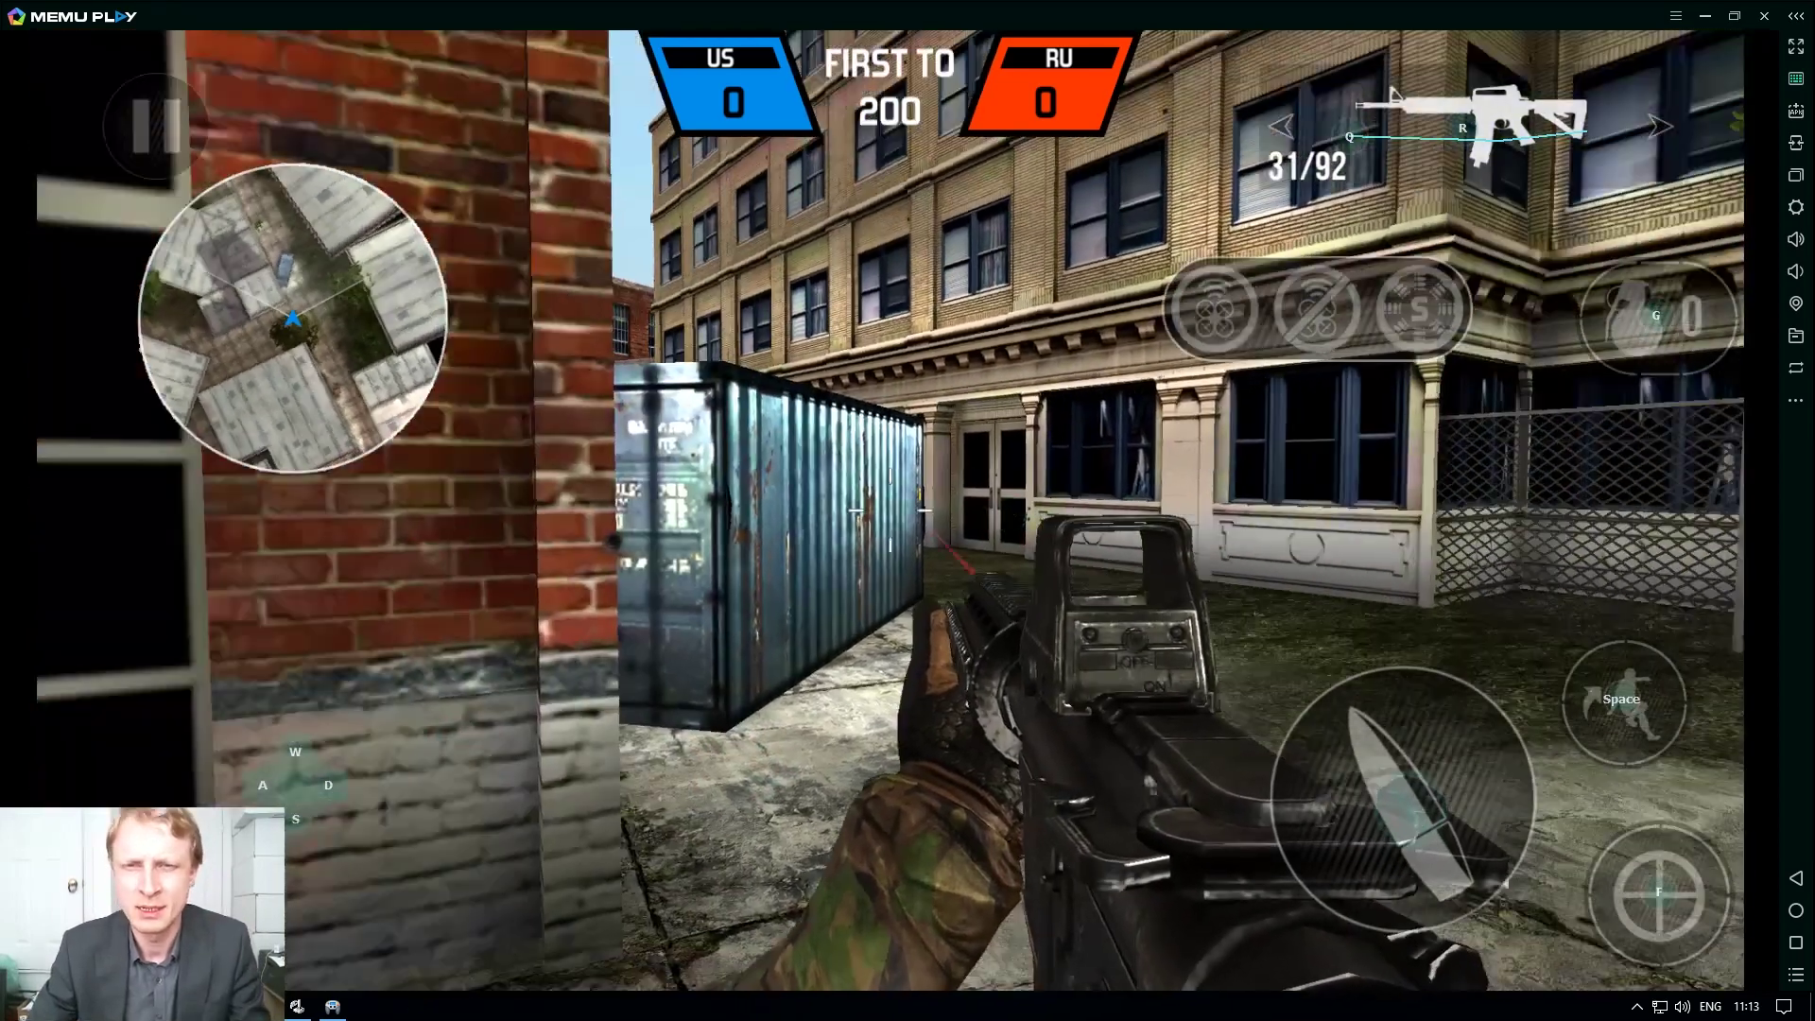
{"action": "right_click", "coordinate": [1093, 571]}
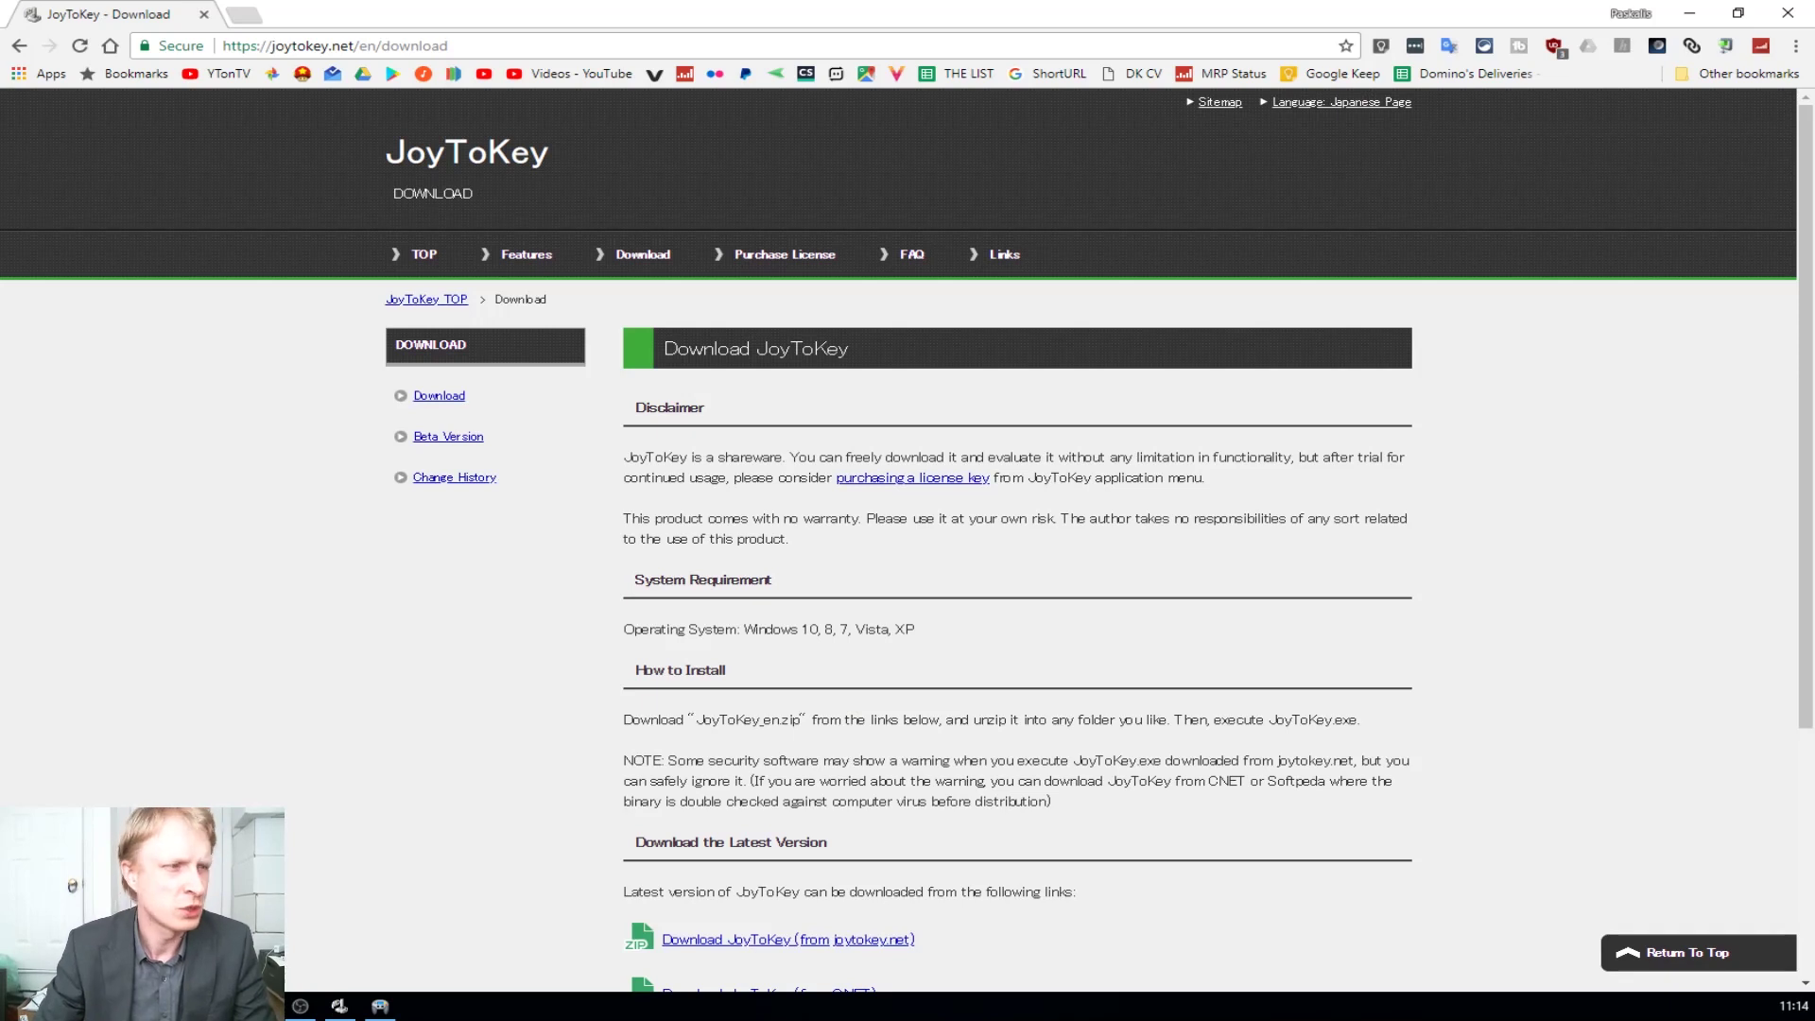
Review the JoyToKey download page in the browser and check the license price on its purchase page
{"action": "left_click", "coordinate": [301, 1005]}
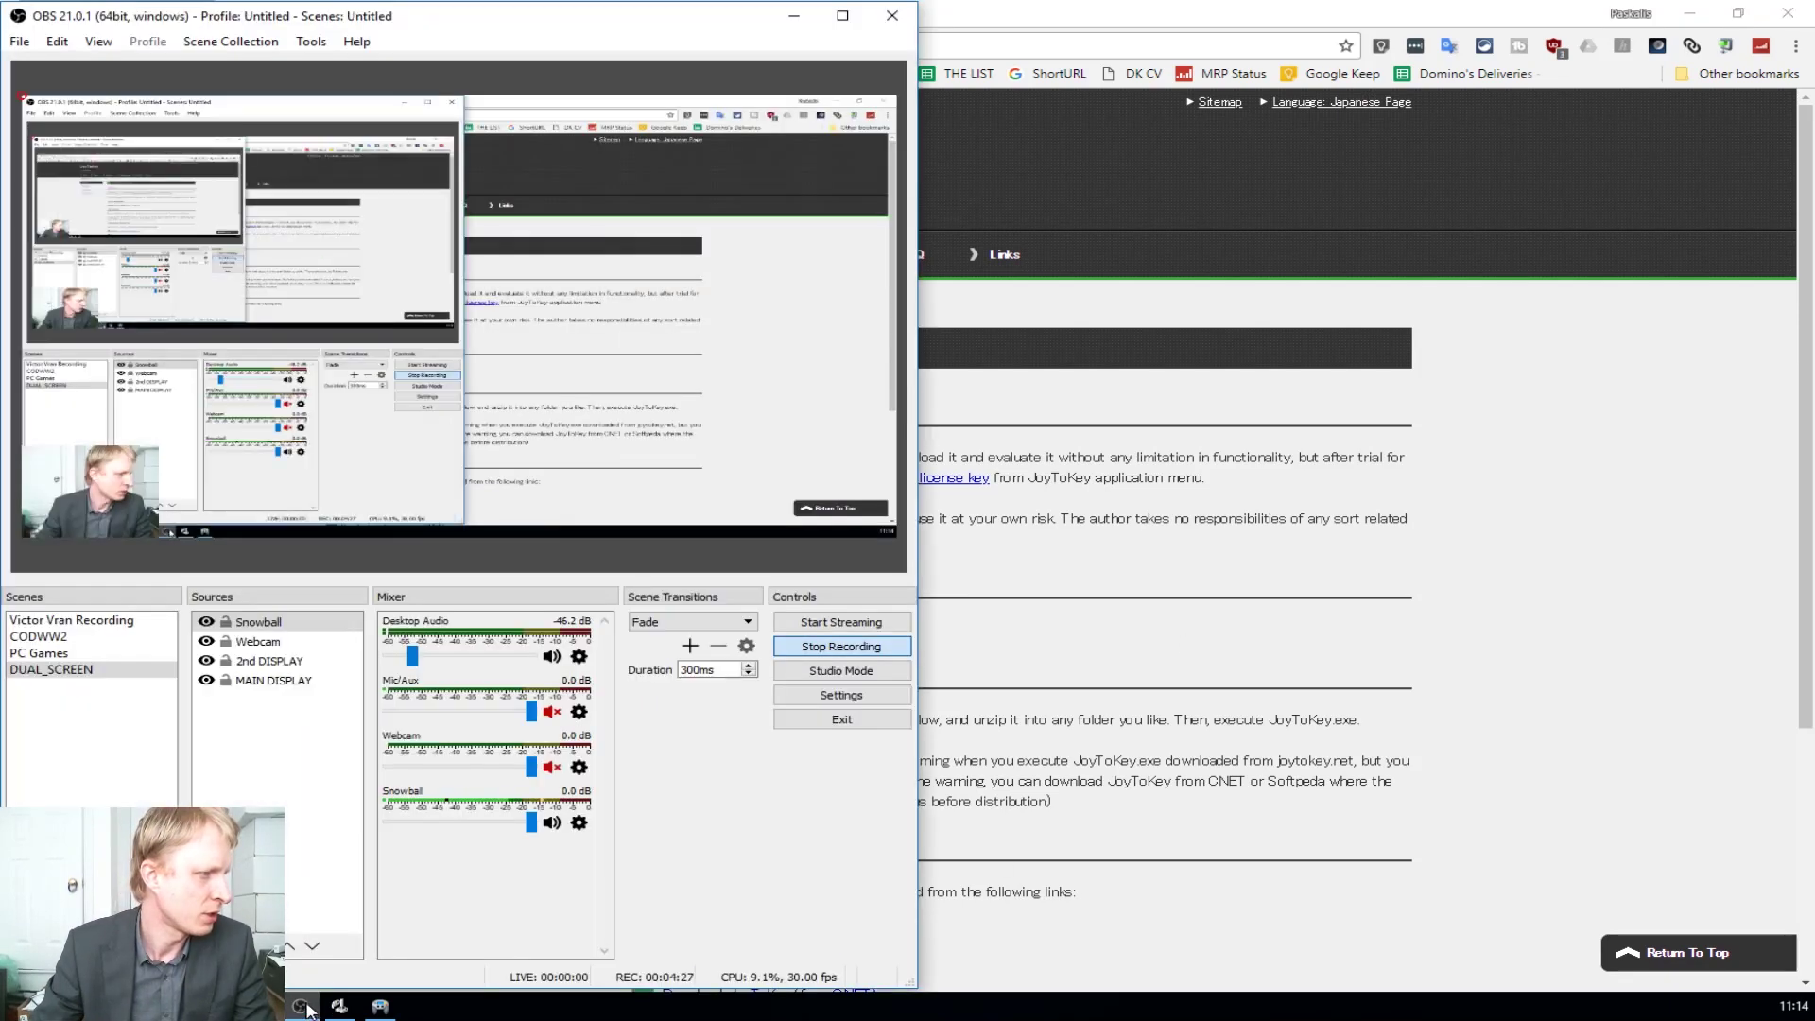
{"action": "left_click", "coordinate": [1175, 17]}
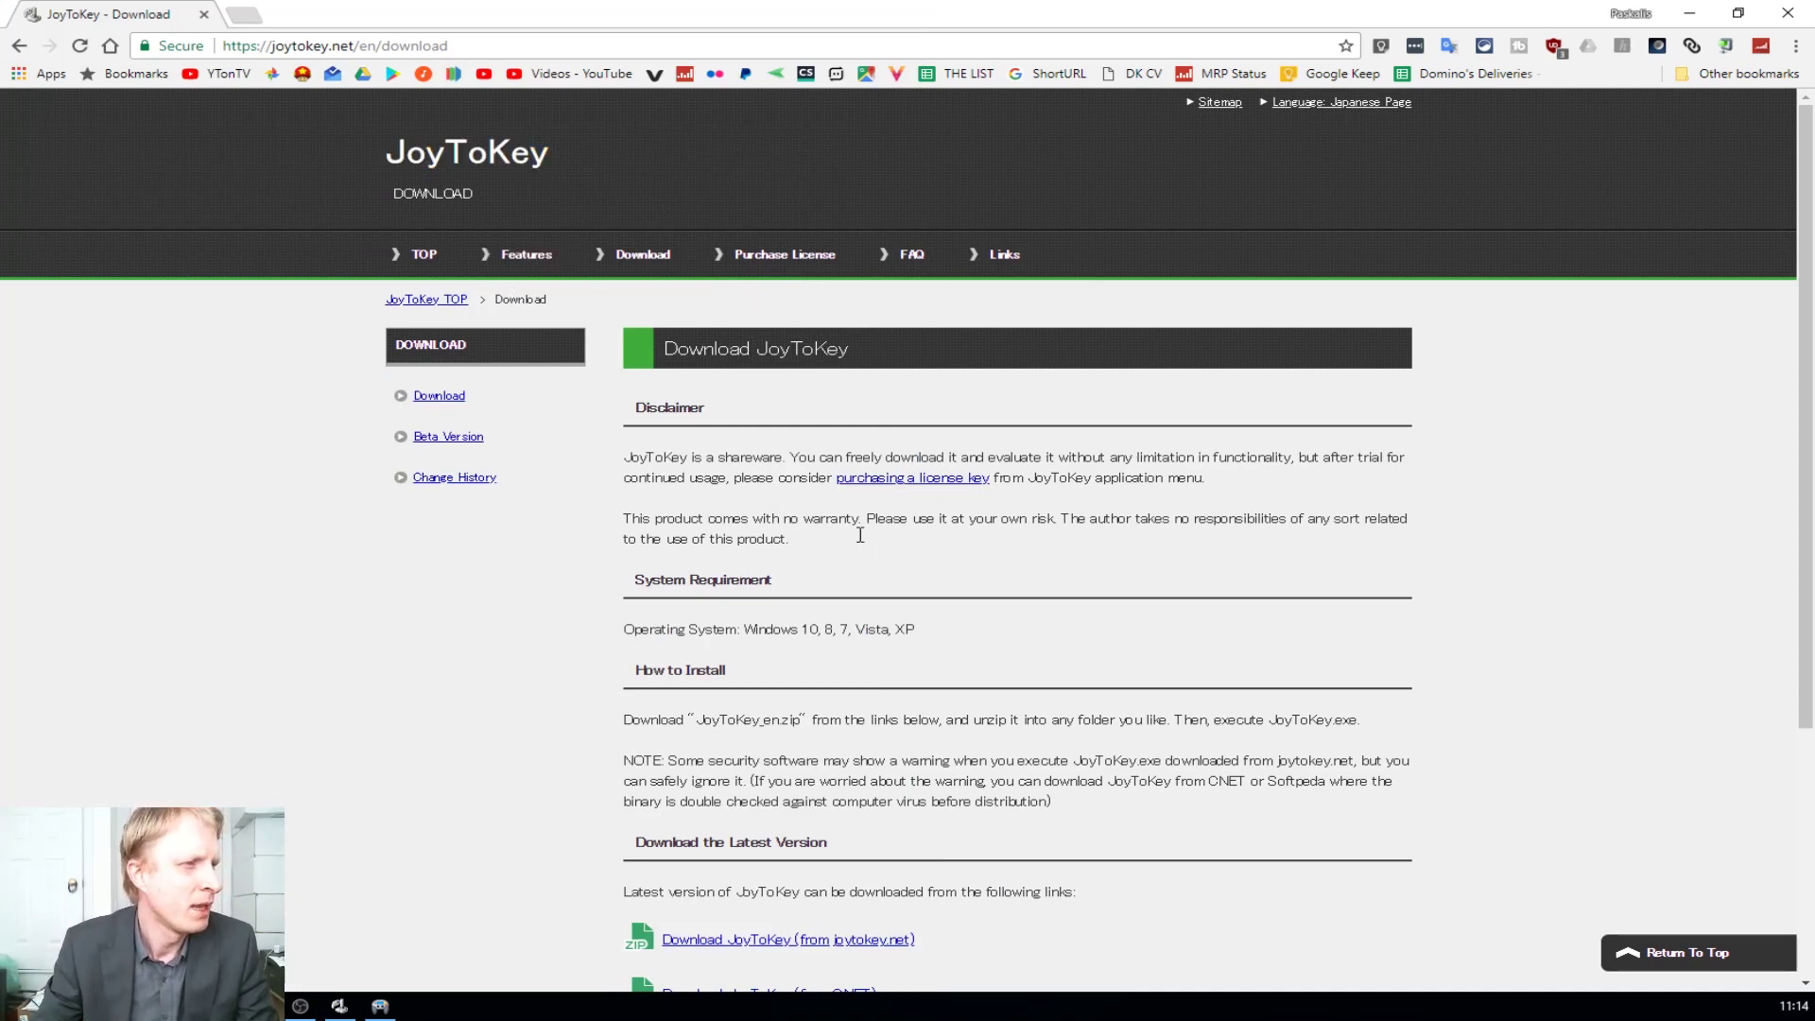
{"action": "scroll", "coordinate": [953, 571], "scroll_direction": "down", "scroll_amount": 3}
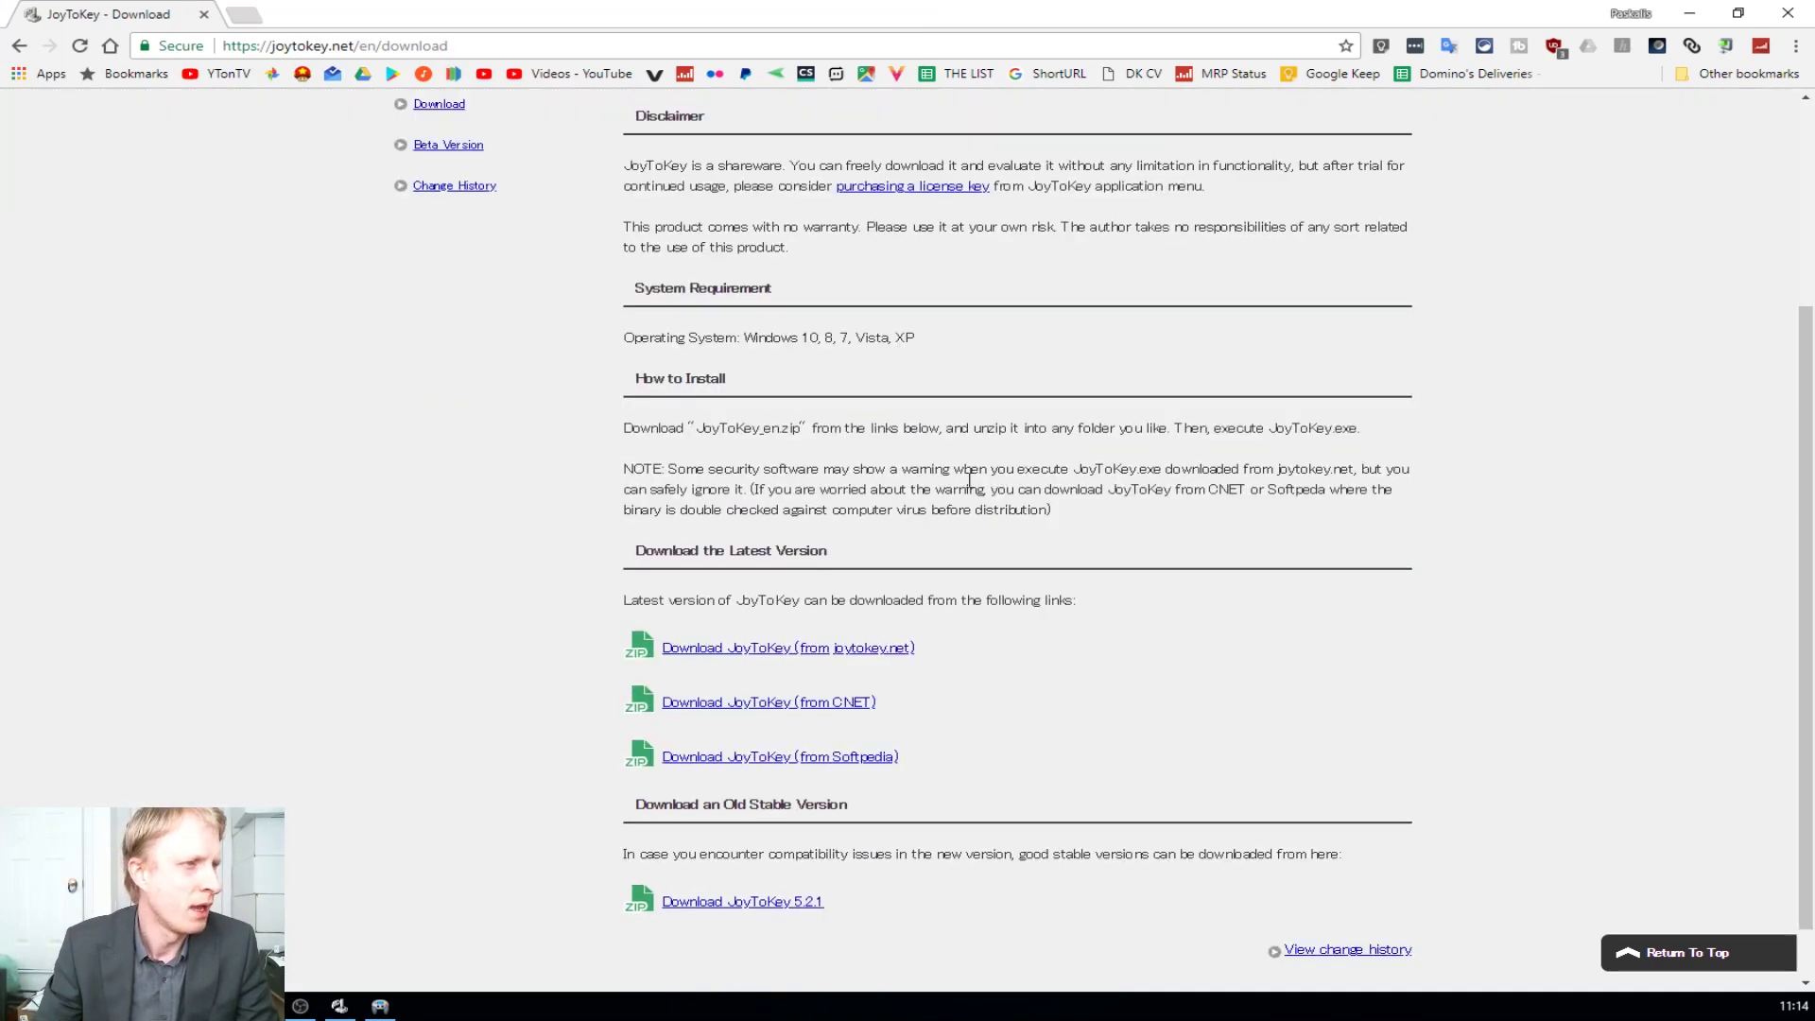
{"action": "left_click", "coordinate": [887, 187]}
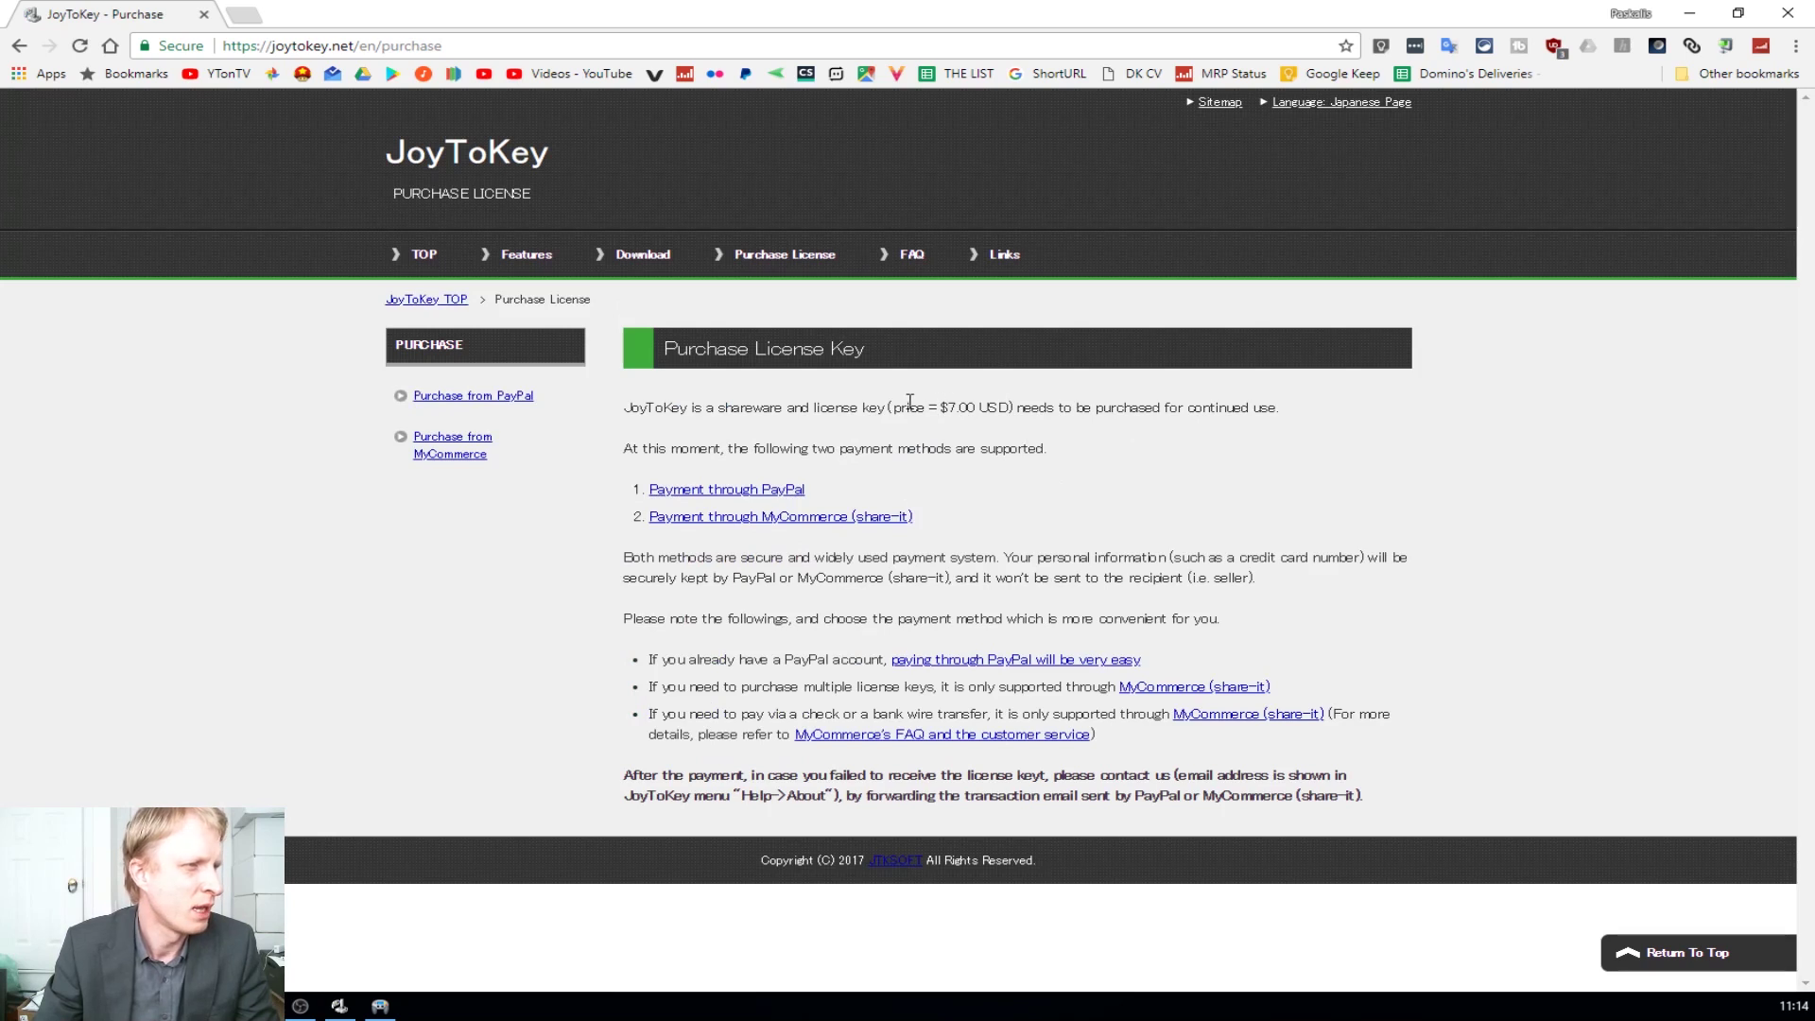
{"action": "left_click_drag", "start_coordinate": [900, 404], "coordinate": [1019, 400]}
{"action": "left_click", "coordinate": [1043, 515]}
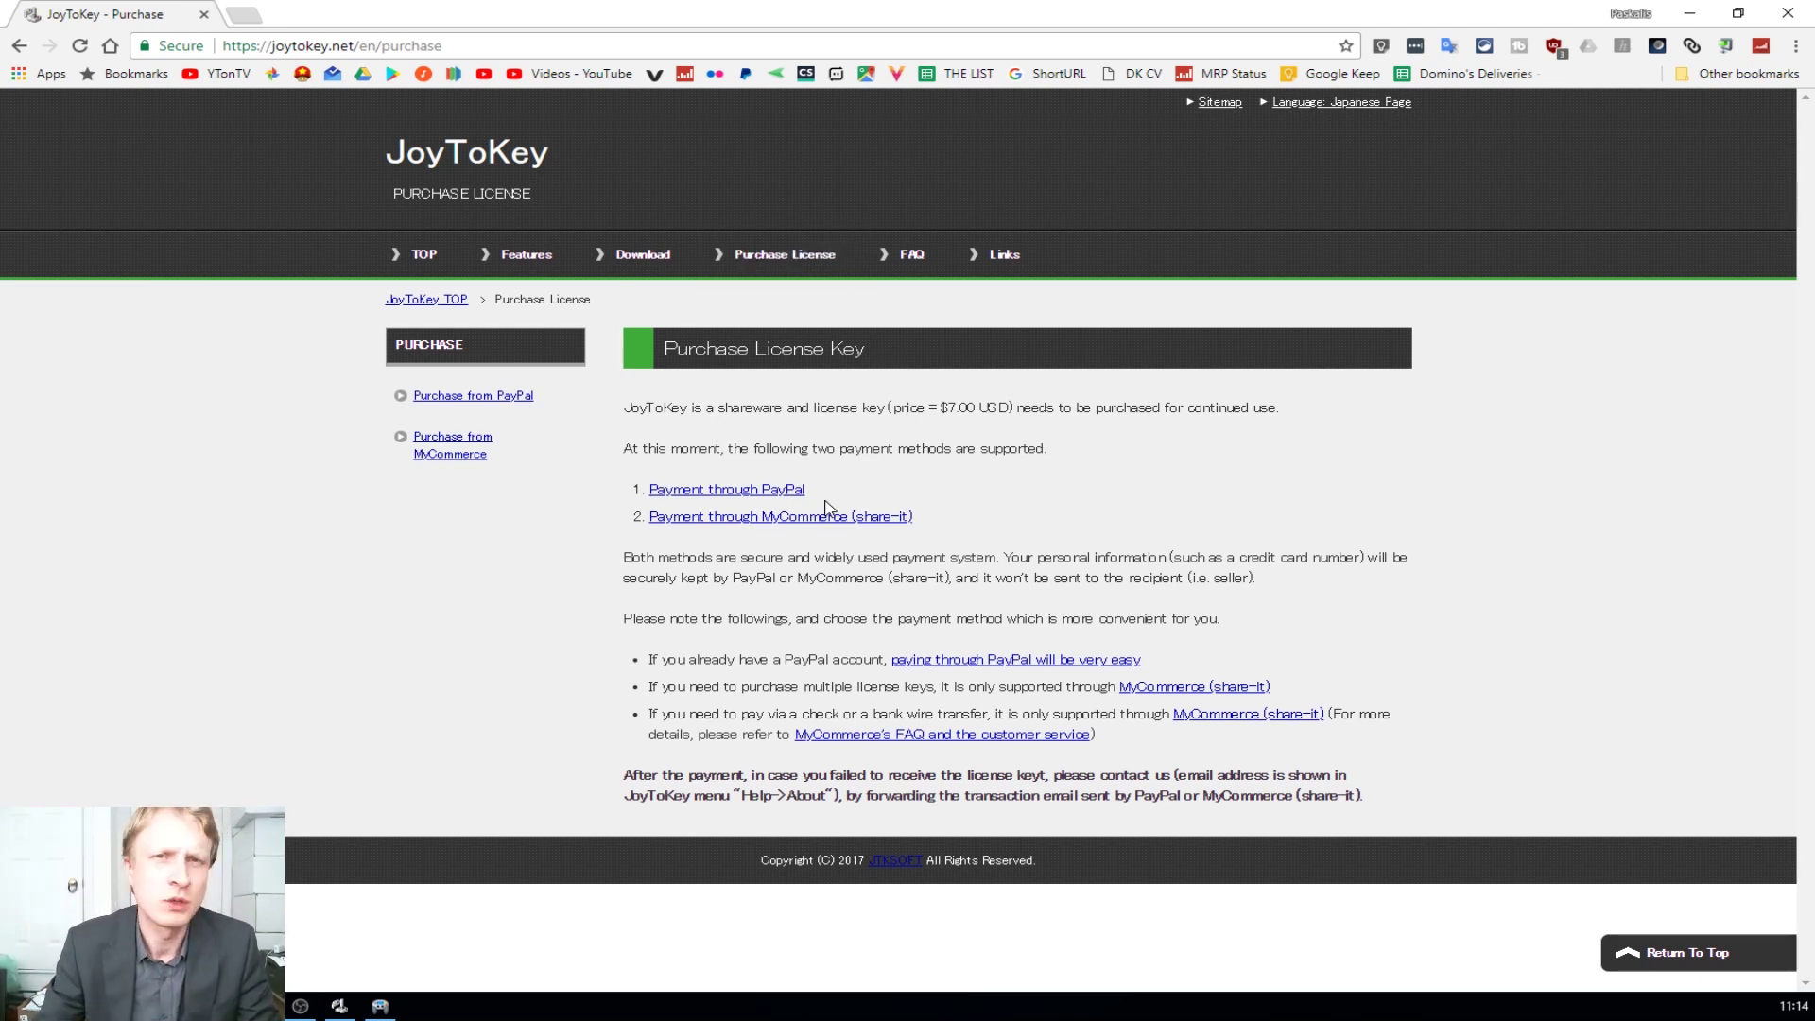
Switch to the JoyToKey window, minimize the browser behind it and reposition JoyToKey over OBS
{"action": "left_click", "coordinate": [340, 1005]}
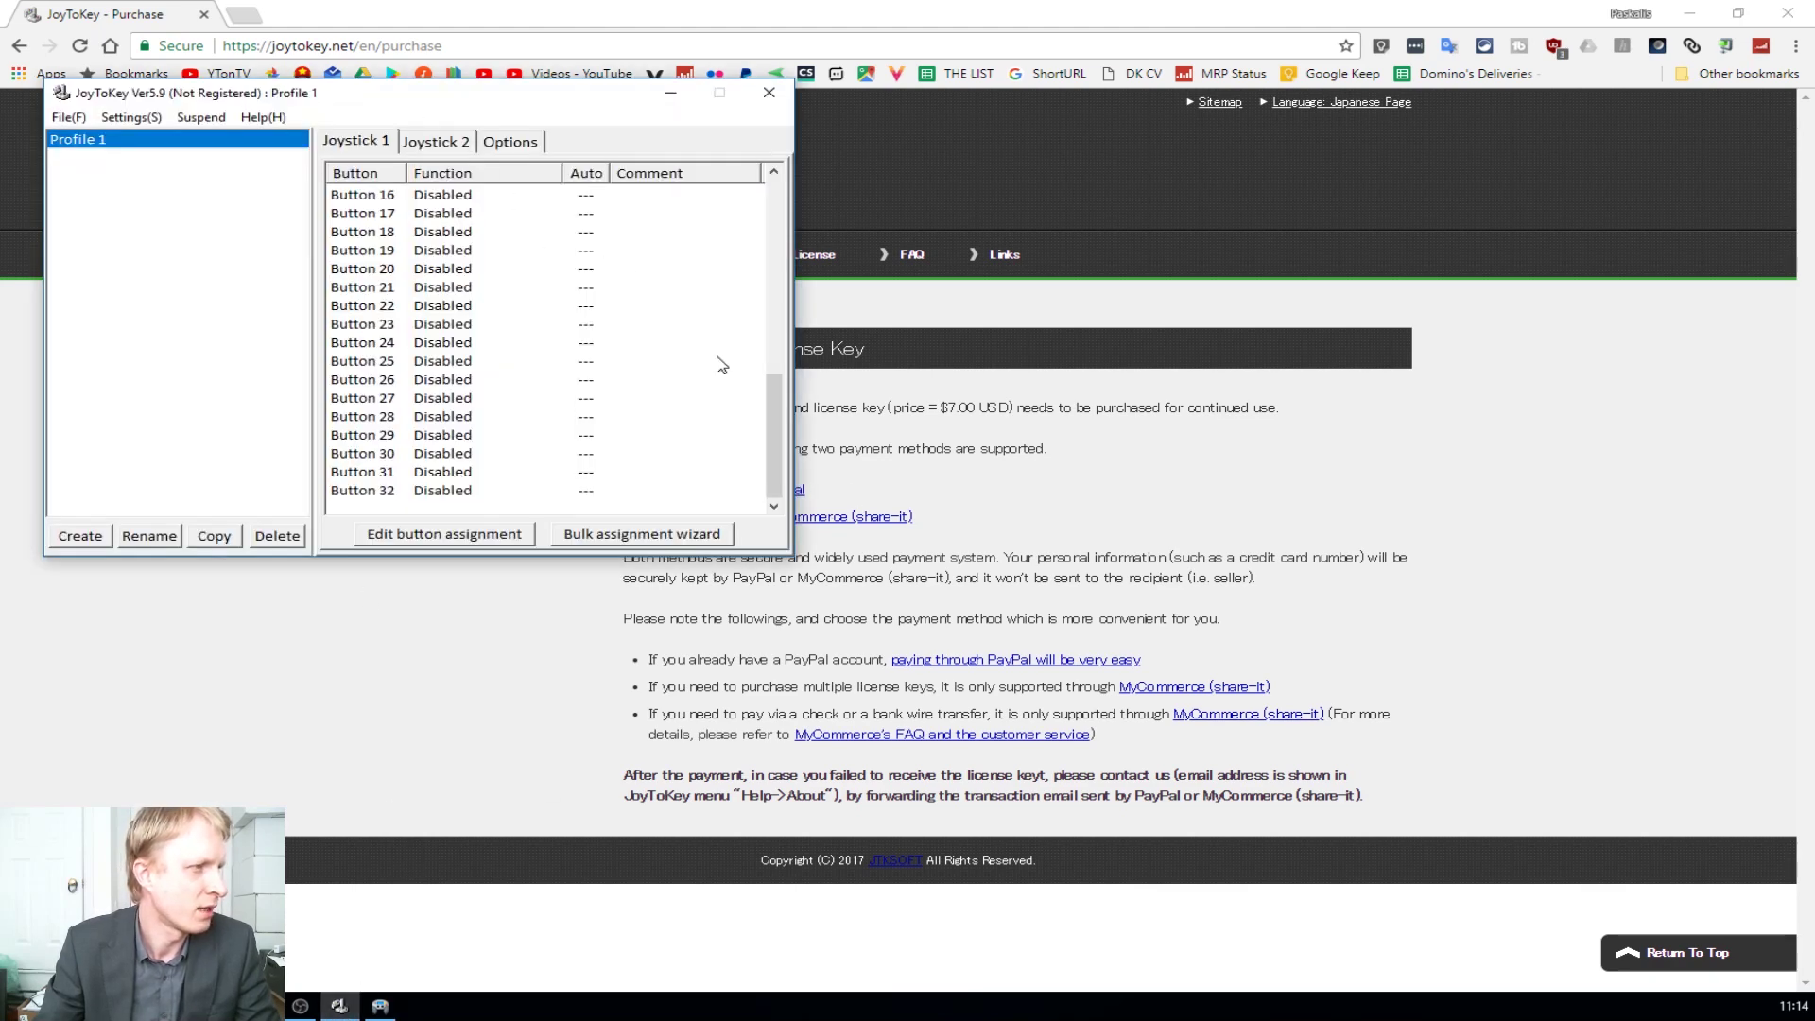
{"action": "left_click_drag", "start_coordinate": [406, 94], "coordinate": [519, 150]}
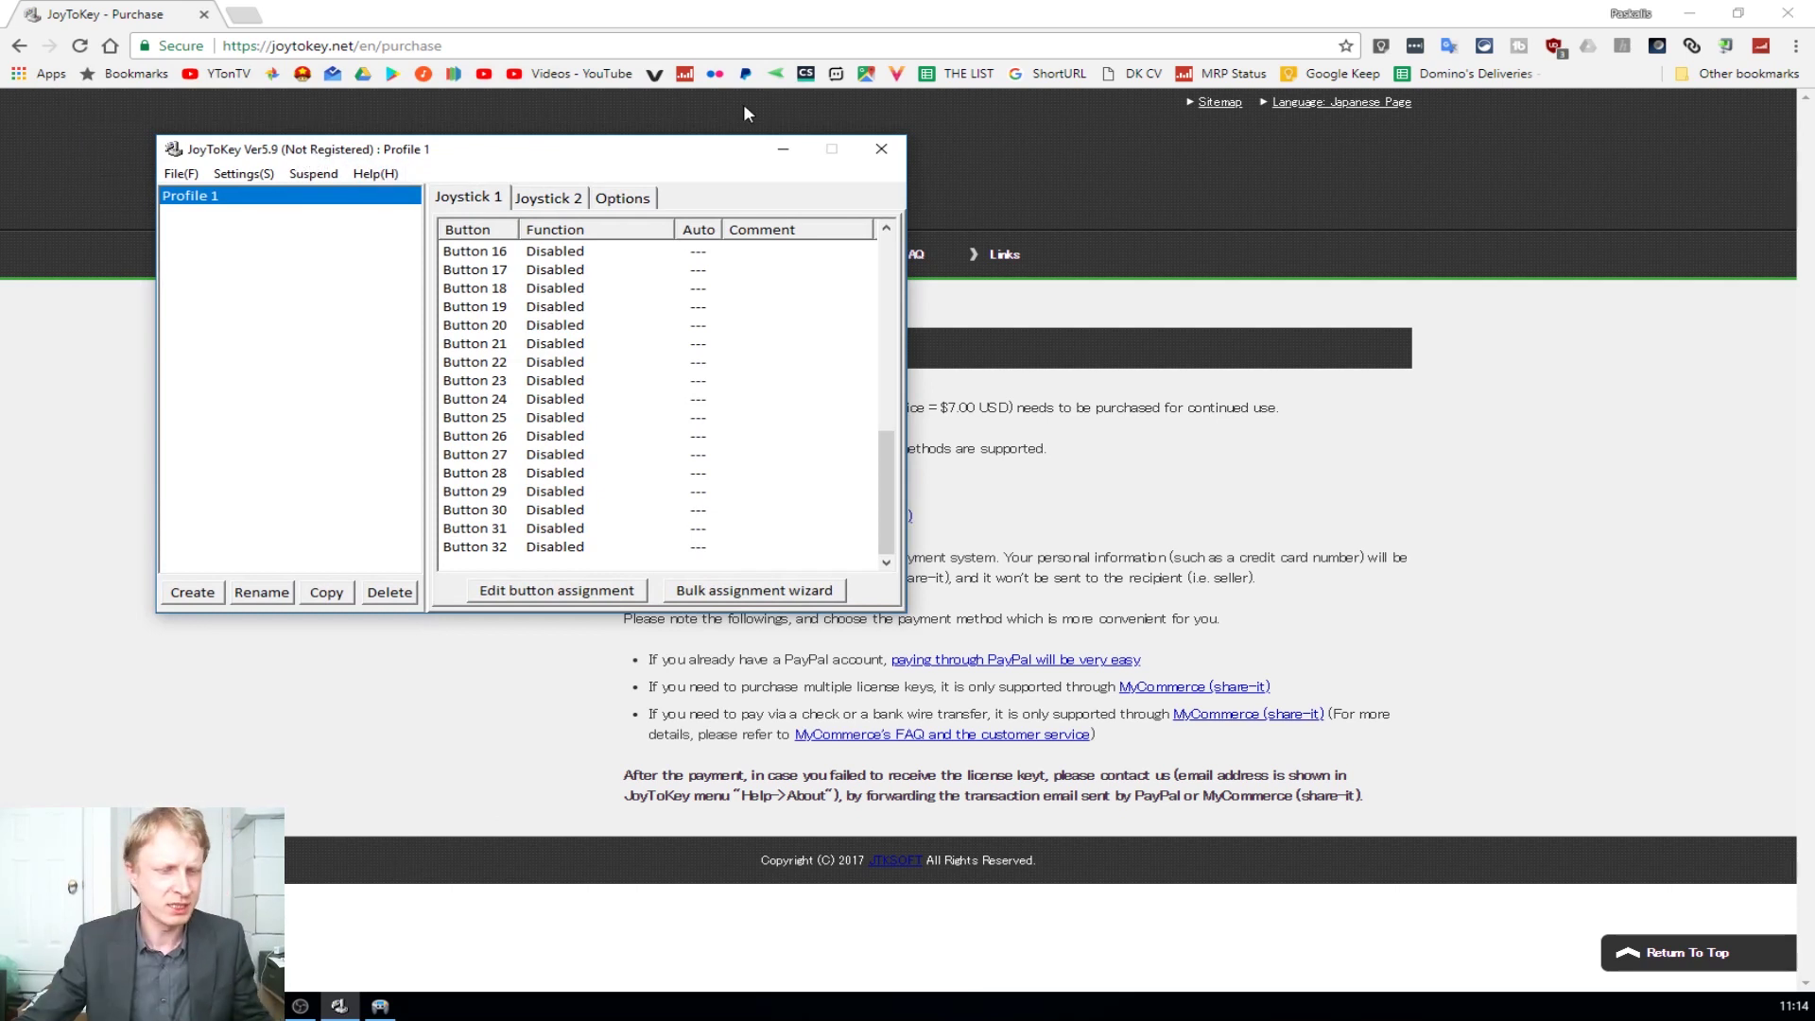
{"action": "left_click", "coordinate": [1694, 14]}
{"action": "left_click_drag", "start_coordinate": [571, 151], "coordinate": [464, 100]}
Close the controller test and Game Controllers dialogs and shift the JoyToKey window slightly
{"action": "left_click", "coordinate": [1456, 115]}
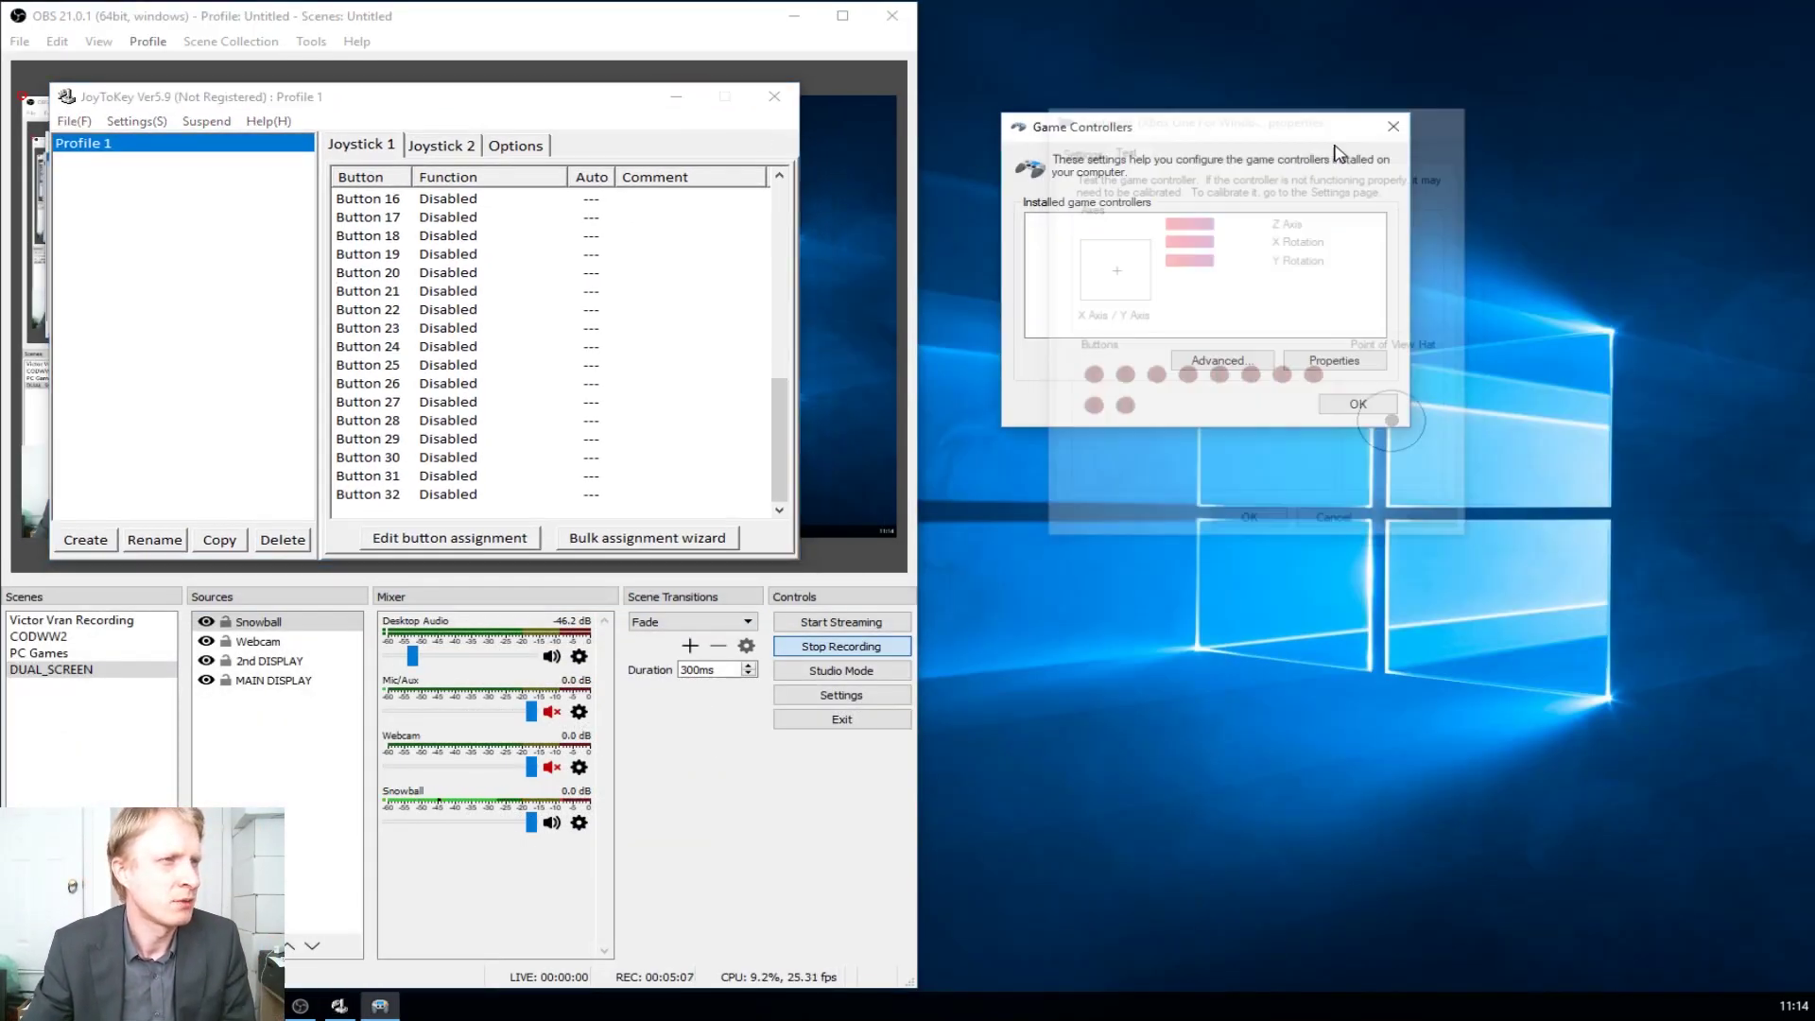
{"action": "left_click", "coordinate": [1391, 124]}
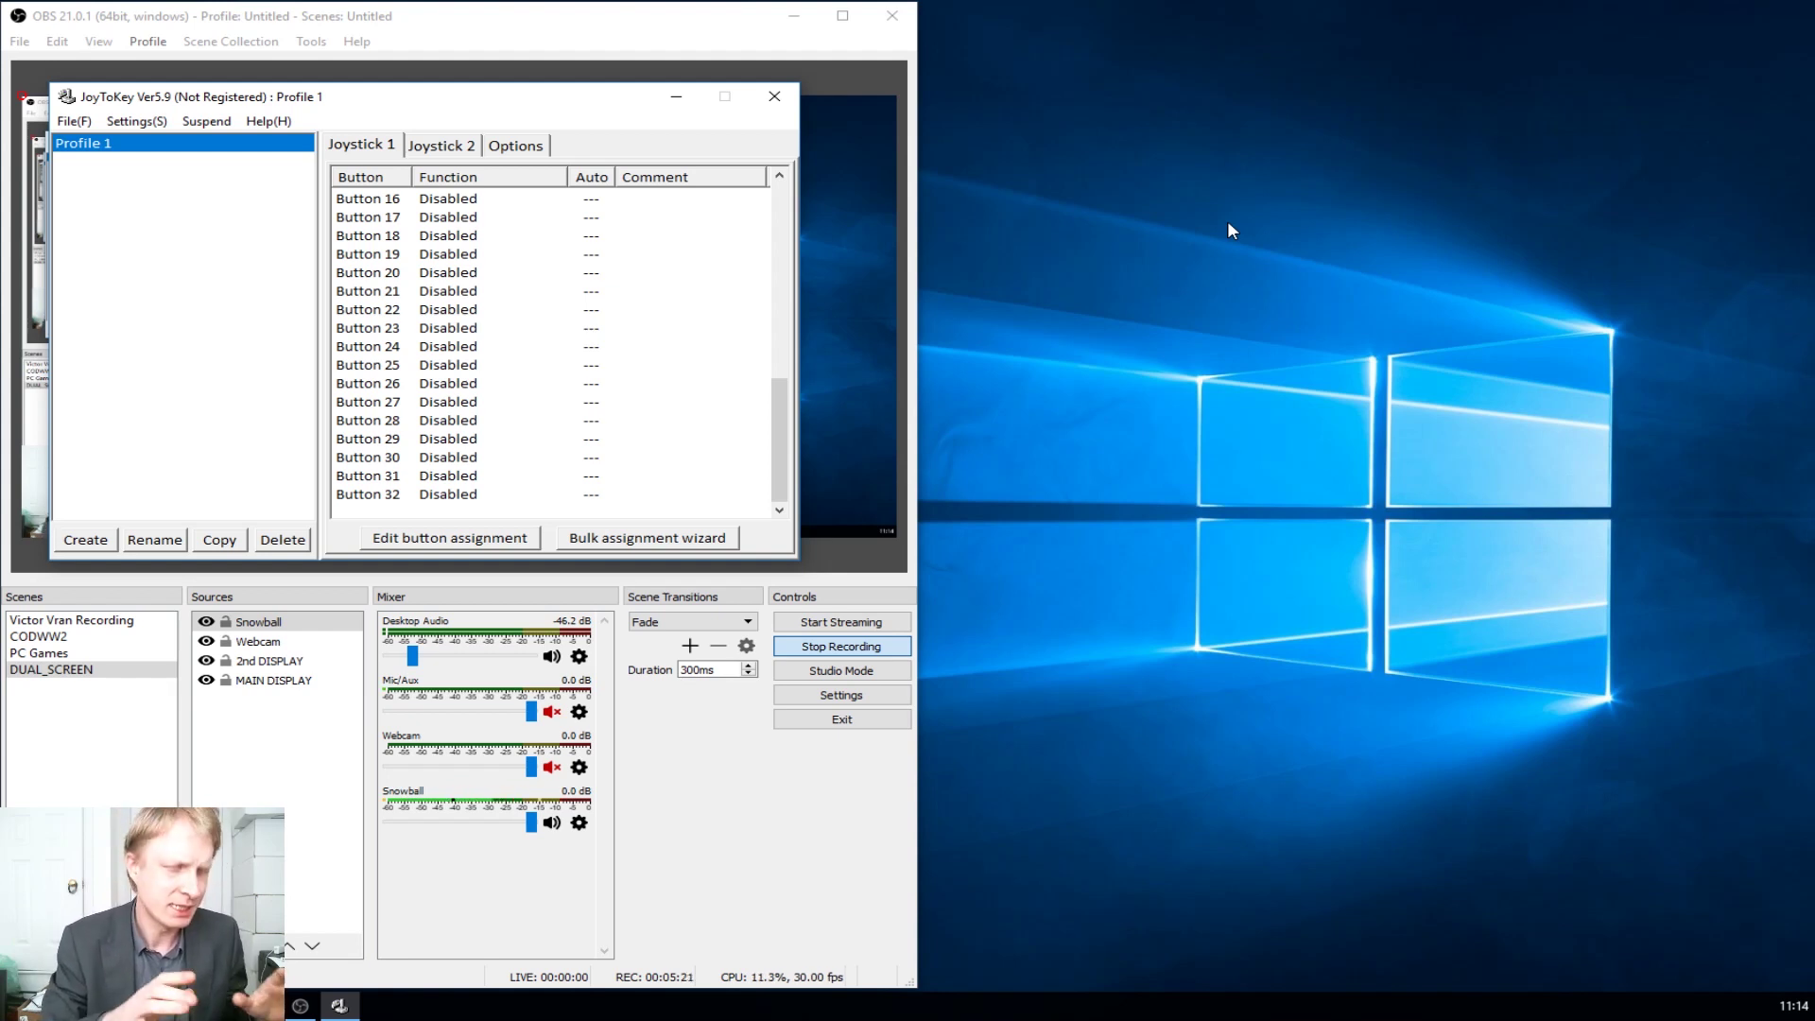
{"action": "mouse_move", "coordinate": [474, 79]}
{"action": "left_mouse_down"}
{"action": "mouse_move", "coordinate": [499, 109]}
{"action": "mouse_move", "coordinate": [479, 85]}
{"action": "left_mouse_up"}
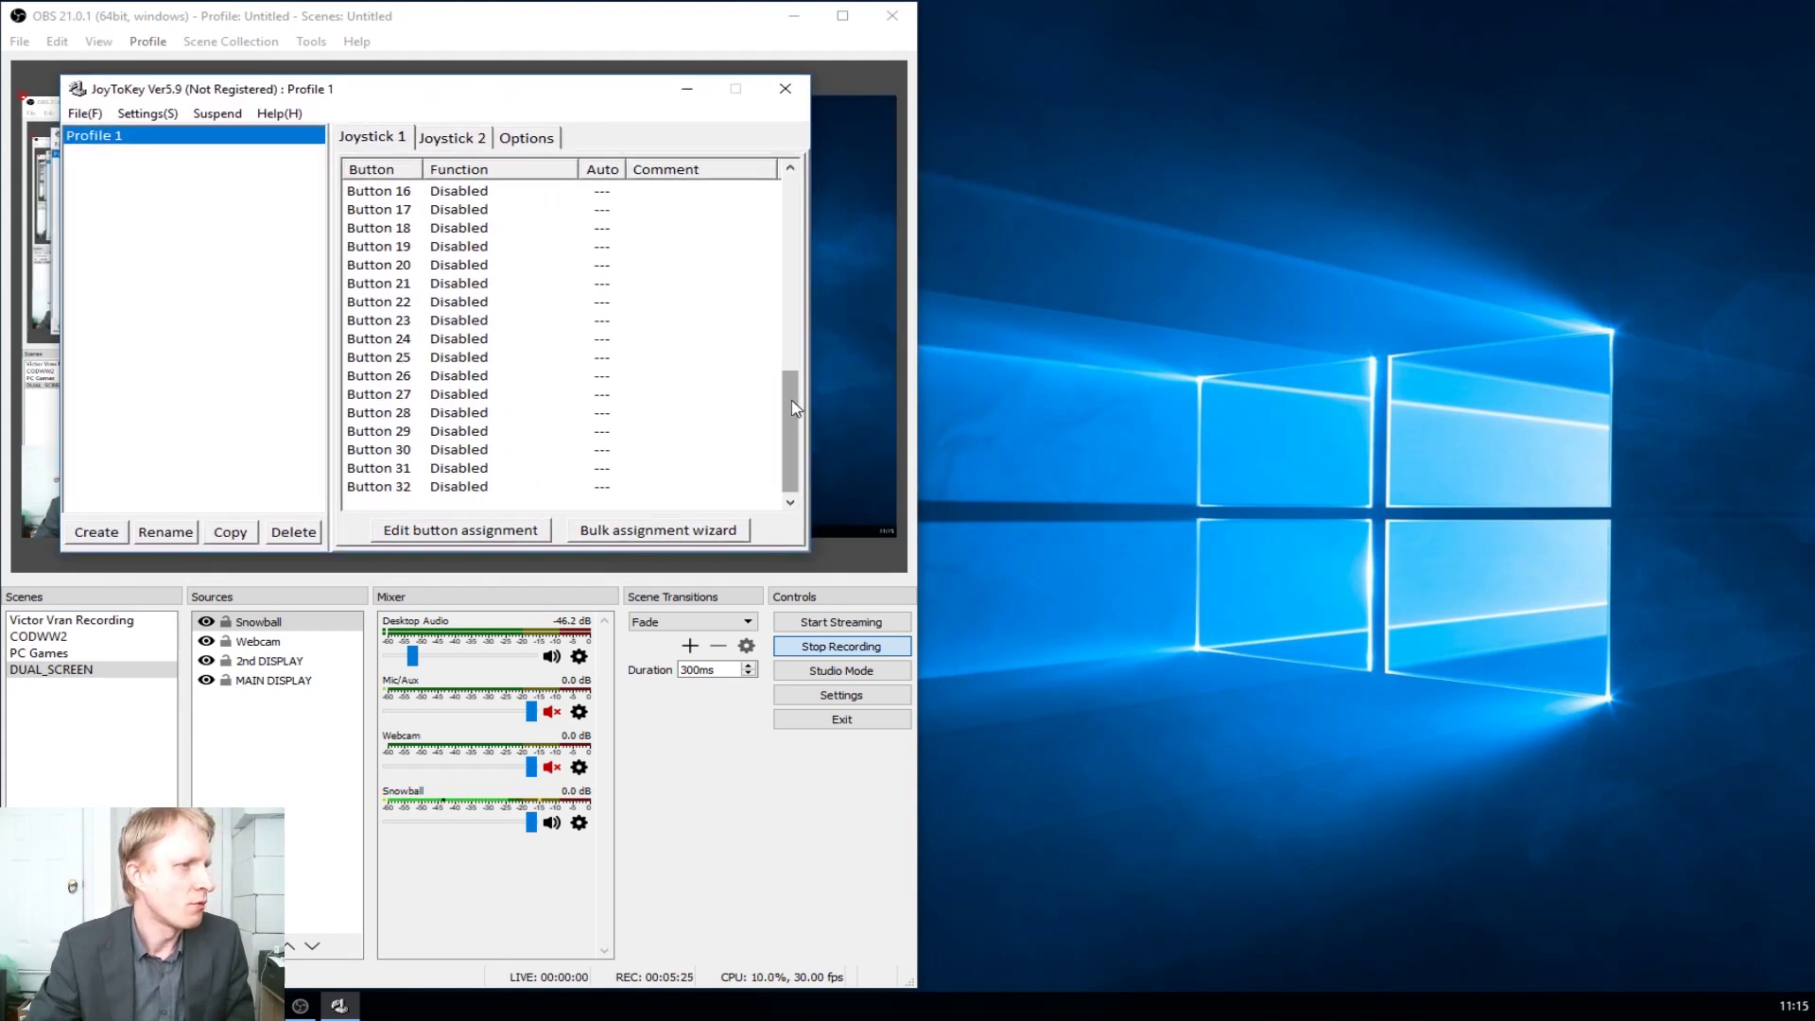
Open the Xbox One controller's test properties from the joystick configuration, place them beside JoyToKey, and close the configuration dialog
{"action": "left_click_drag", "start_coordinate": [790, 430], "coordinate": [790, 231]}
{"action": "left_click", "coordinate": [137, 114]}
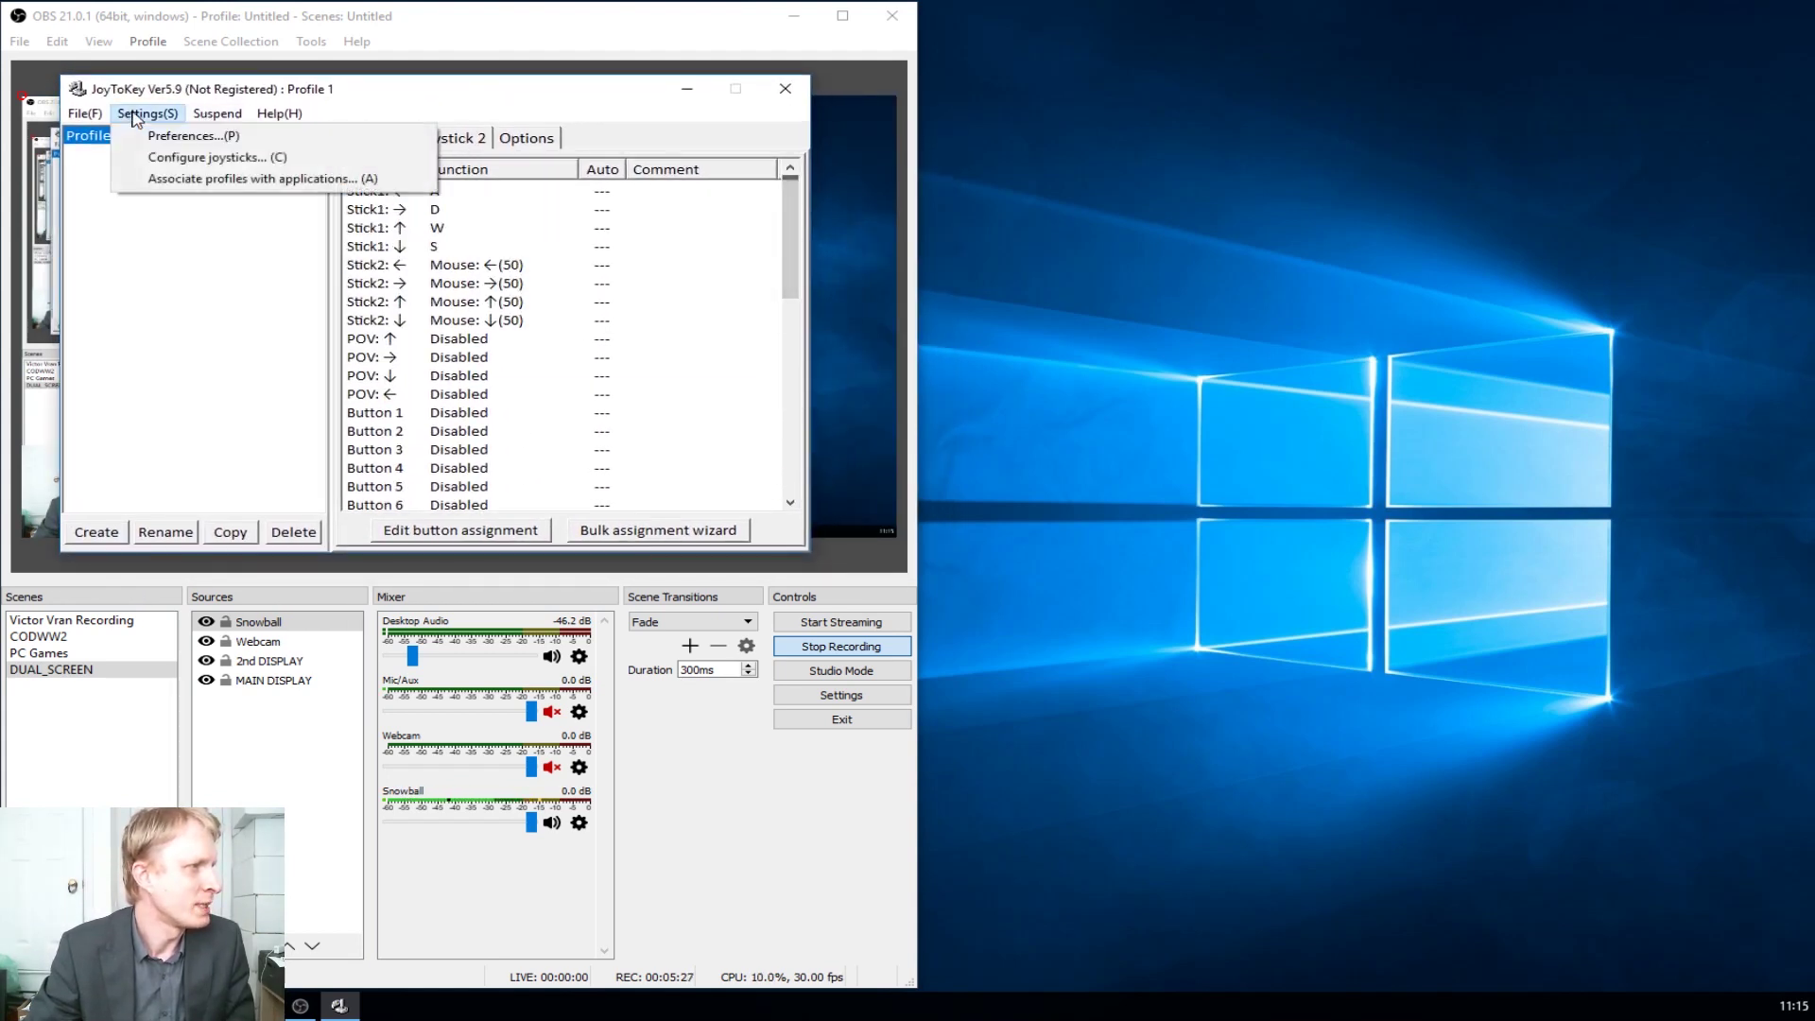
{"action": "left_click", "coordinate": [199, 159]}
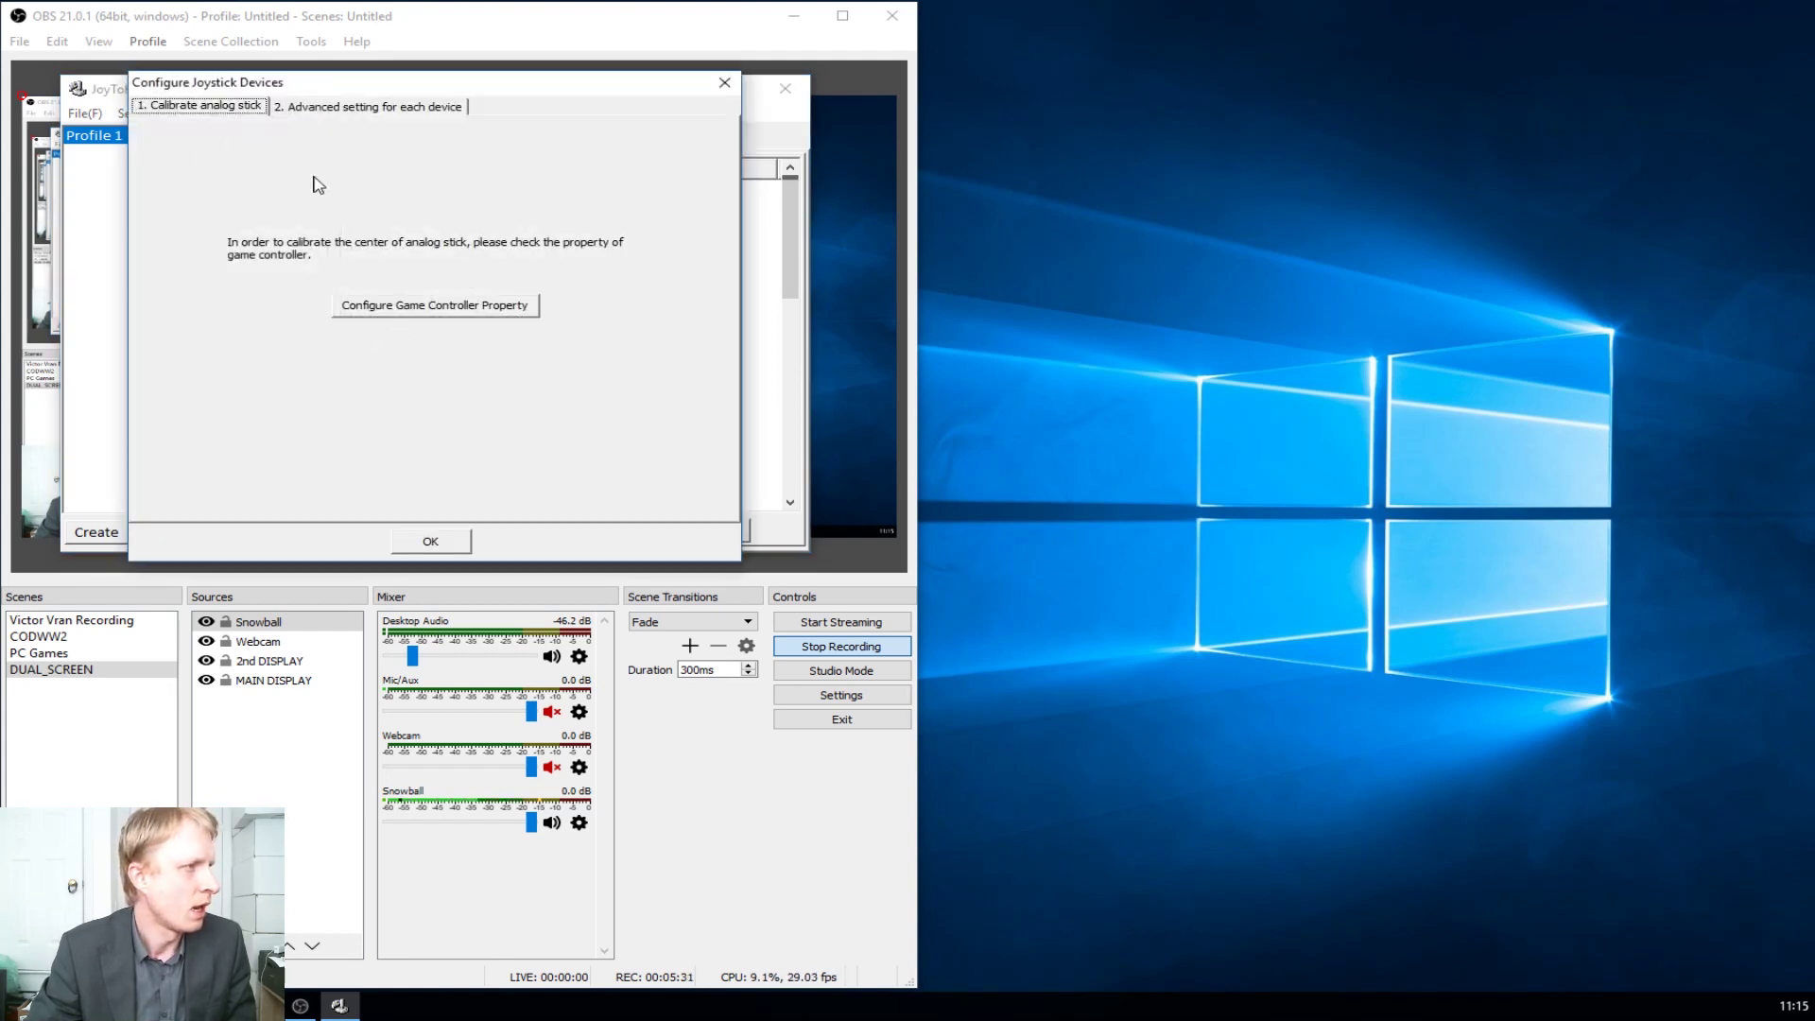
{"action": "left_click_drag", "start_coordinate": [347, 91], "coordinate": [300, 89]}
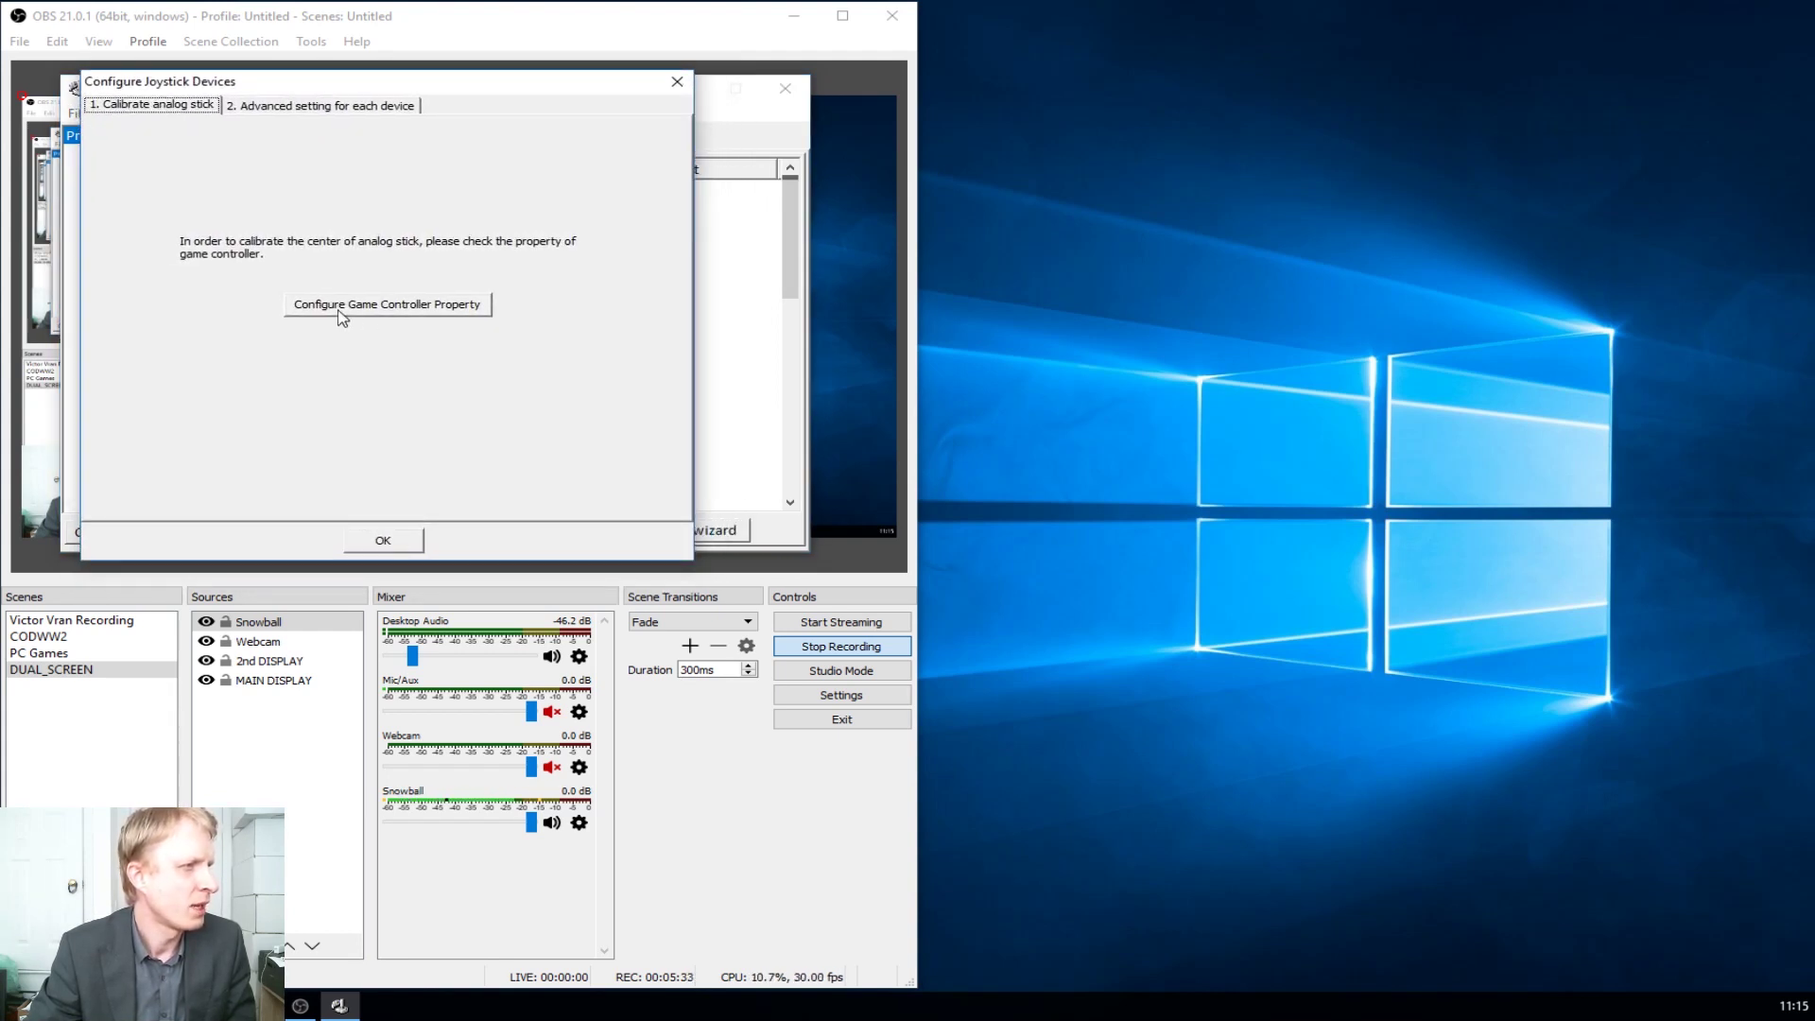
{"action": "left_click", "coordinate": [395, 310]}
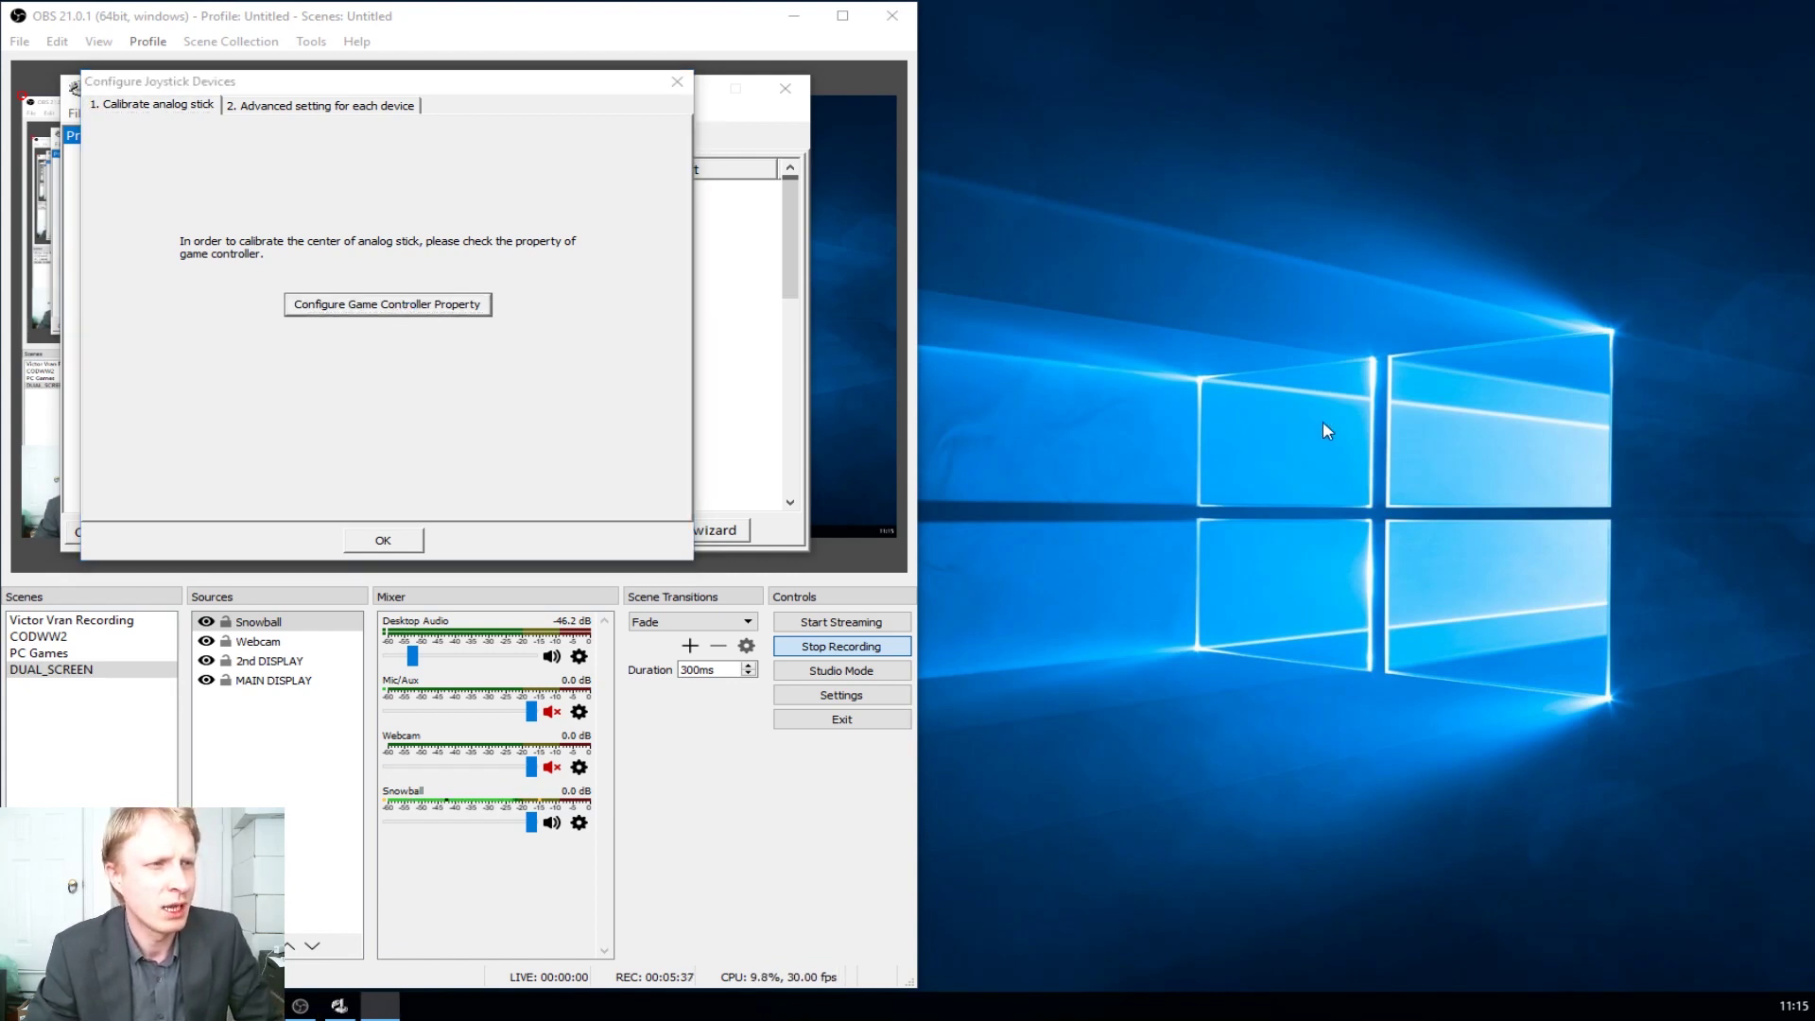
{"action": "left_click_drag", "start_coordinate": [1328, 142], "coordinate": [1227, 141]}
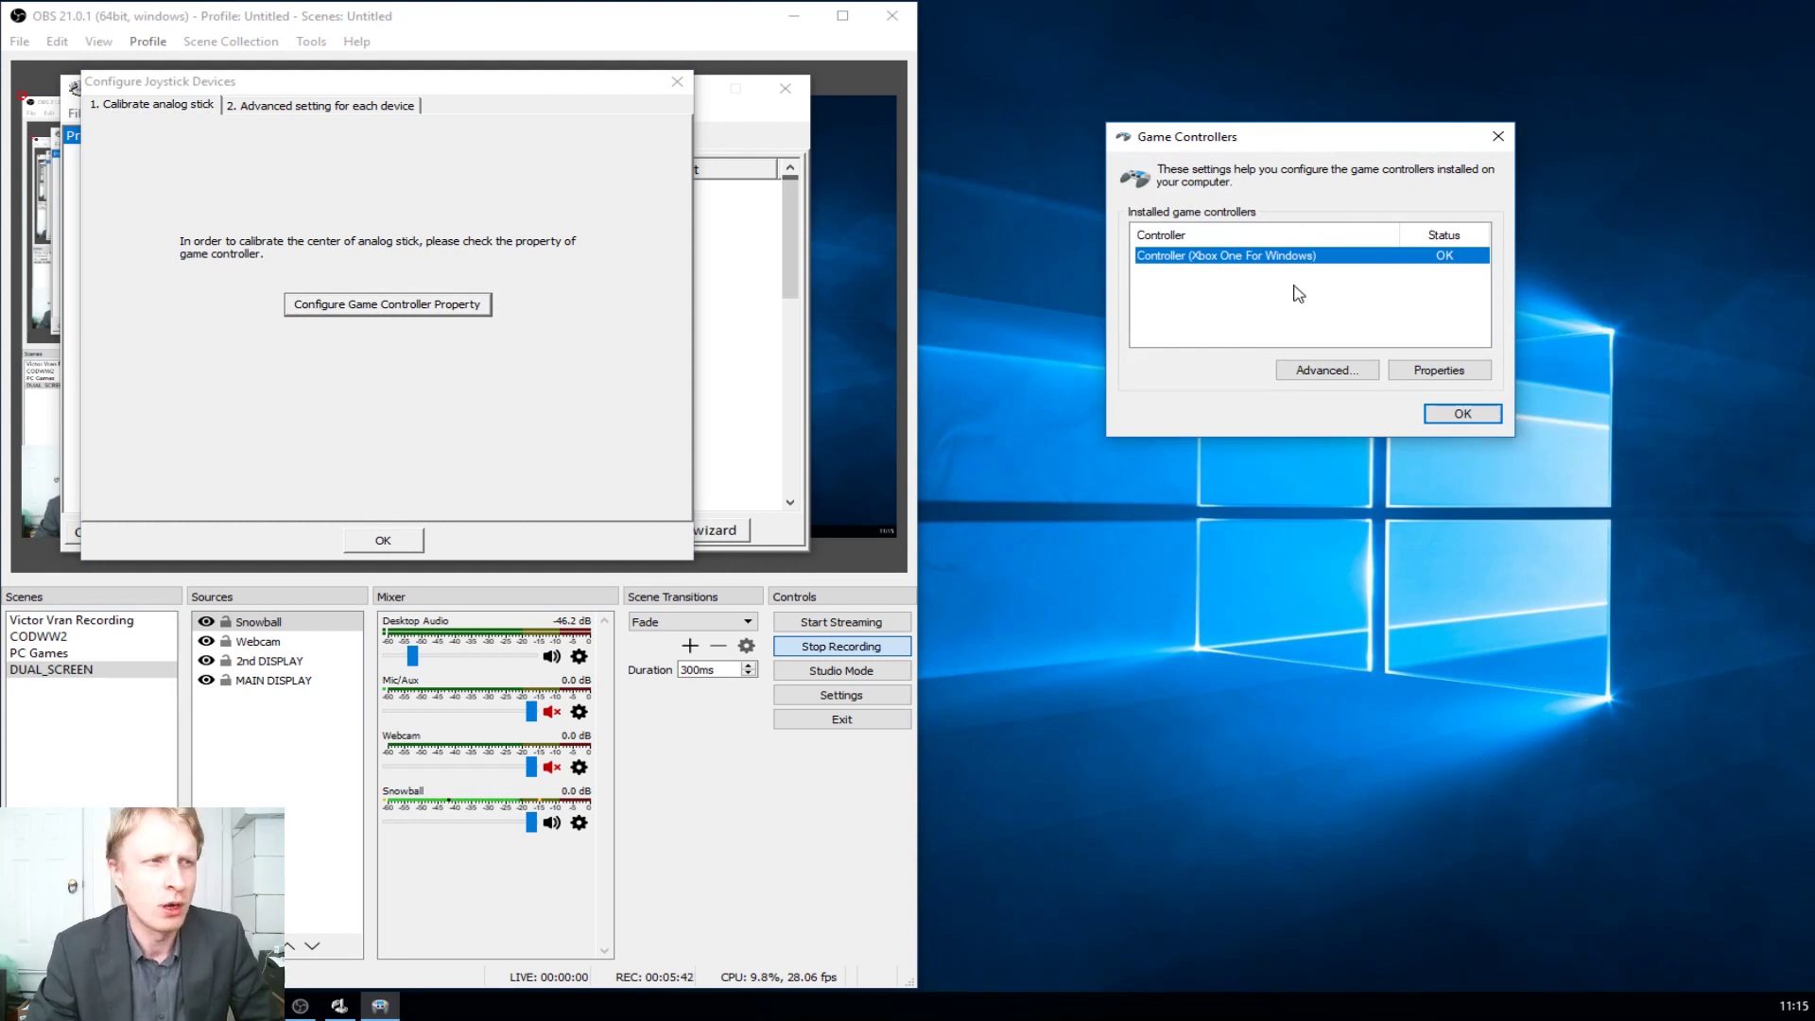
{"action": "left_click", "coordinate": [1432, 369]}
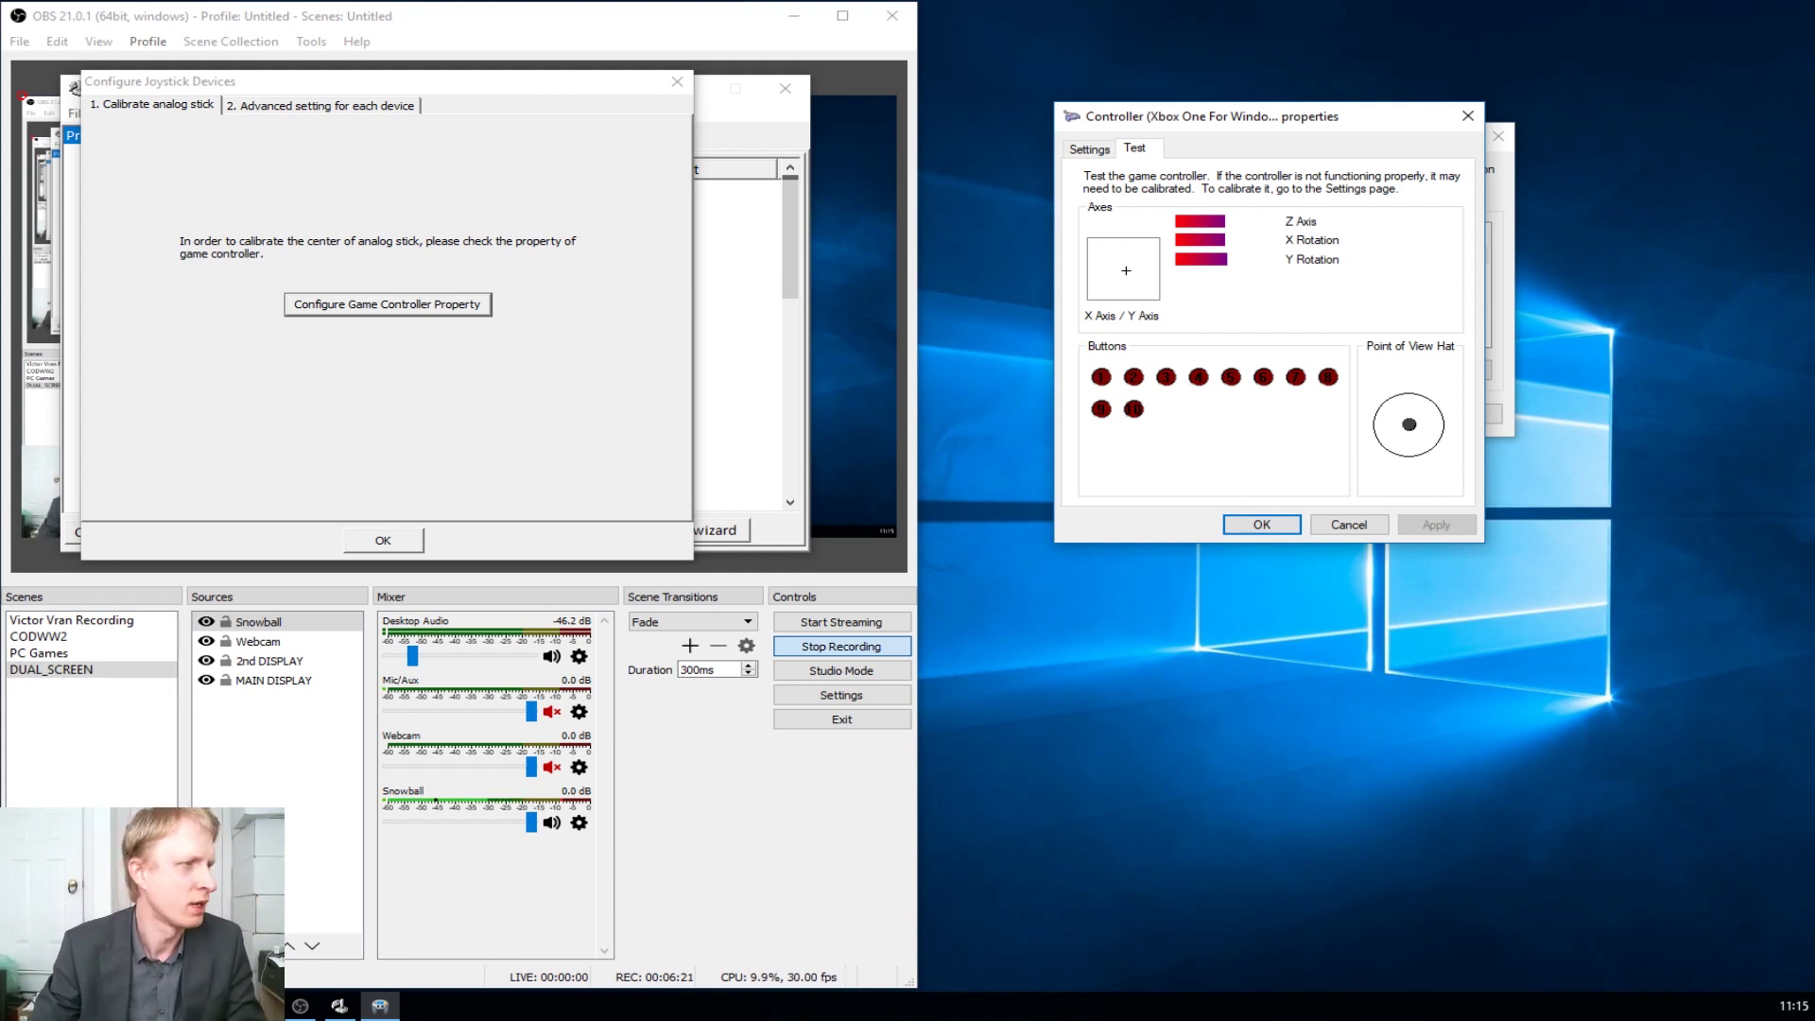
{"action": "left_click", "coordinate": [376, 544]}
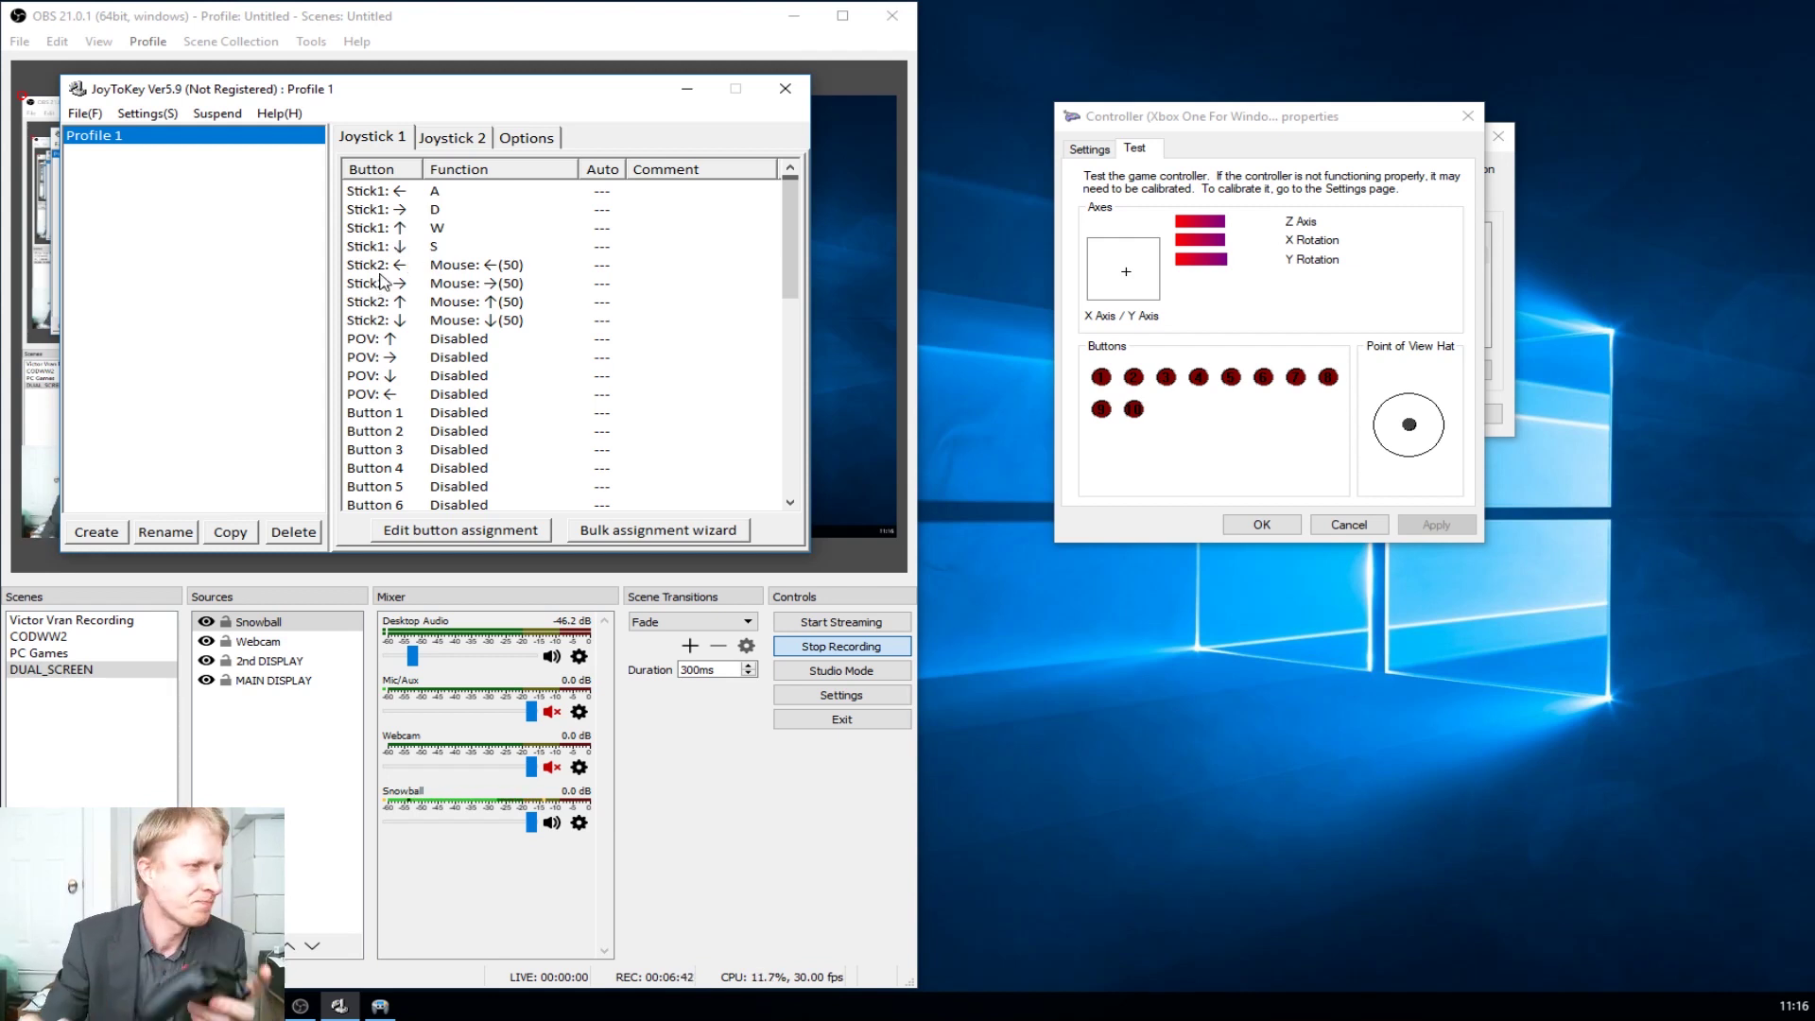
Try a horizontal cursor movement of -100 for the Stick2 left assignment and restore it to -50
{"action": "double_click", "coordinate": [495, 268]}
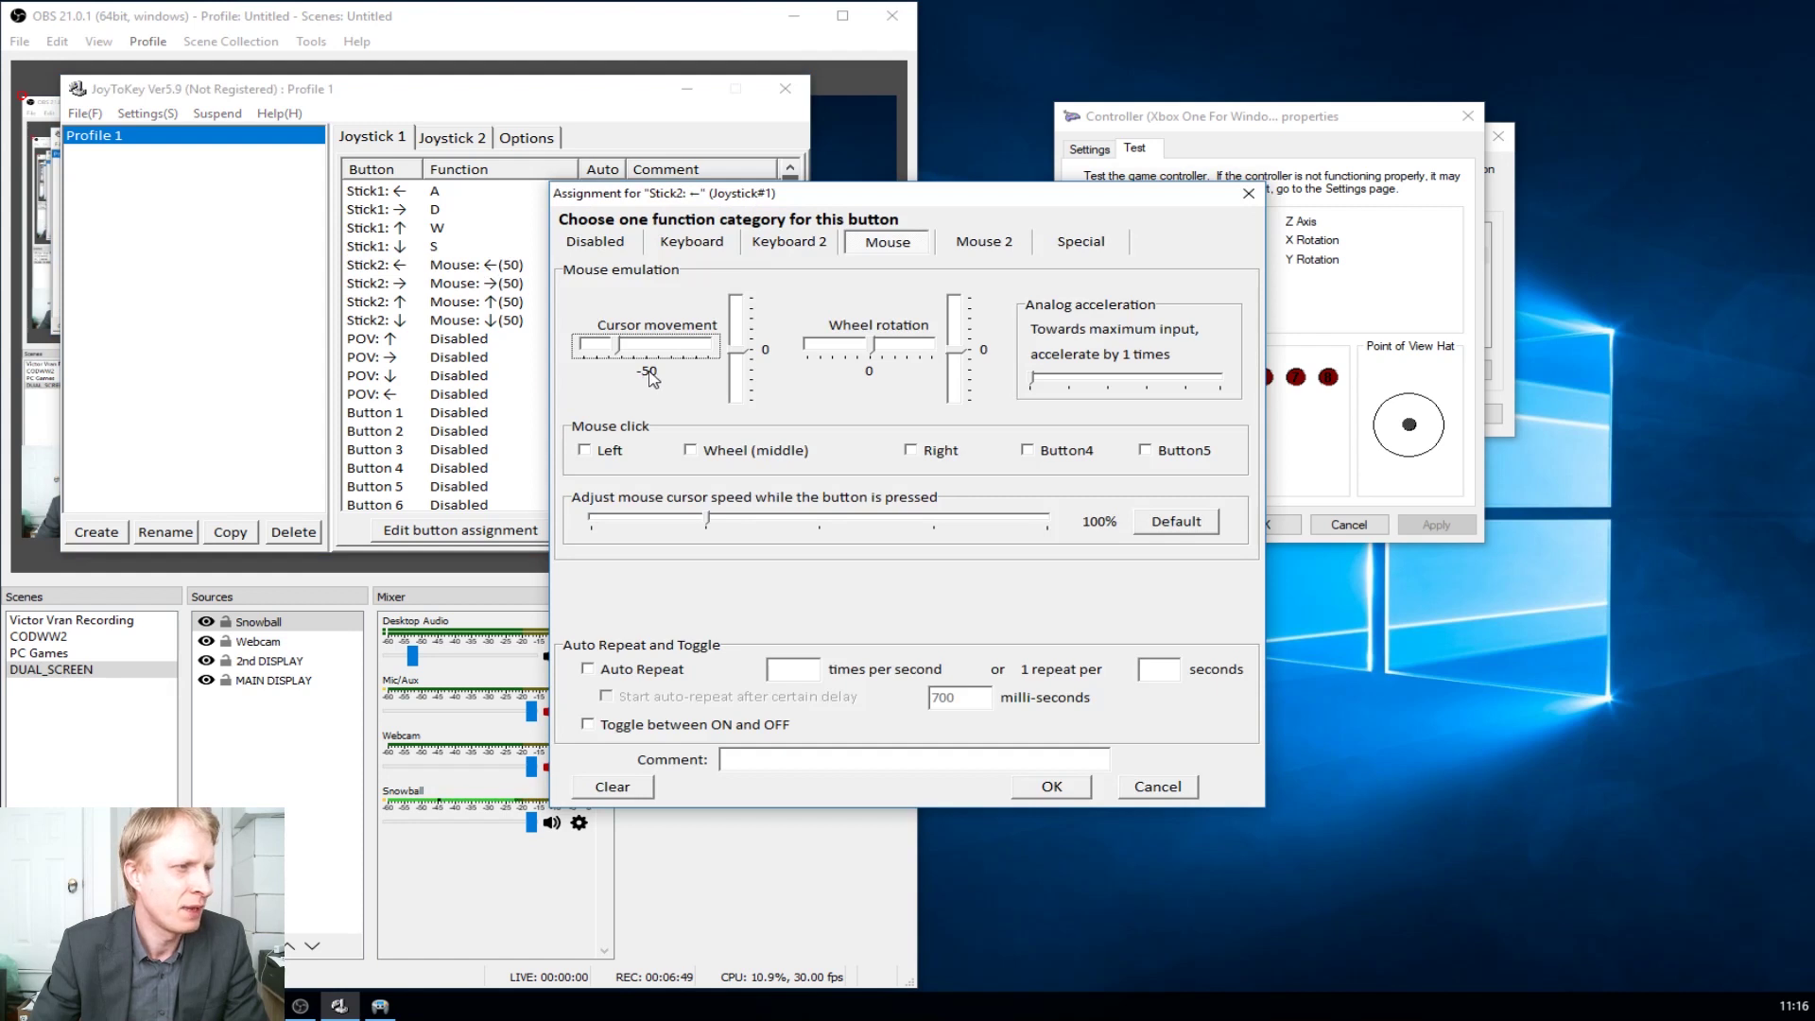
{"action": "left_click_drag", "start_coordinate": [621, 349], "coordinate": [554, 351]}
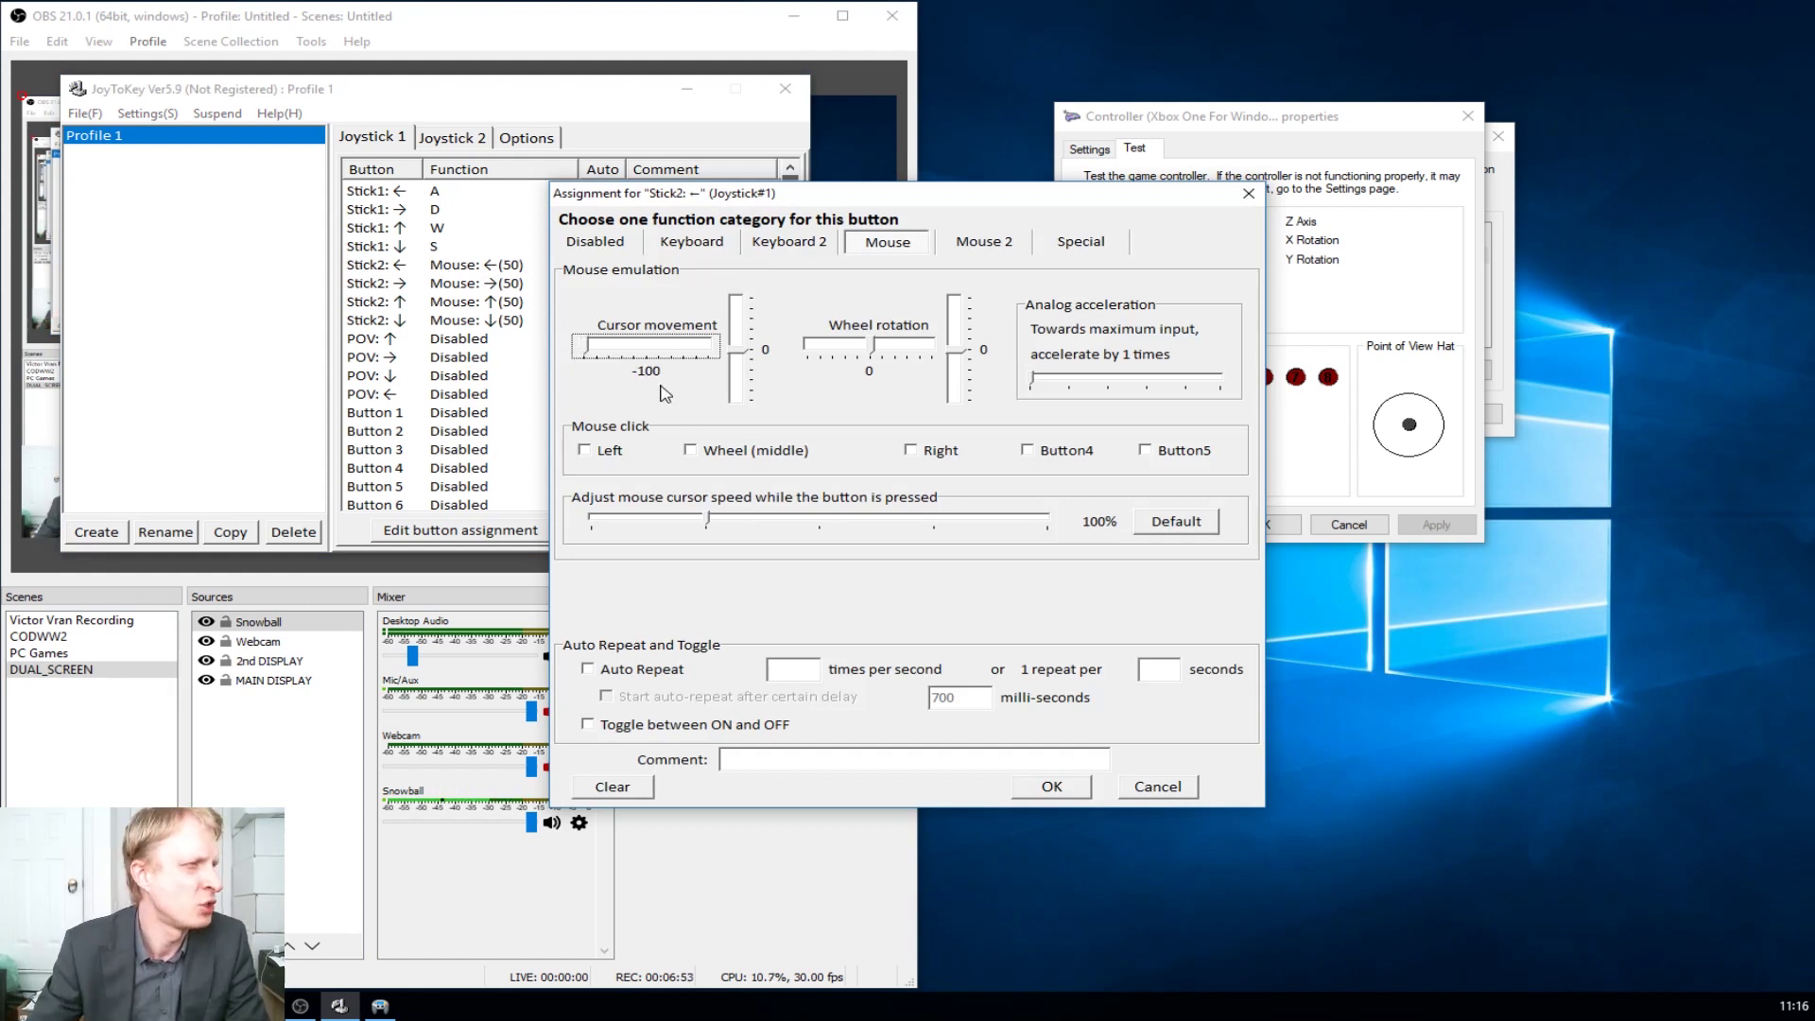
{"action": "left_click_drag", "start_coordinate": [589, 349], "coordinate": [680, 358]}
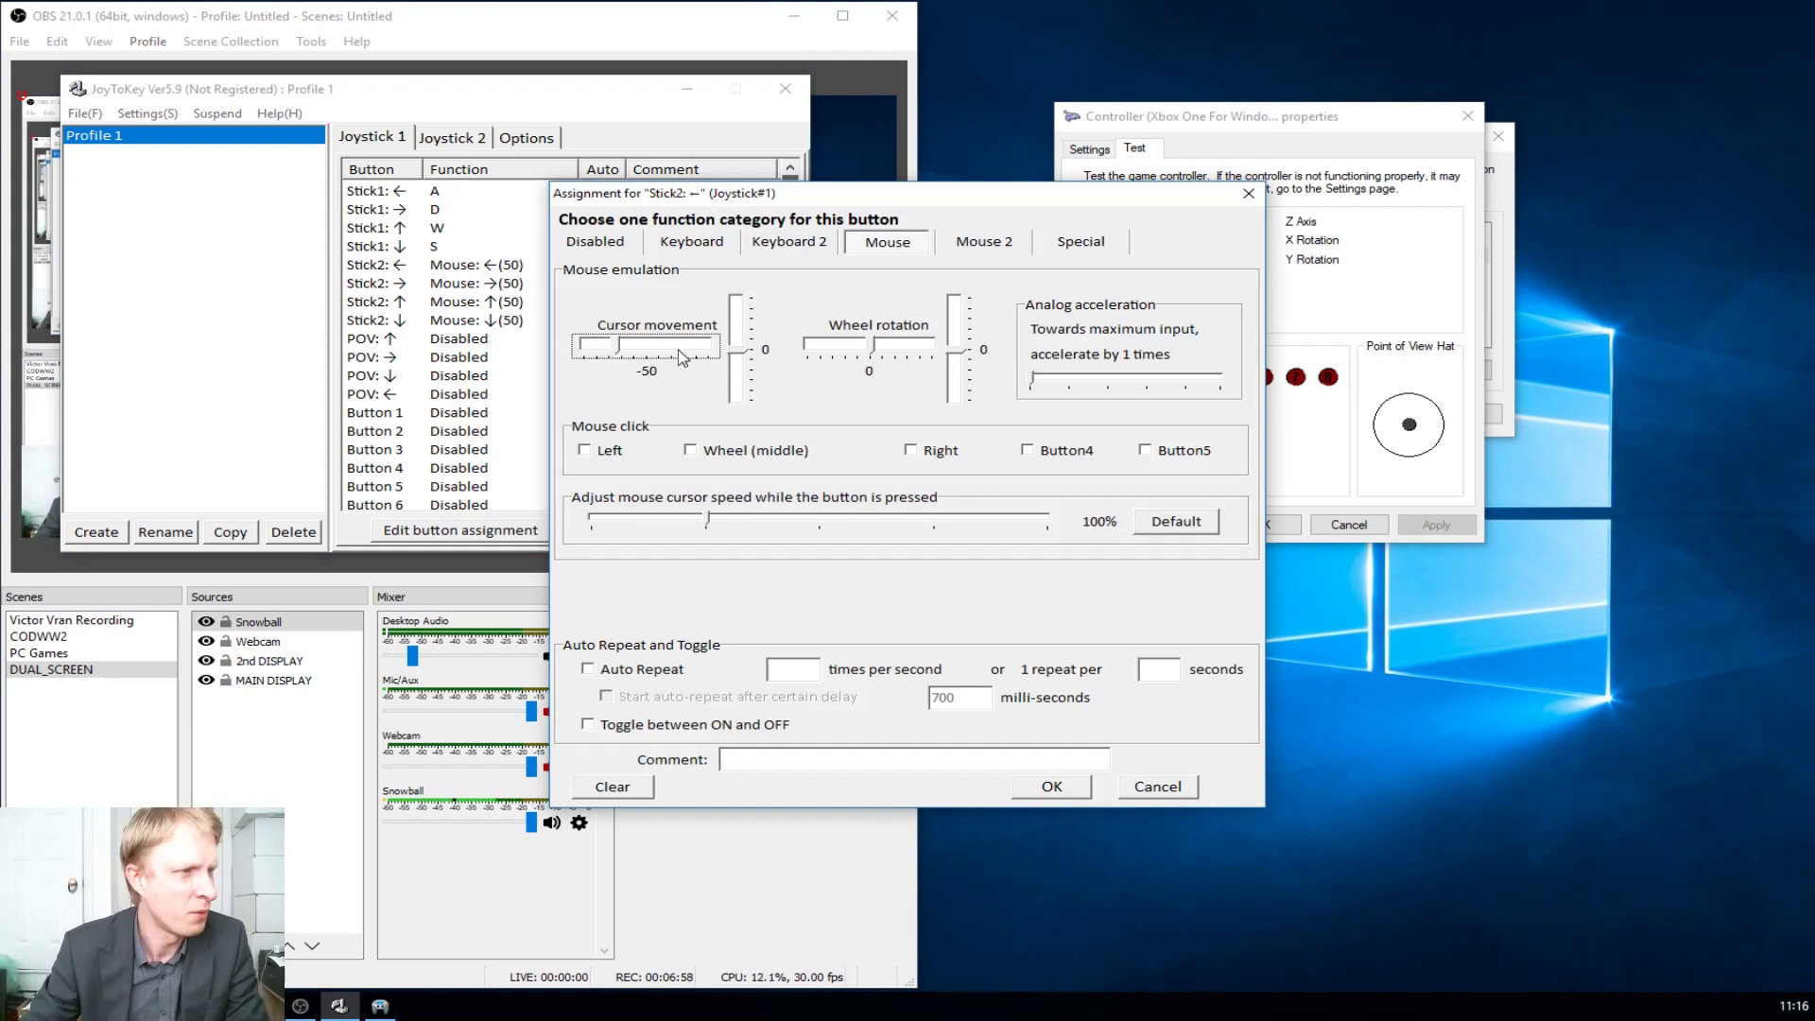
{"action": "left_click", "coordinate": [1060, 790]}
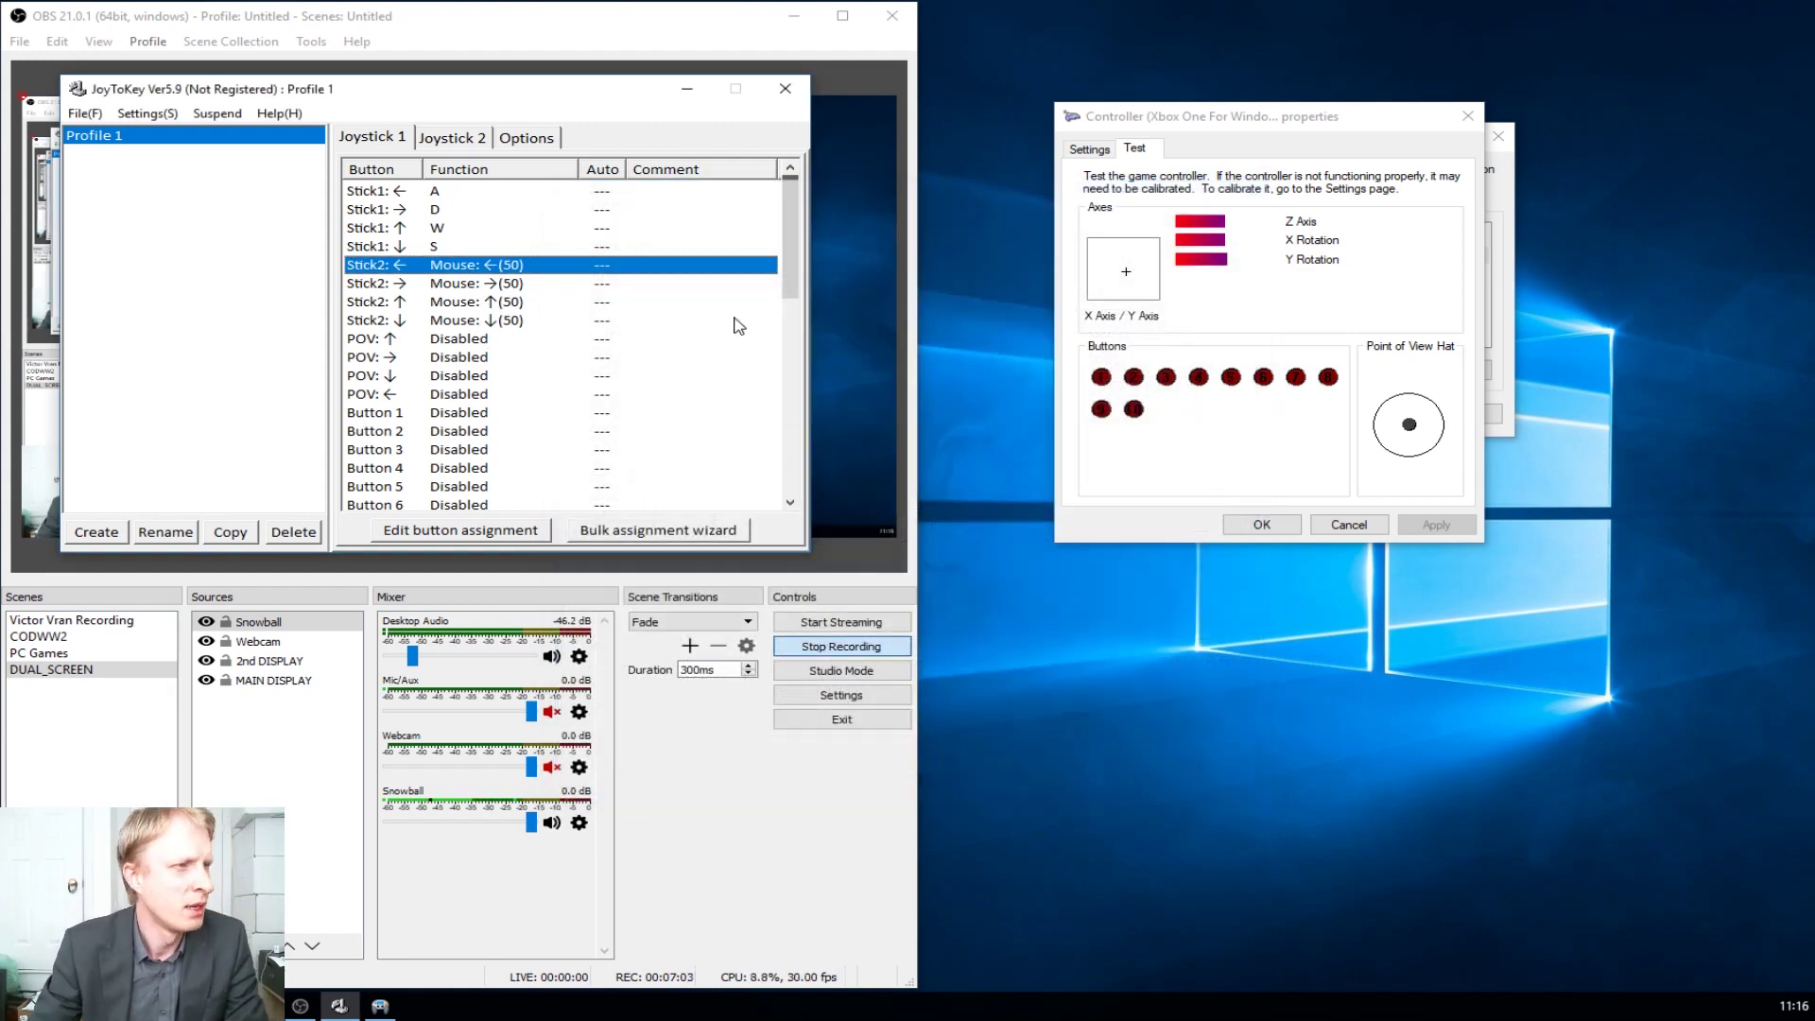
Identify the reload button in the controller test and assign the R key to Button 5
{"action": "left_click_drag", "start_coordinate": [790, 276], "coordinate": [789, 323]}
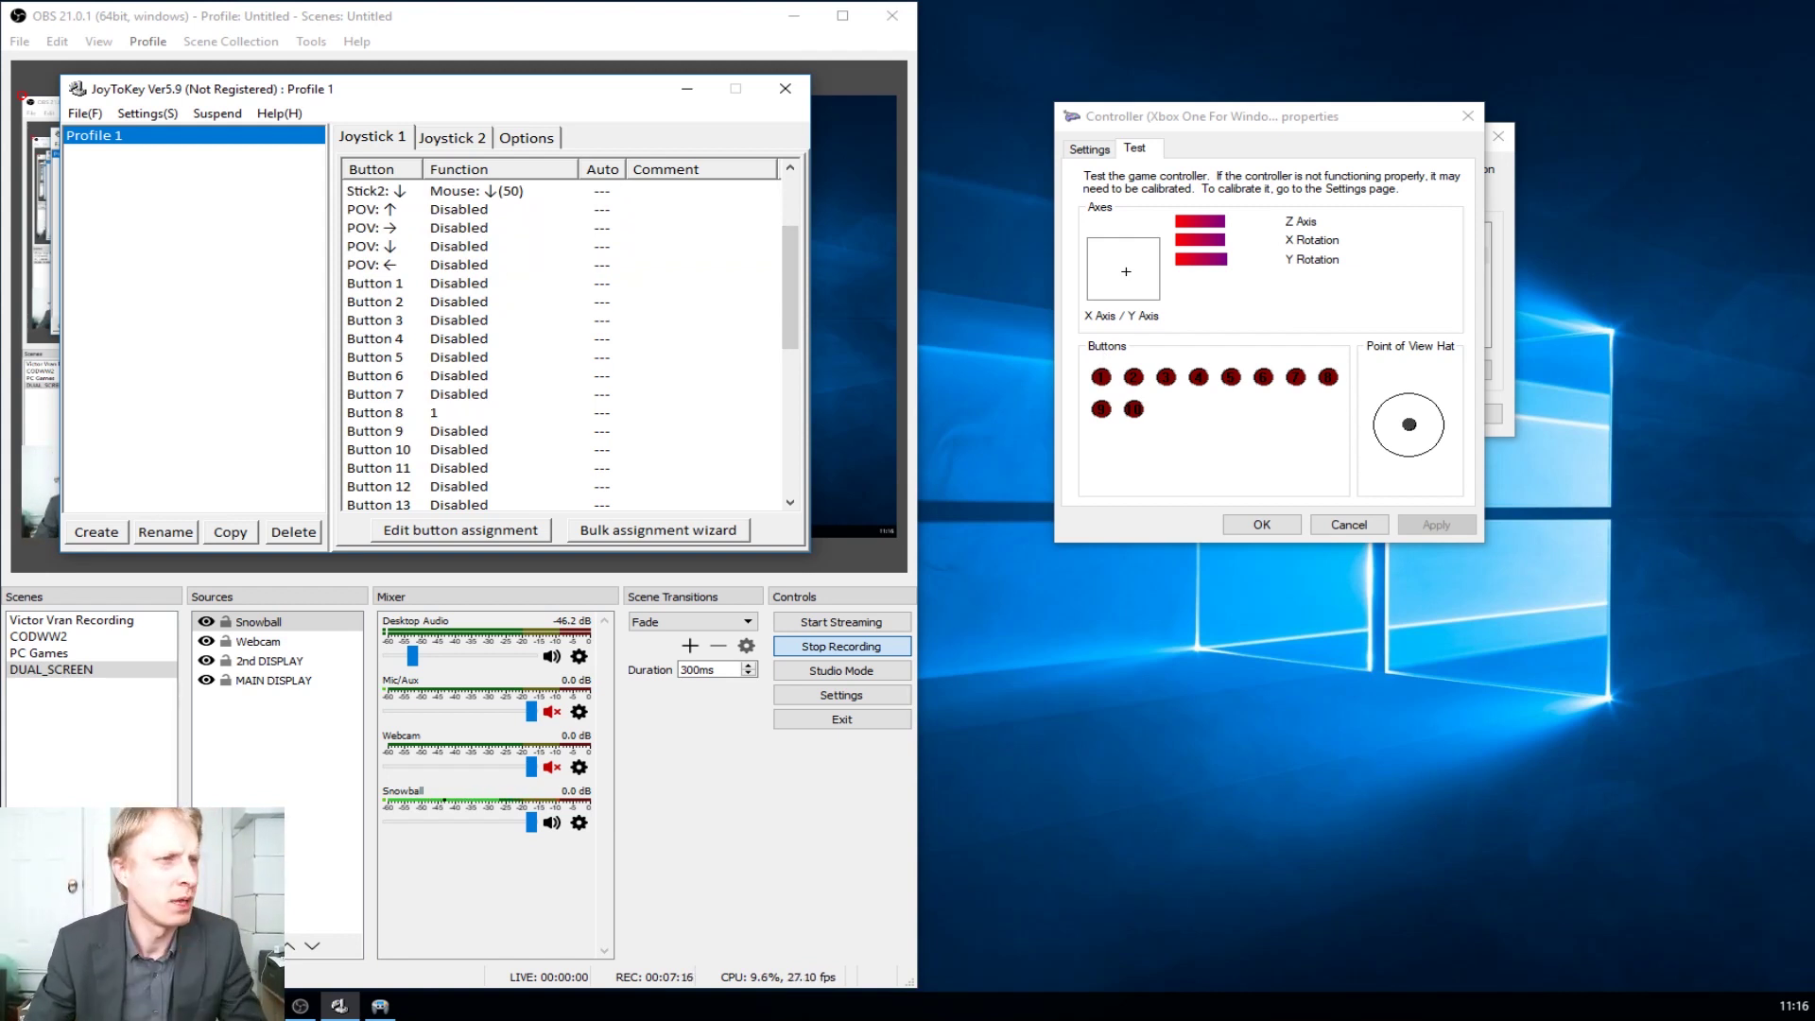
{"action": "left_click_drag", "start_coordinate": [1236, 124], "coordinate": [1250, 140]}
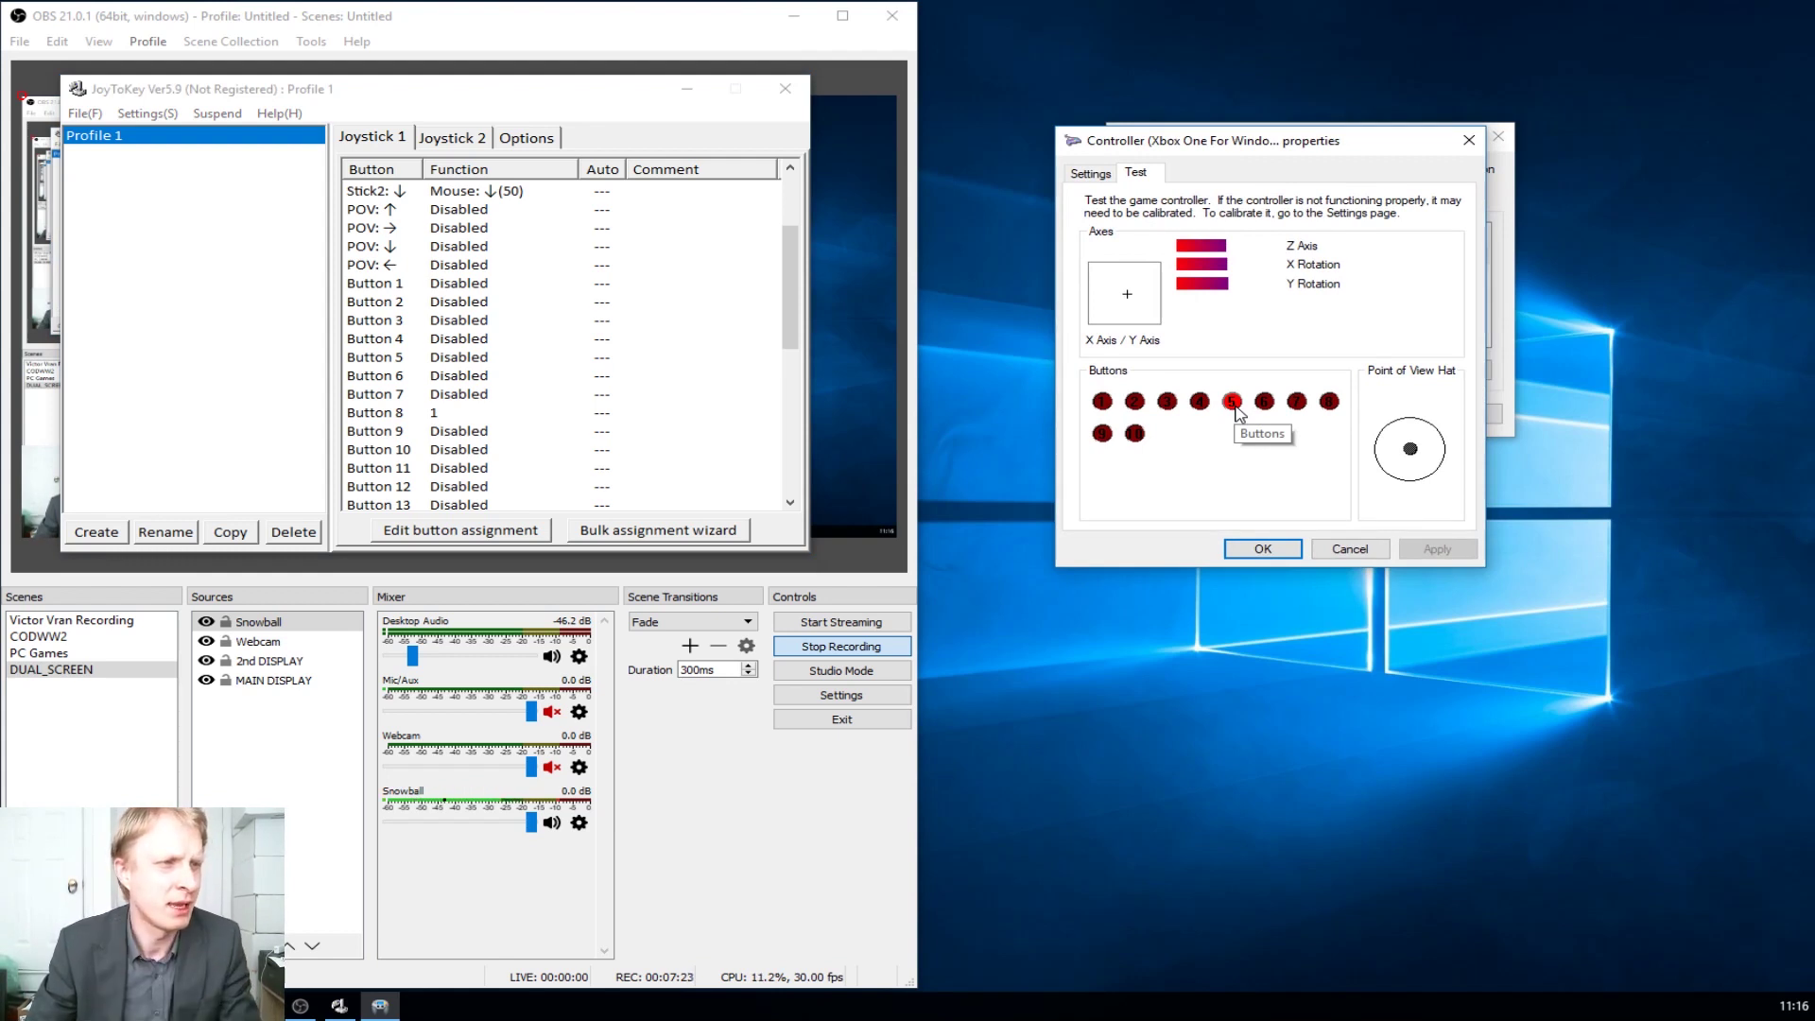
{"action": "double_click", "coordinate": [413, 357]}
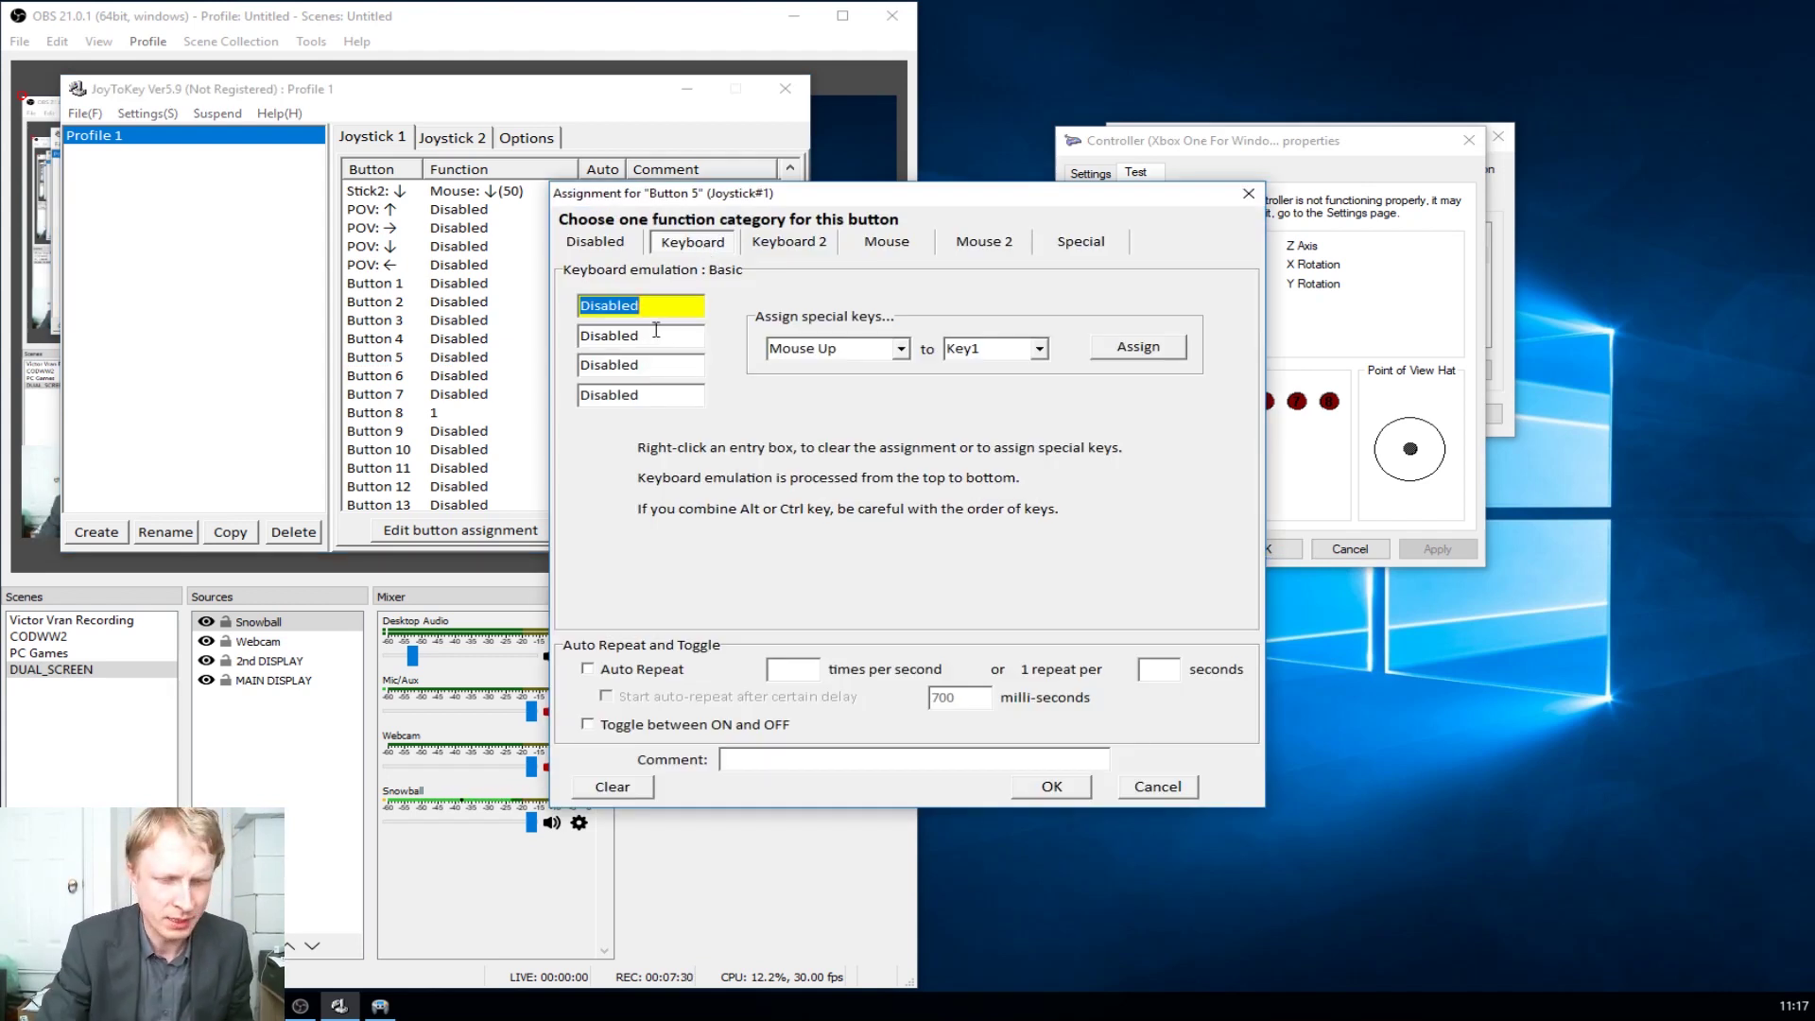
{"action": "key", "text": "r"}
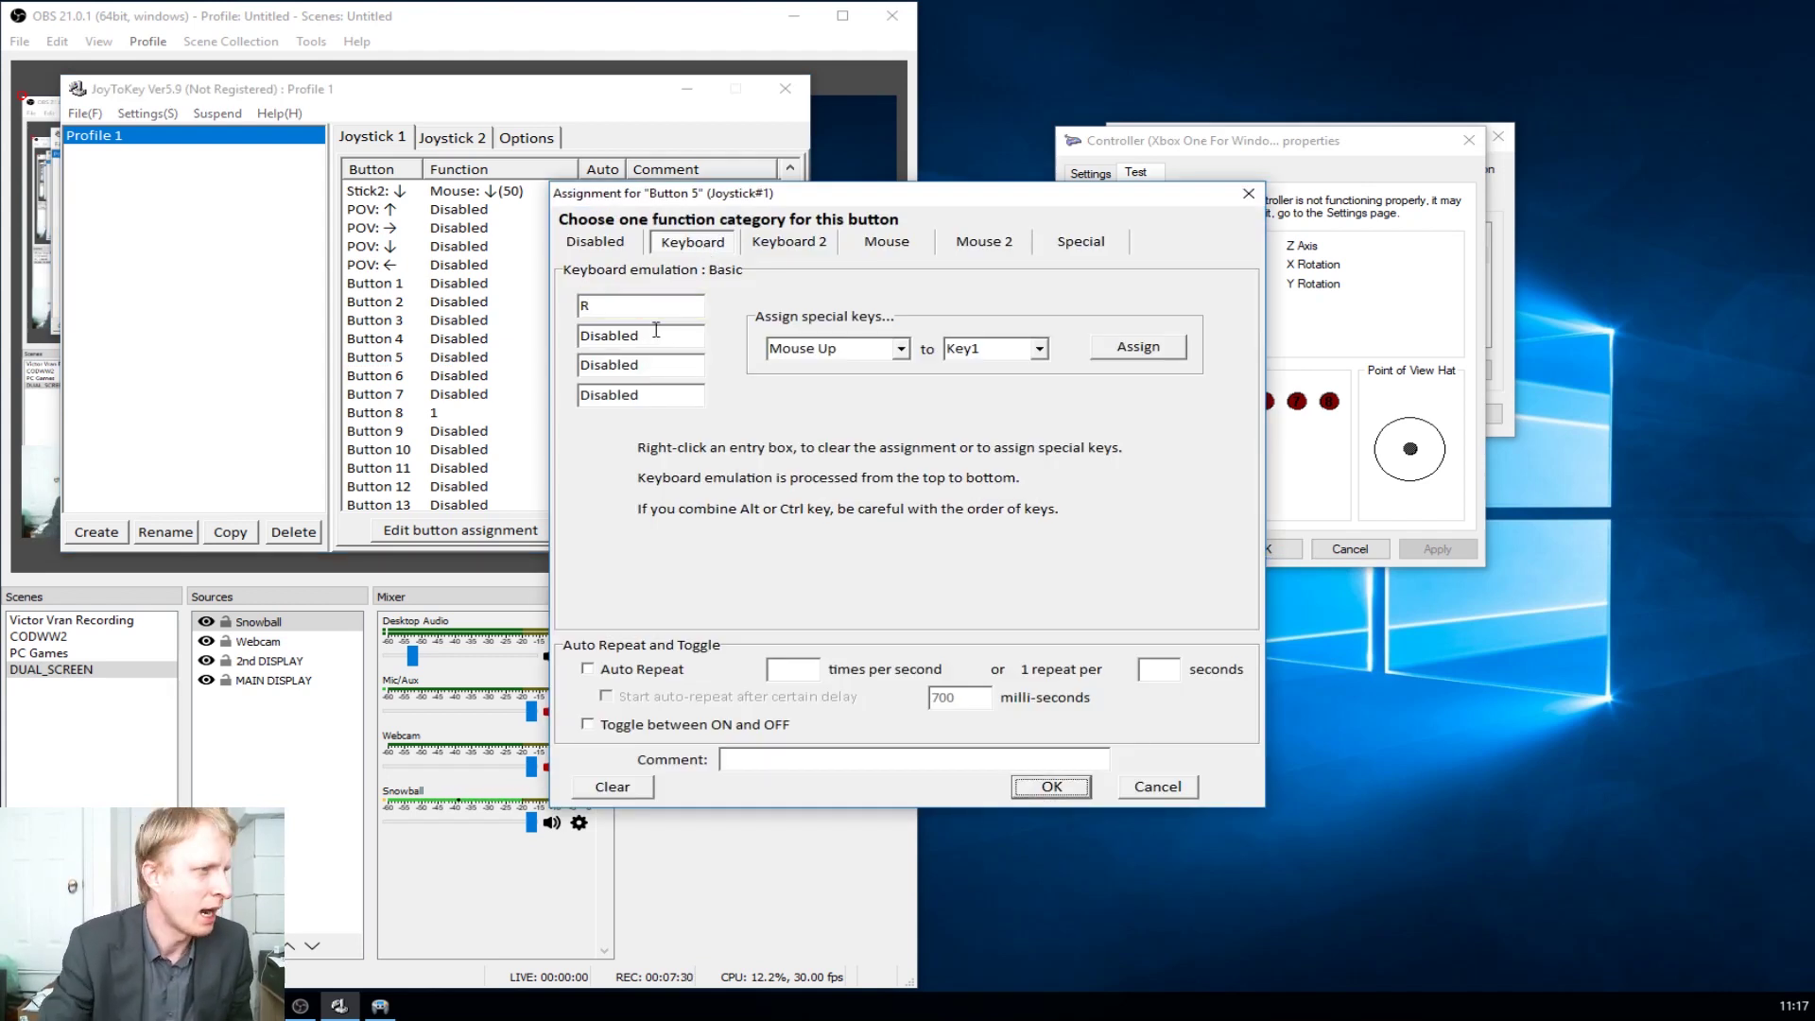
{"action": "left_click", "coordinate": [1052, 788]}
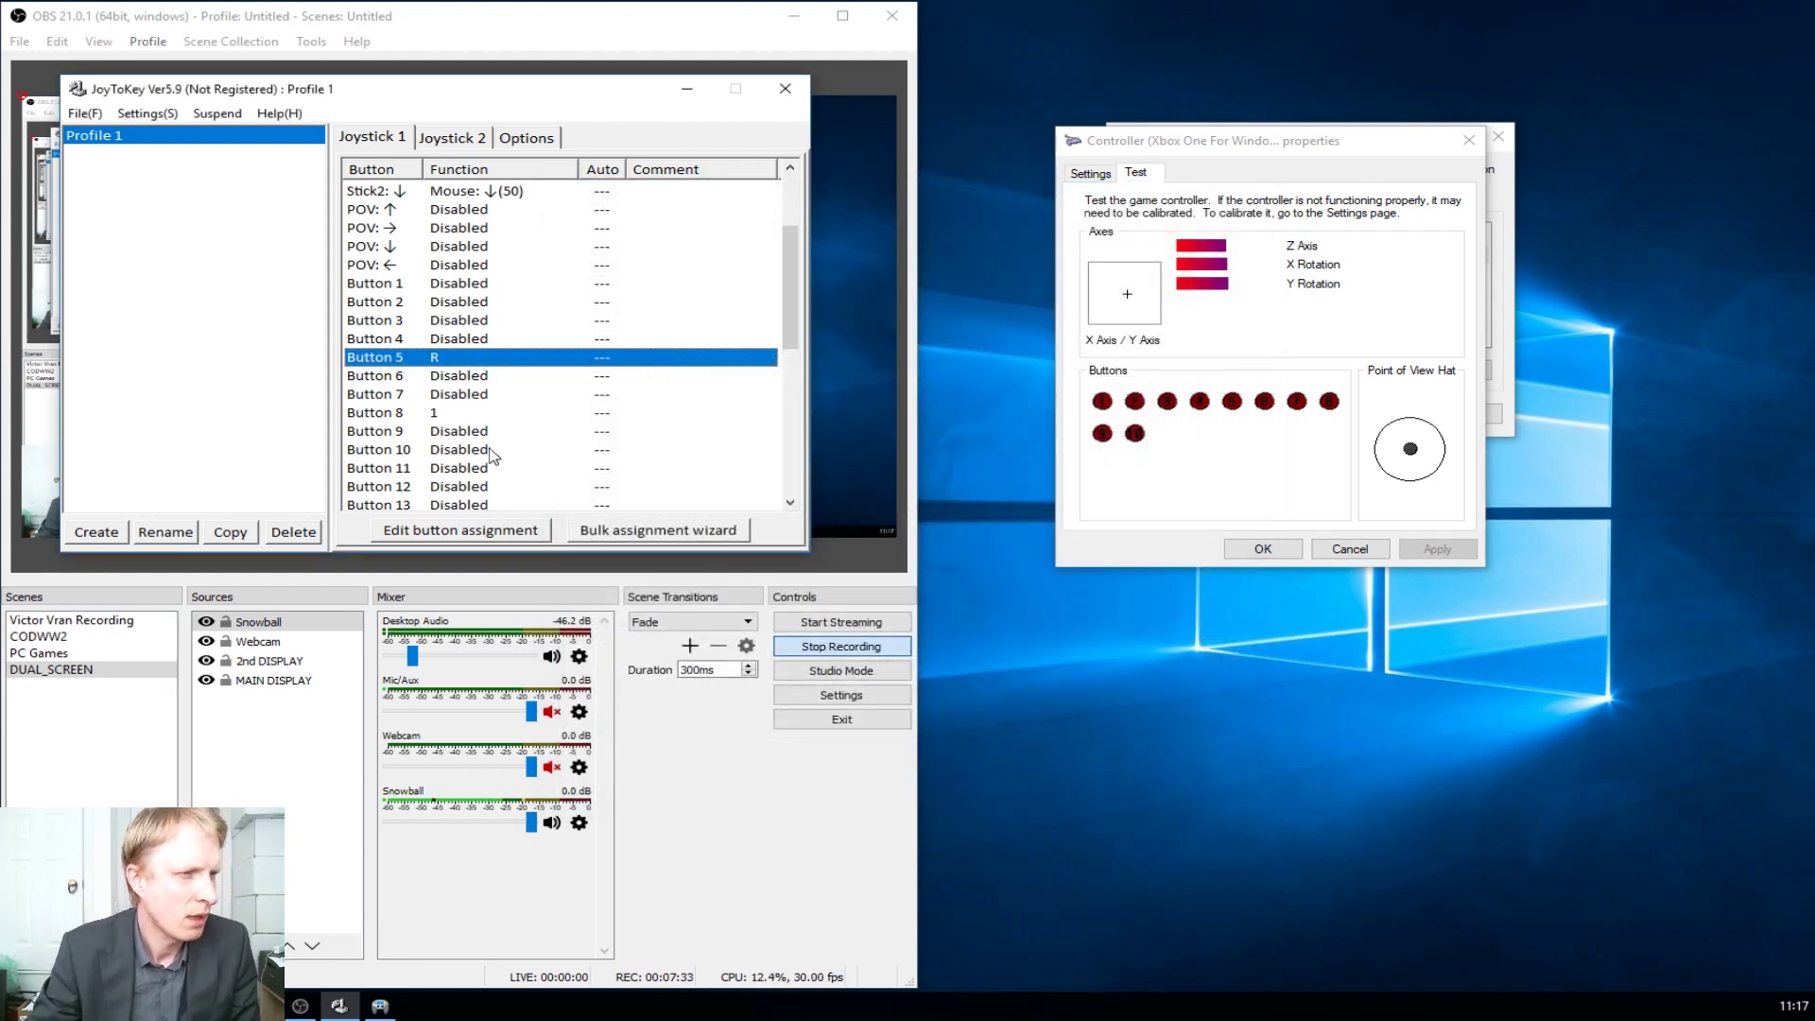
Check the next button in the controller test and assign the F key to Button 6
{"action": "left_click", "coordinate": [1288, 334]}
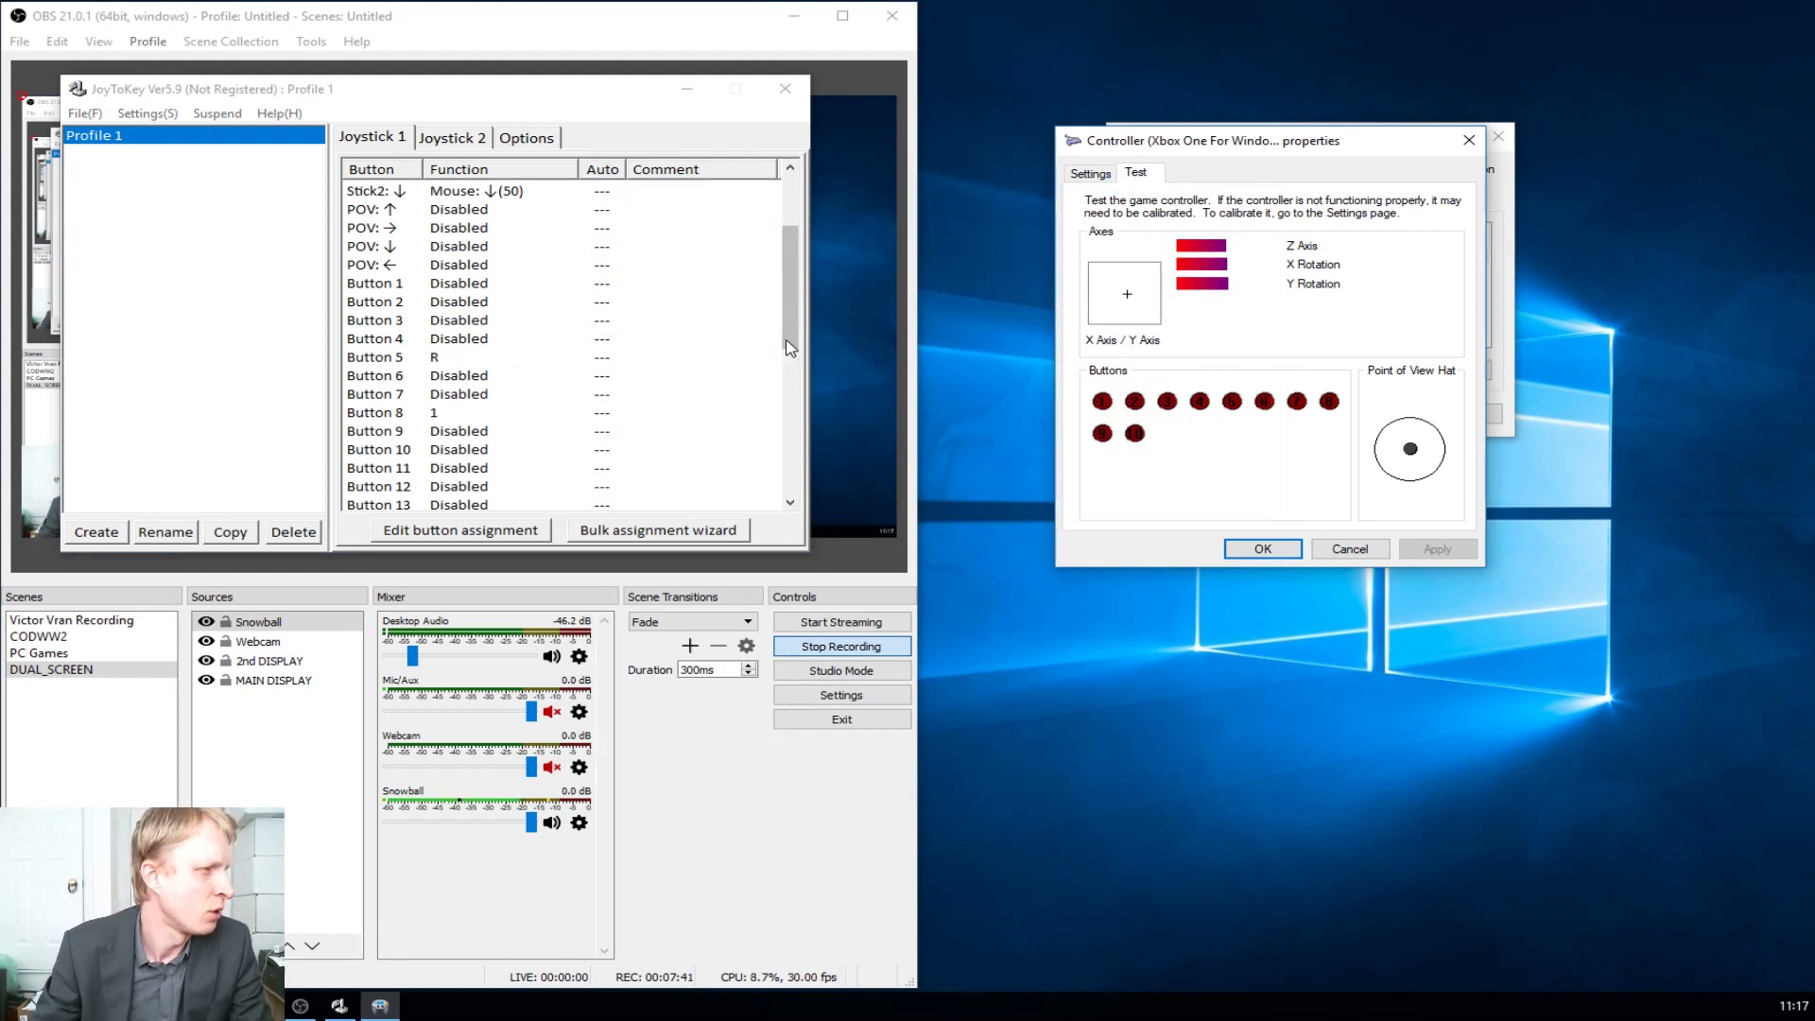
{"action": "double_click", "coordinate": [451, 378]}
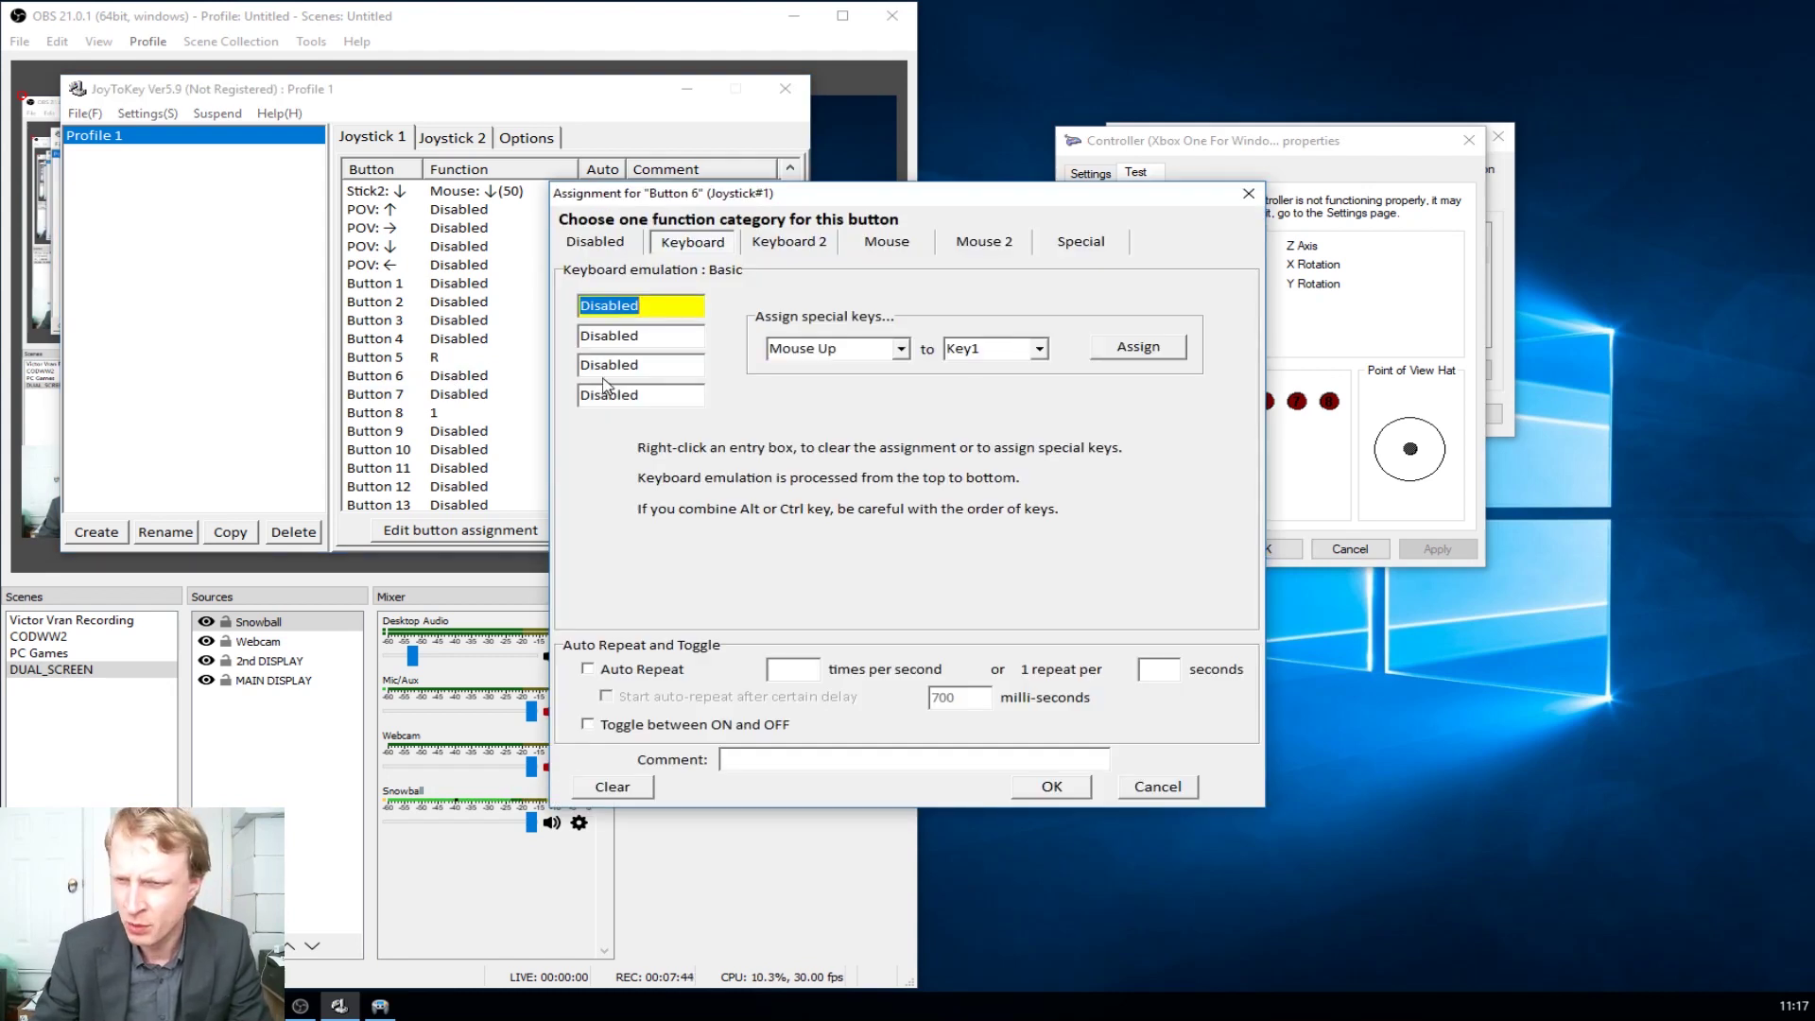
{"action": "key", "text": "f"}
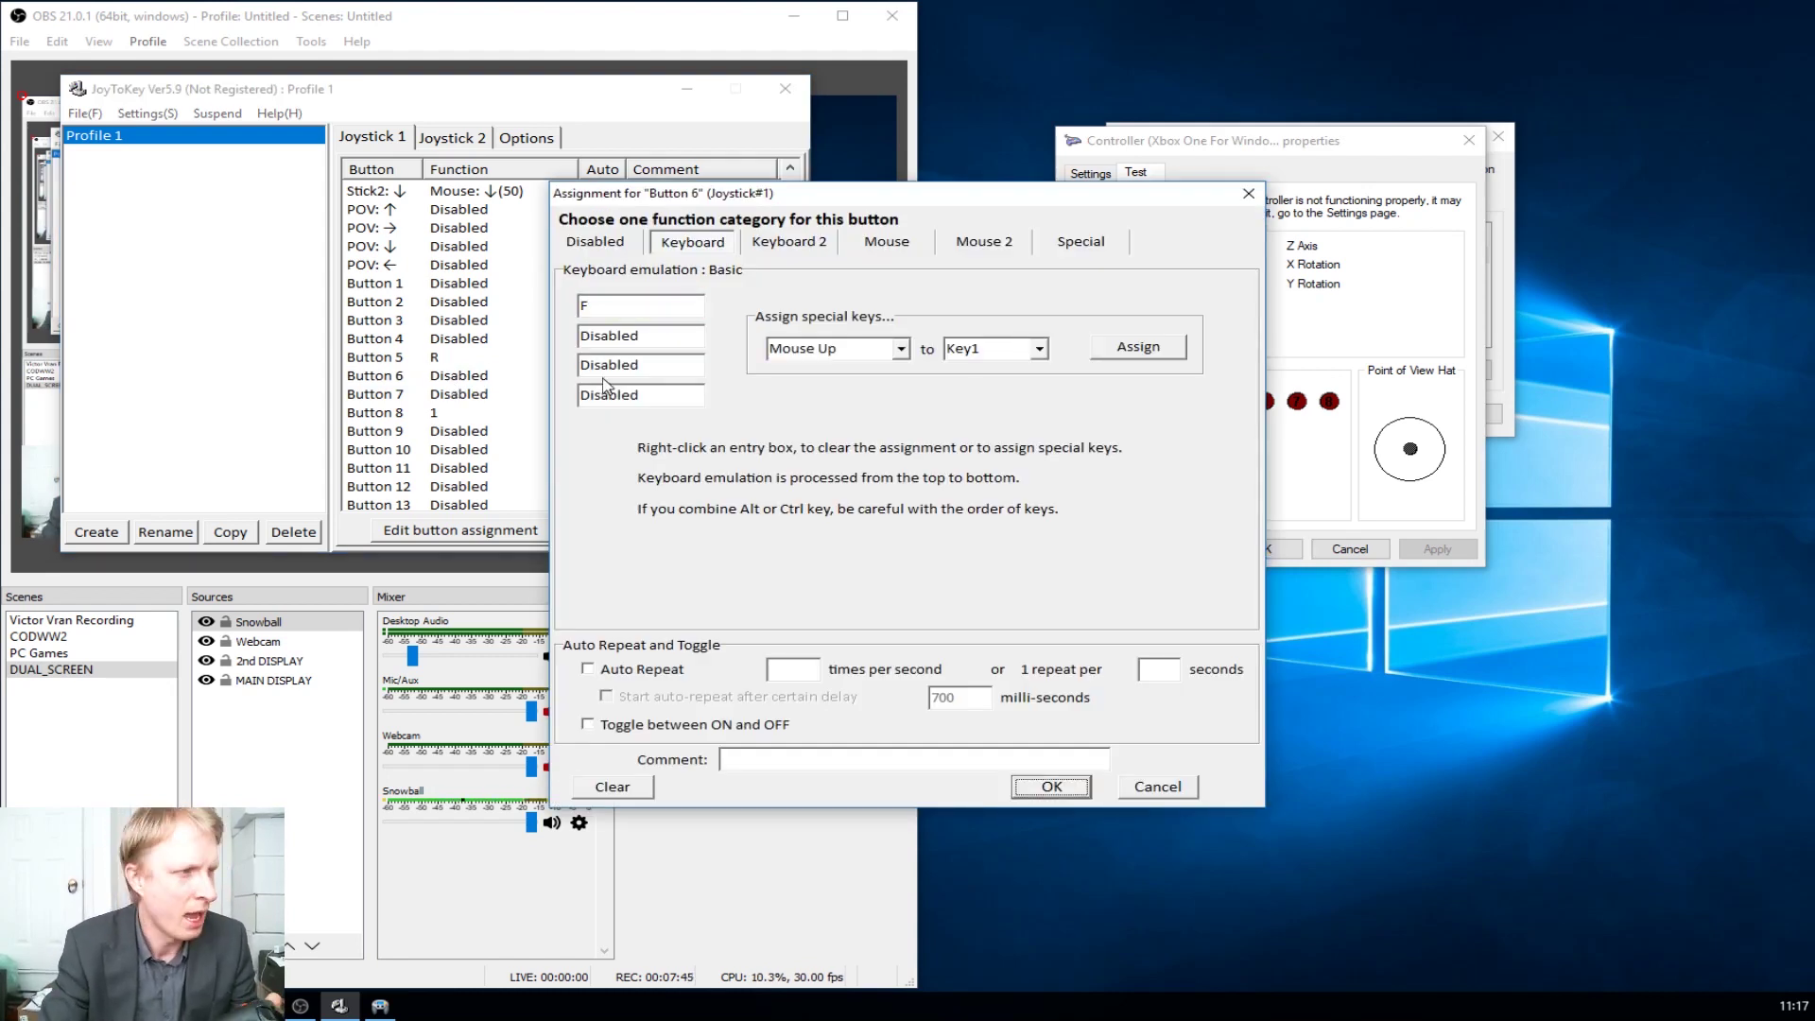
{"action": "left_click", "coordinate": [1066, 794]}
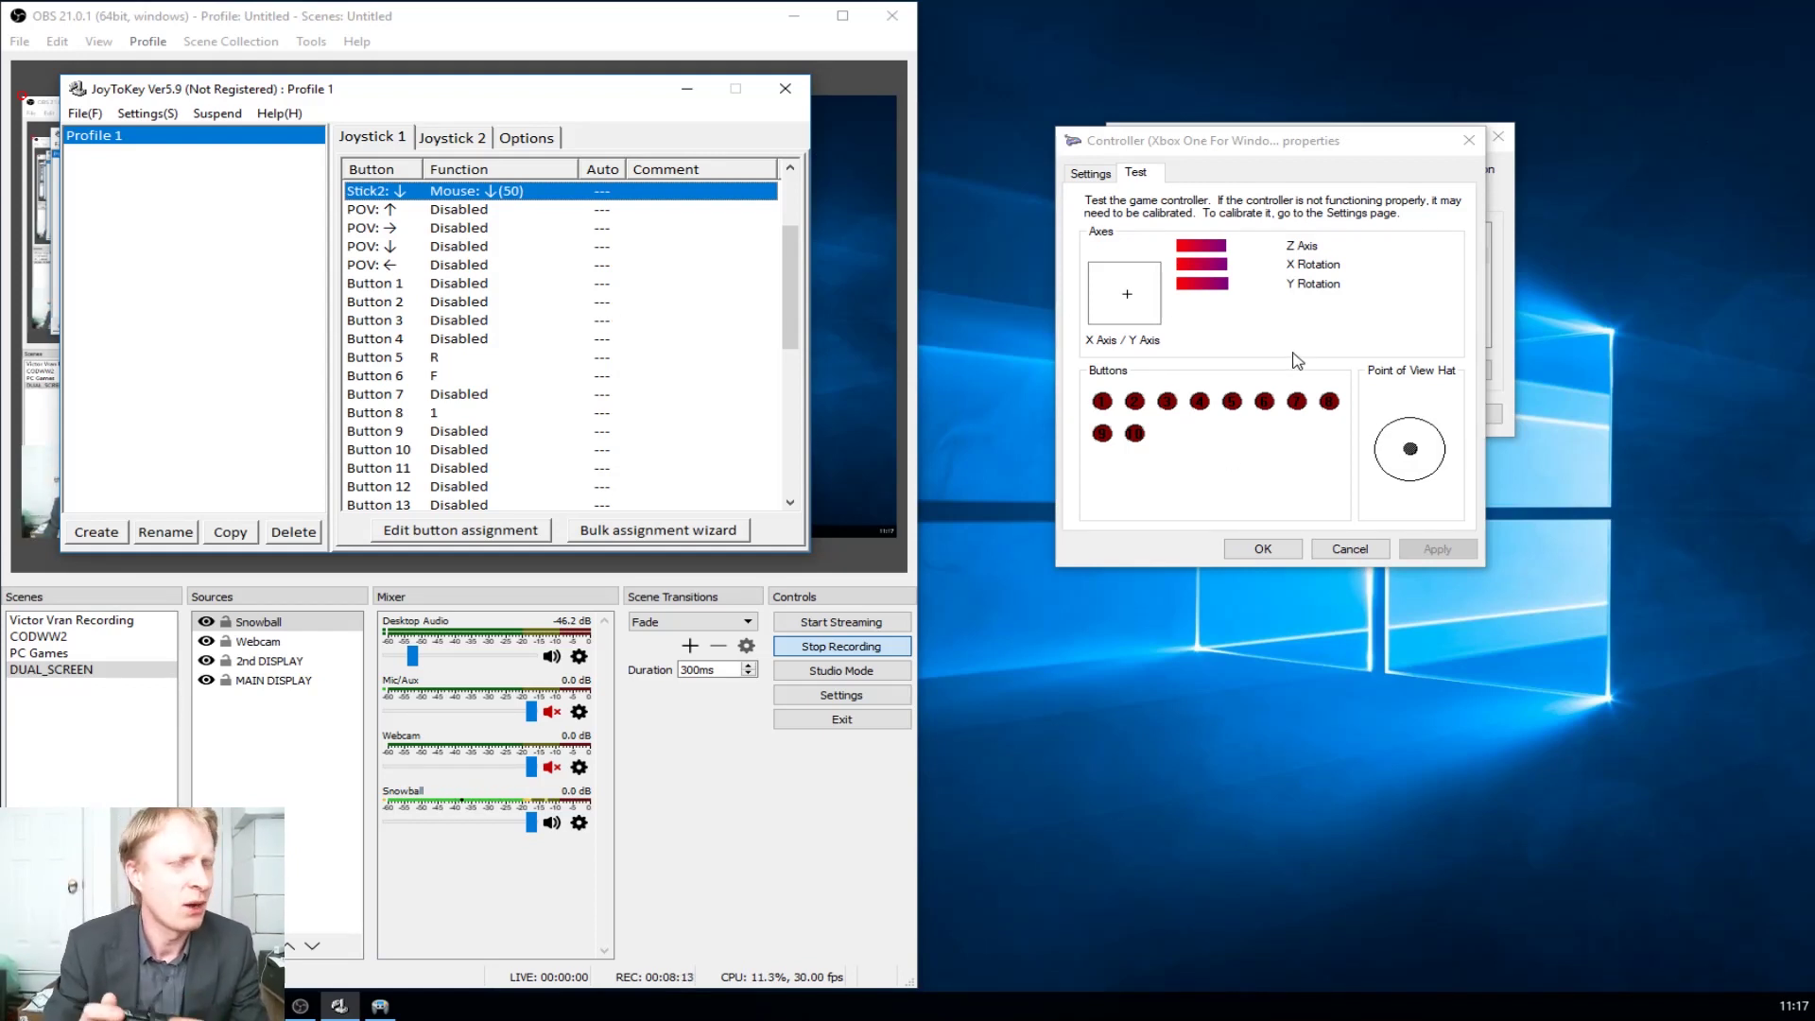
Identify Button 2 in the controller test and assign the left mouse click to it
{"action": "left_click", "coordinate": [1303, 336]}
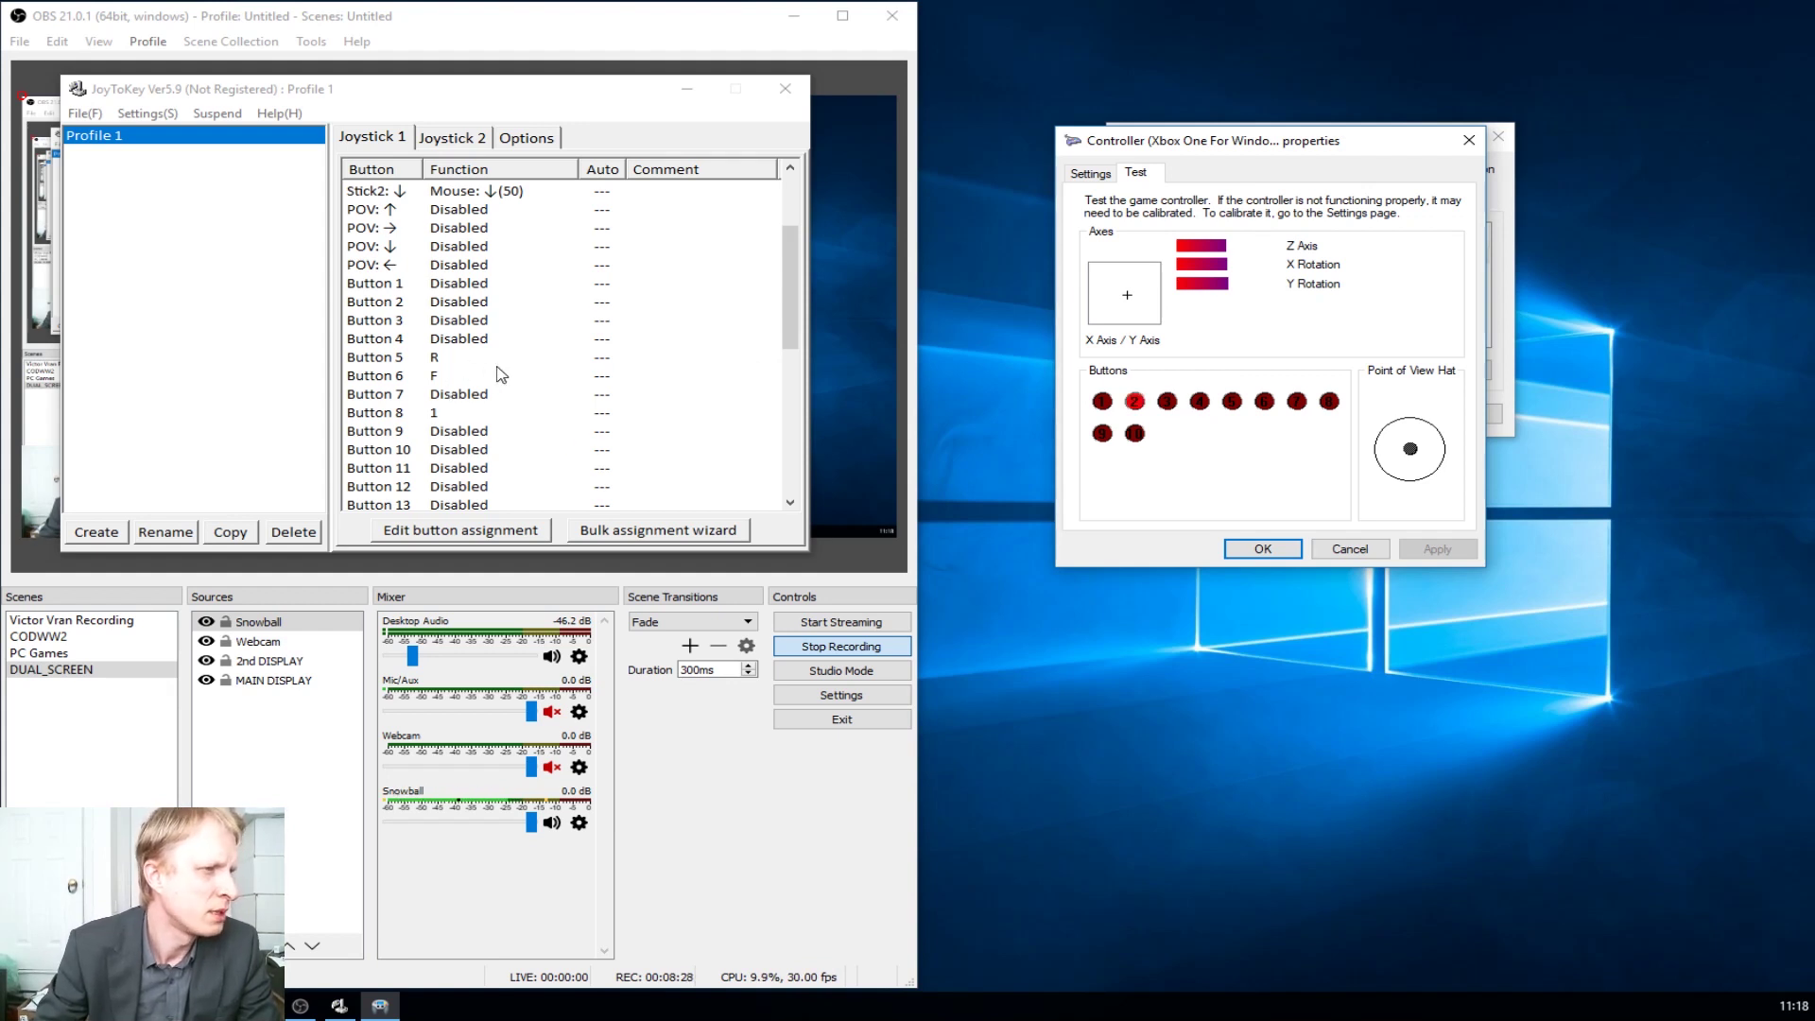
{"action": "double_click", "coordinate": [471, 302]}
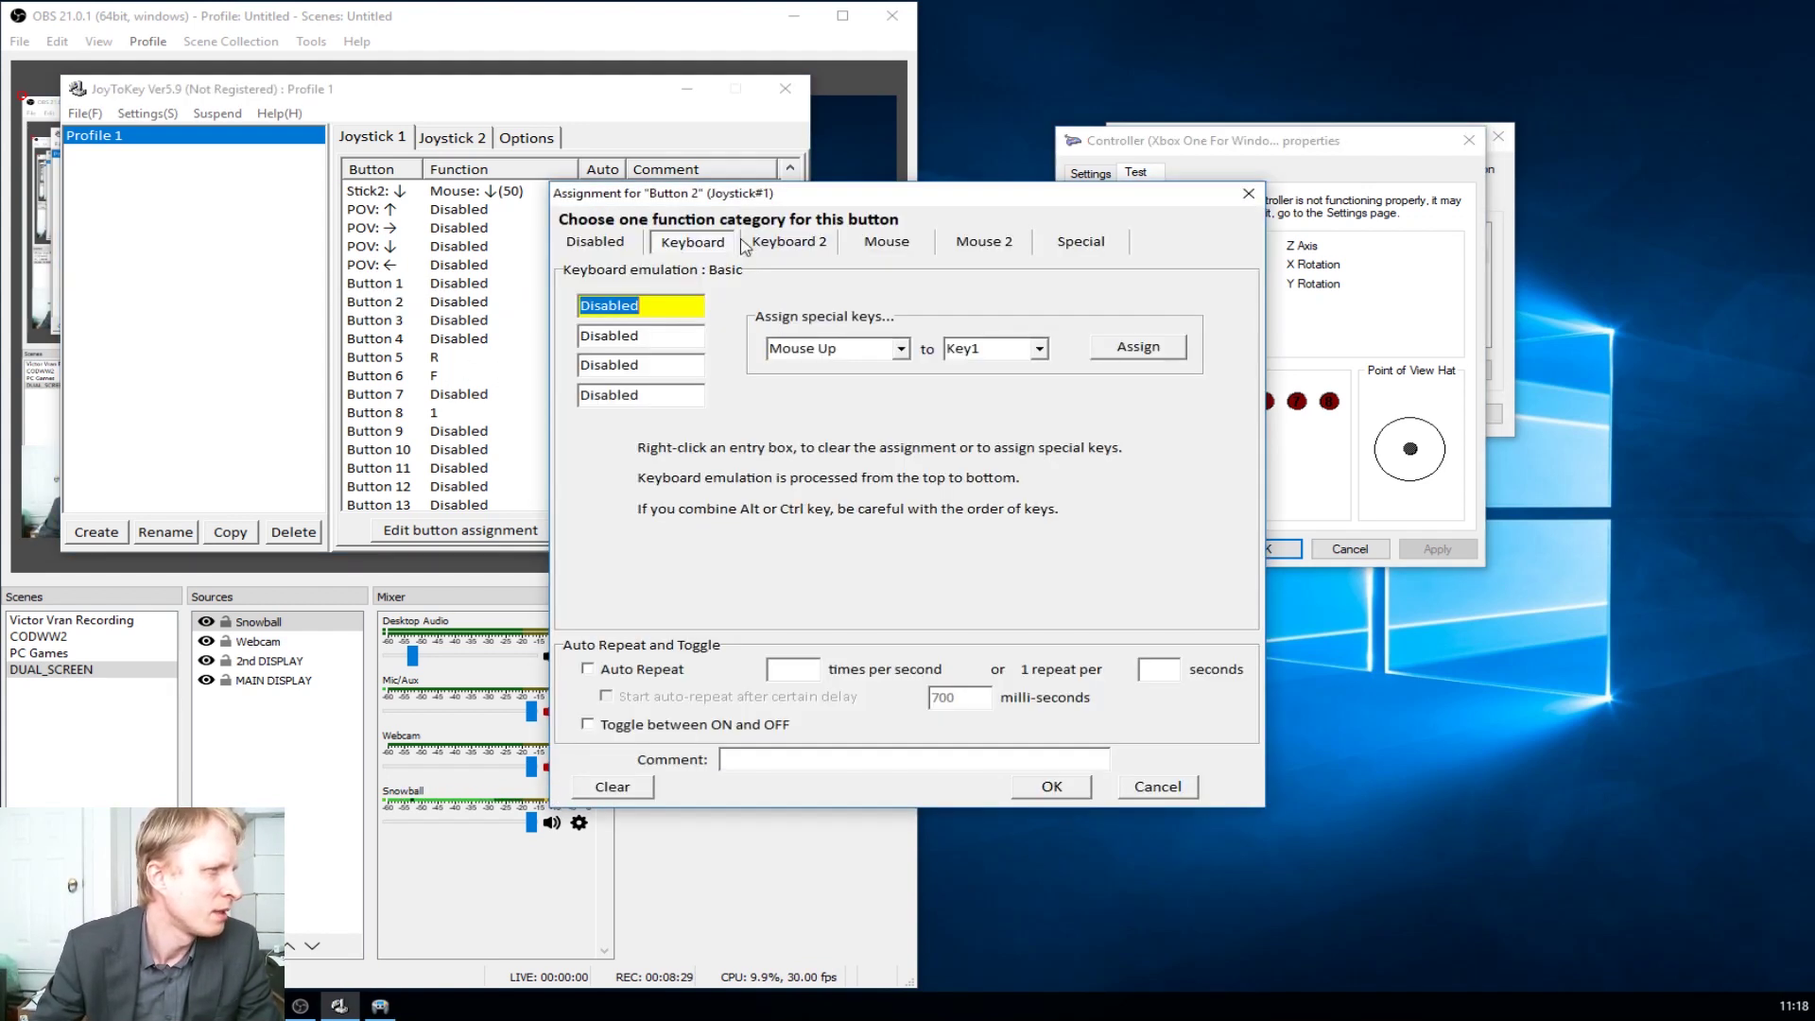
{"action": "left_click", "coordinate": [879, 243]}
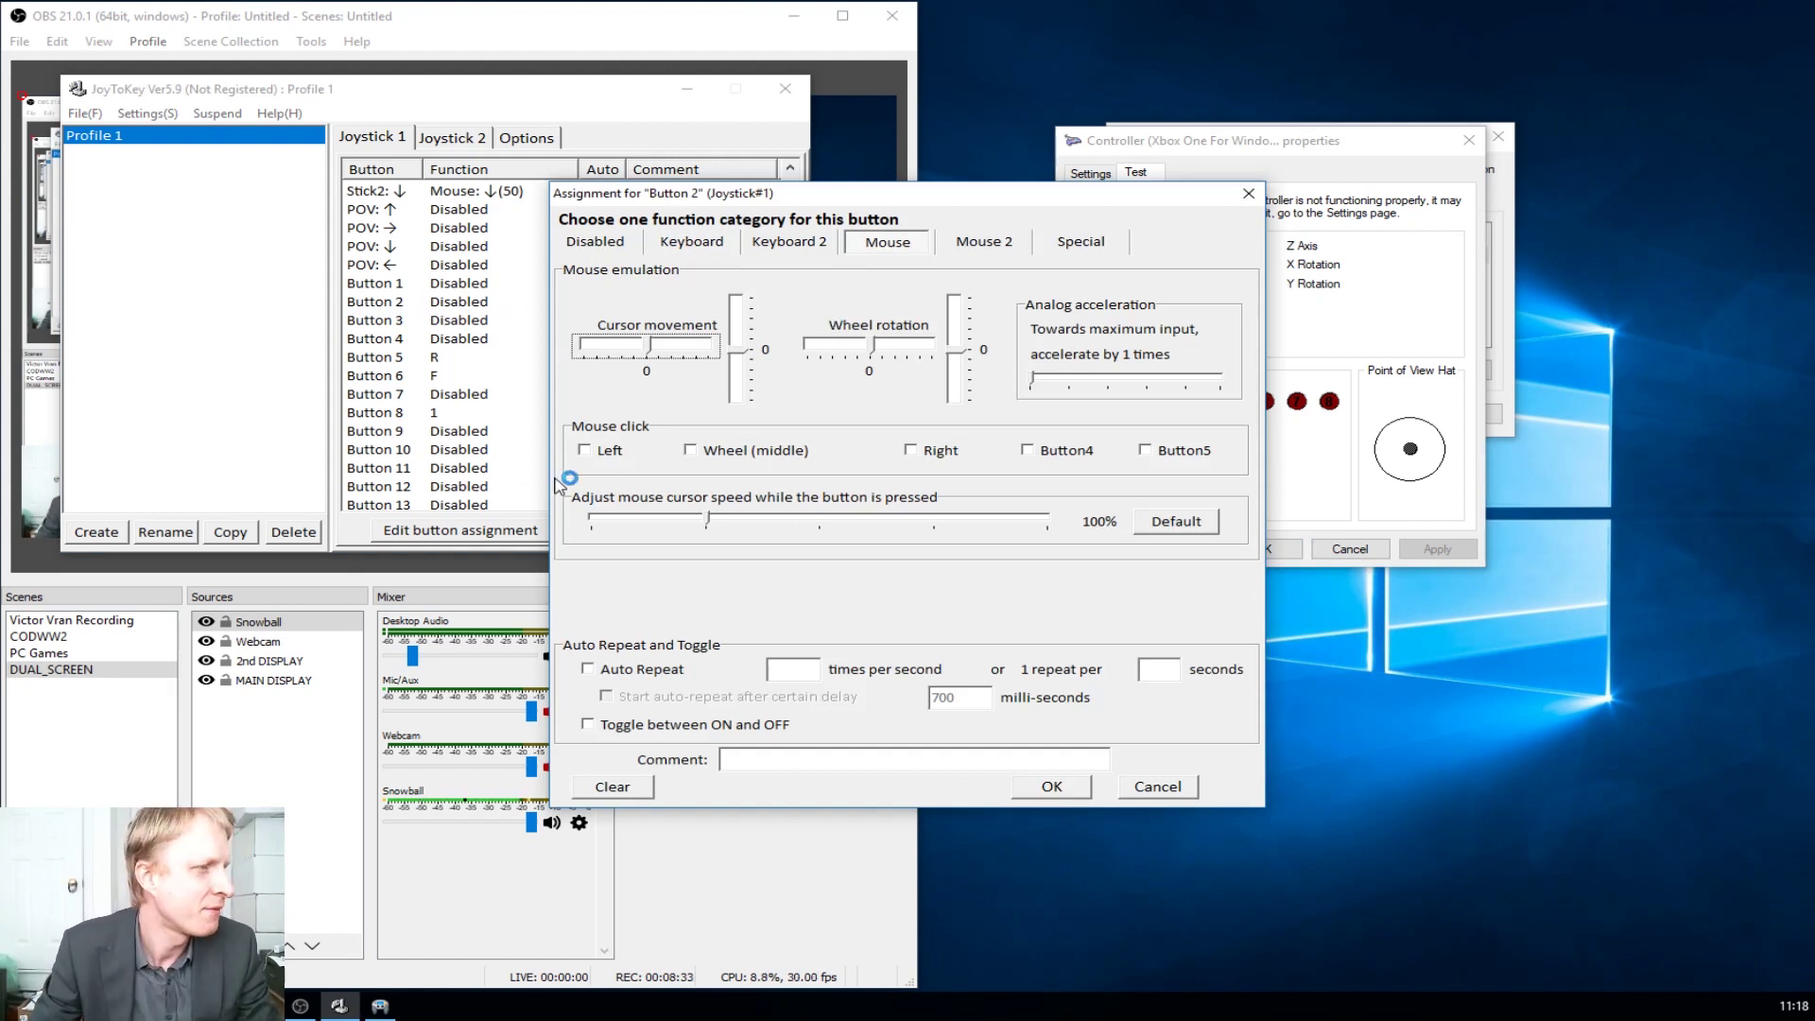
{"action": "left_click", "coordinate": [597, 453]}
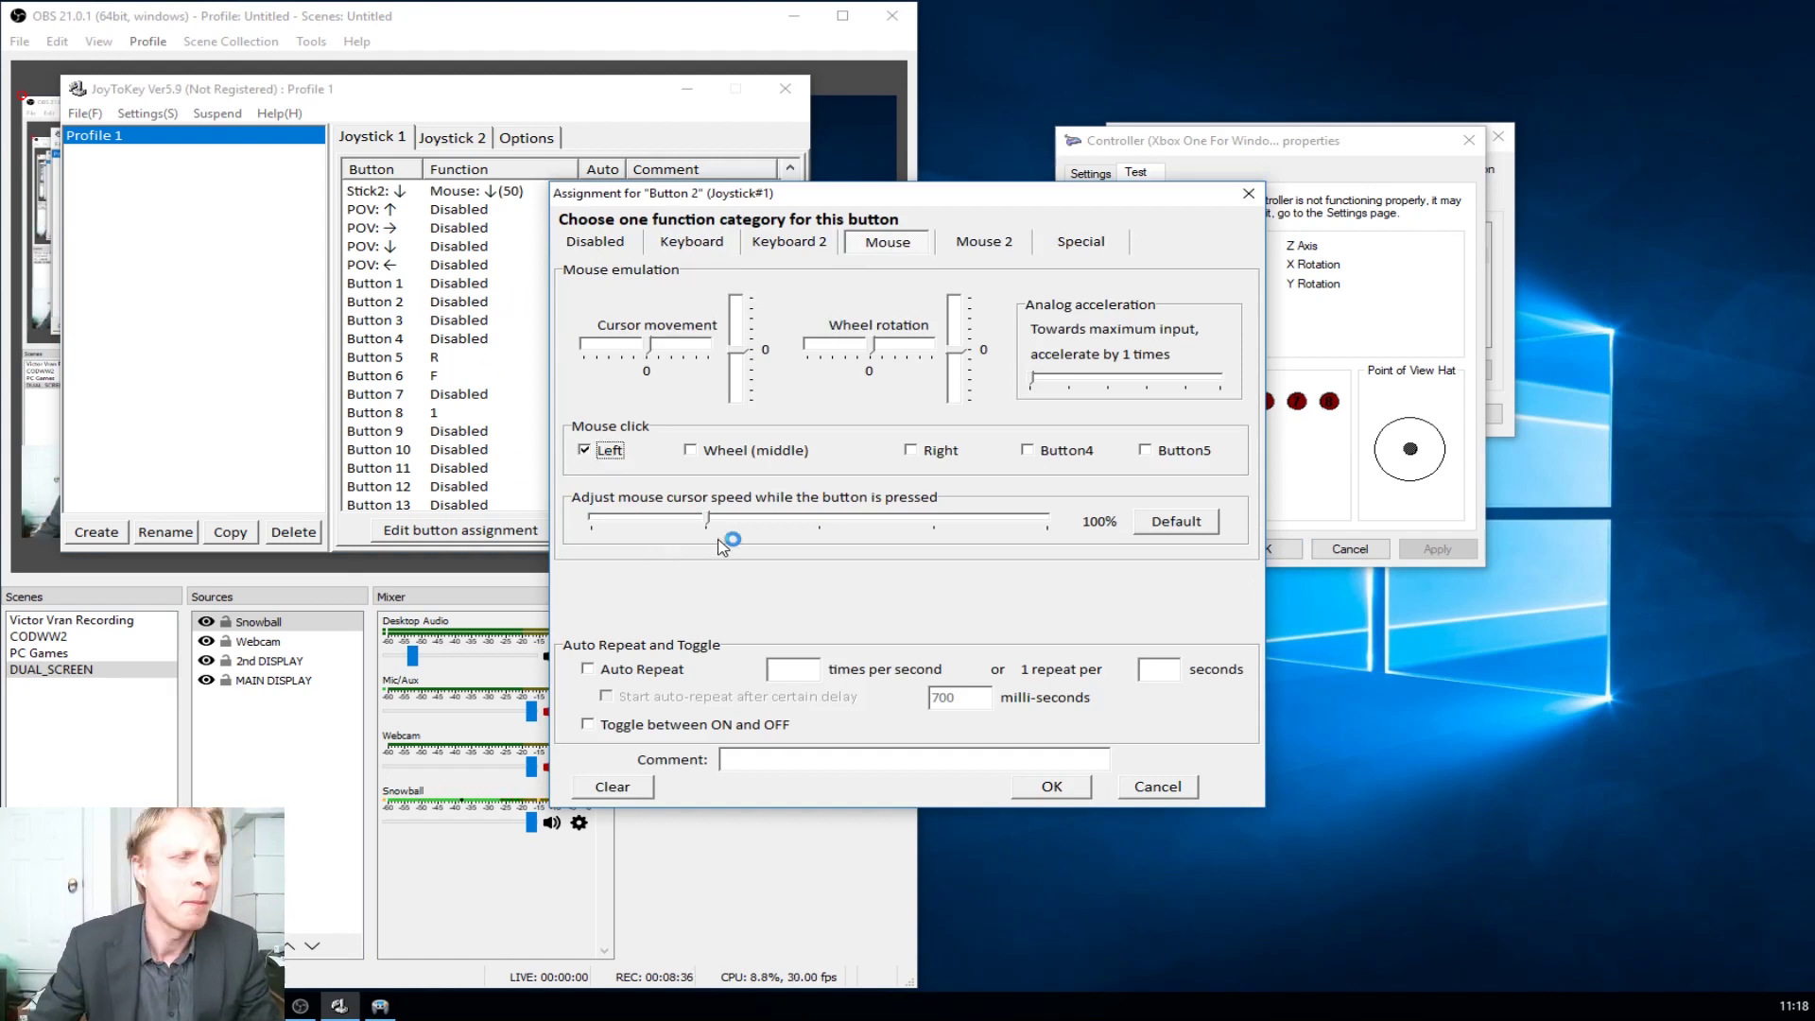
{"action": "left_click", "coordinate": [1051, 787]}
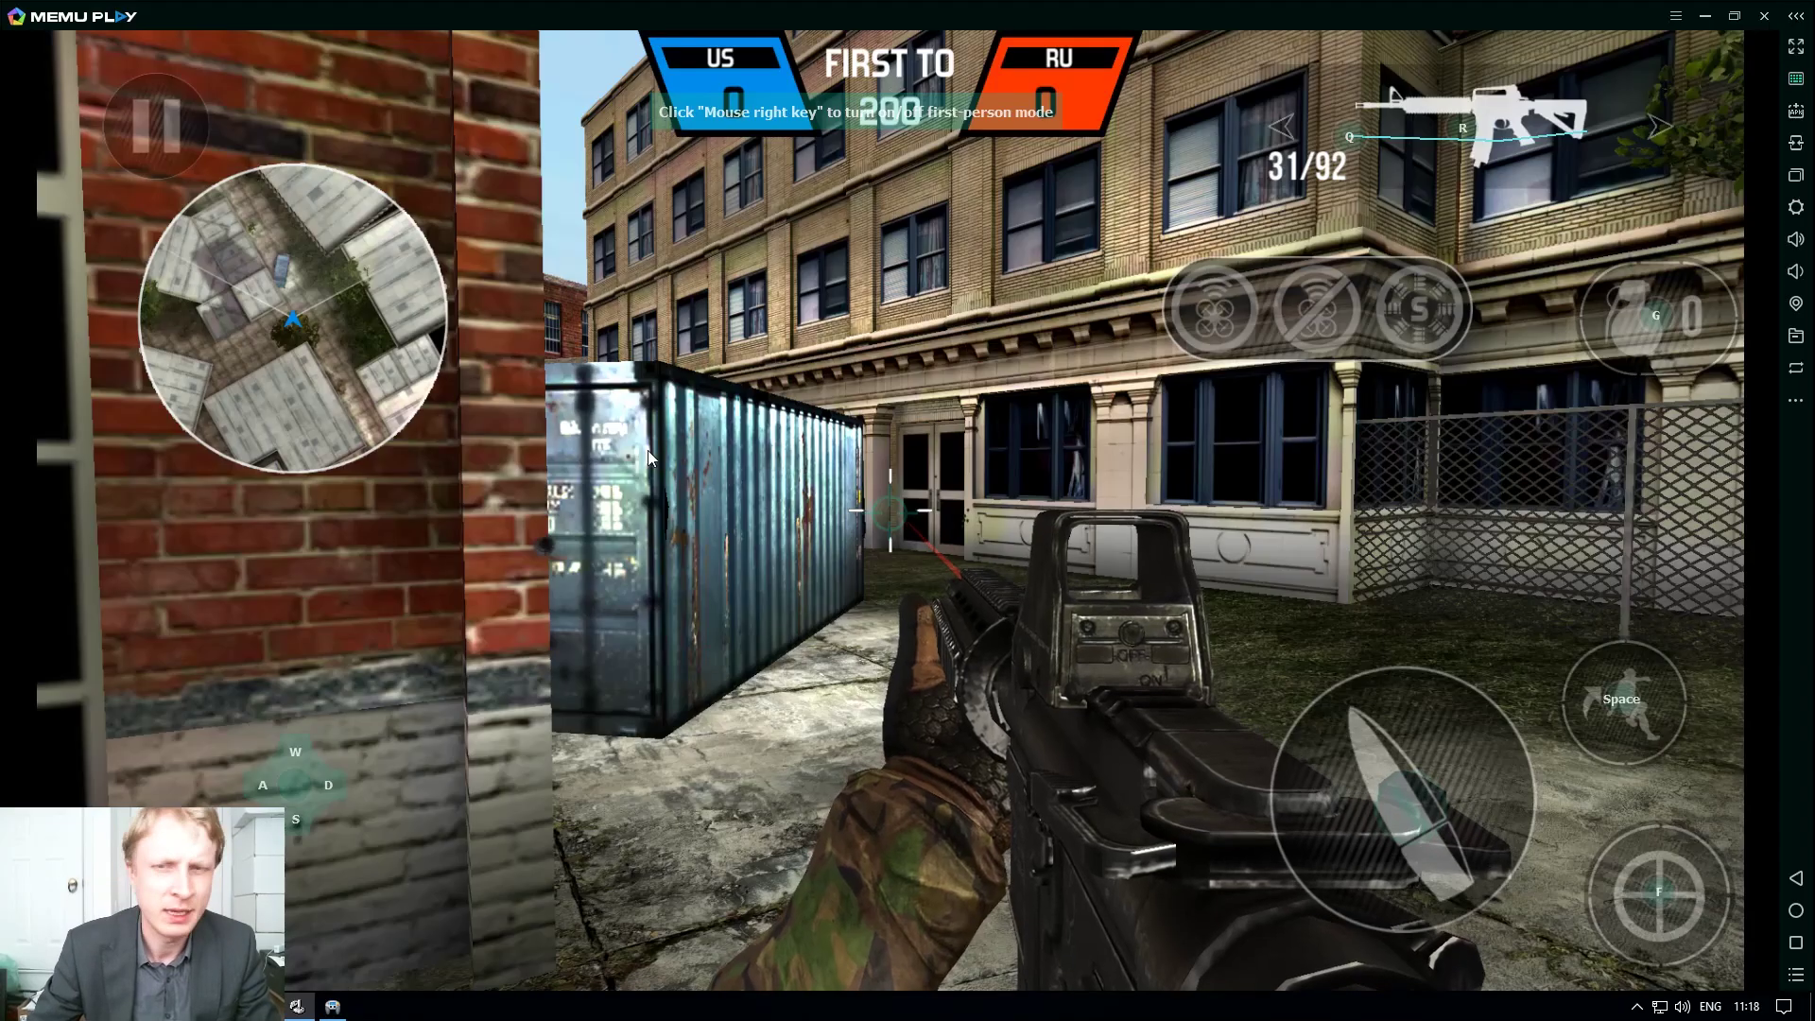
Switch to Bullet Force in MEmu and test walking in all directions, firing the rifle and reloading with the controller
{"action": "key", "text": "a"}
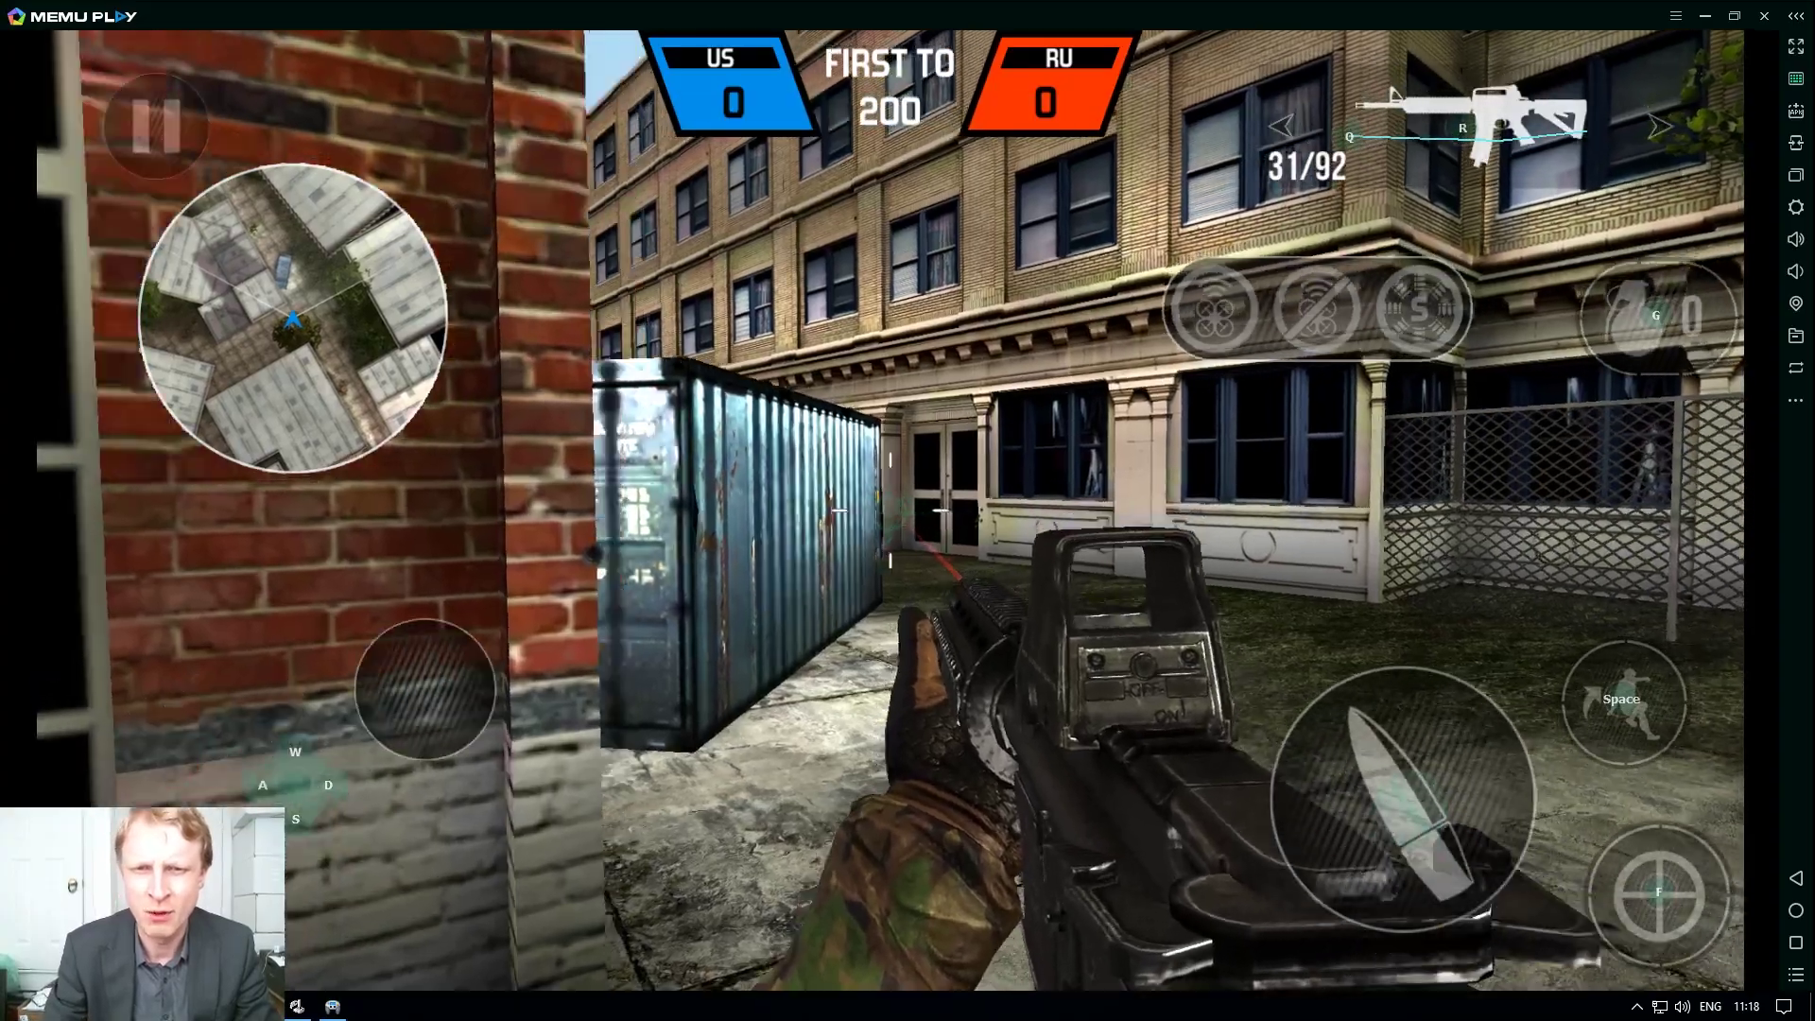
{"action": "key", "text": "d"}
{"action": "key", "text": "w"}
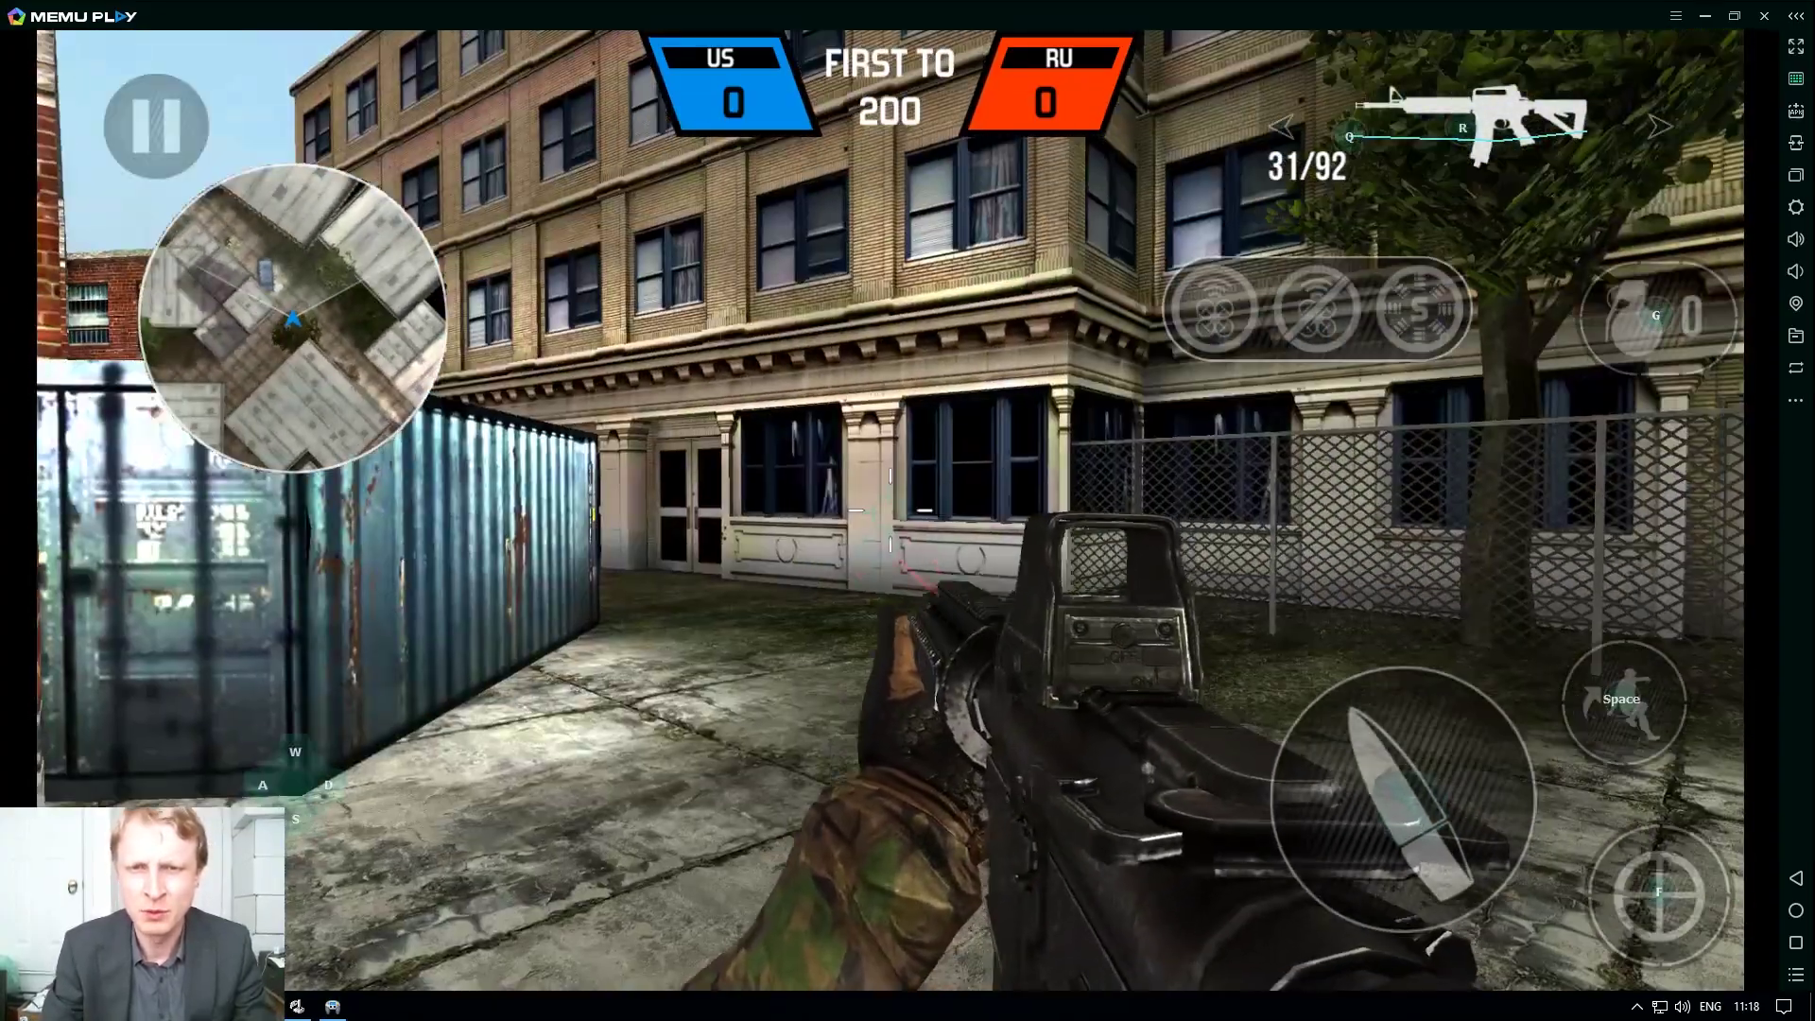
{"action": "key", "text": "s"}
{"action": "key", "text": "w"}
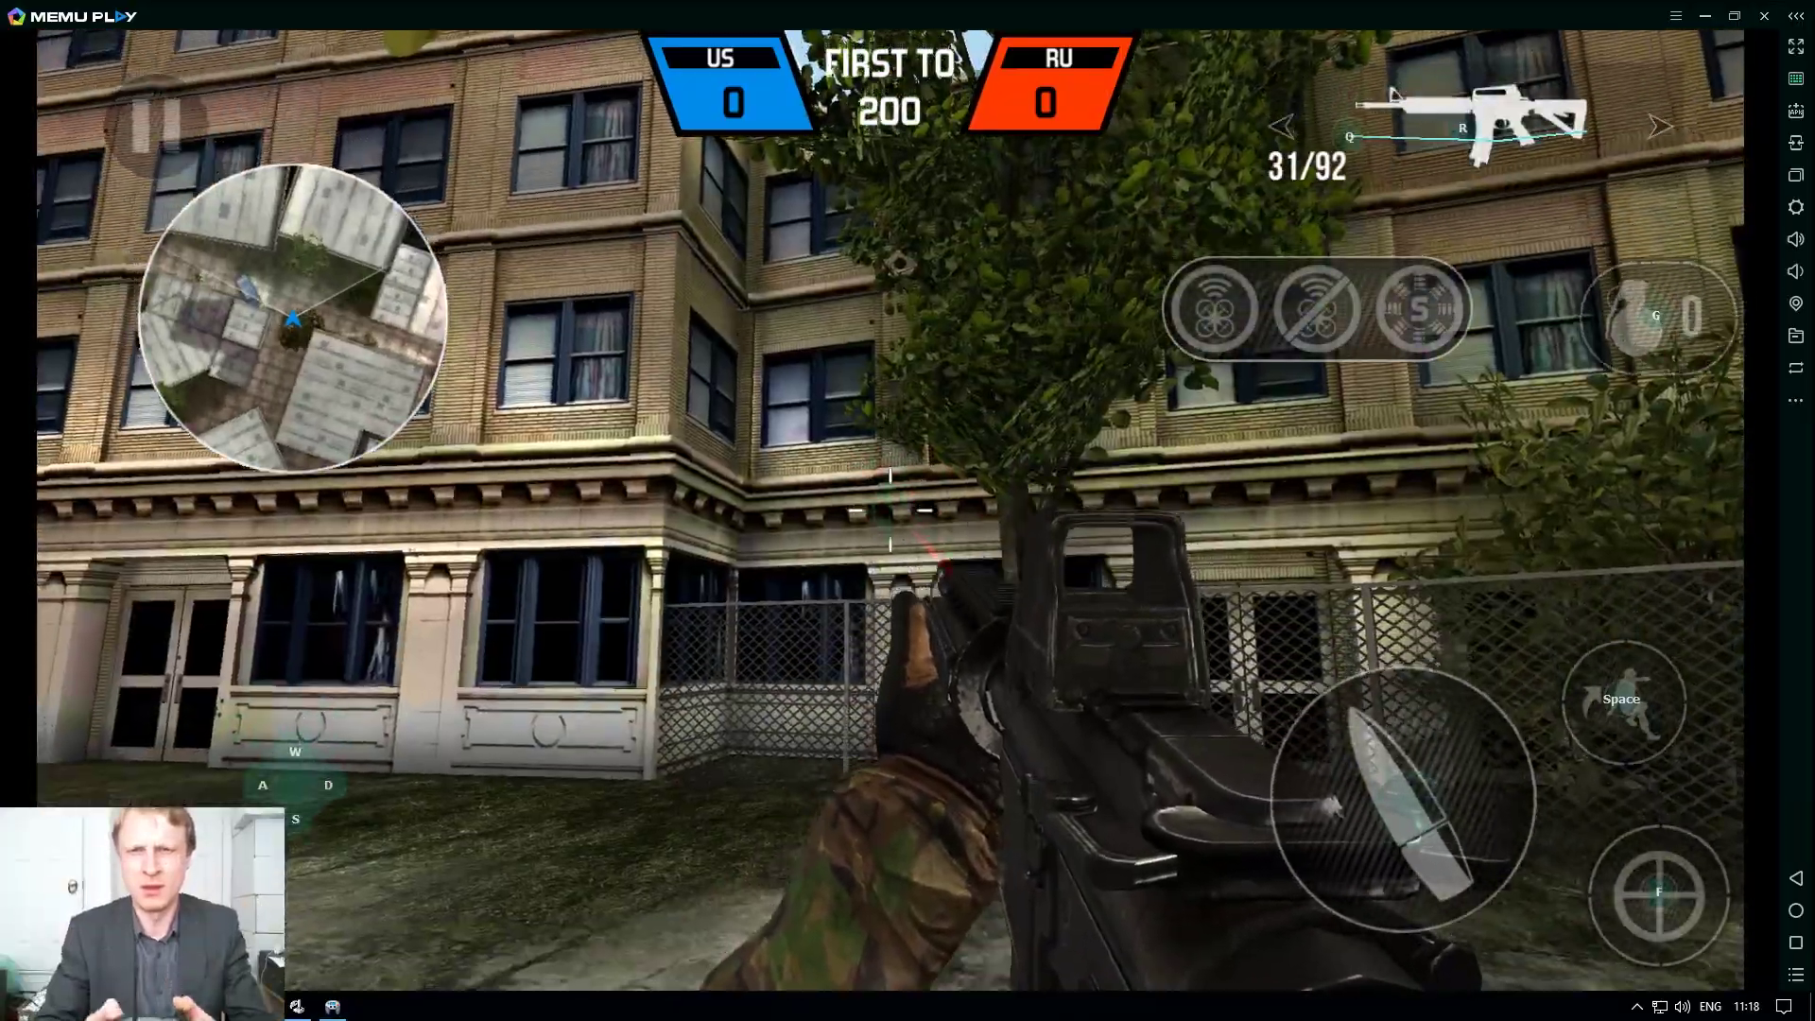
{"action": "left_click", "coordinate": [890, 511]}
{"action": "key", "text": "r"}
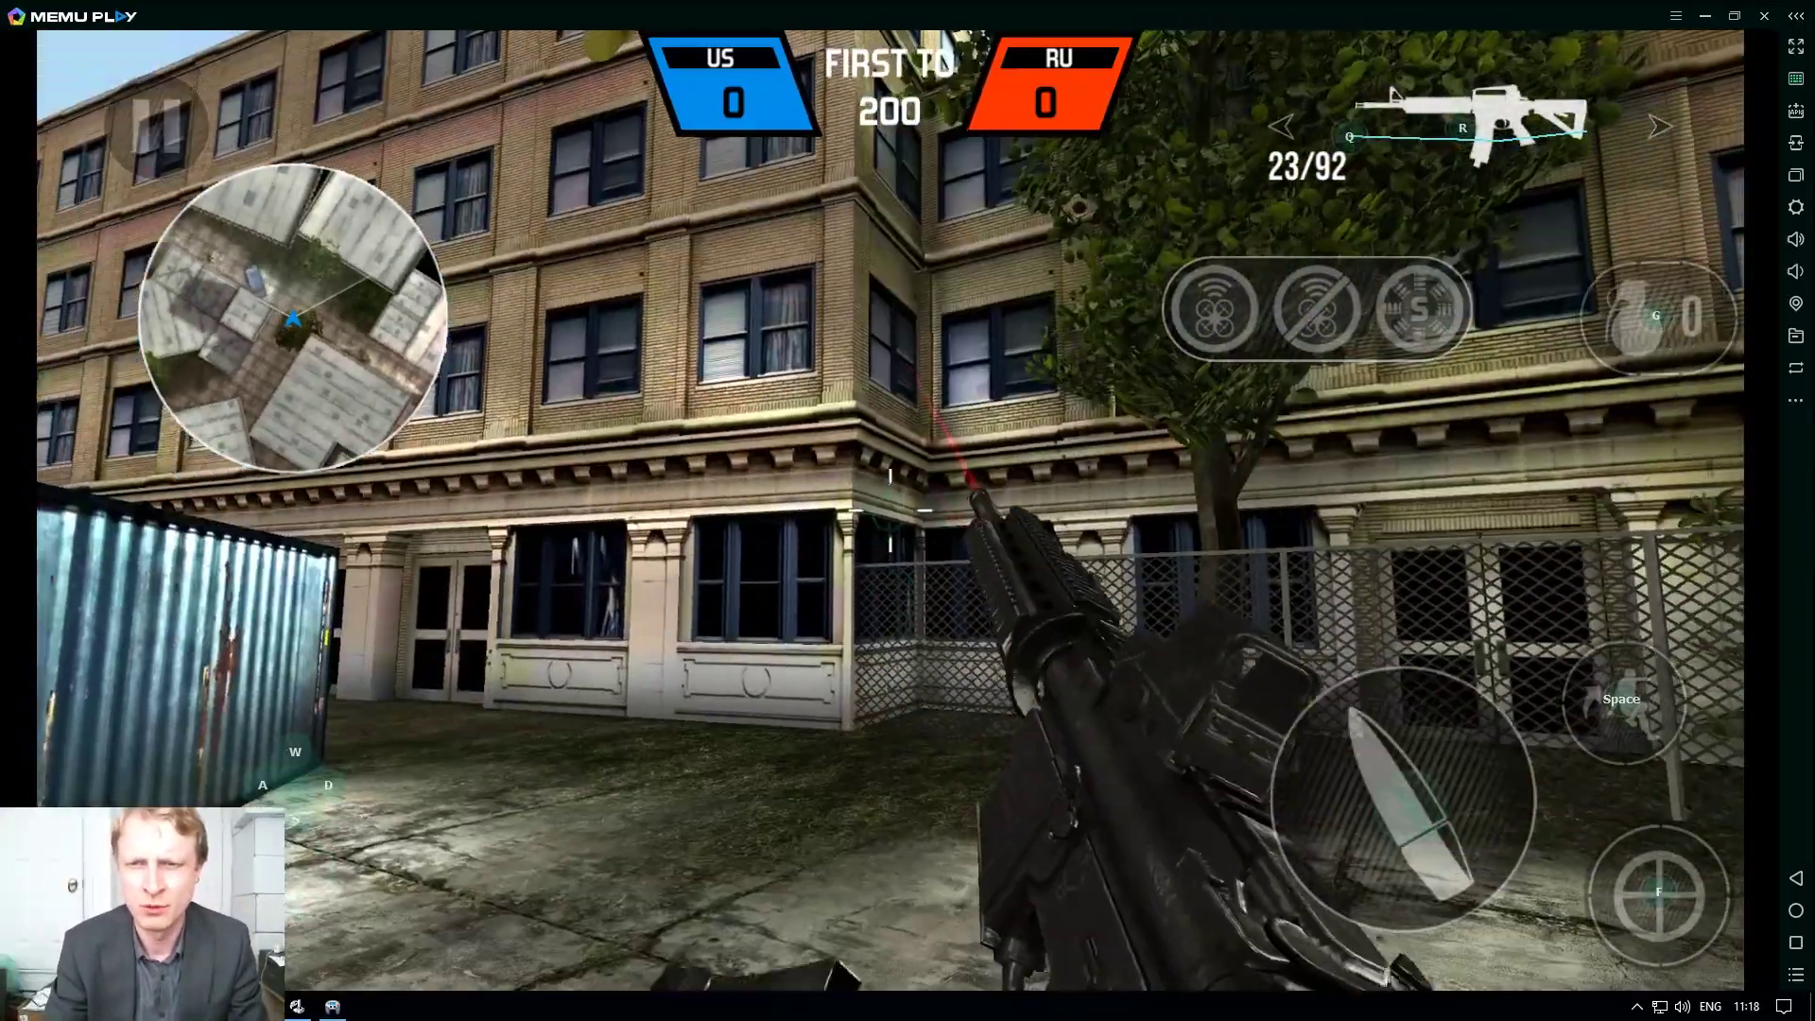
Move around the blue container while firing the rifle to test combined movement and shooting
{"action": "key", "text": "w"}
{"action": "key", "text": "d"}
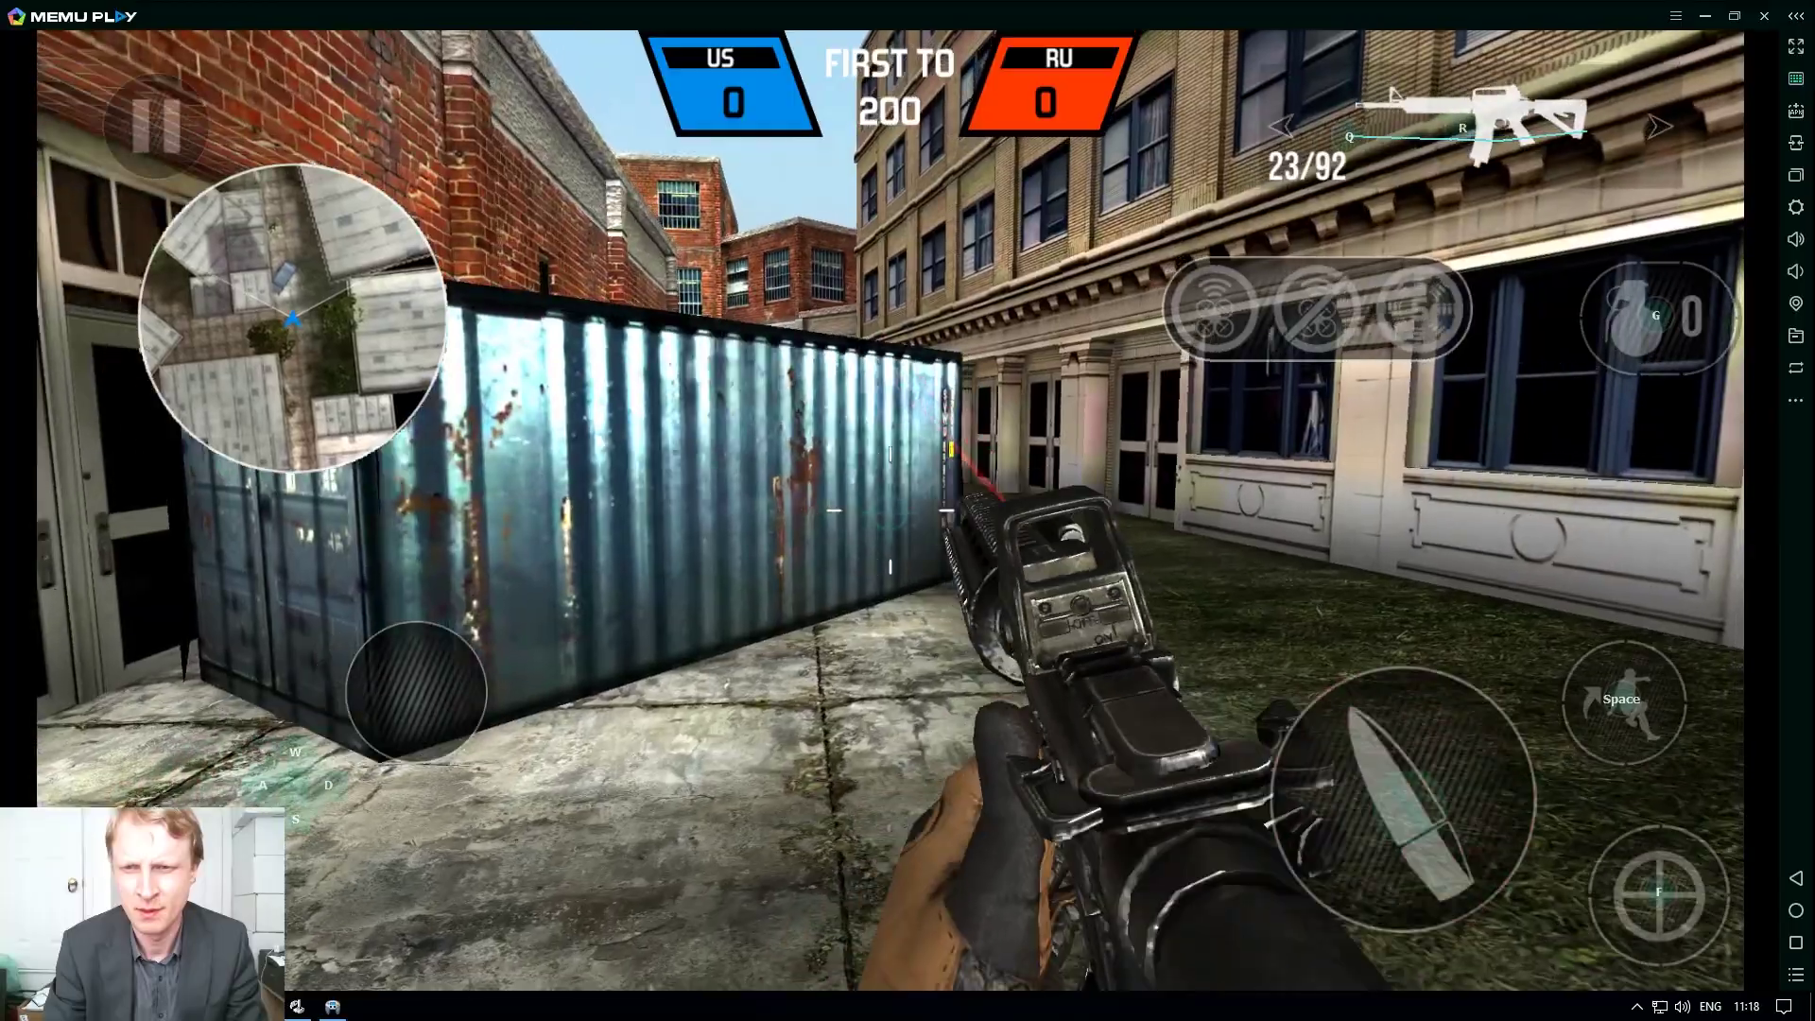
{"action": "left_click", "coordinate": [890, 511]}
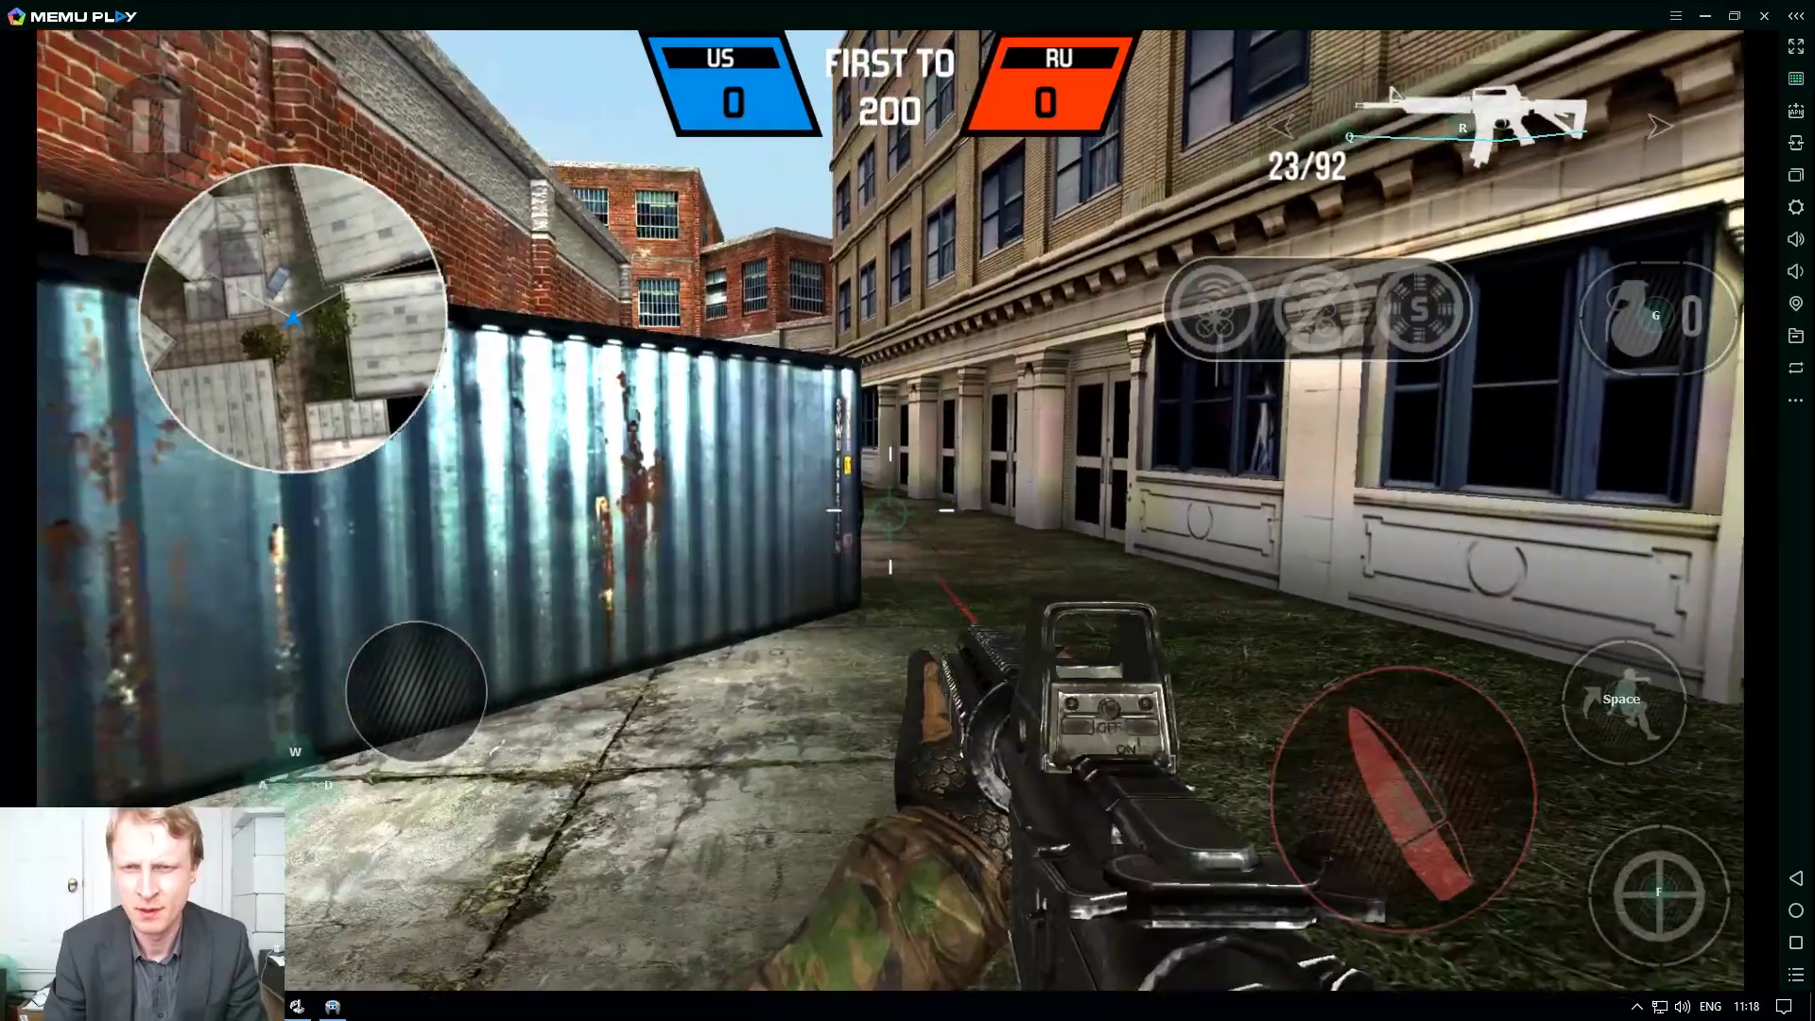
{"action": "key", "text": "a"}
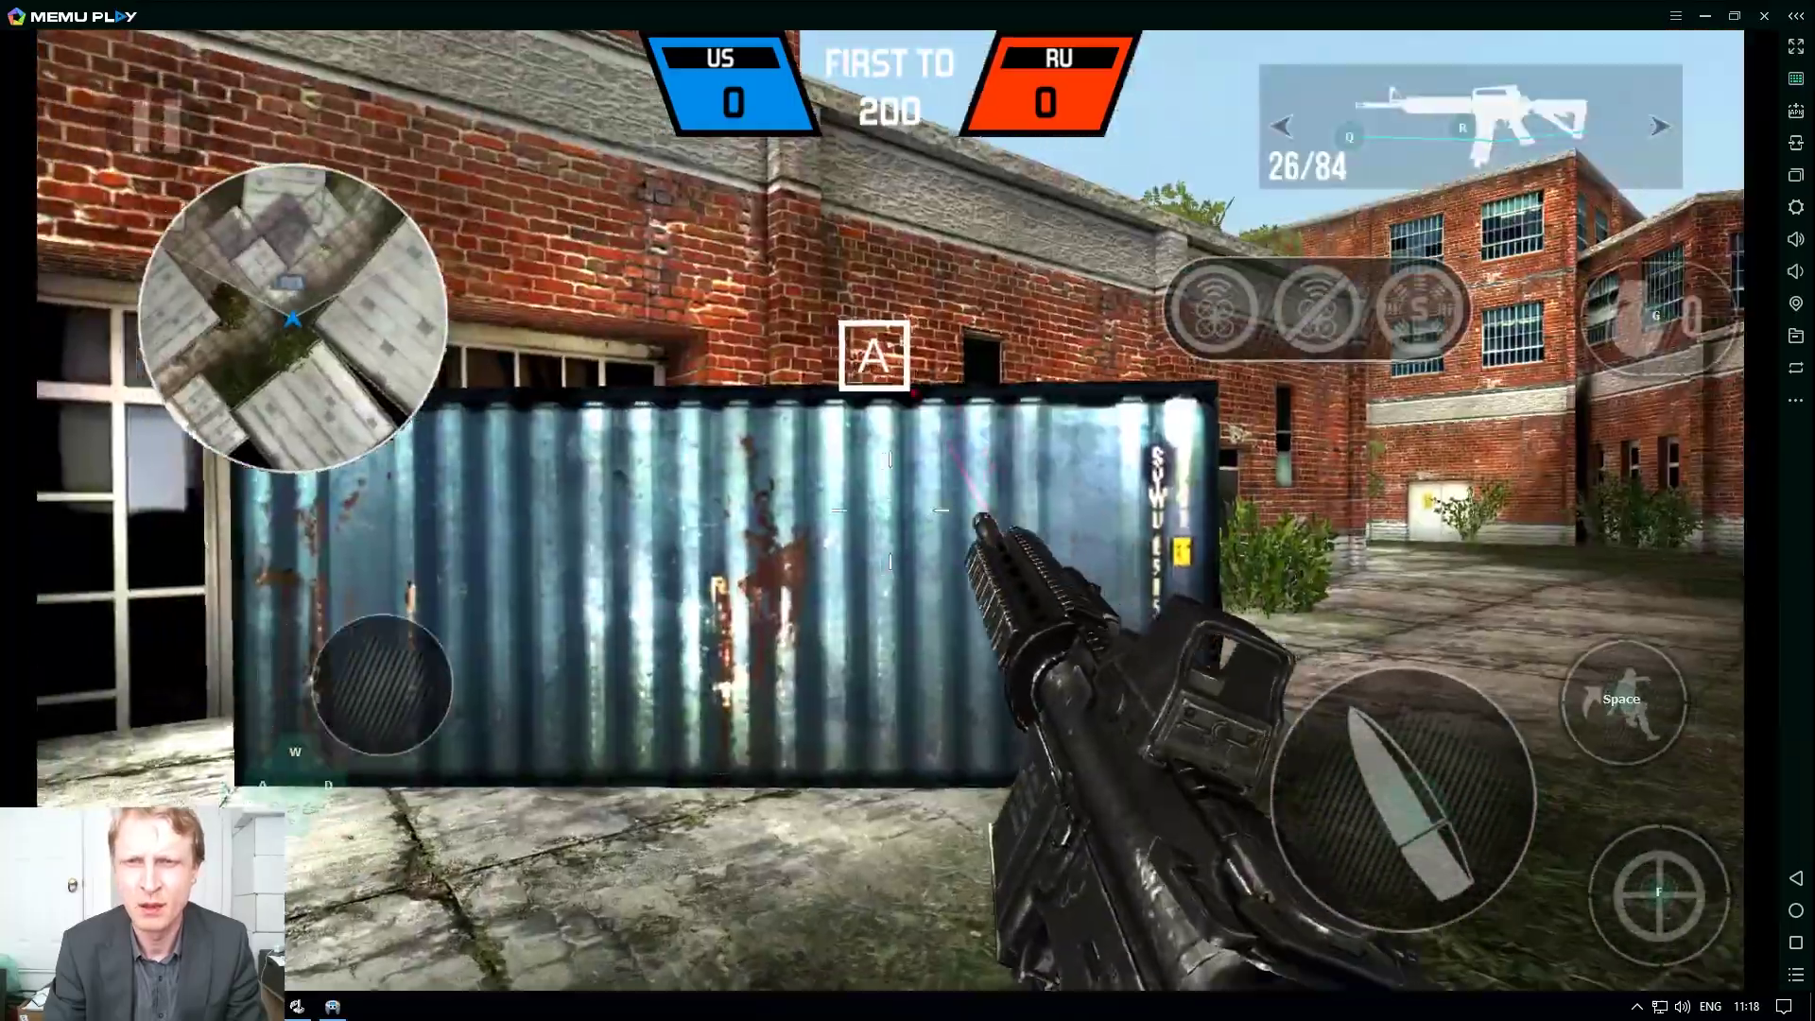
{"action": "key", "text": "c"}
{"action": "key", "text": "w"}
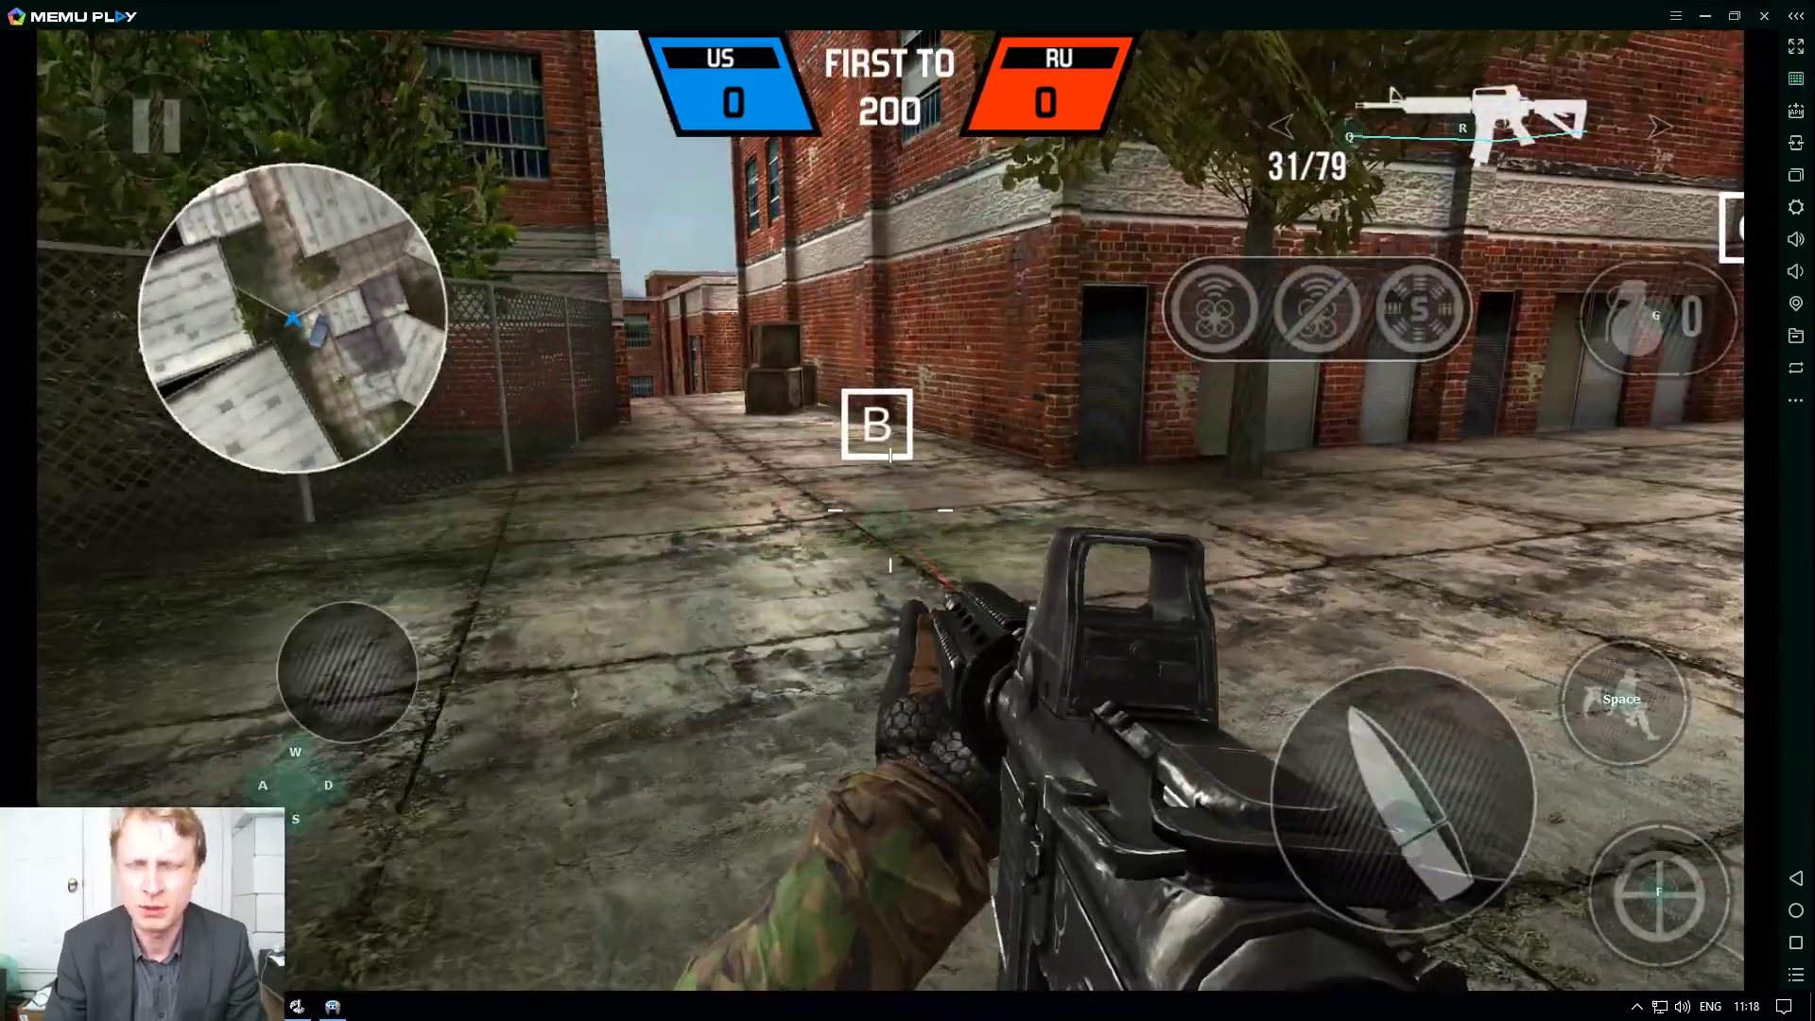
Test moving forward, backward and sideways in the courtyard near marker B while turning the view toward marker C
{"action": "key", "text": "w"}
{"action": "key", "text": "d"}
{"action": "key", "text": "s"}
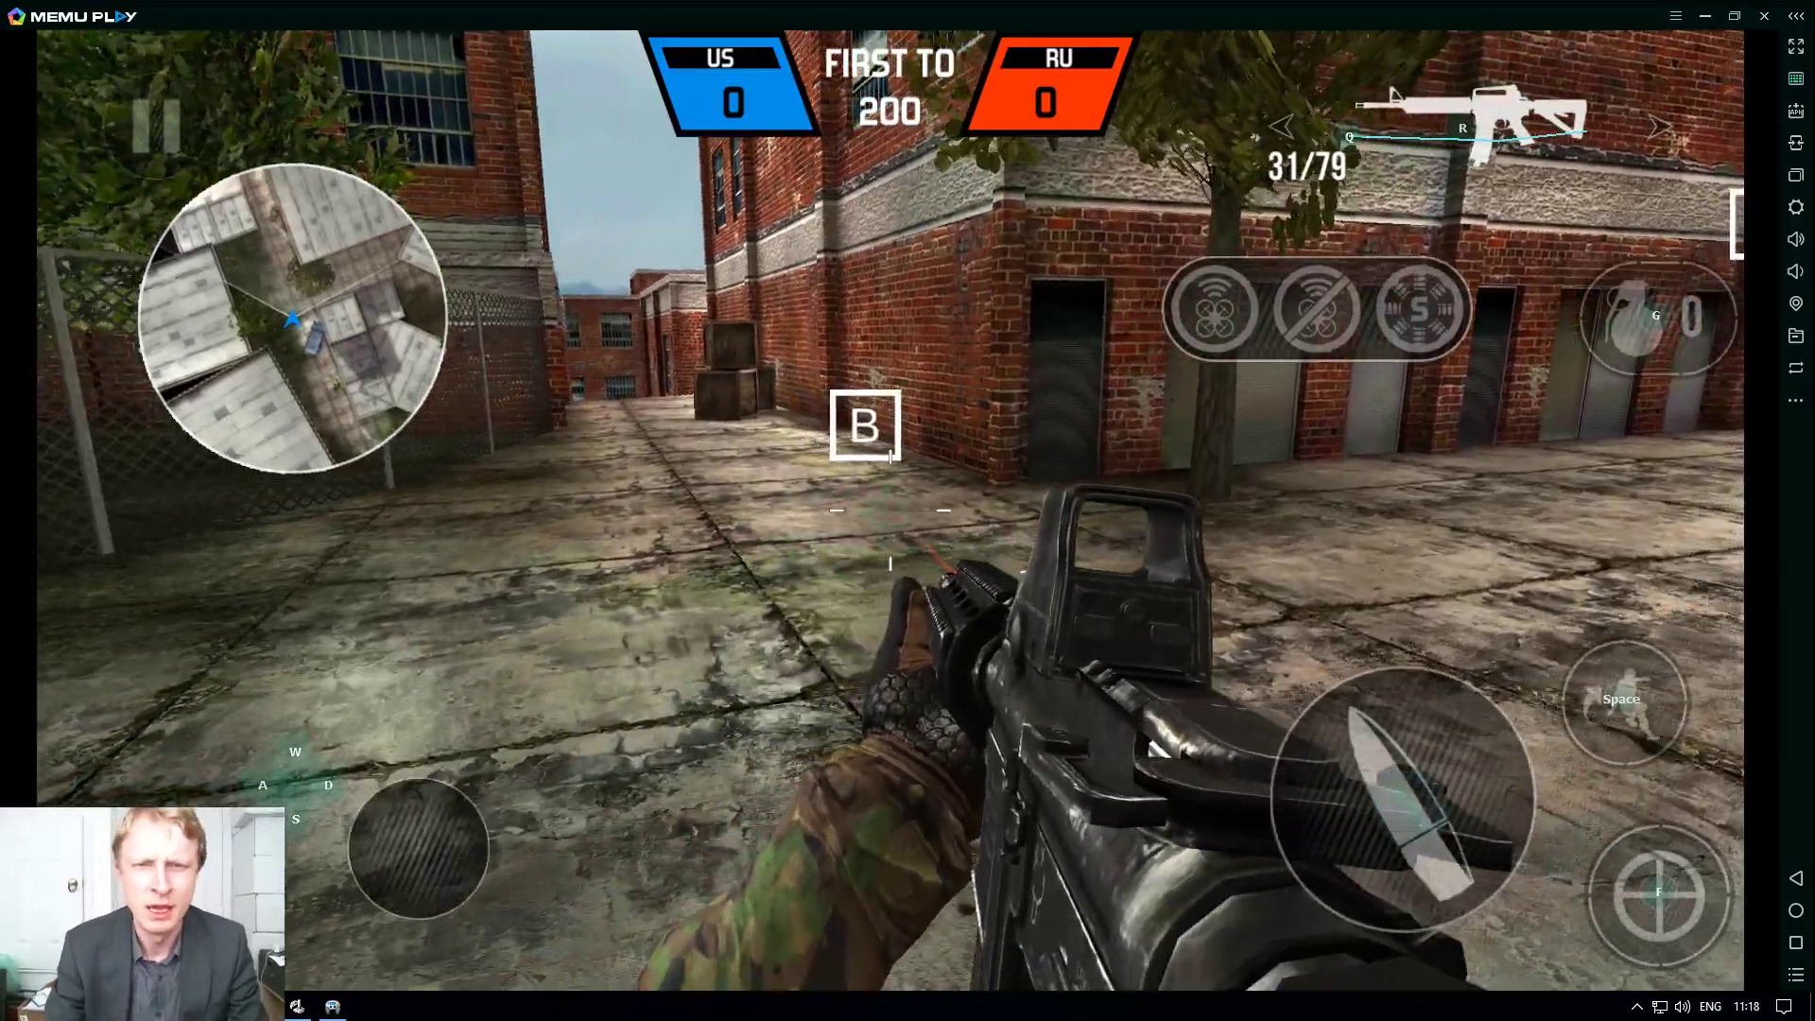
{"action": "key", "text": "w"}
{"action": "key", "text": "a"}
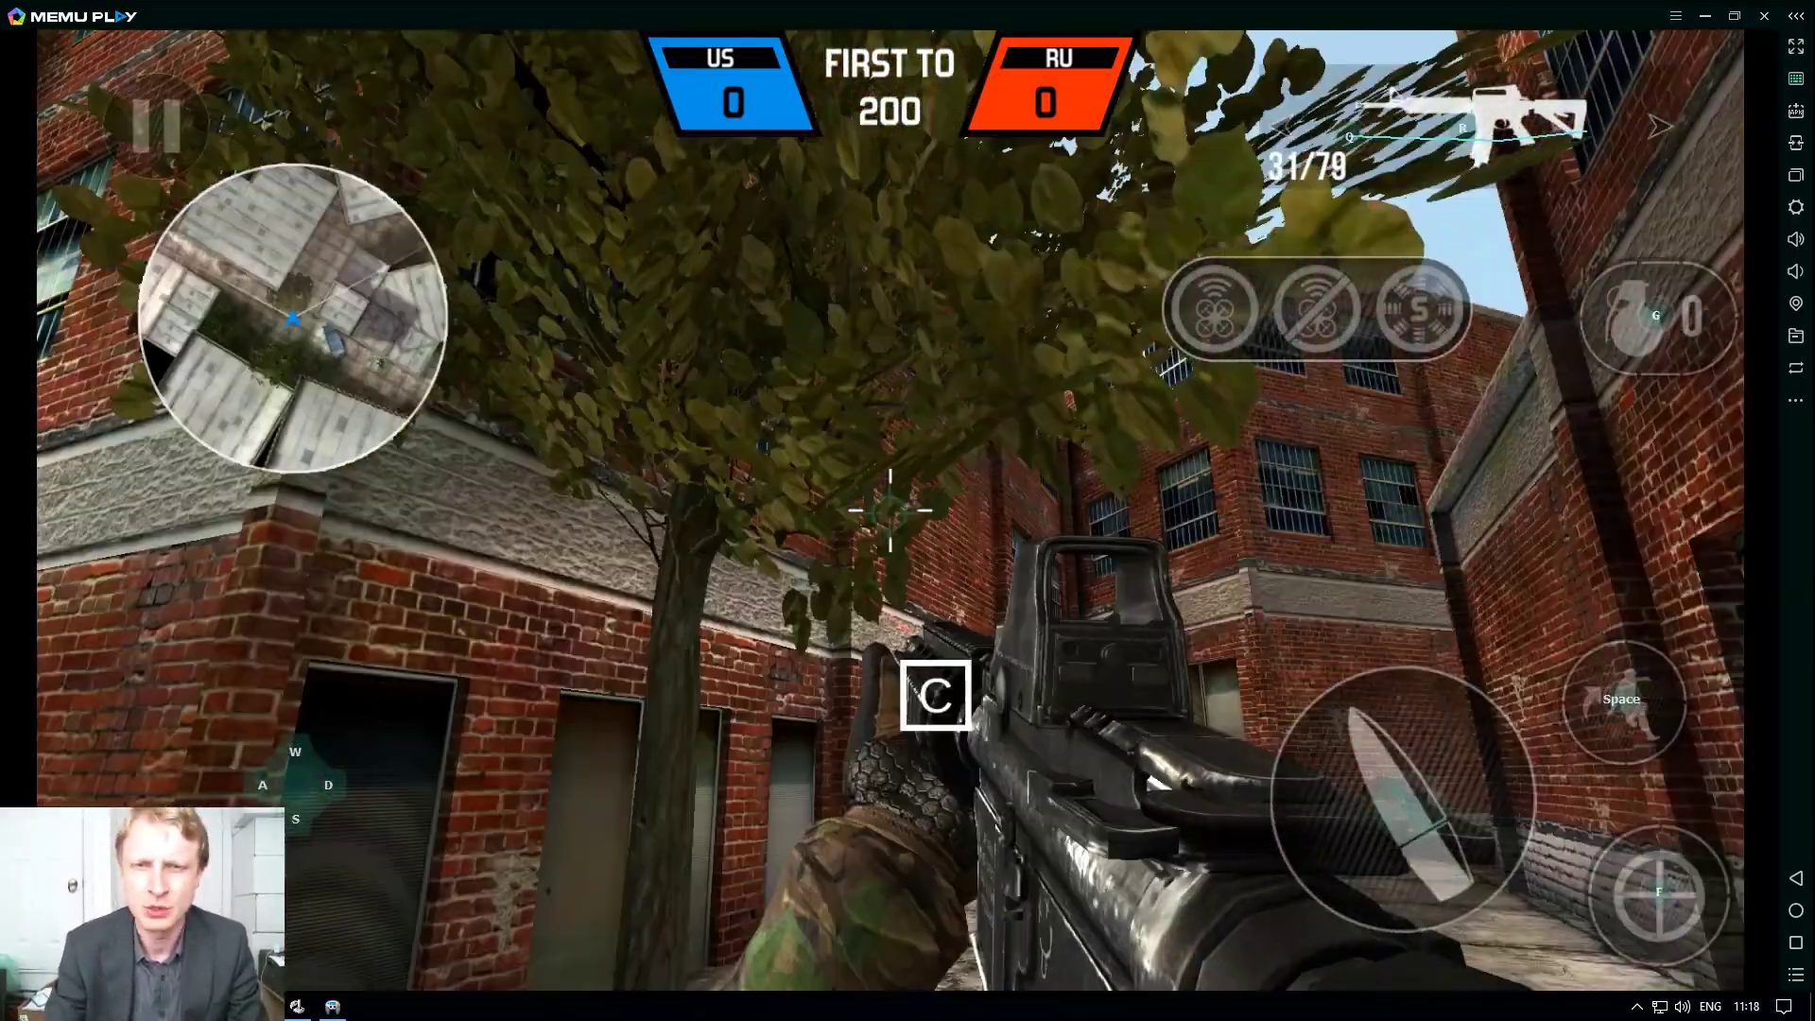
Release the mouse from the game, then in JoyToKey assign the G key to Button 3 and the Q key to Button 10
{"action": "mouse_move", "coordinate": [668, 677]}
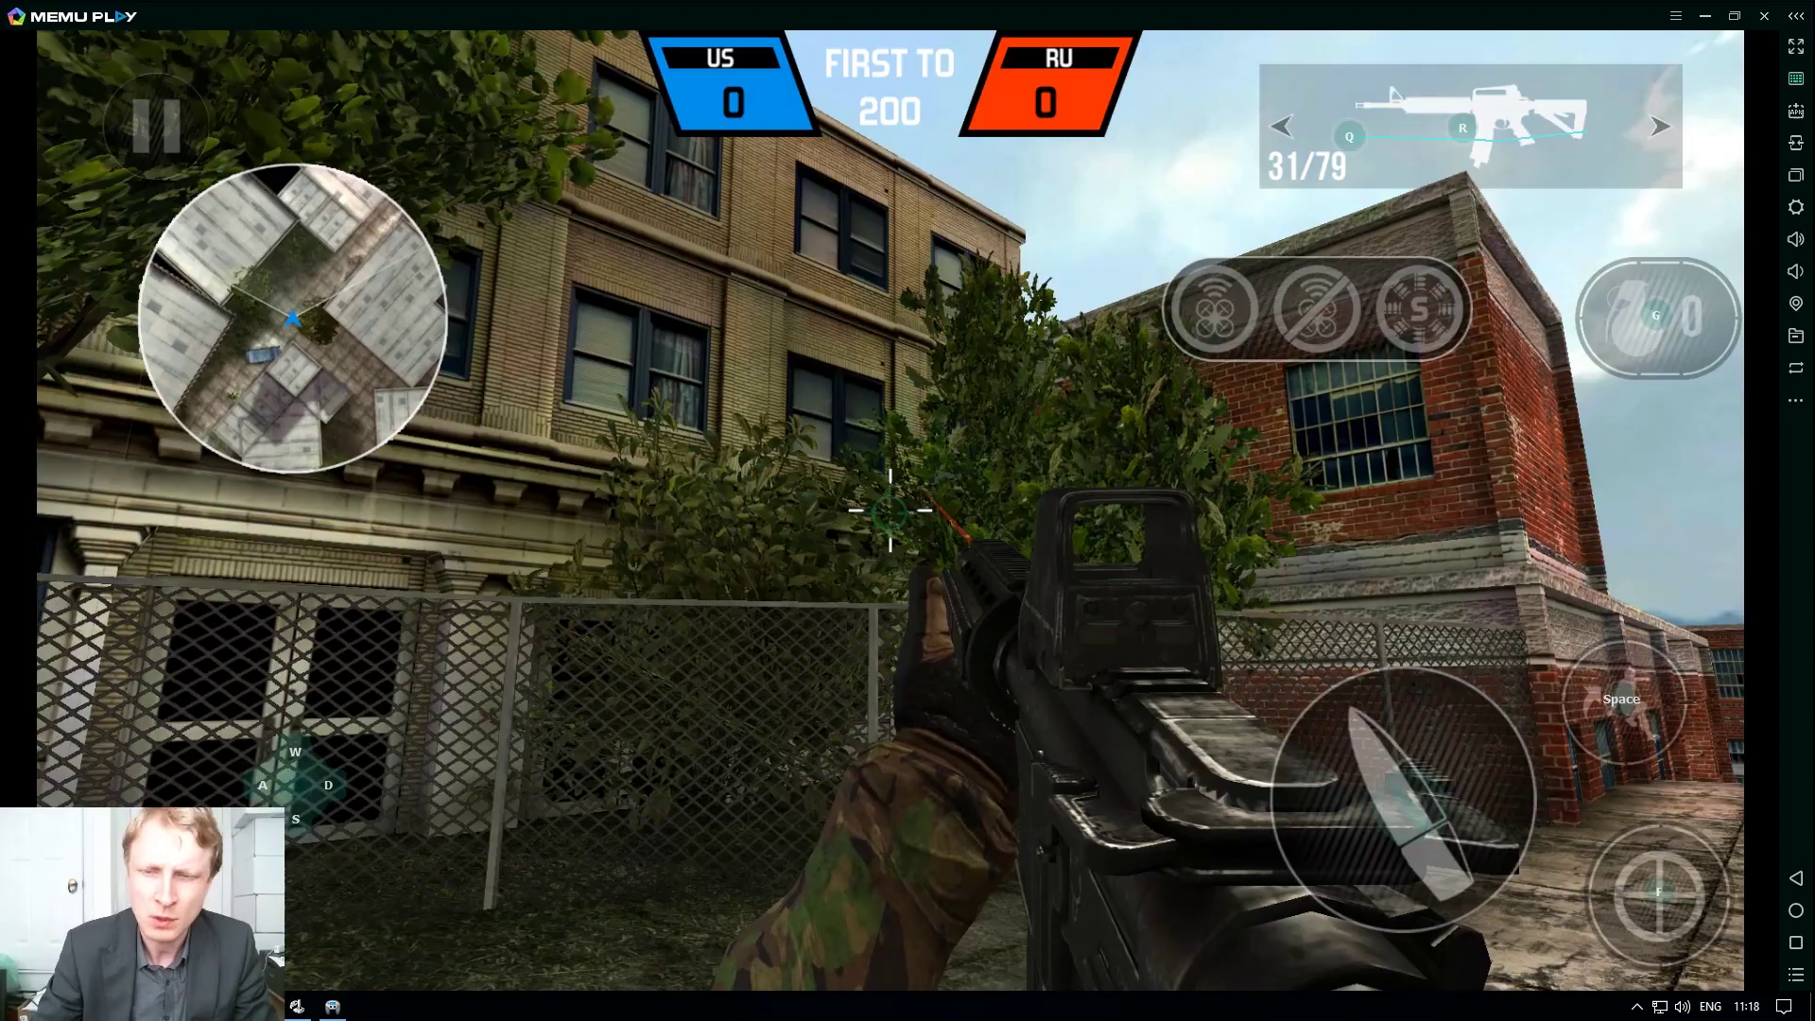
{"action": "right_click", "coordinate": [909, 511]}
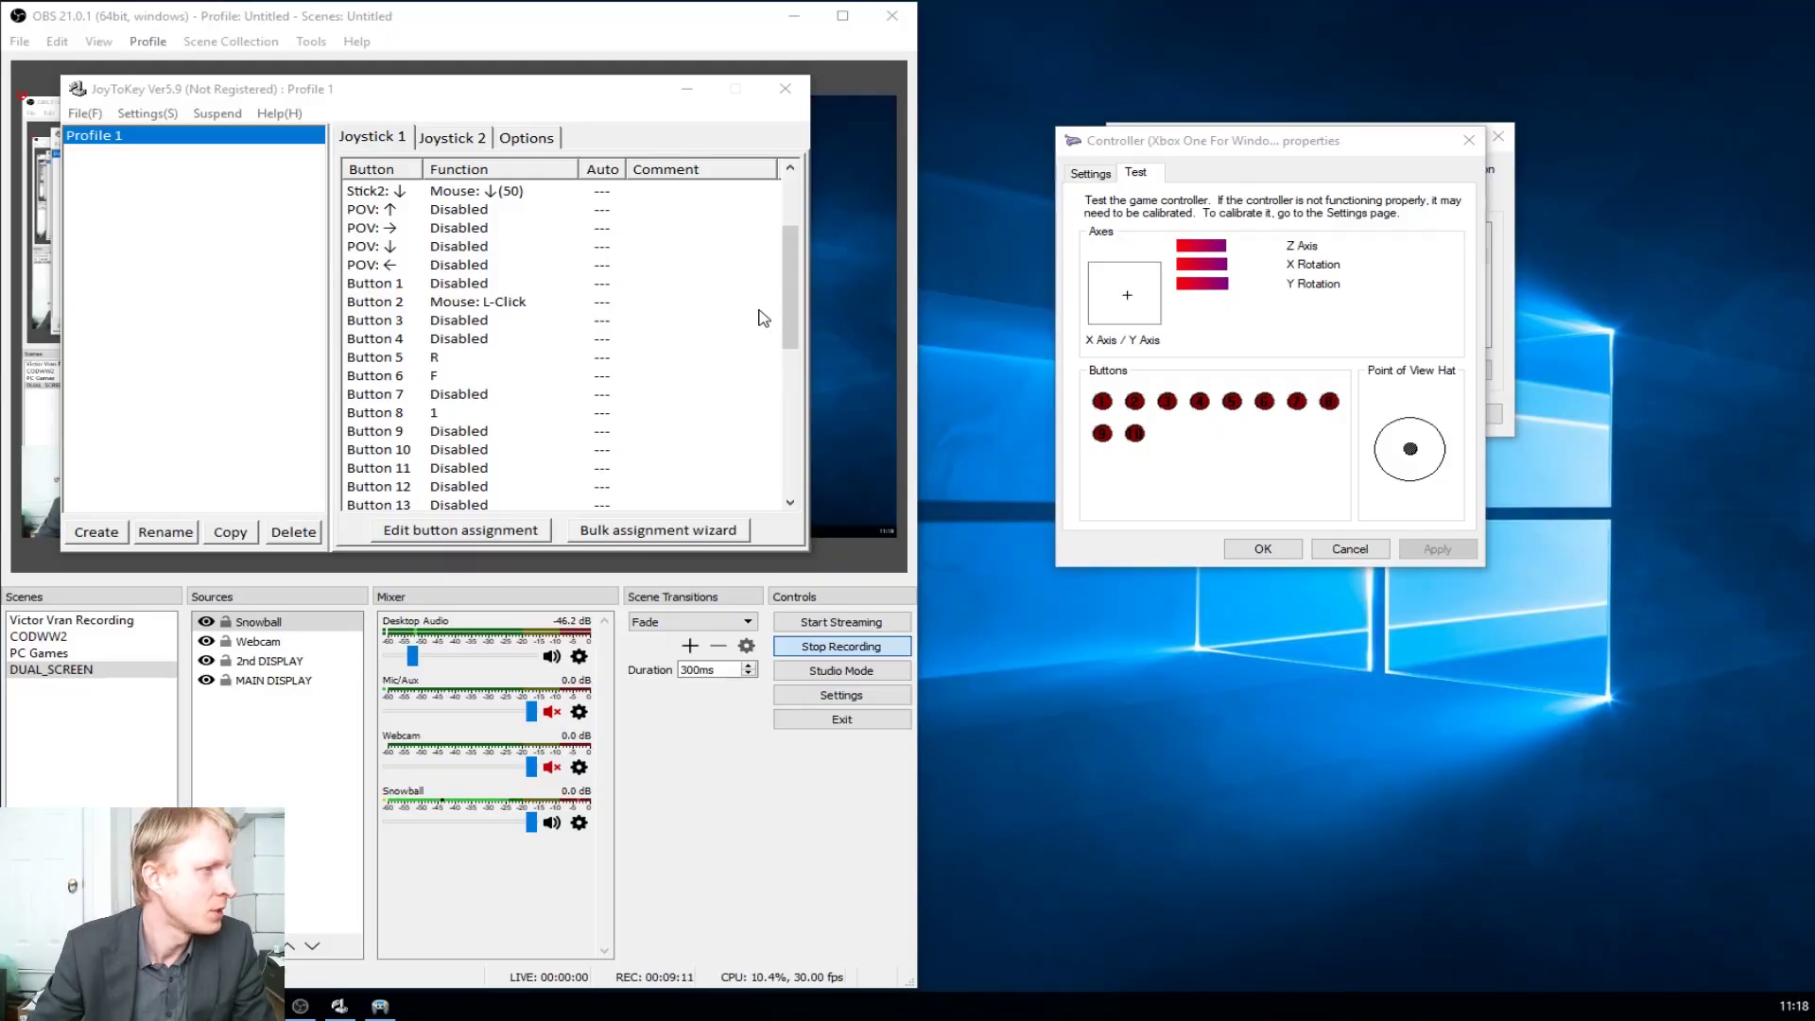
{"action": "left_click_drag", "start_coordinate": [787, 318], "coordinate": [787, 266]}
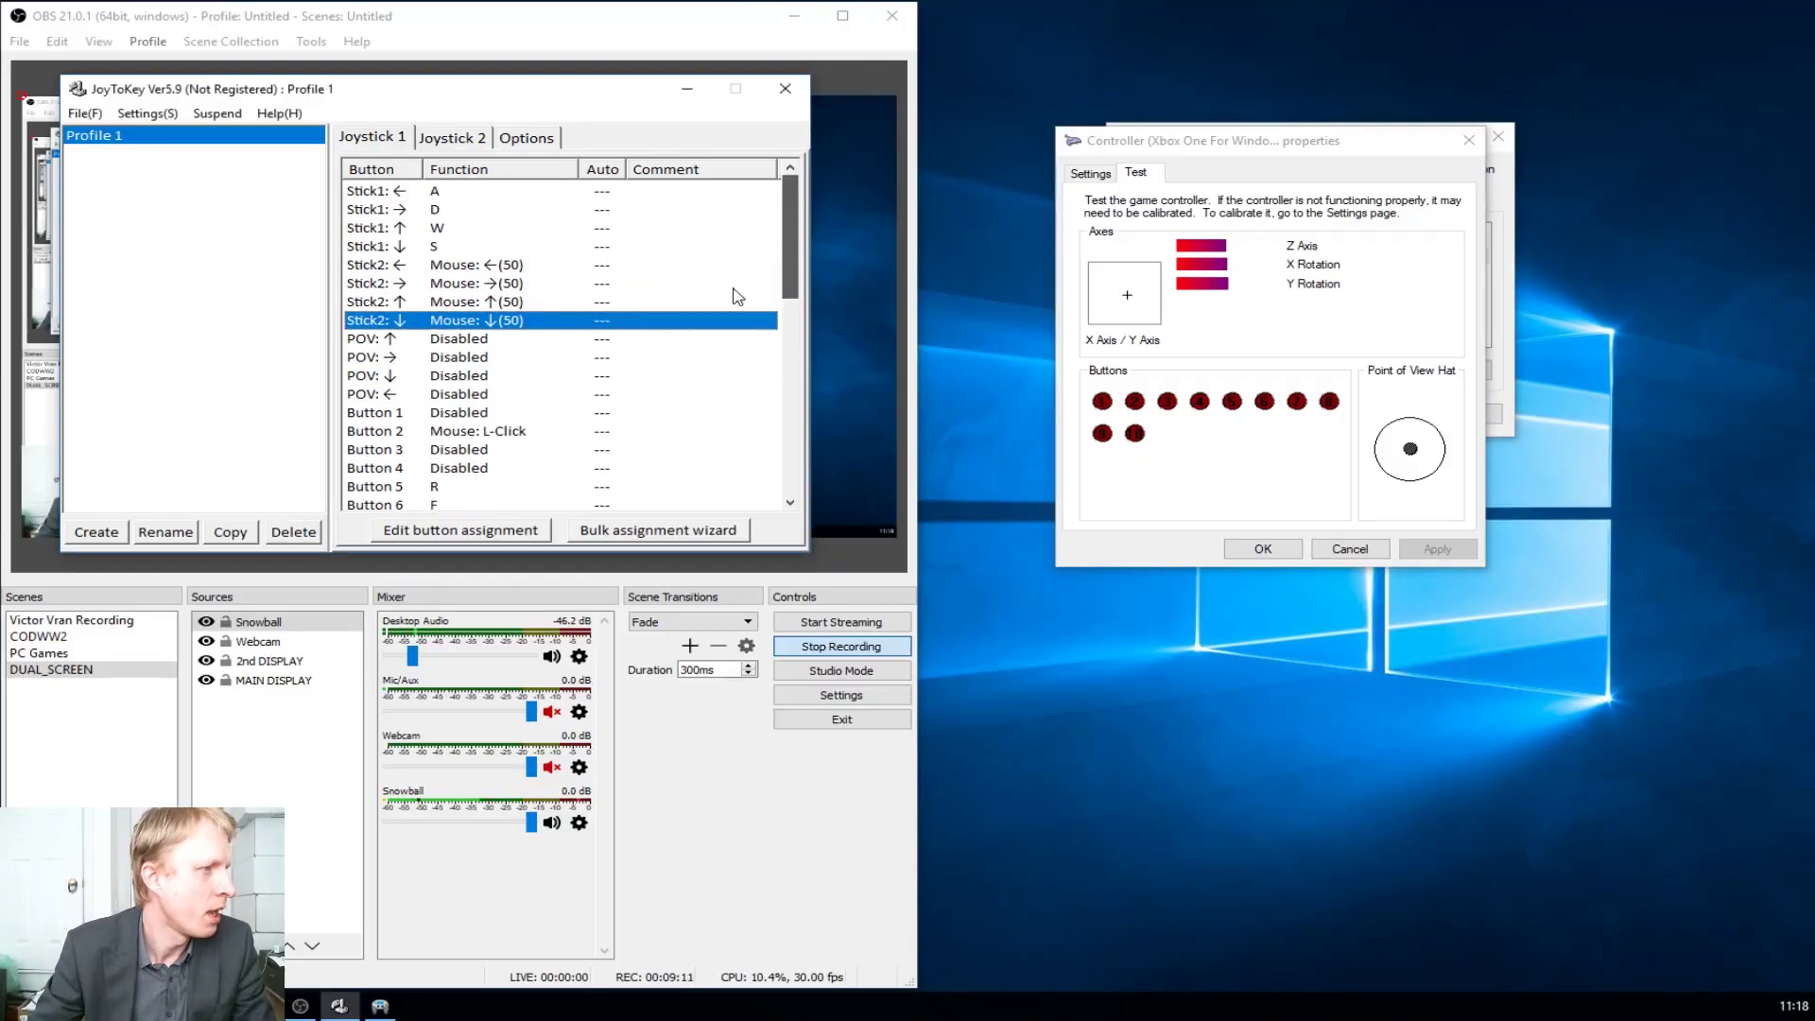
{"action": "left_click", "coordinate": [636, 323]}
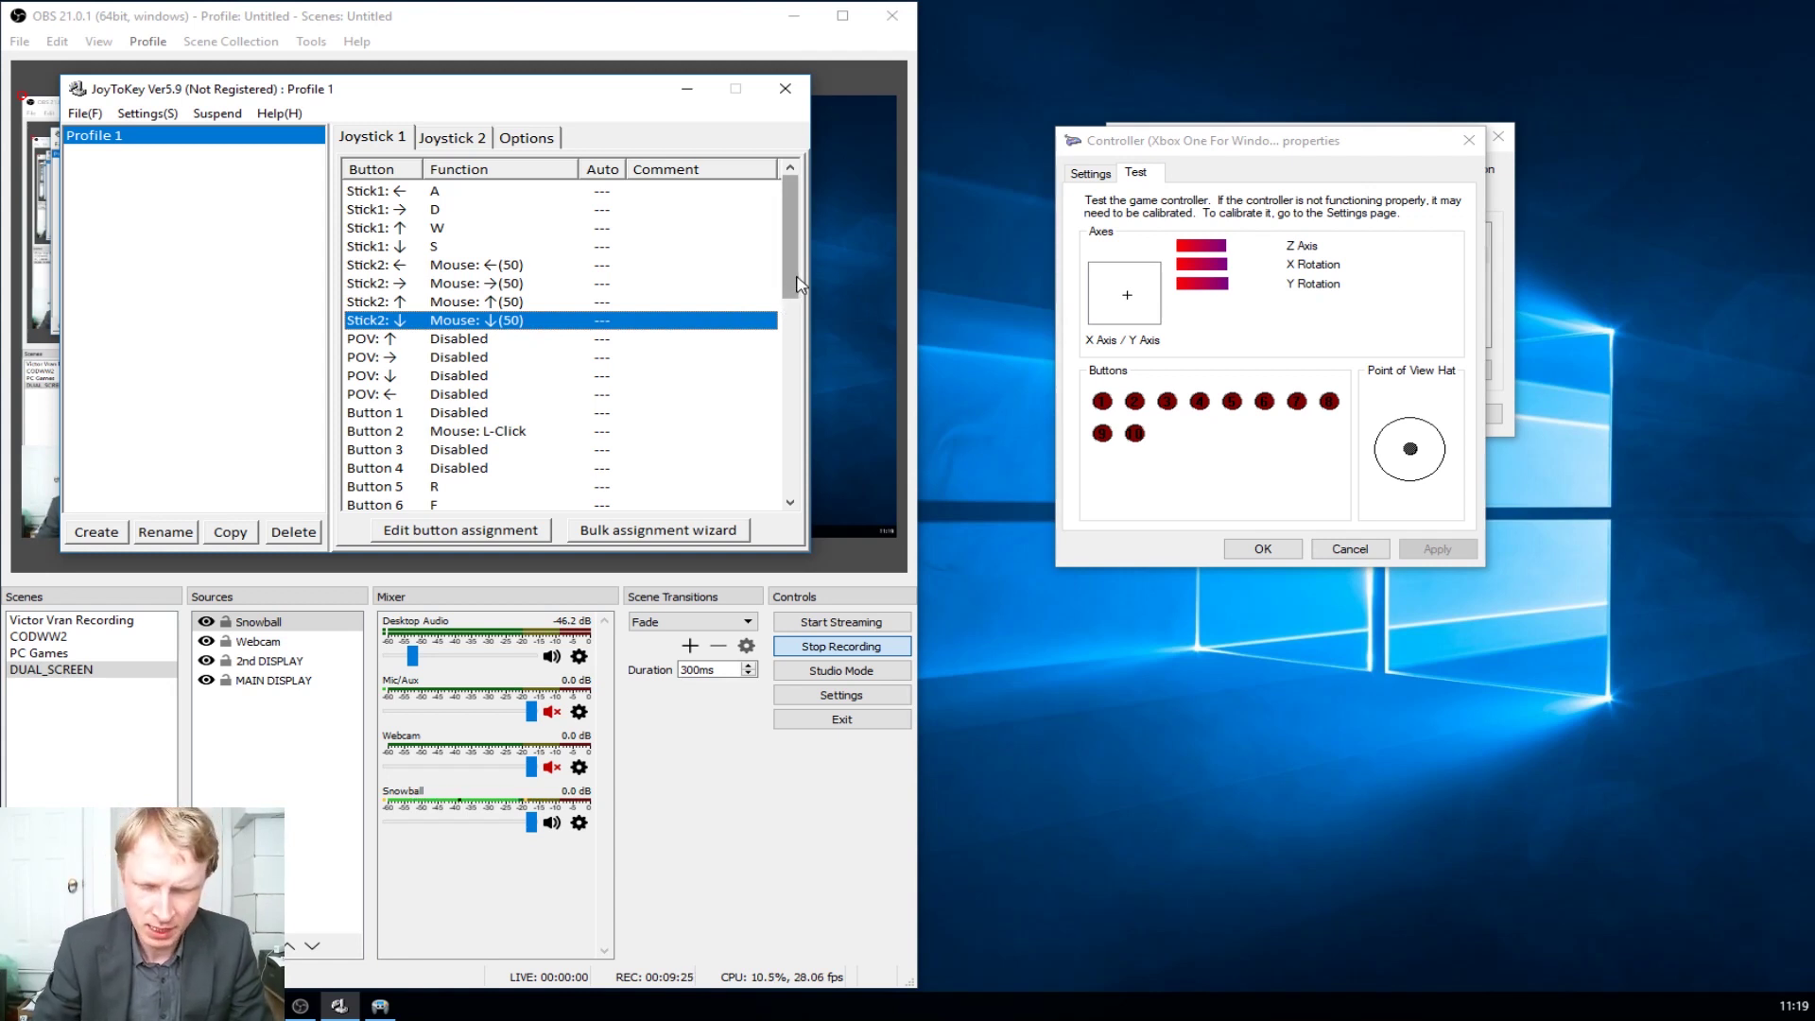
{"action": "left_click", "coordinate": [1267, 433]}
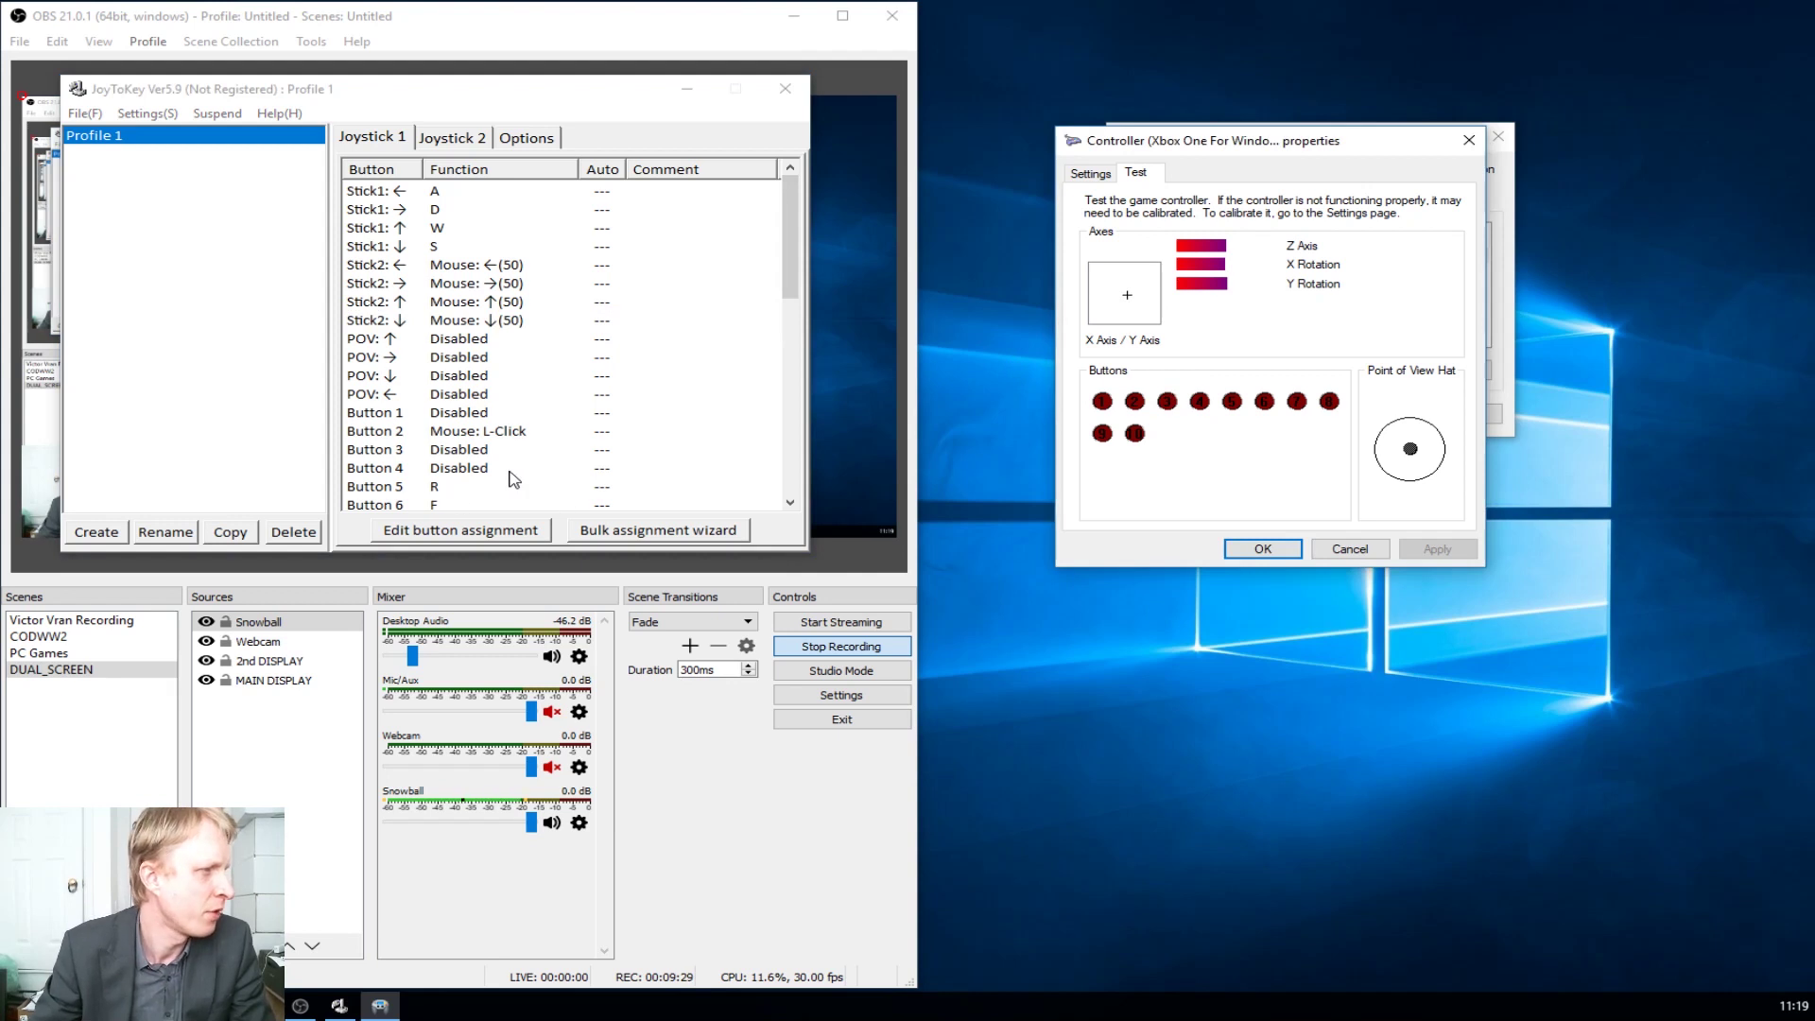
{"action": "double_click", "coordinate": [478, 452]}
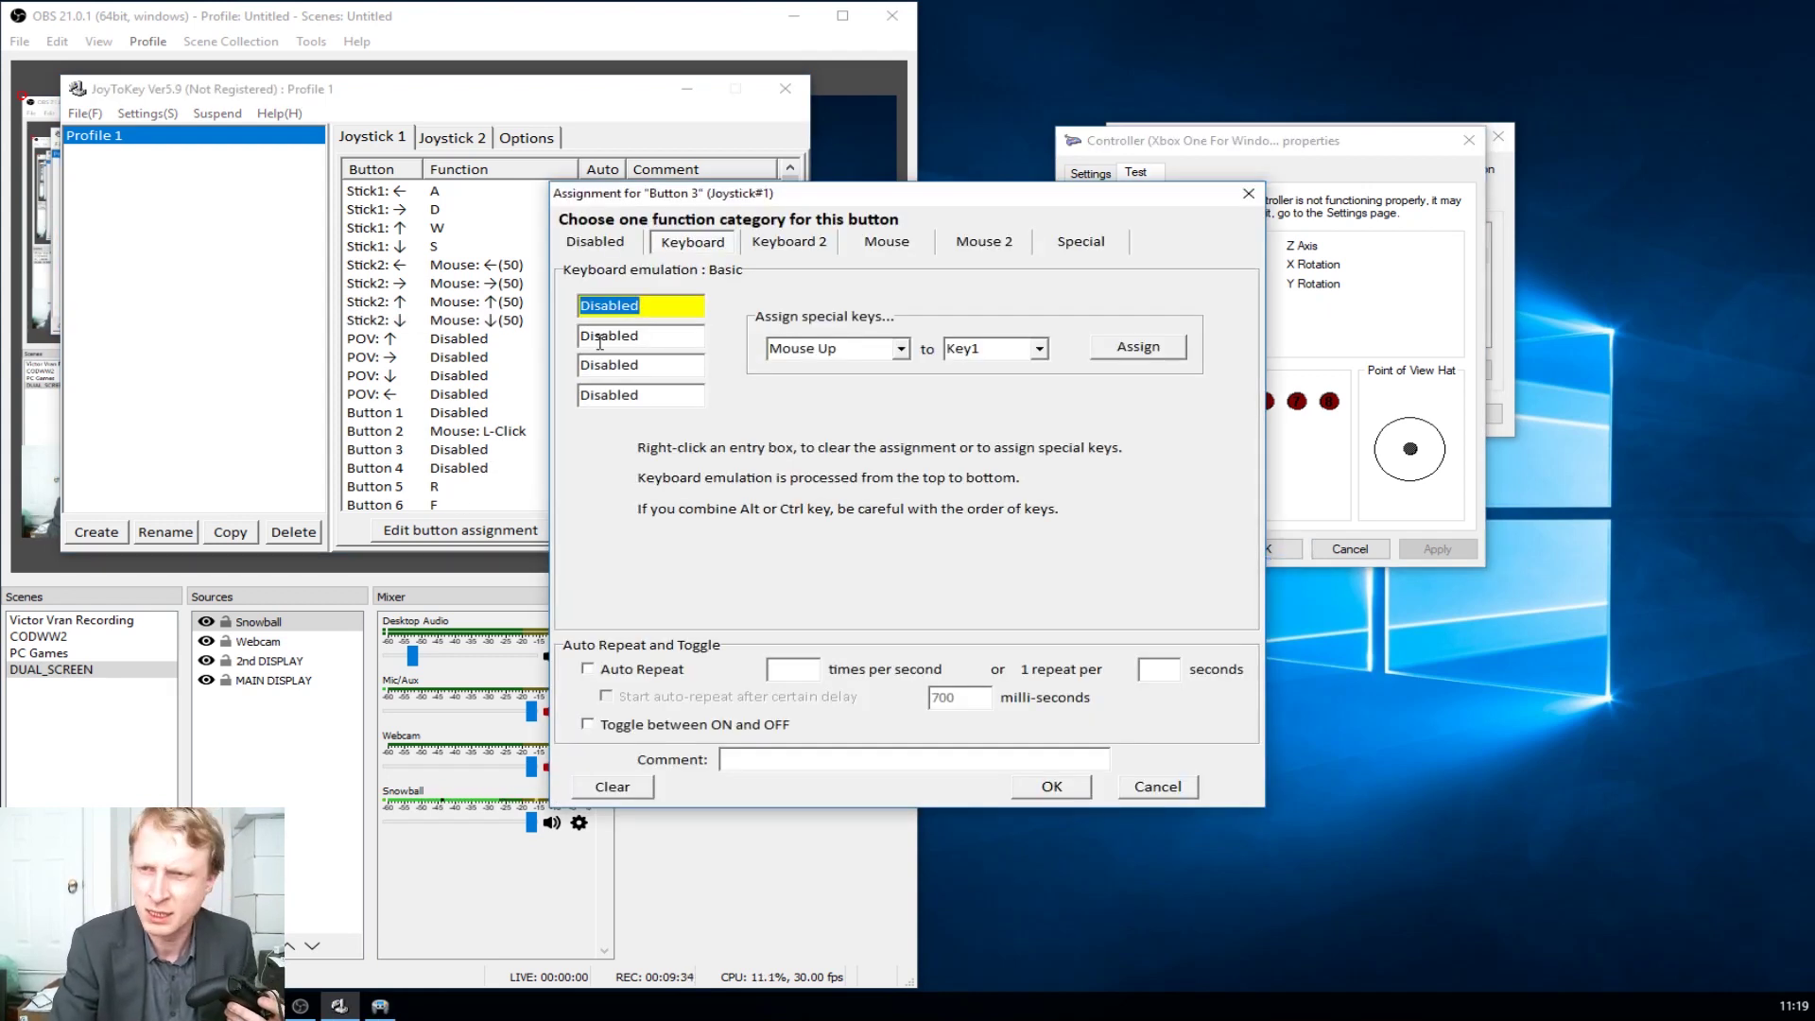
{"action": "key", "text": "g"}
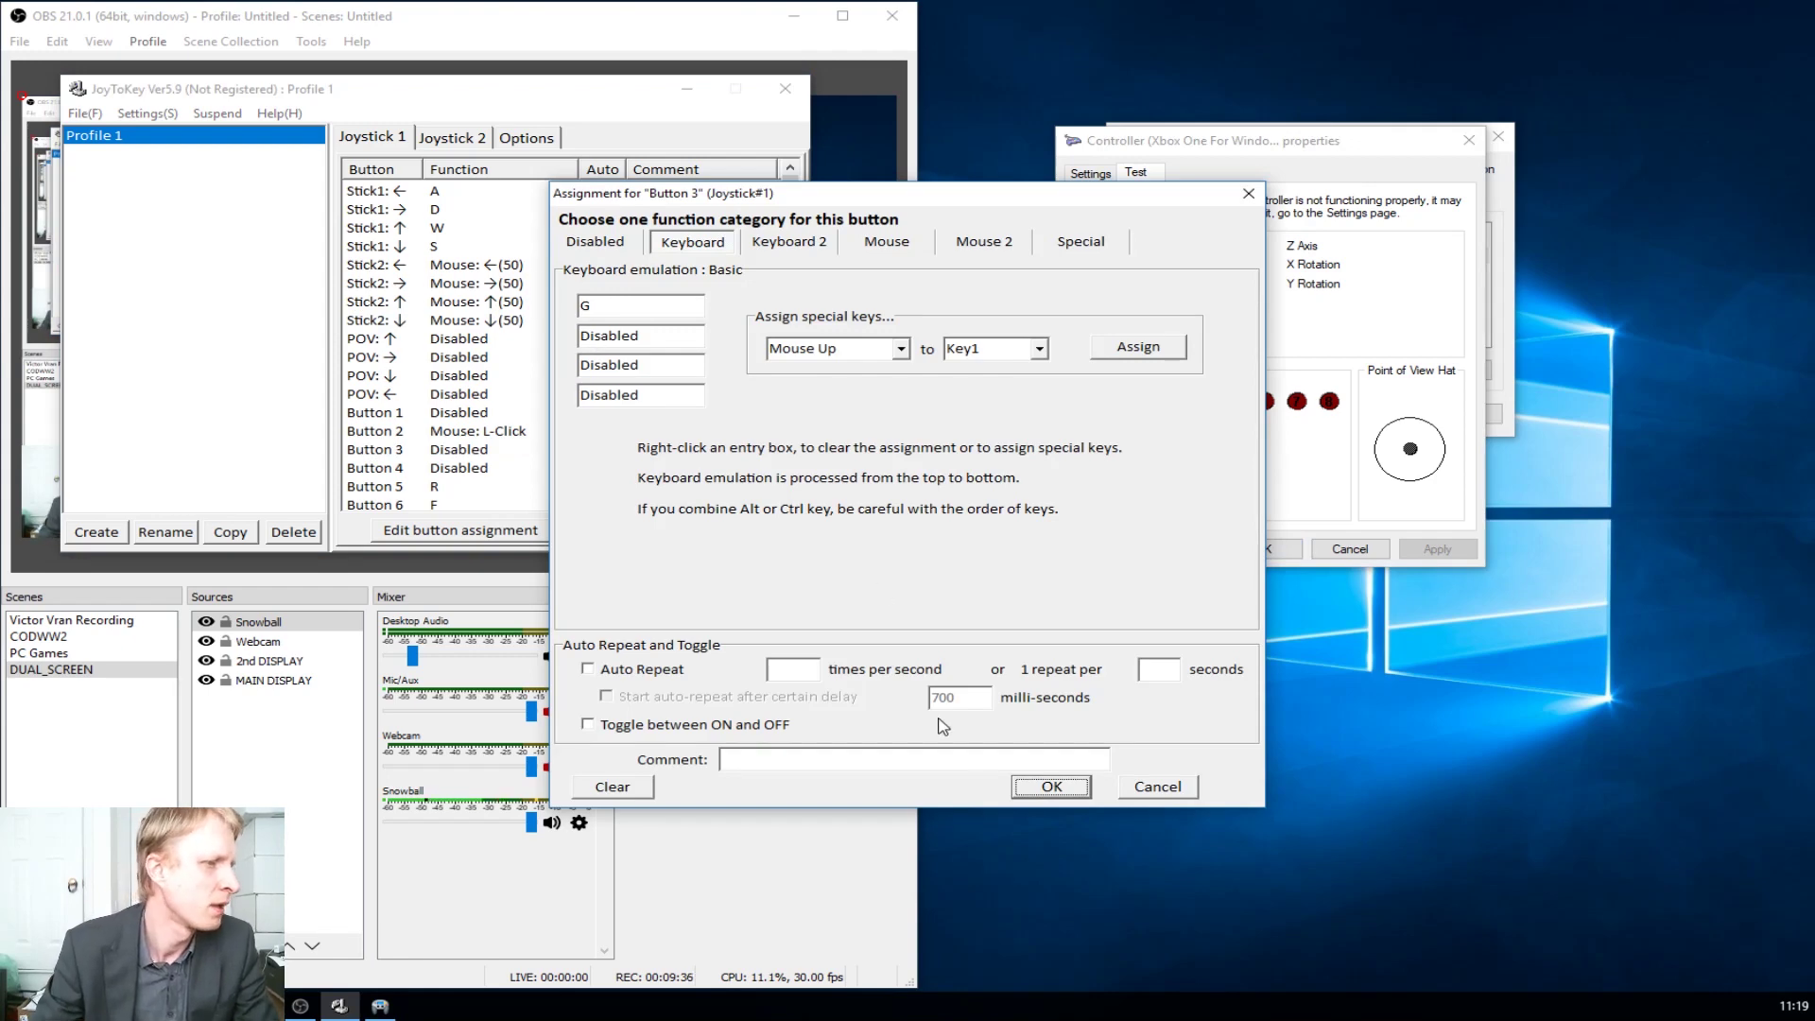
{"action": "left_click", "coordinate": [1052, 787]}
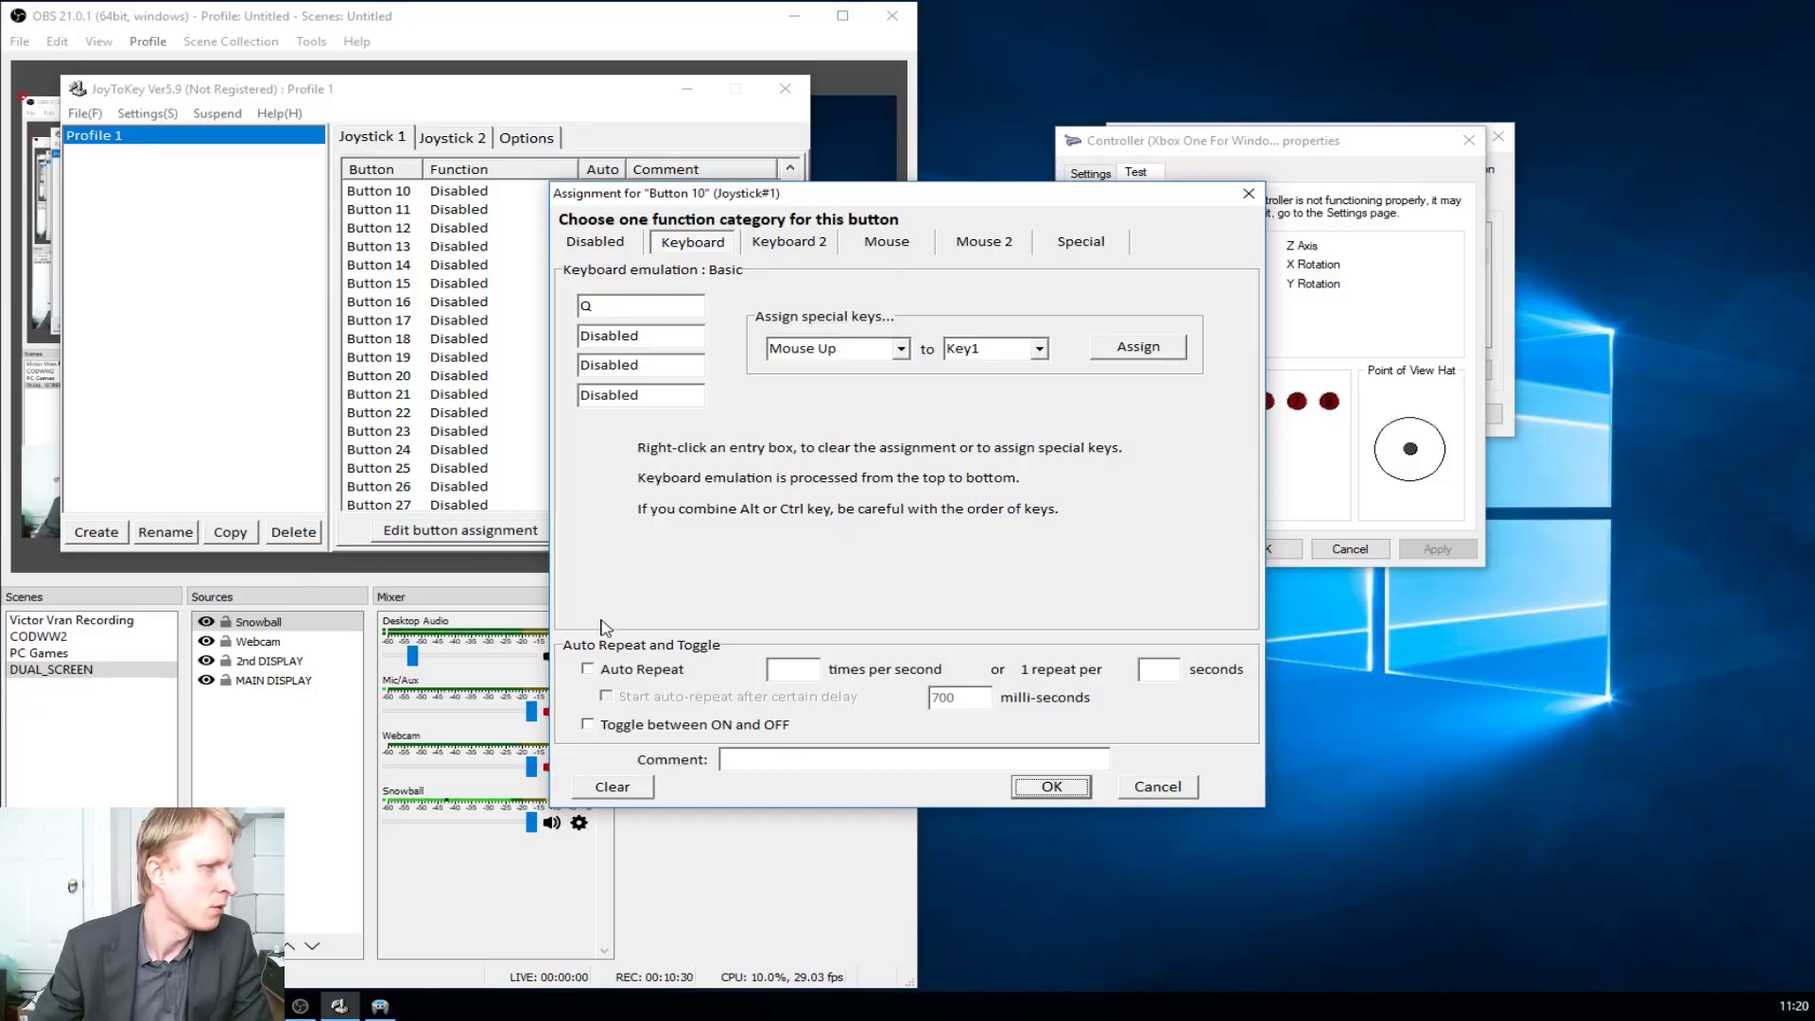
{"action": "left_click", "coordinate": [1070, 786]}
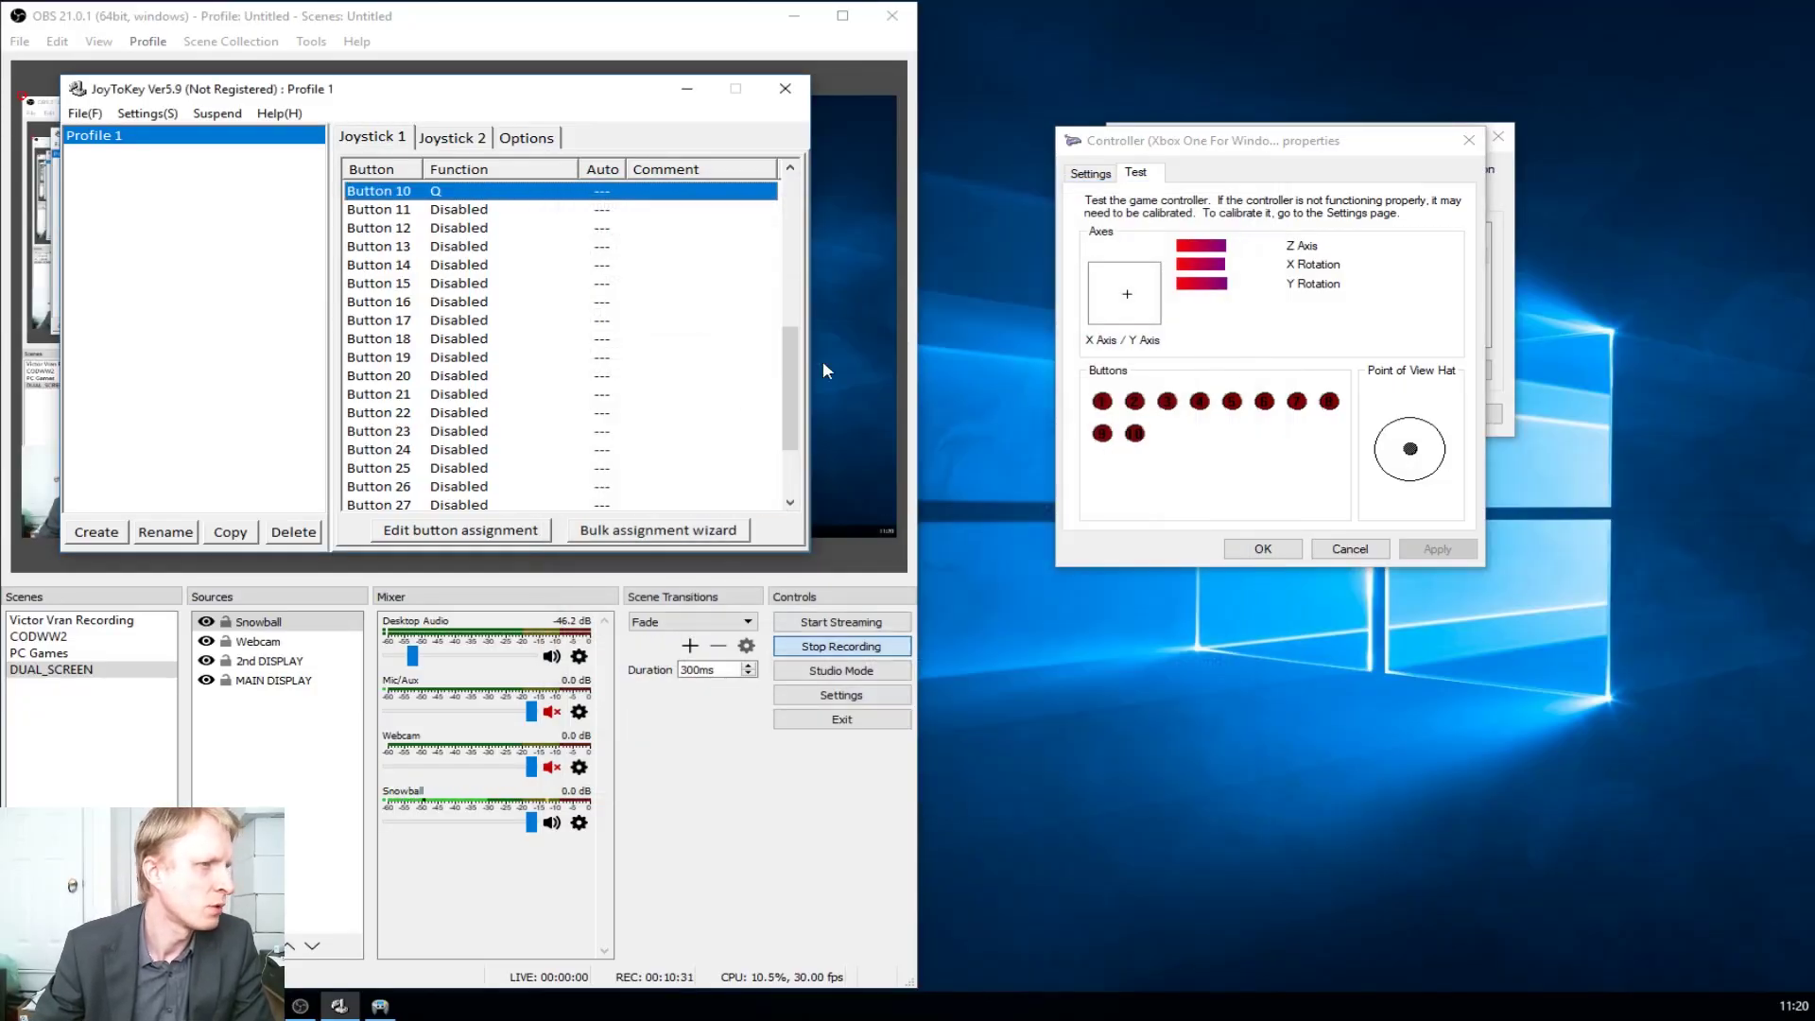
{"action": "left_click", "coordinate": [1189, 440]}
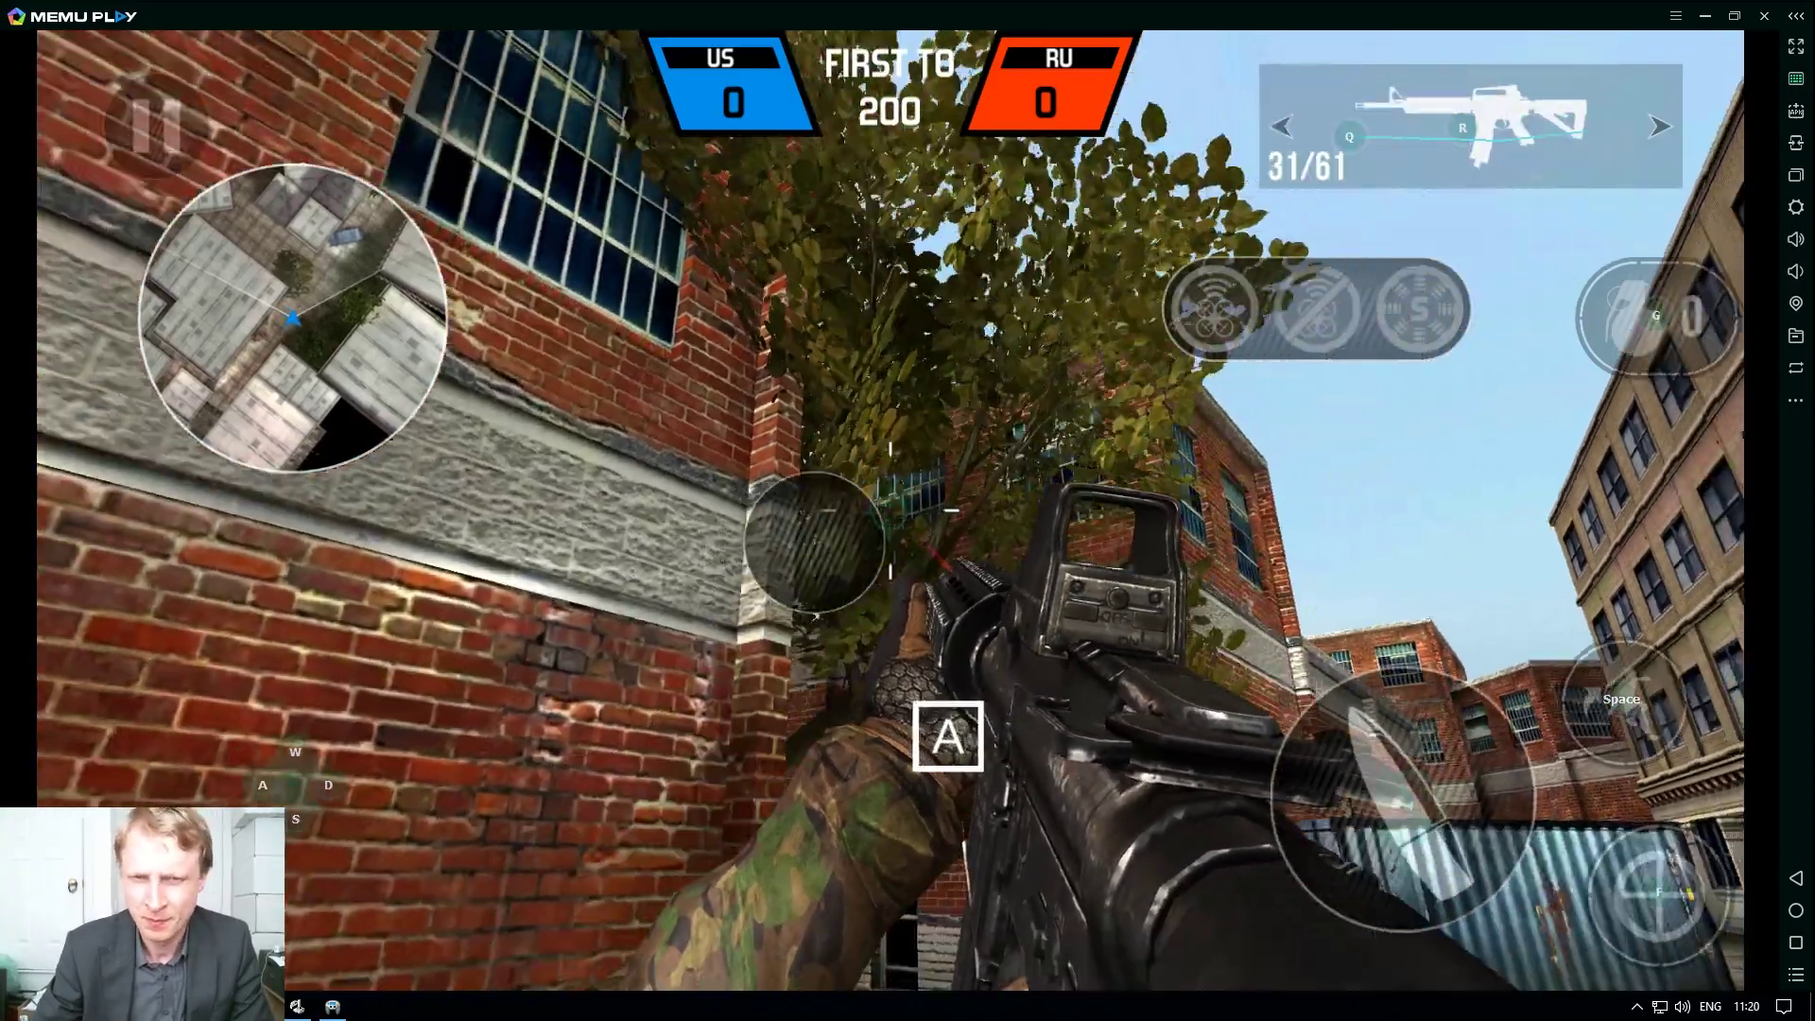
Switch to Bullet Force in MEmu, step backward and test changing weapons from the rifle to the pistol with the controller
{"action": "key", "text": "s"}
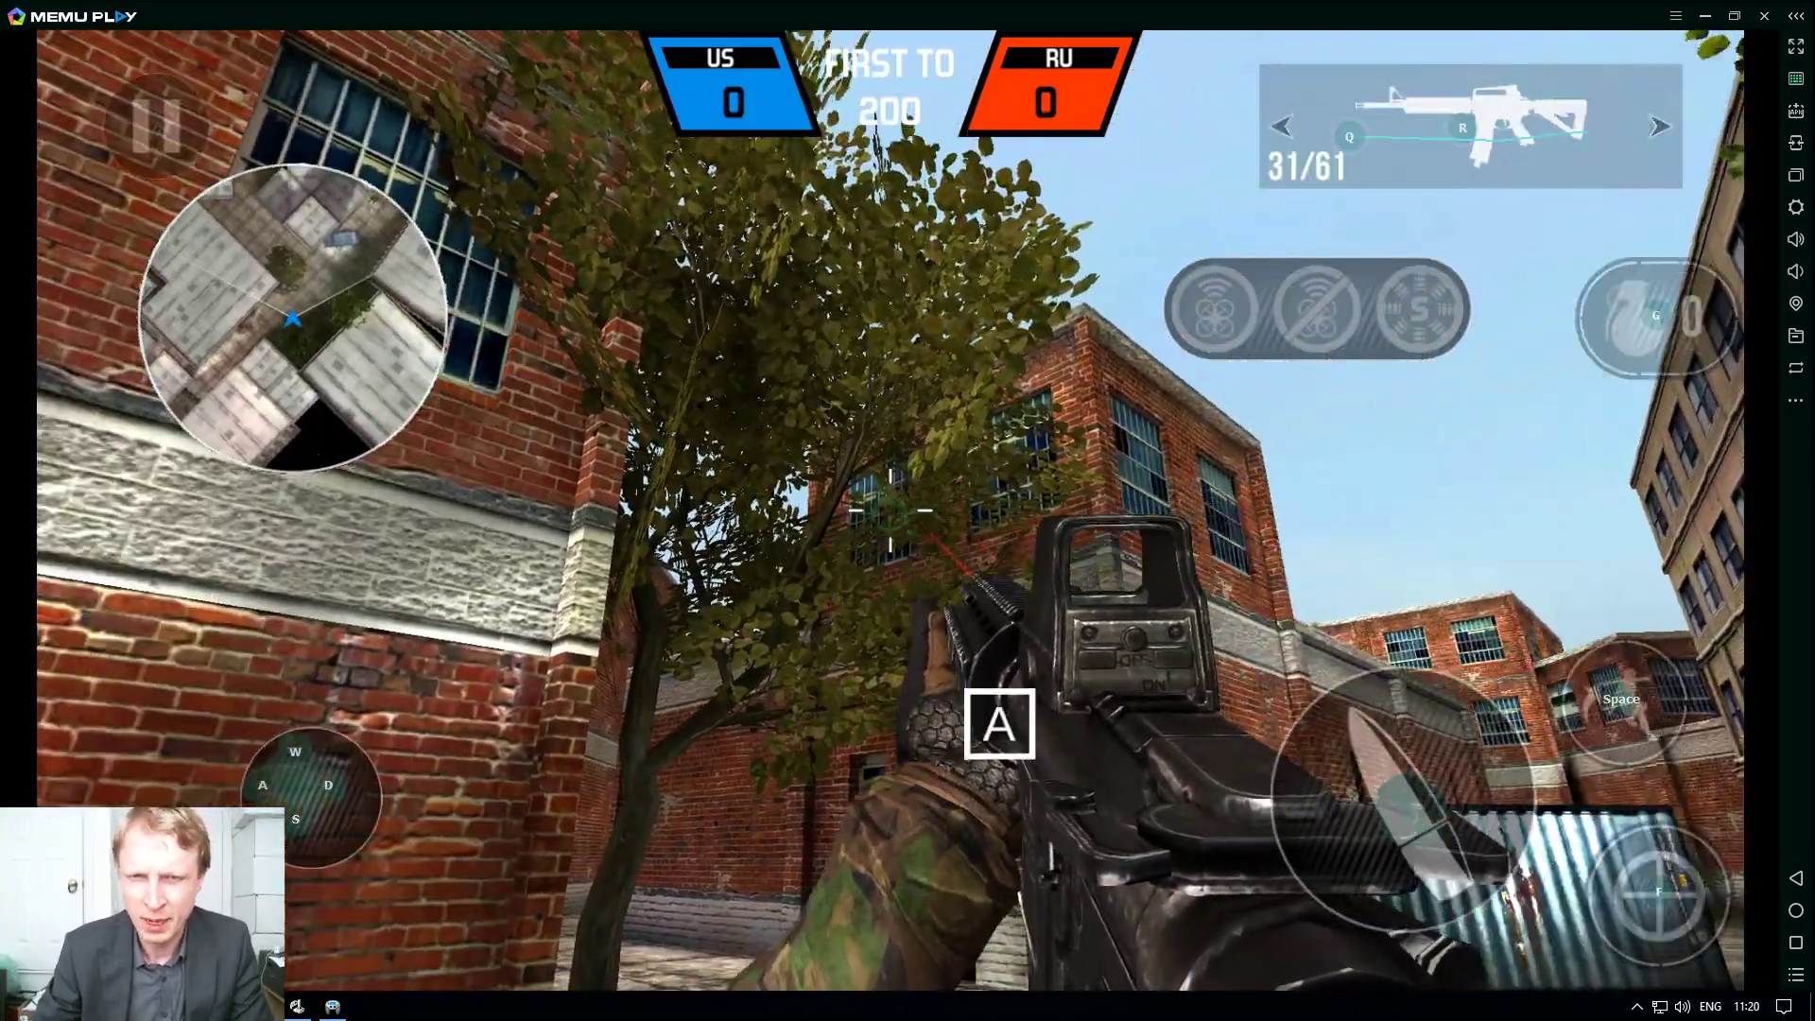
{"action": "key", "text": "q"}
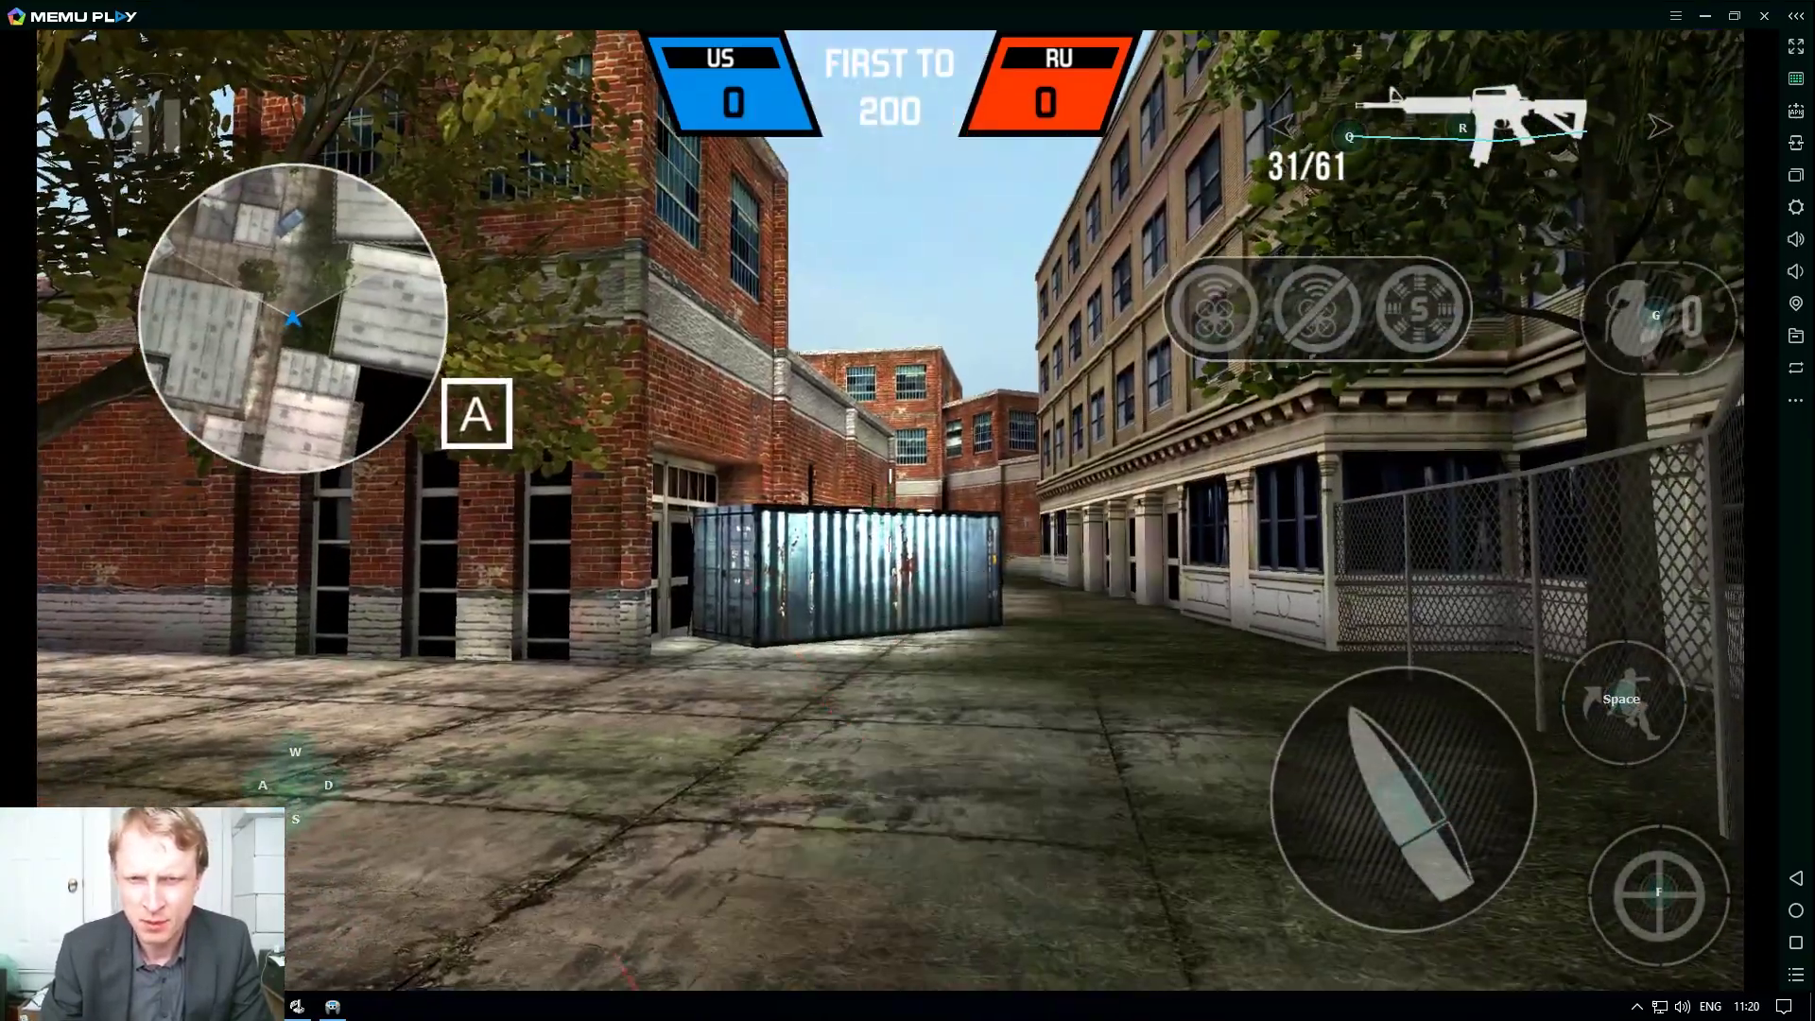
{"action": "key", "text": "q"}
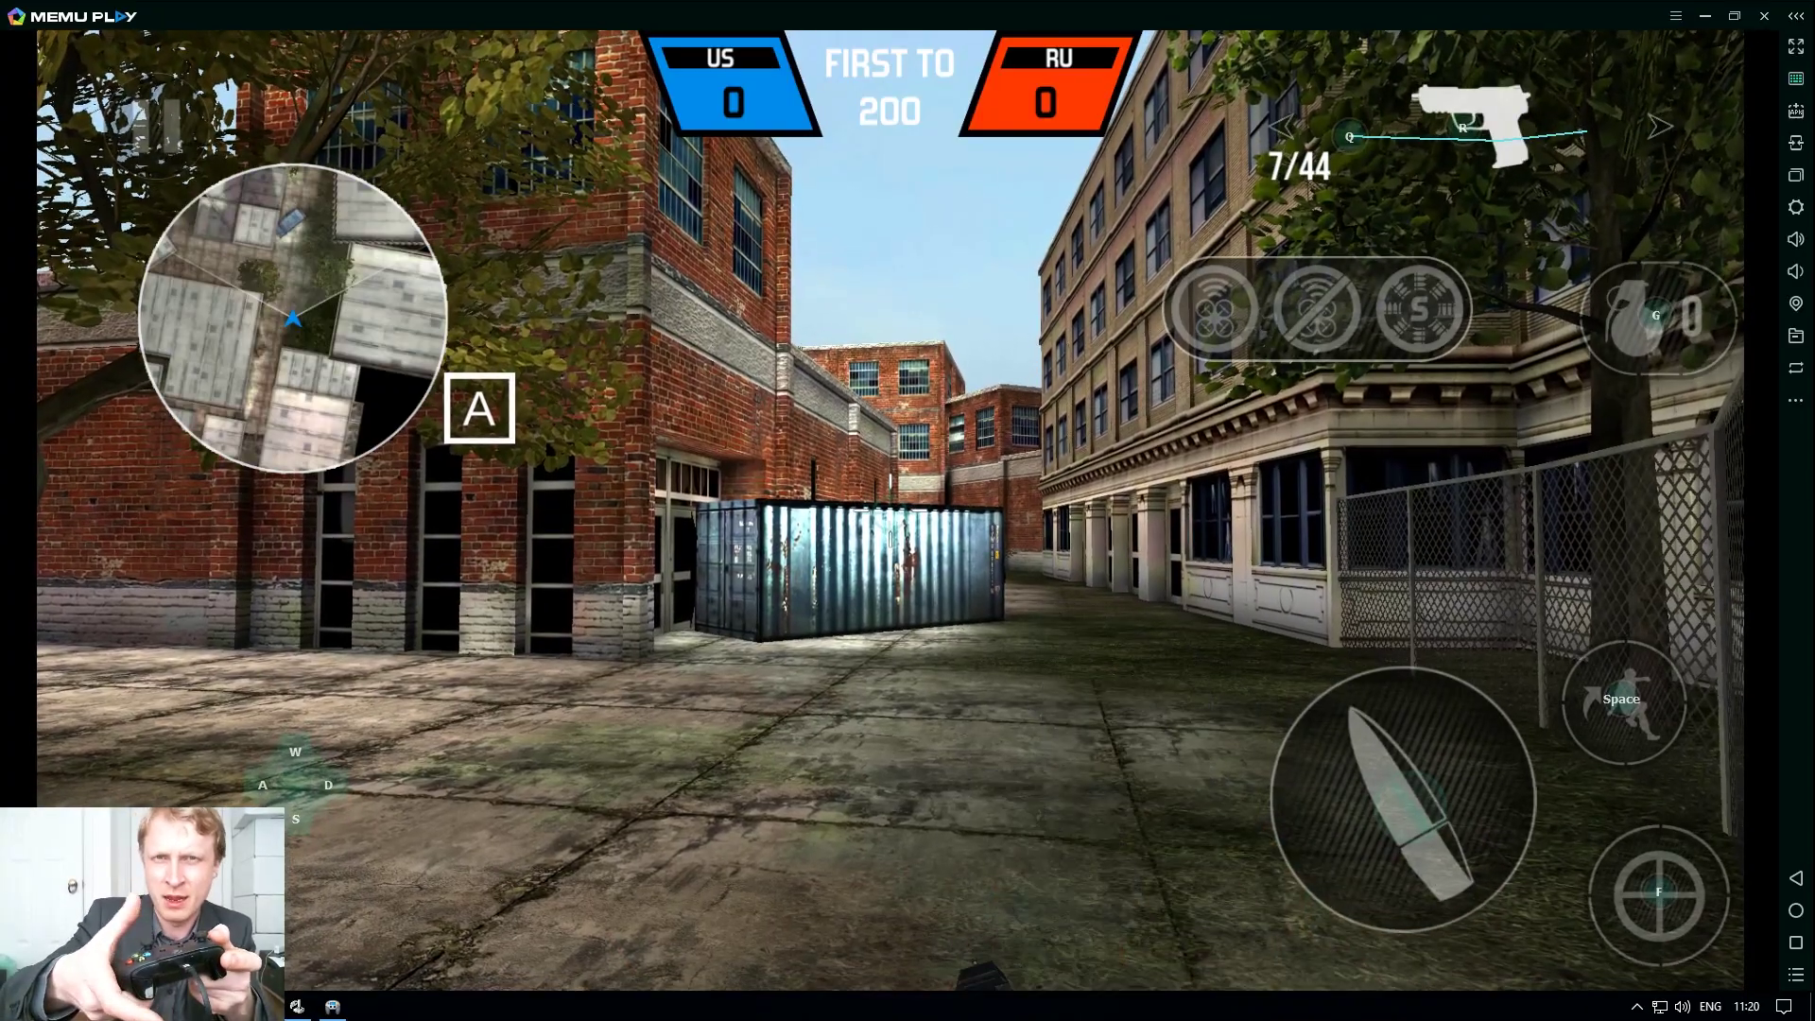
{"action": "key", "text": "q"}
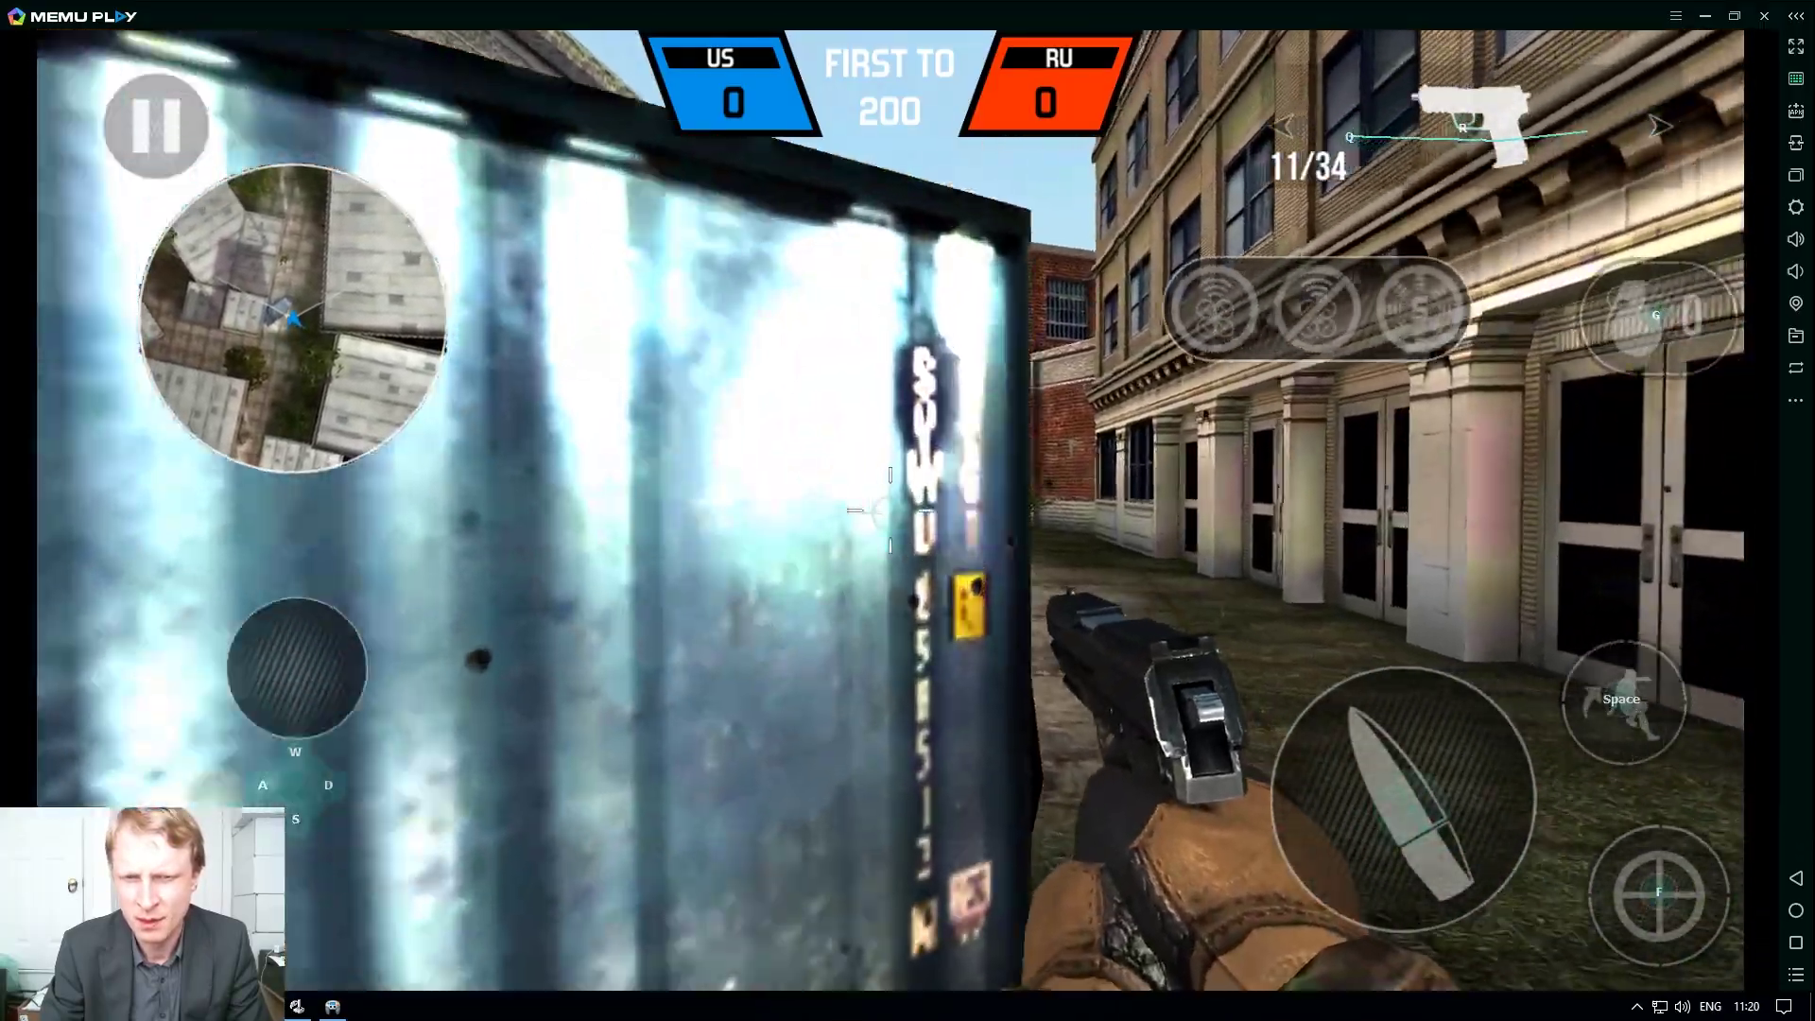
Move in all directions beside the blue container while firing the pistol down the alley
{"action": "key", "text": "d"}
{"action": "left_click", "coordinate": [889, 510]}
{"action": "left_click", "coordinate": [890, 510]}
{"action": "left_click", "coordinate": [889, 511]}
{"action": "key", "text": "s"}
{"action": "key", "text": "a"}
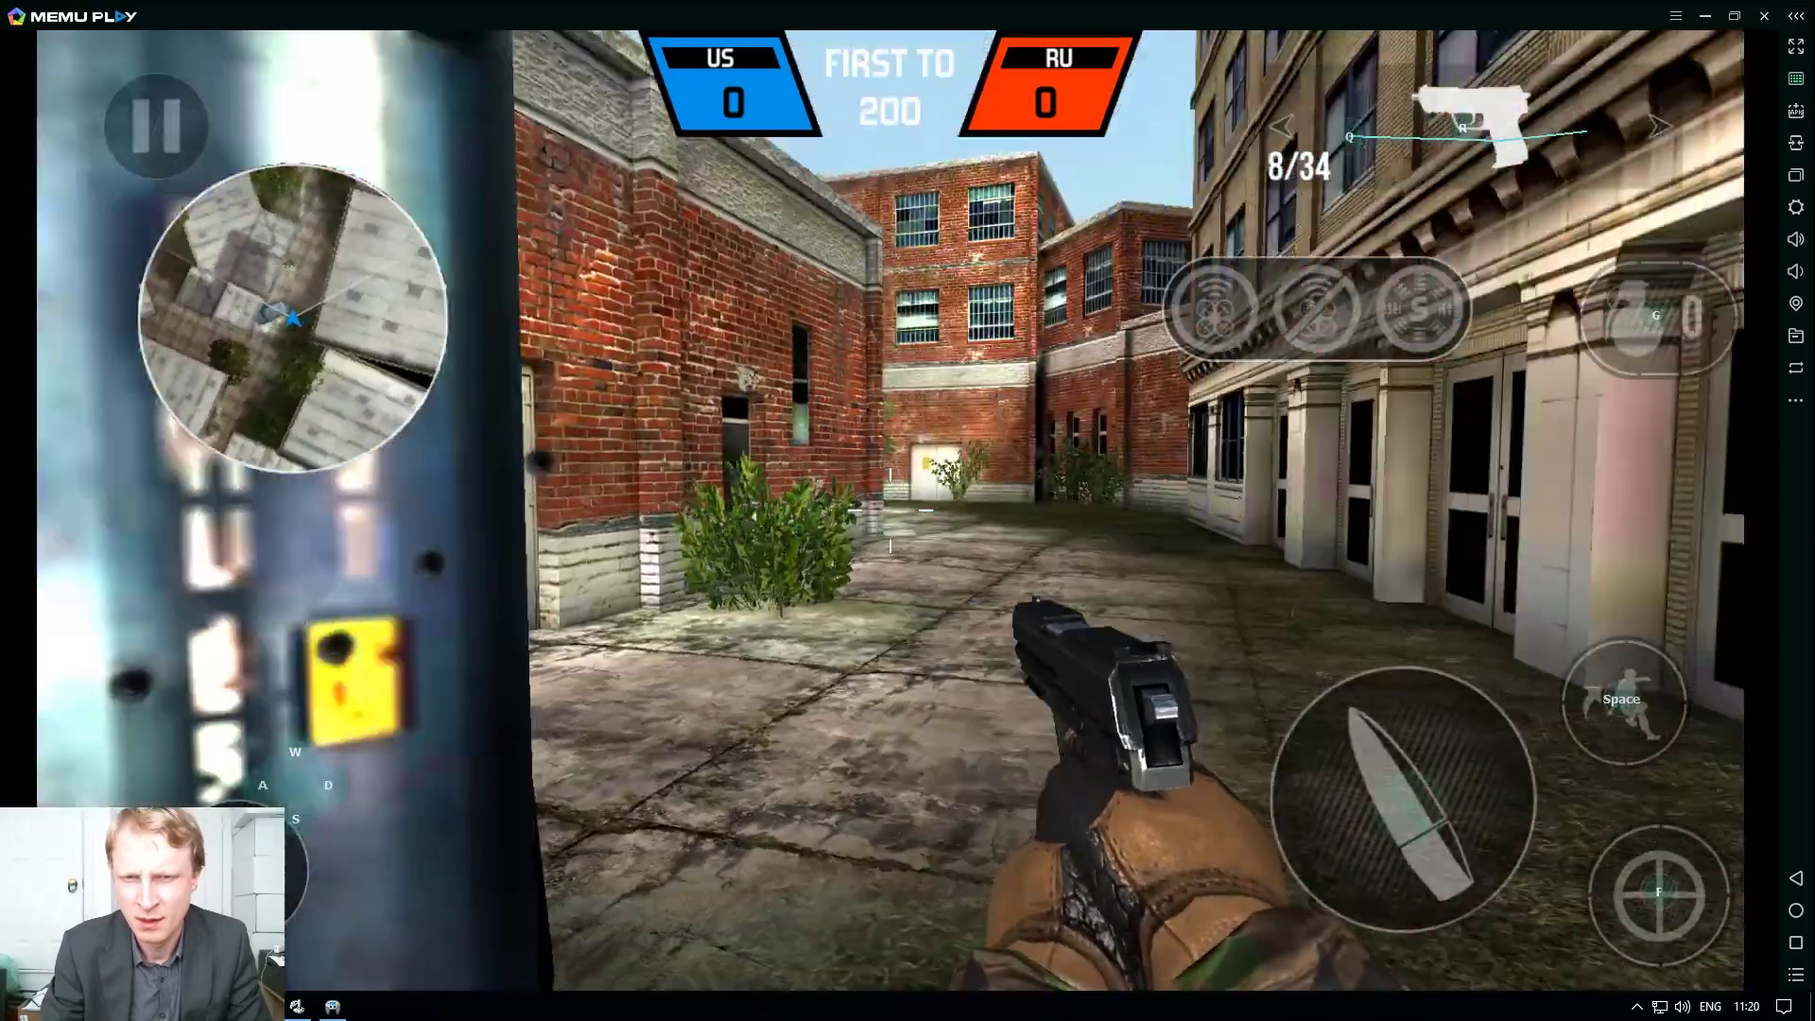
{"action": "left_click", "coordinate": [889, 510]}
{"action": "key", "text": "w"}
{"action": "key", "text": "d"}
{"action": "left_click", "coordinate": [889, 510]}
{"action": "left_click", "coordinate": [889, 510]}
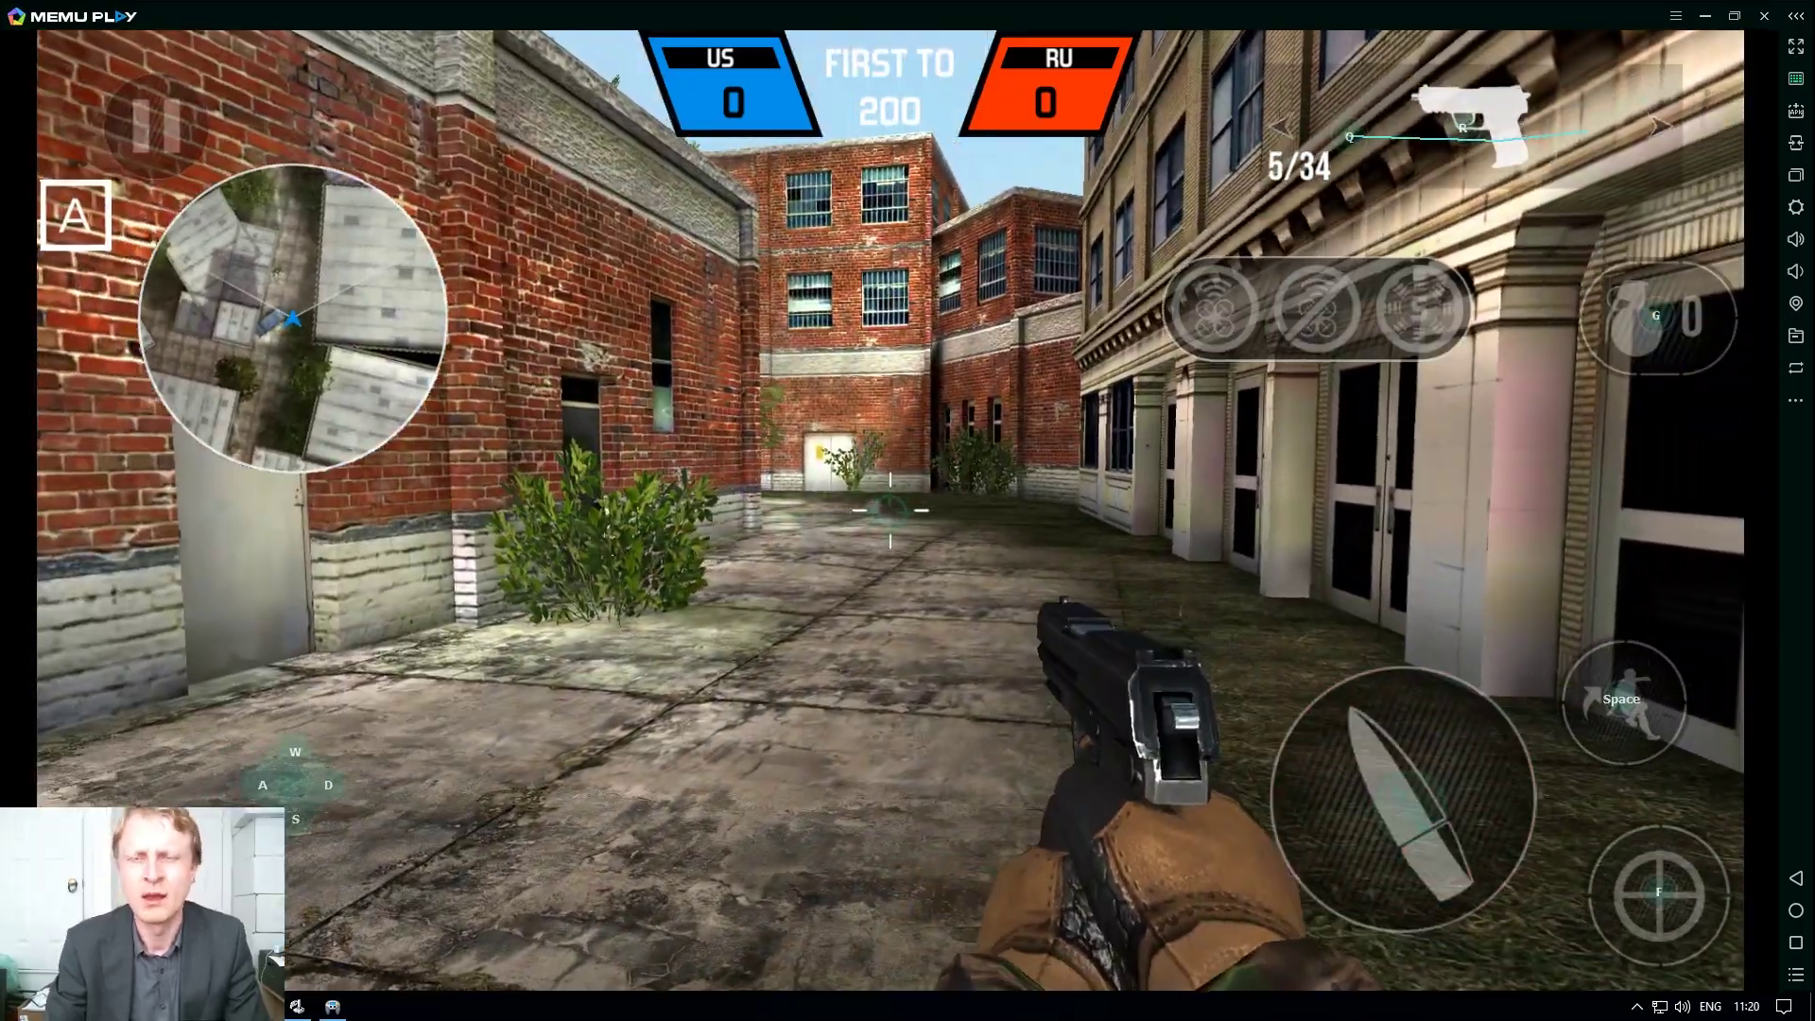
Reload the pistol, sidestep behind the blue container and leave first-person mouse mode
{"action": "key", "text": "r"}
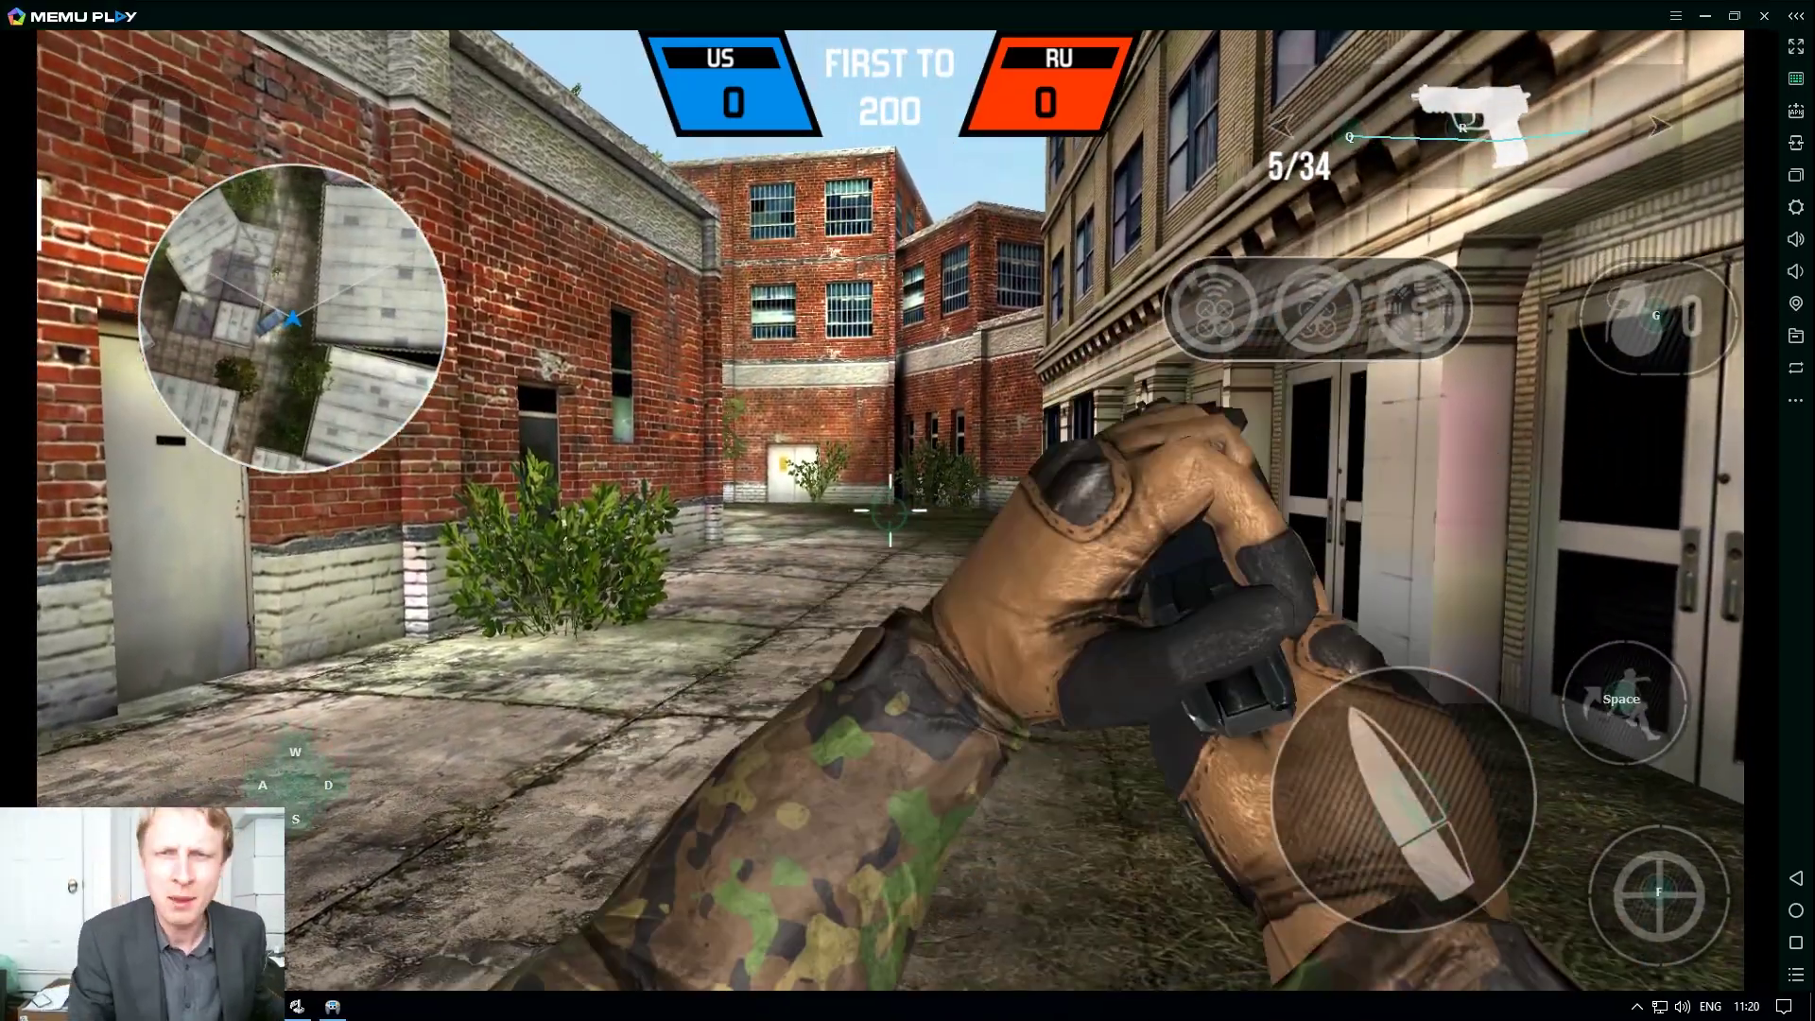
{"action": "key", "text": "r"}
{"action": "key", "text": "a"}
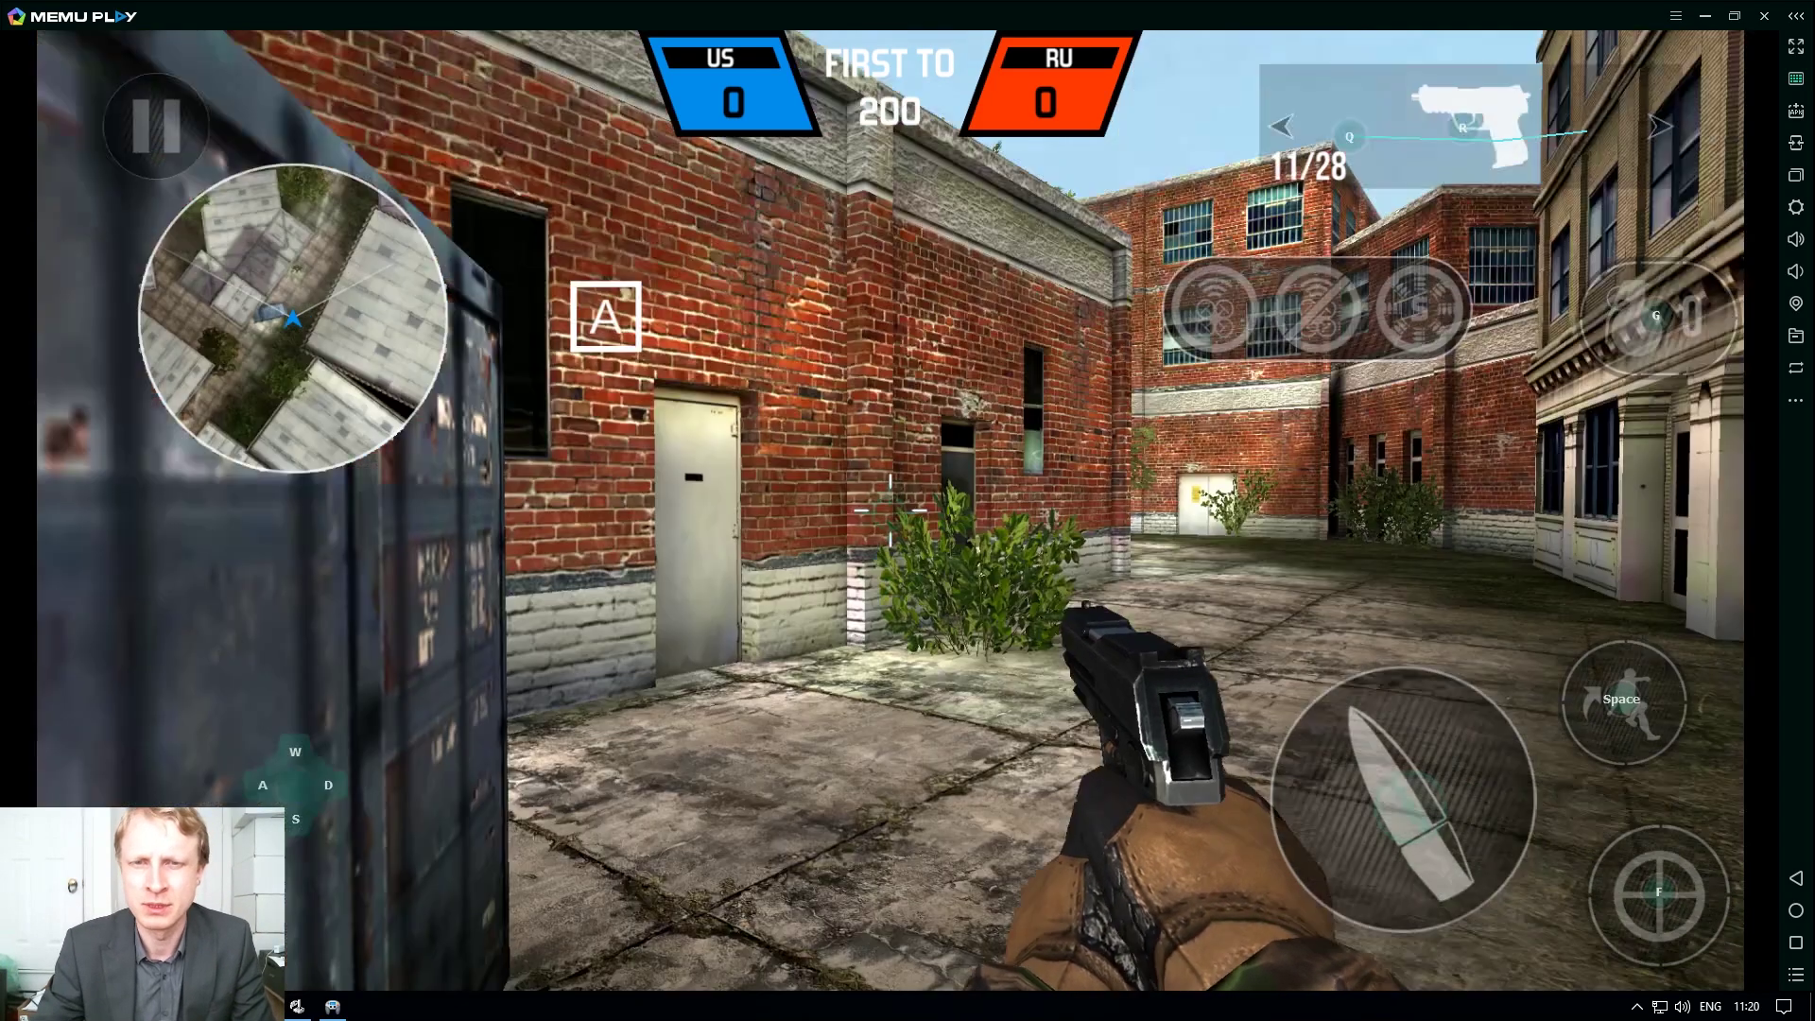
{"action": "right_click", "coordinate": [907, 510]}
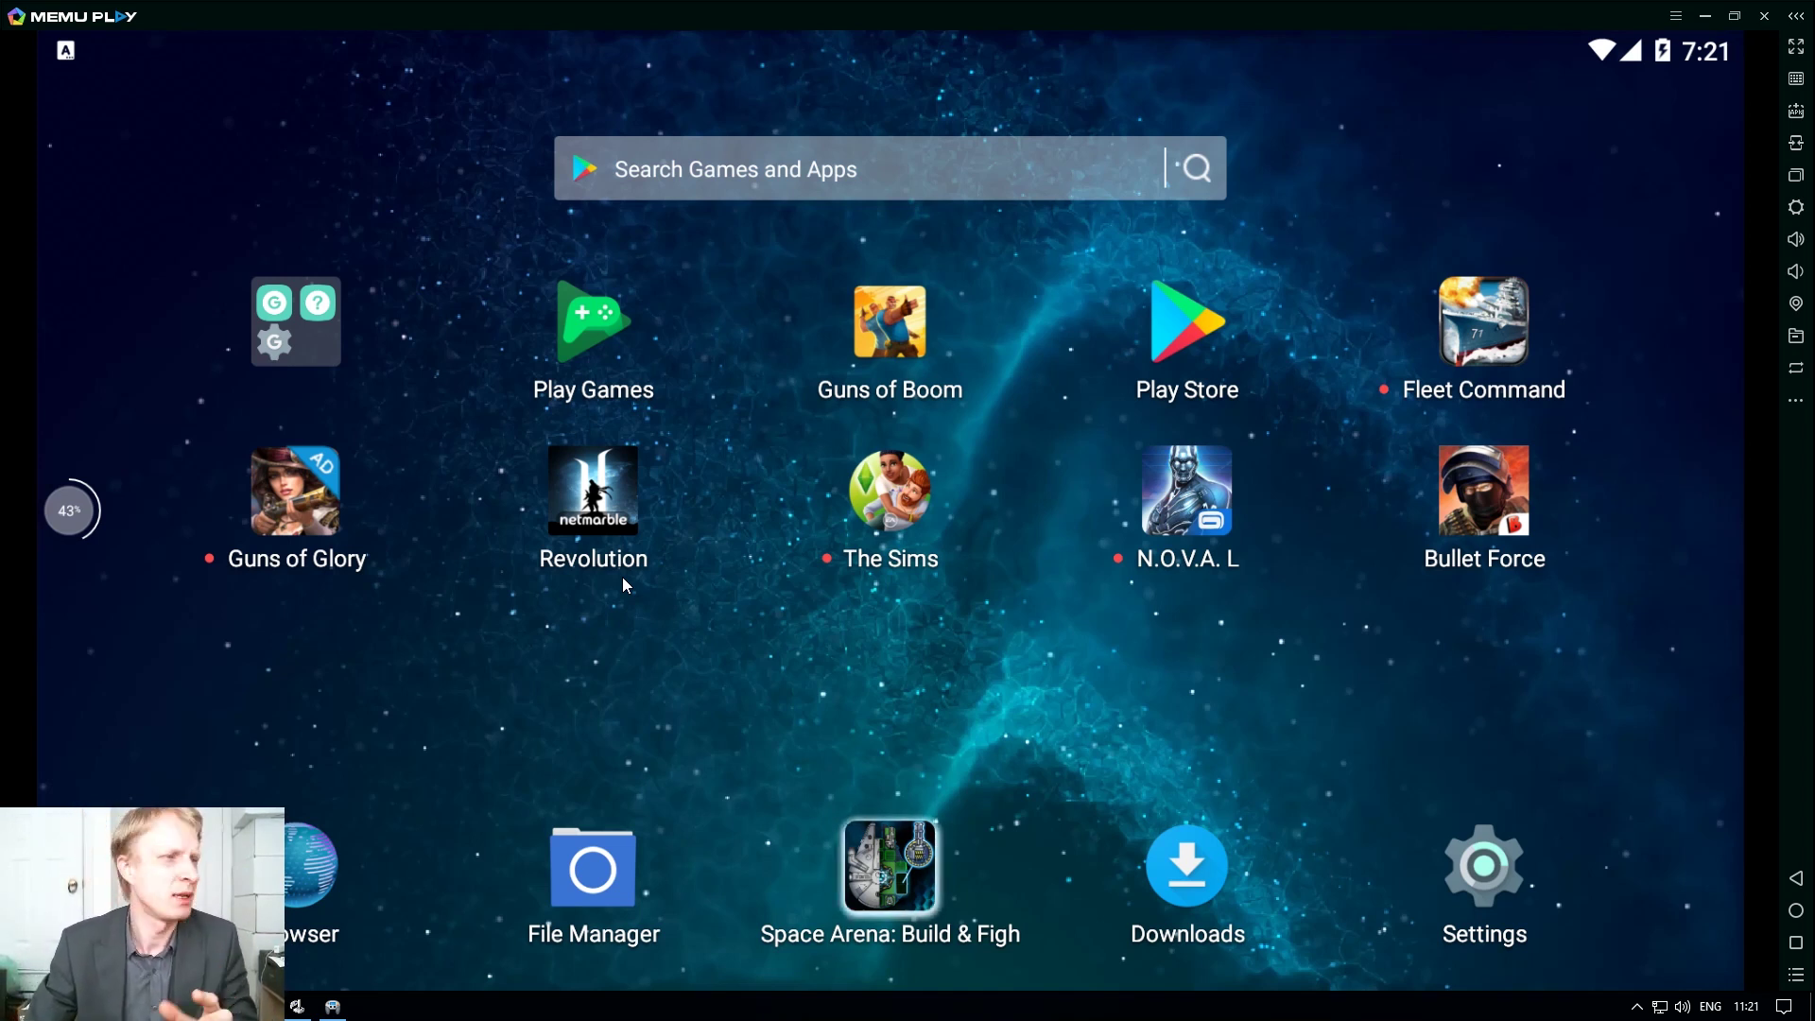
Launch Guns of Boom from the MEmu home screen, dismiss the opening overlay and start a battle
{"action": "left_click", "coordinate": [886, 351]}
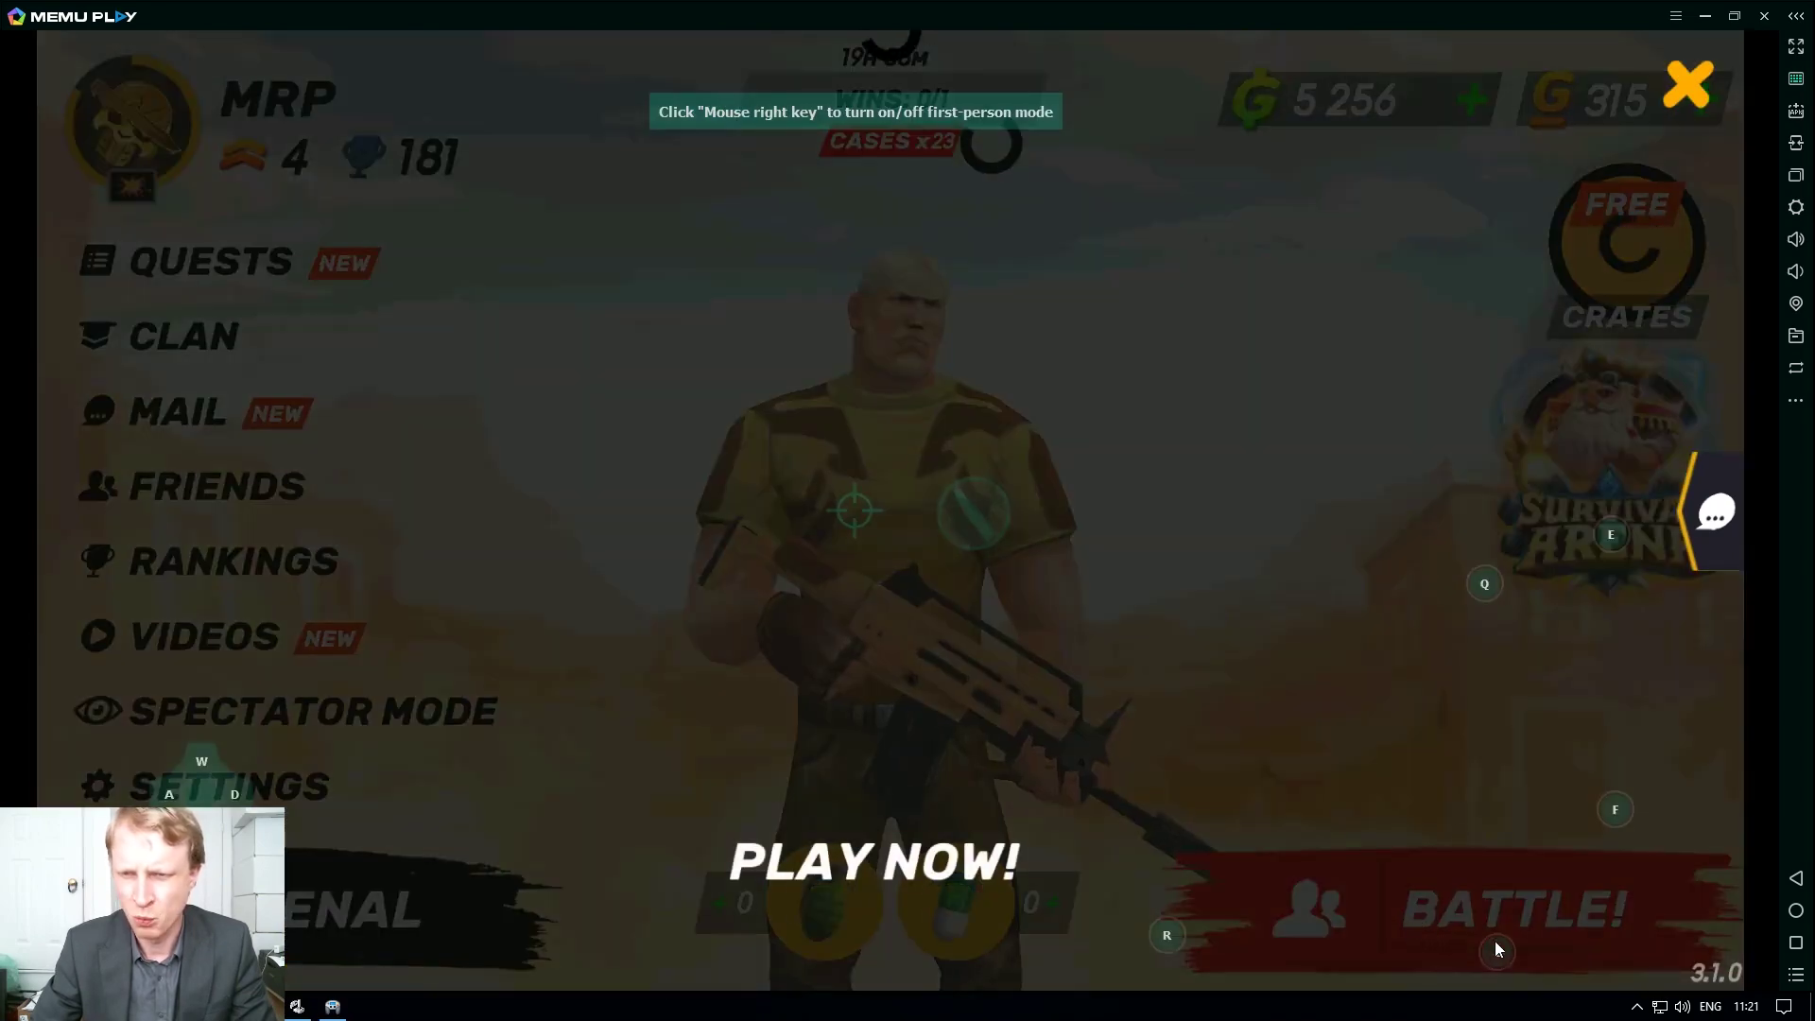
{"action": "left_click", "coordinate": [1678, 83]}
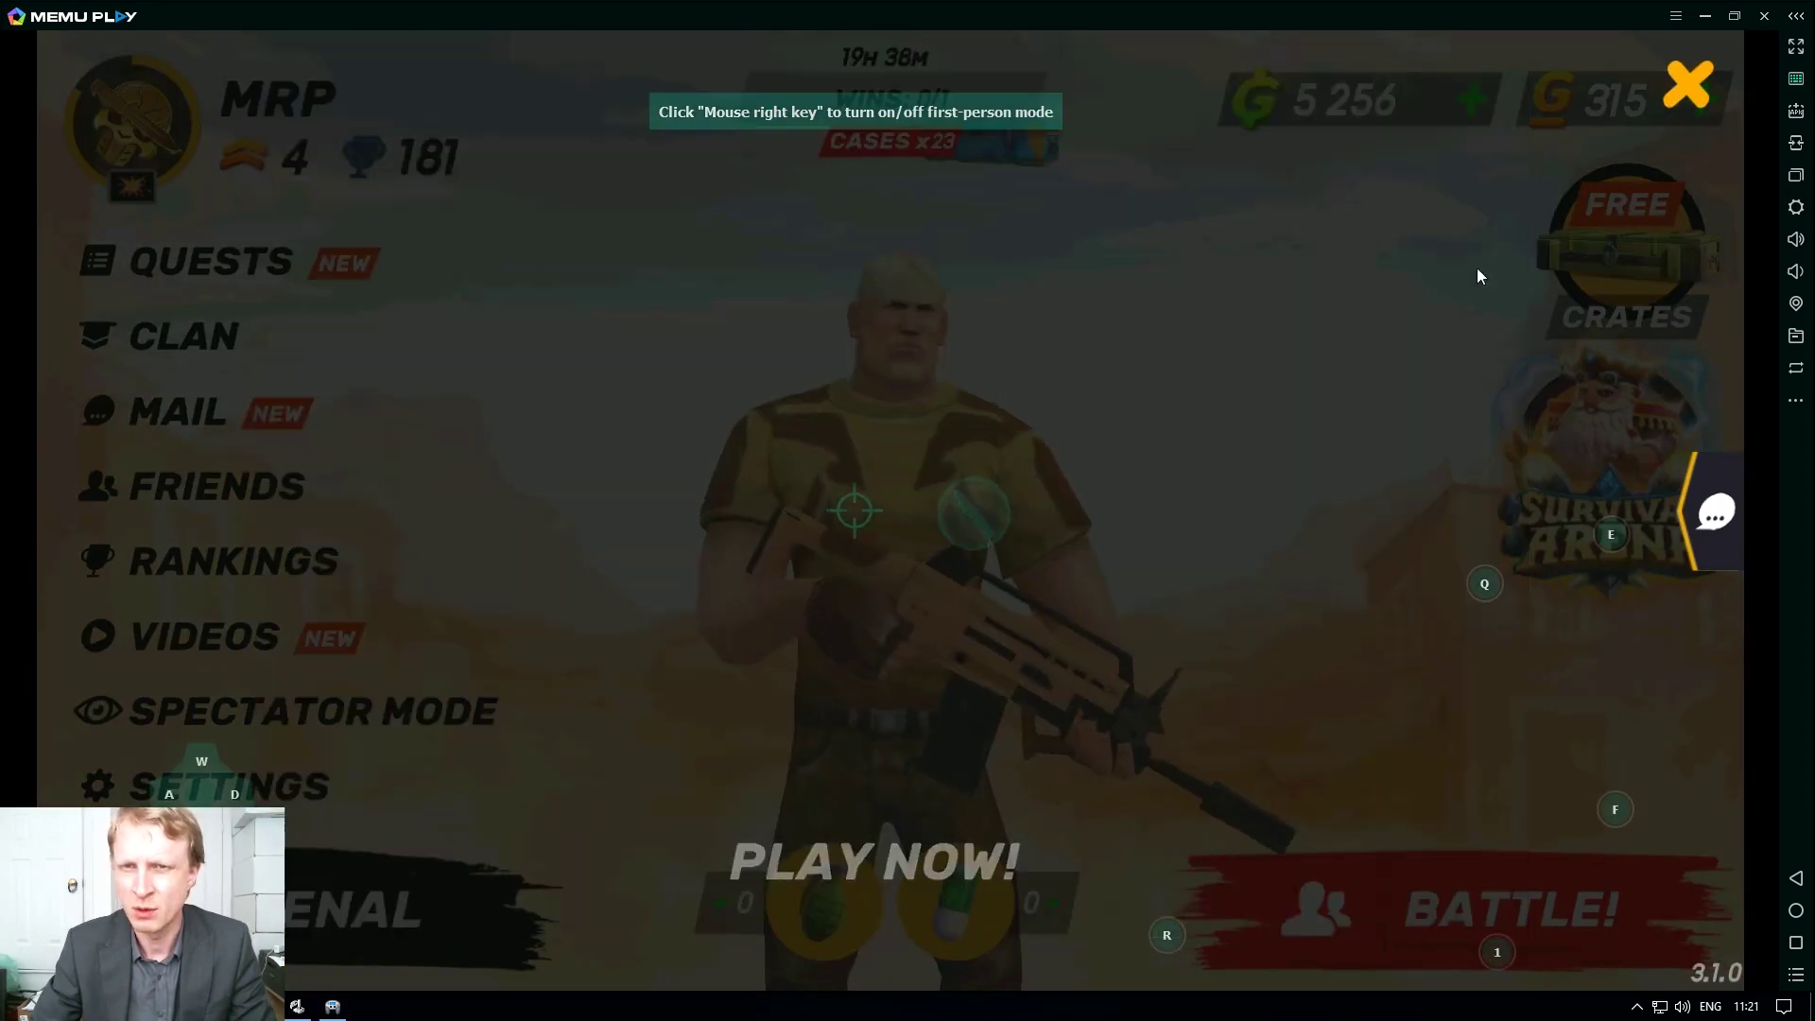
{"action": "key", "text": "1"}
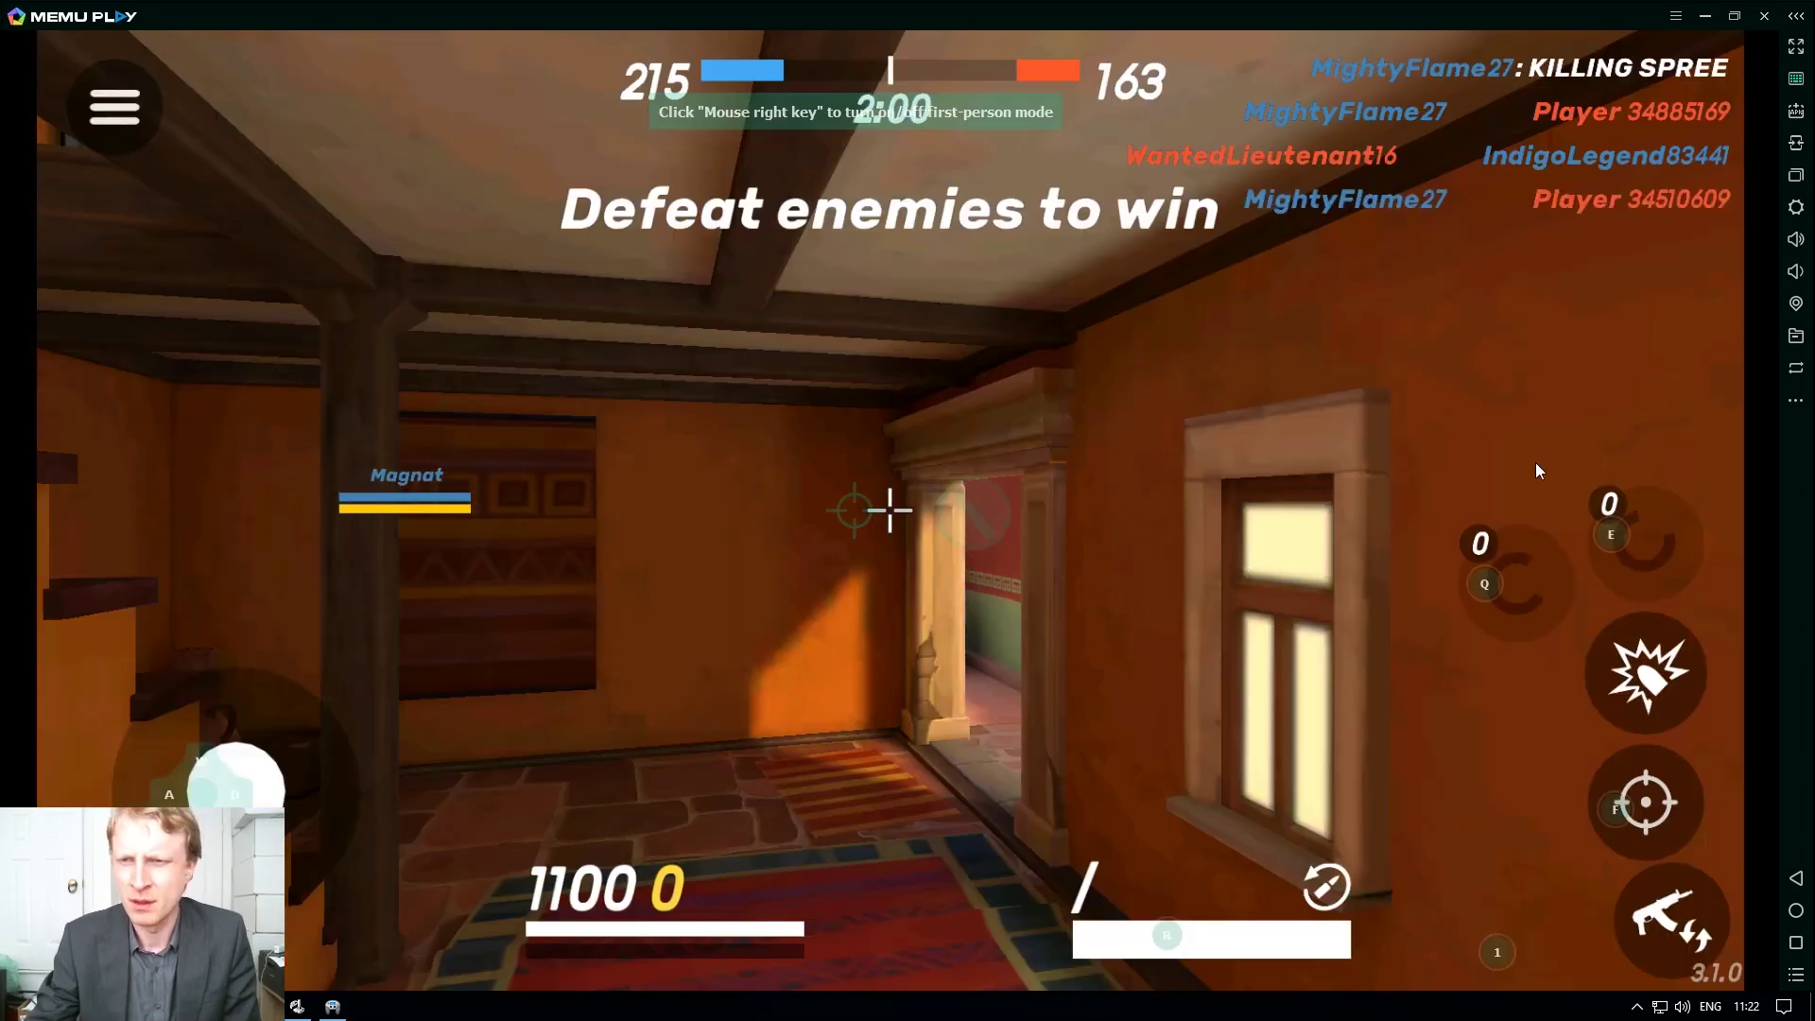
Turn on first-person mode and test walking in all directions and changing weapons inside the orange room
{"action": "right_click", "coordinate": [1536, 456]}
{"action": "key", "text": "w"}
{"action": "key", "text": "a"}
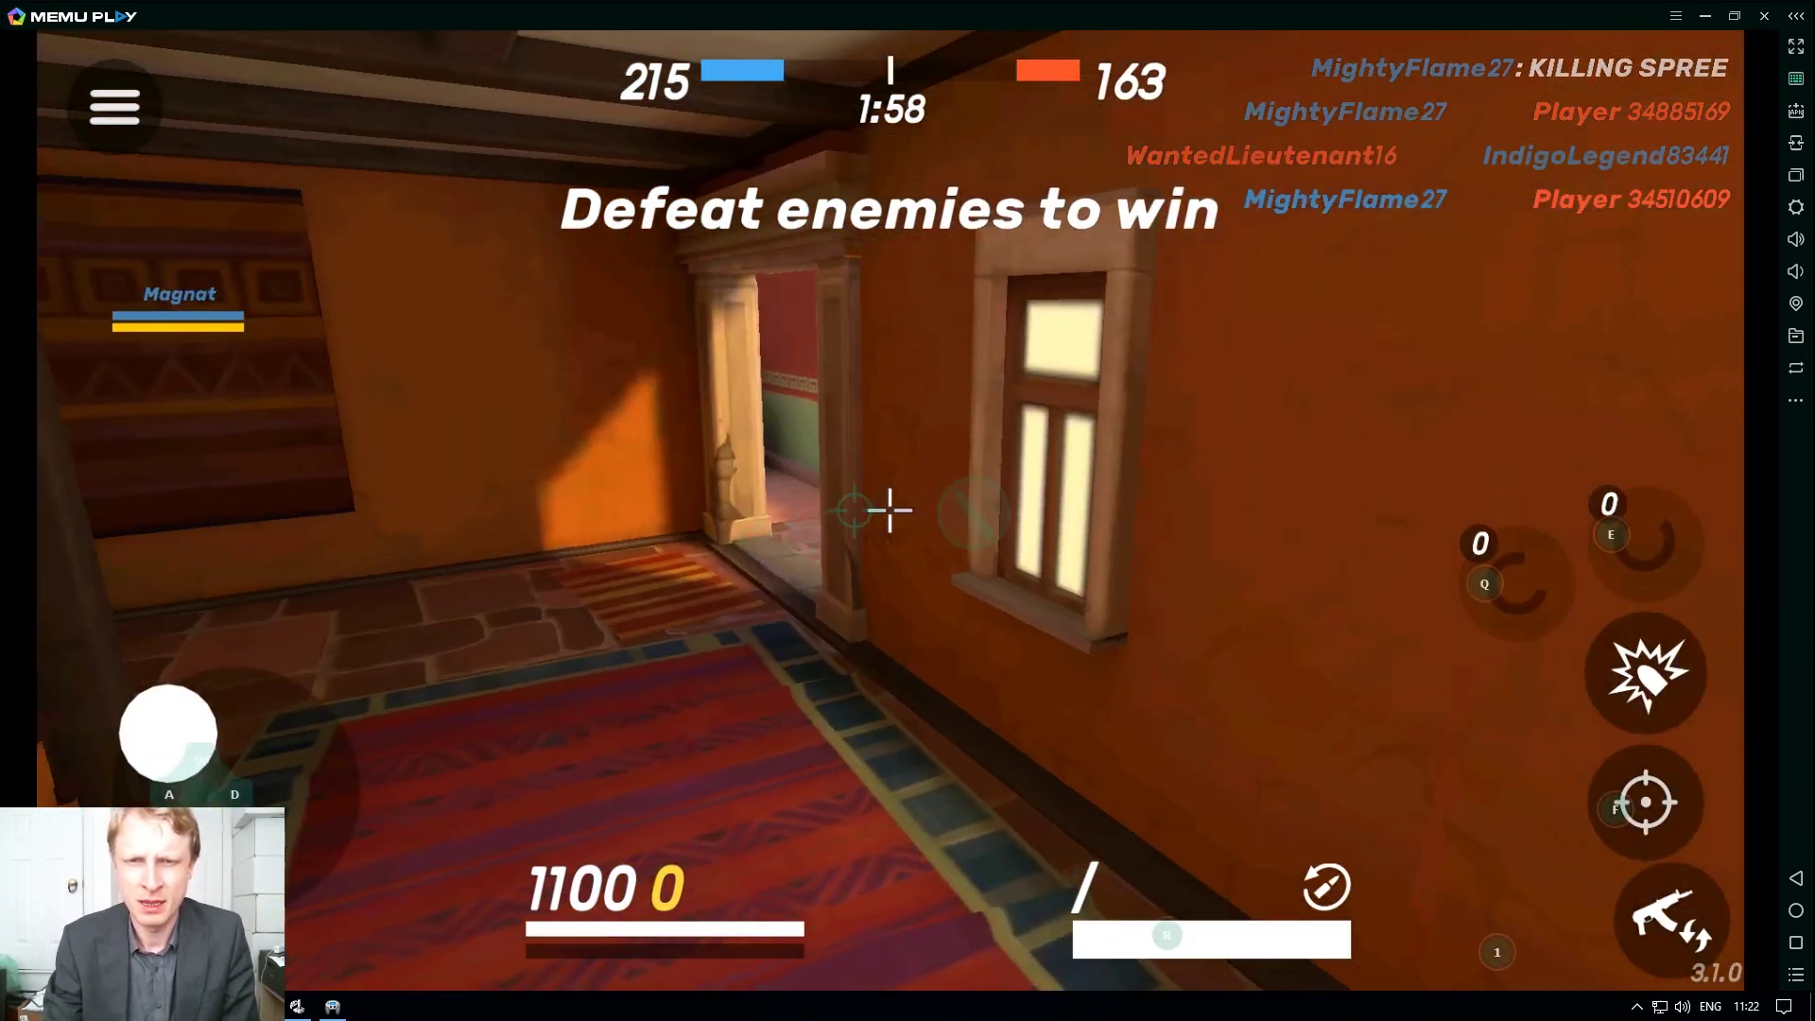
{"action": "key", "text": "d"}
{"action": "key", "text": "s"}
{"action": "key", "text": "d"}
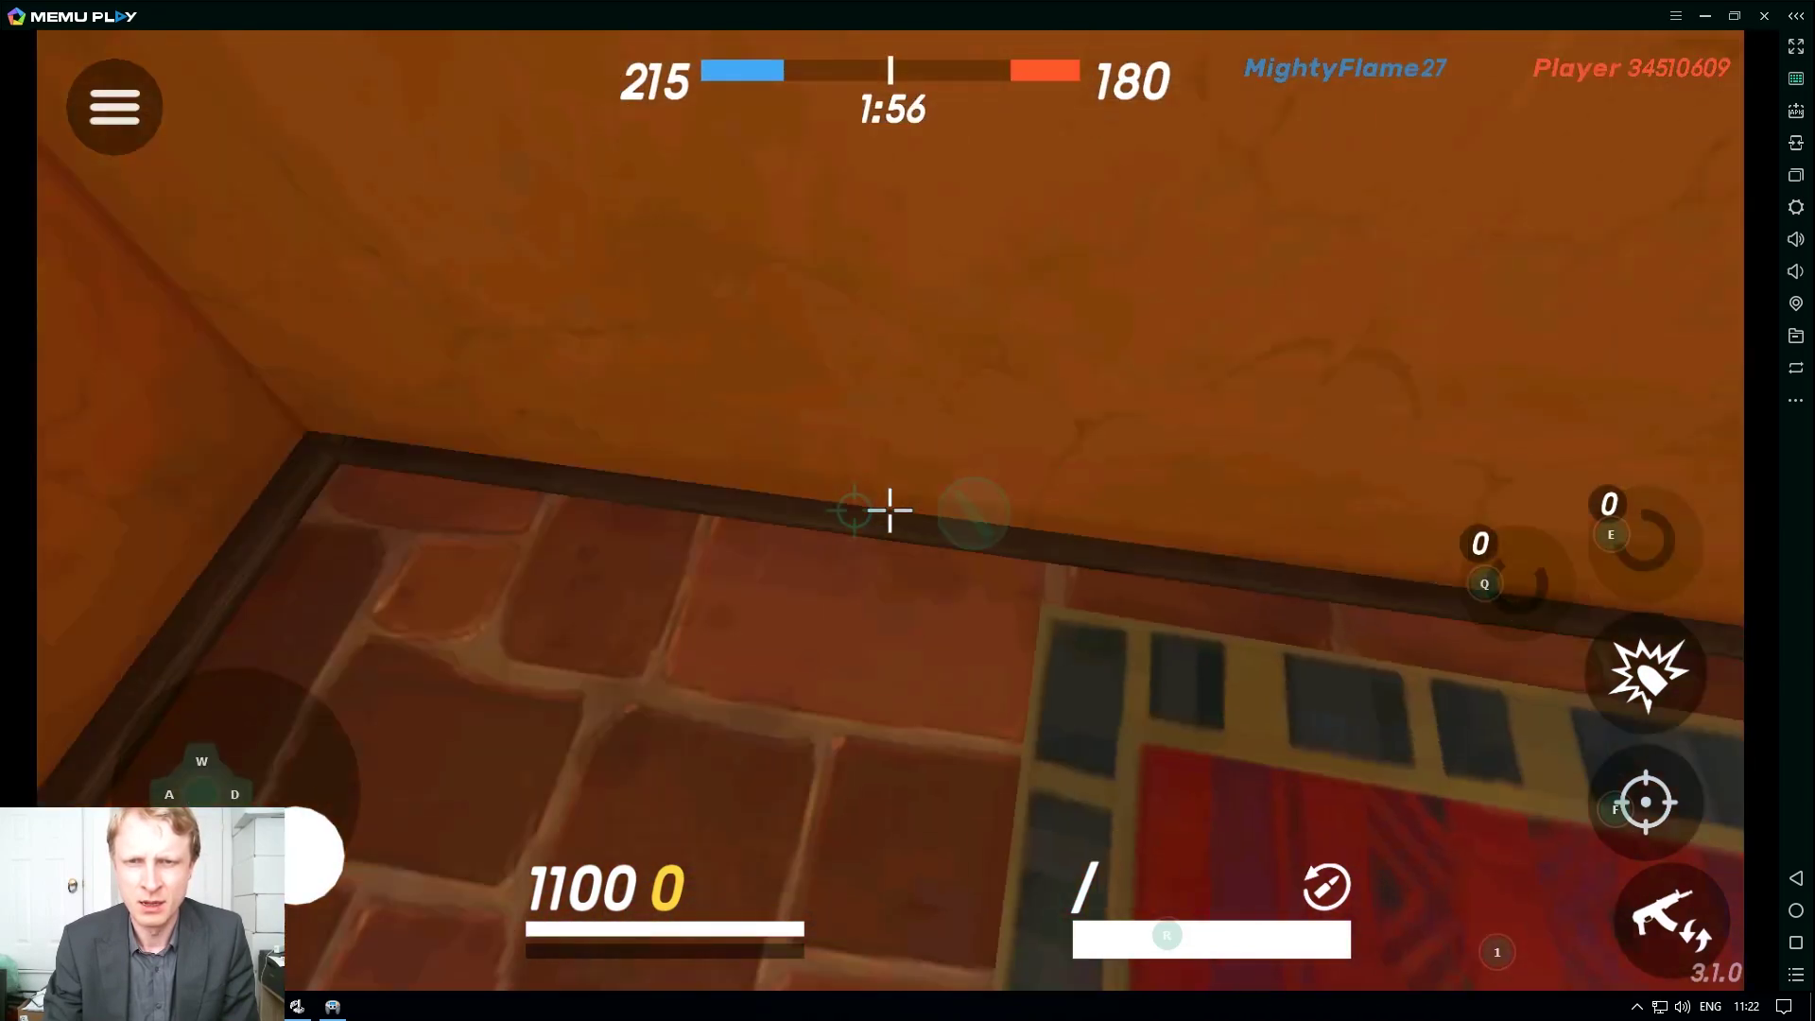
{"action": "key", "text": "w"}
{"action": "key", "text": "1"}
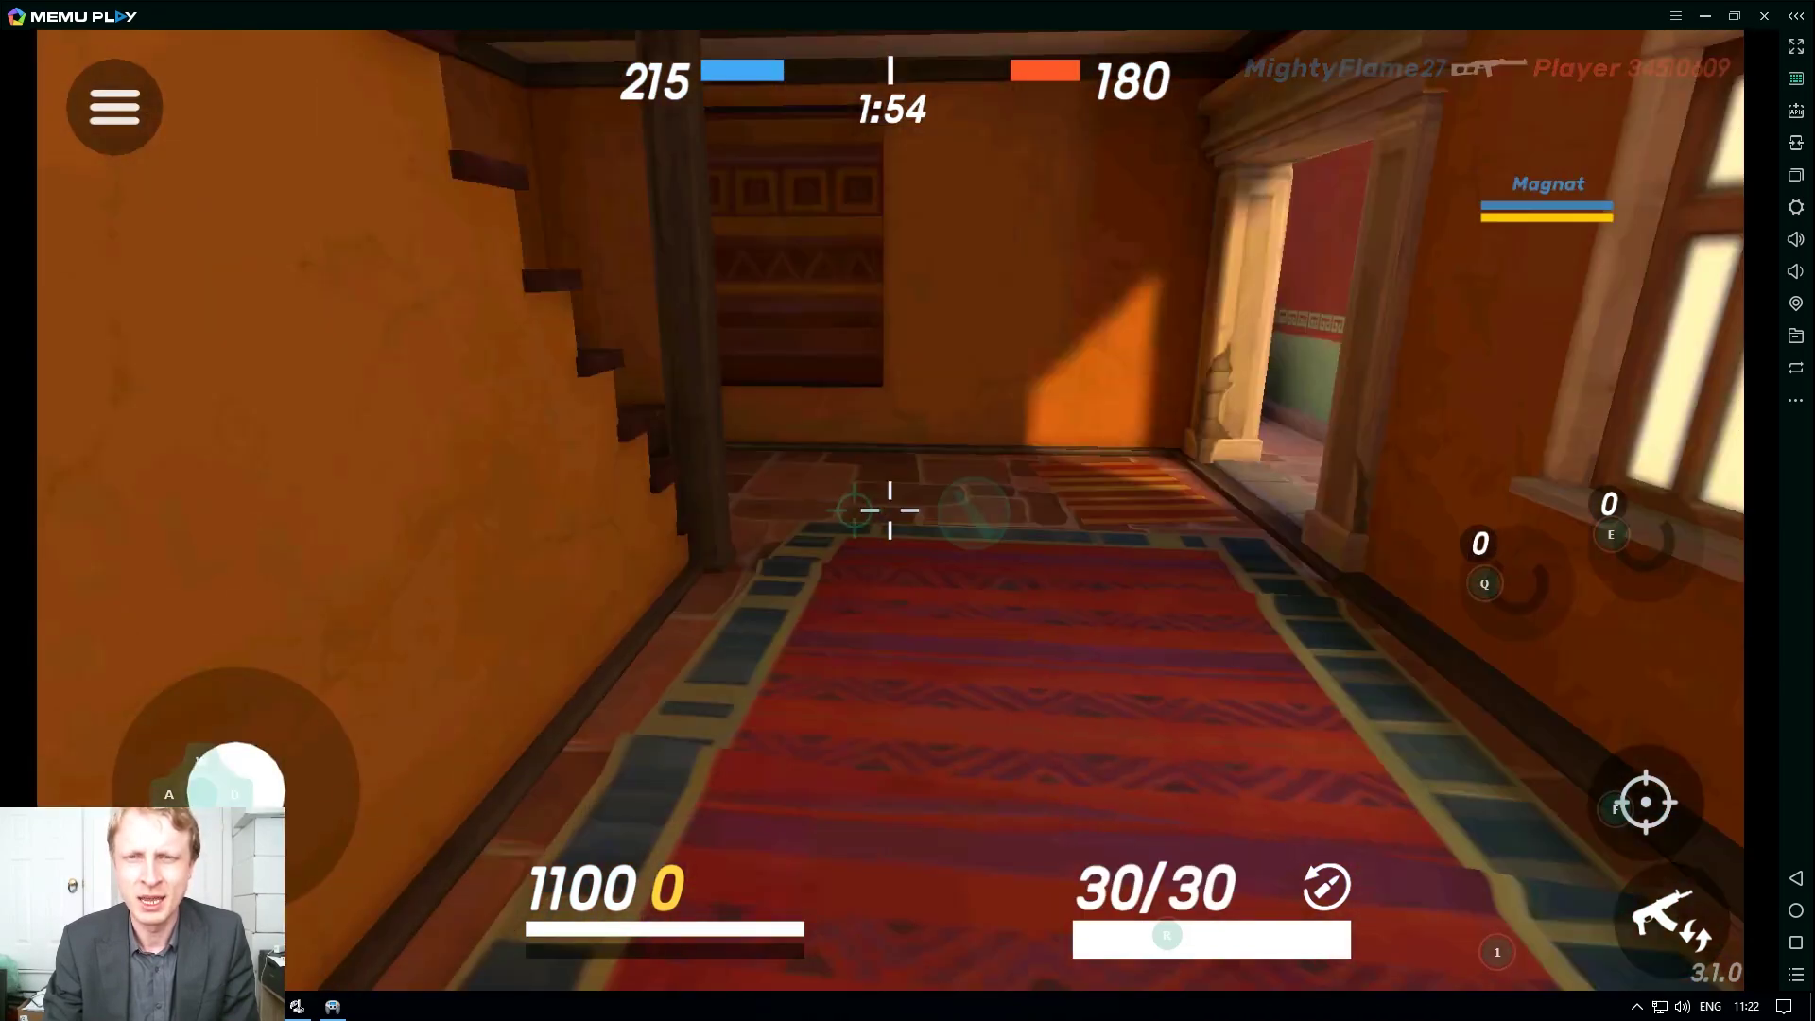
Walk out through the doorway, past the covered wagon and stacked crates, and on toward the rocky open area
{"action": "key", "text": "w"}
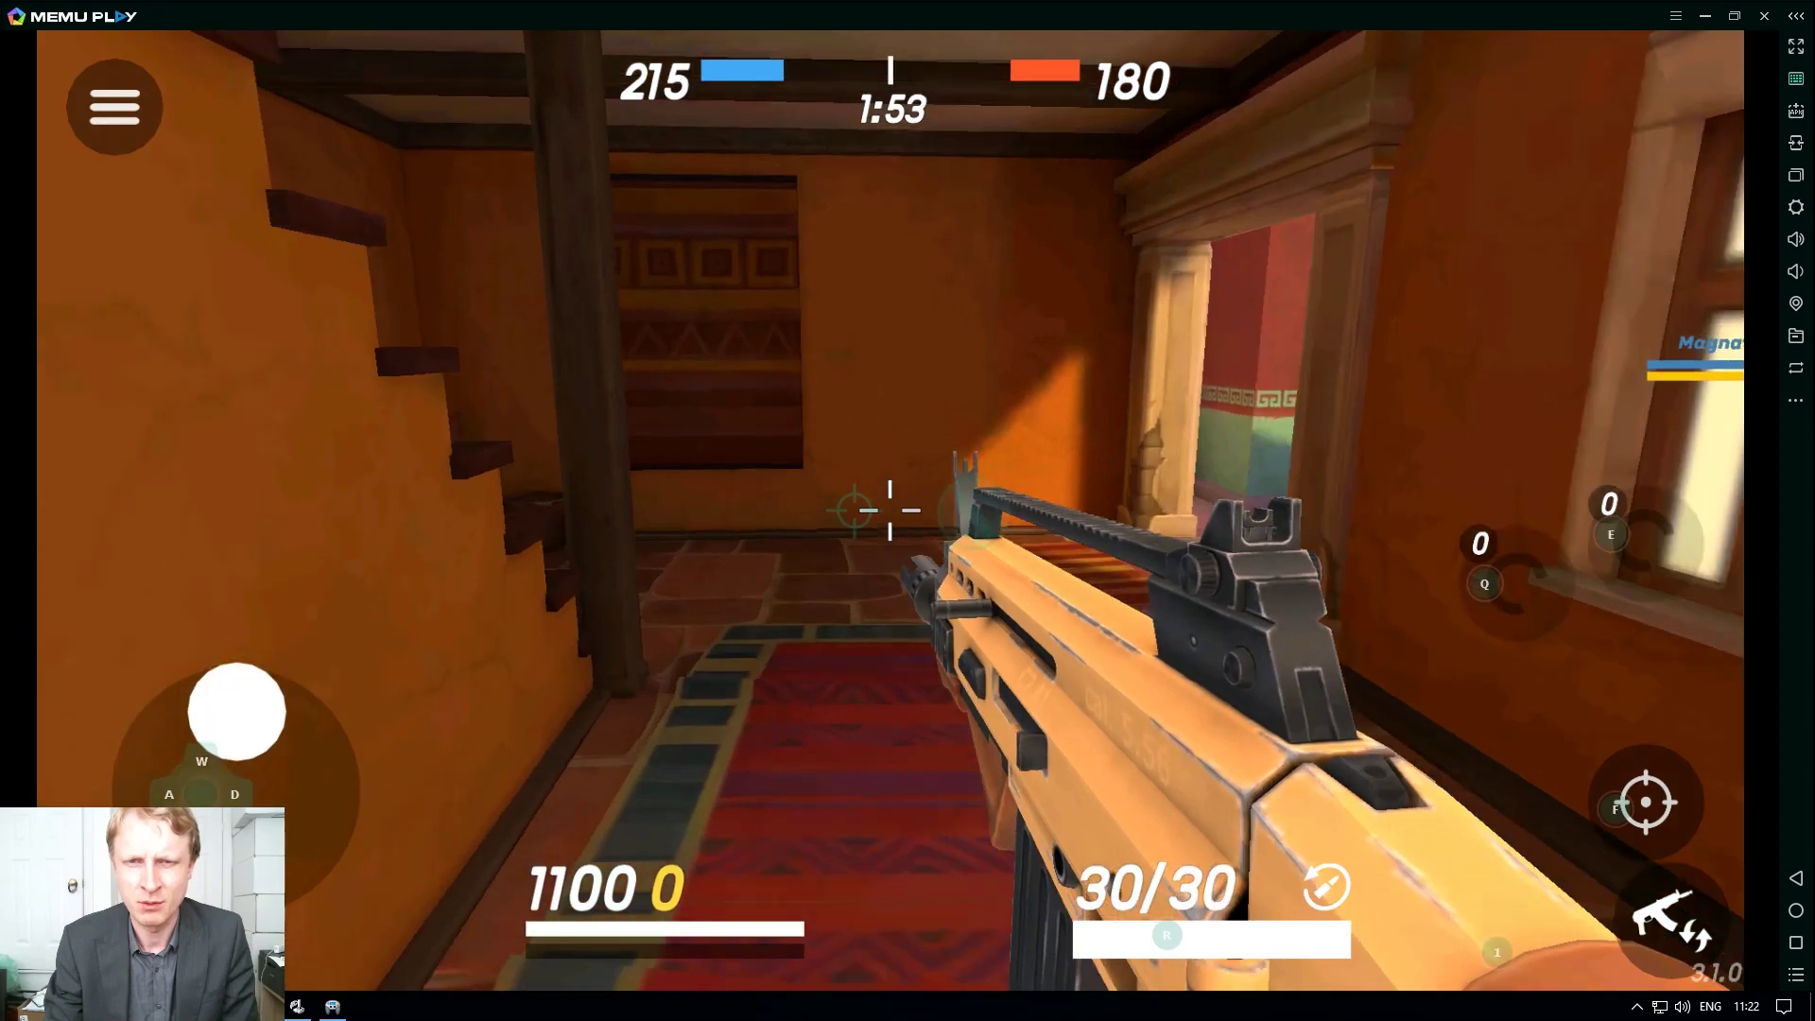
{"action": "key", "text": "a"}
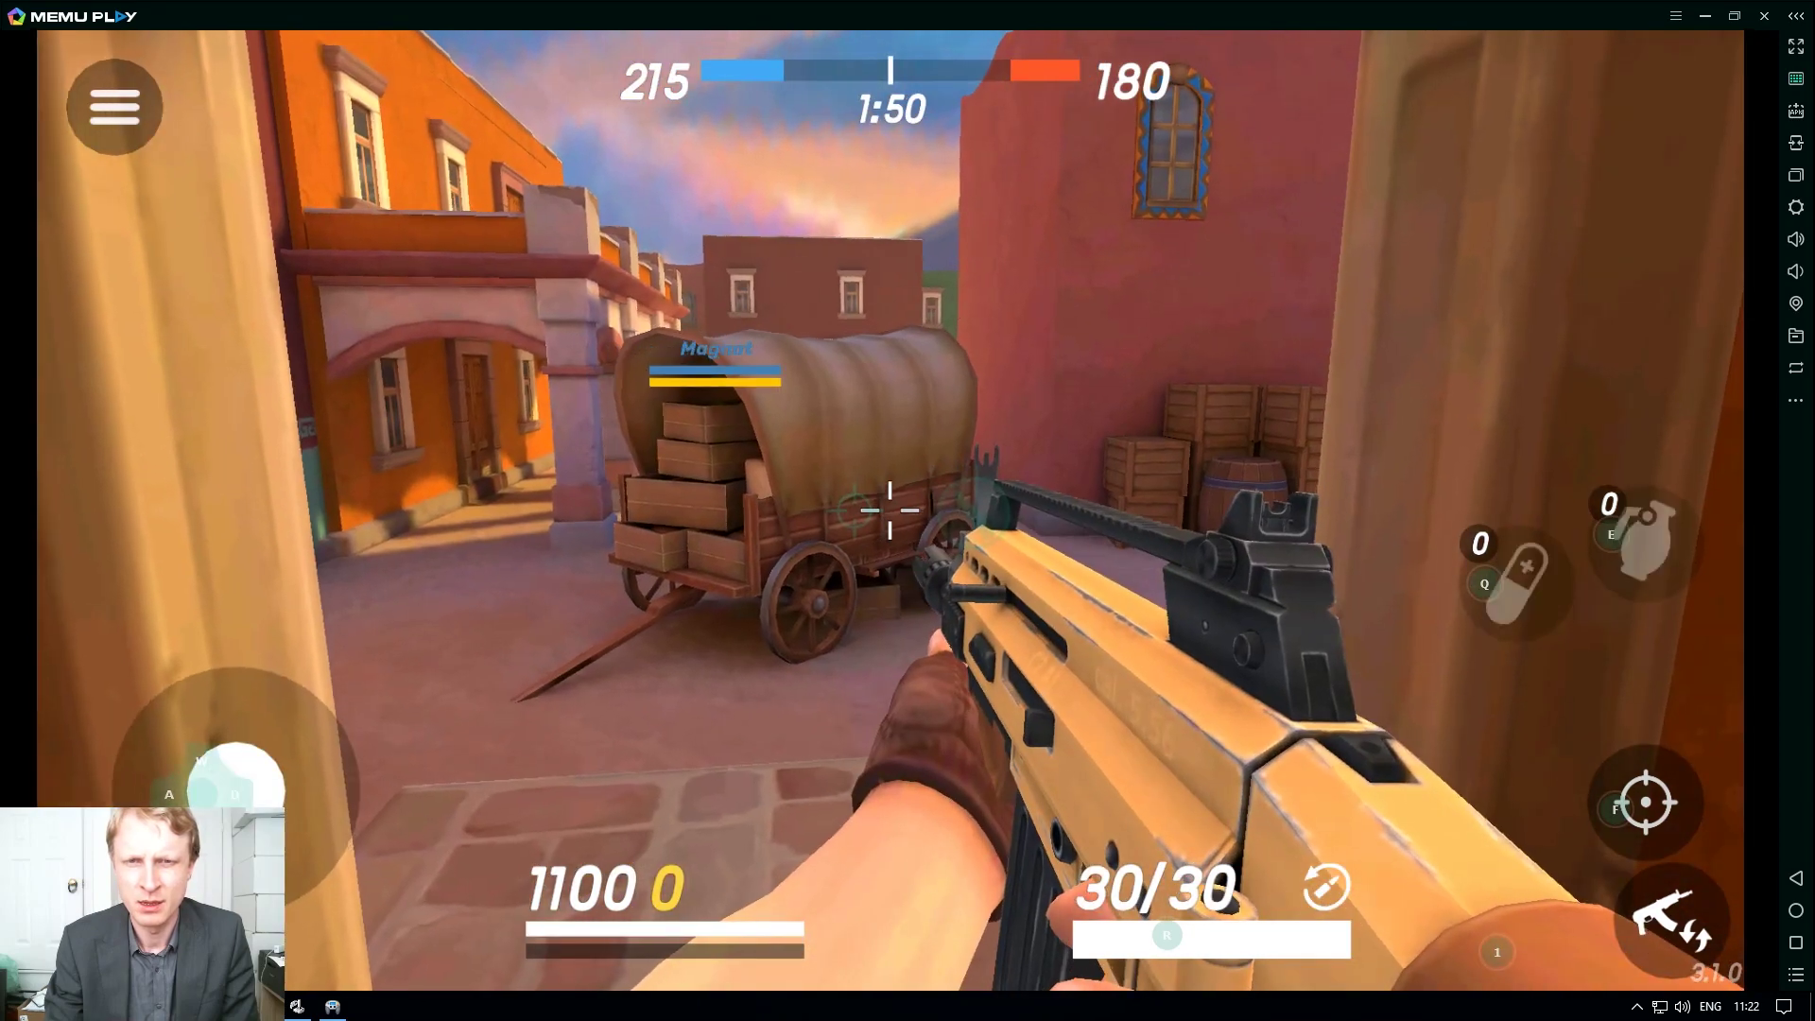
{"action": "key", "text": "w"}
{"action": "key", "text": "w"}
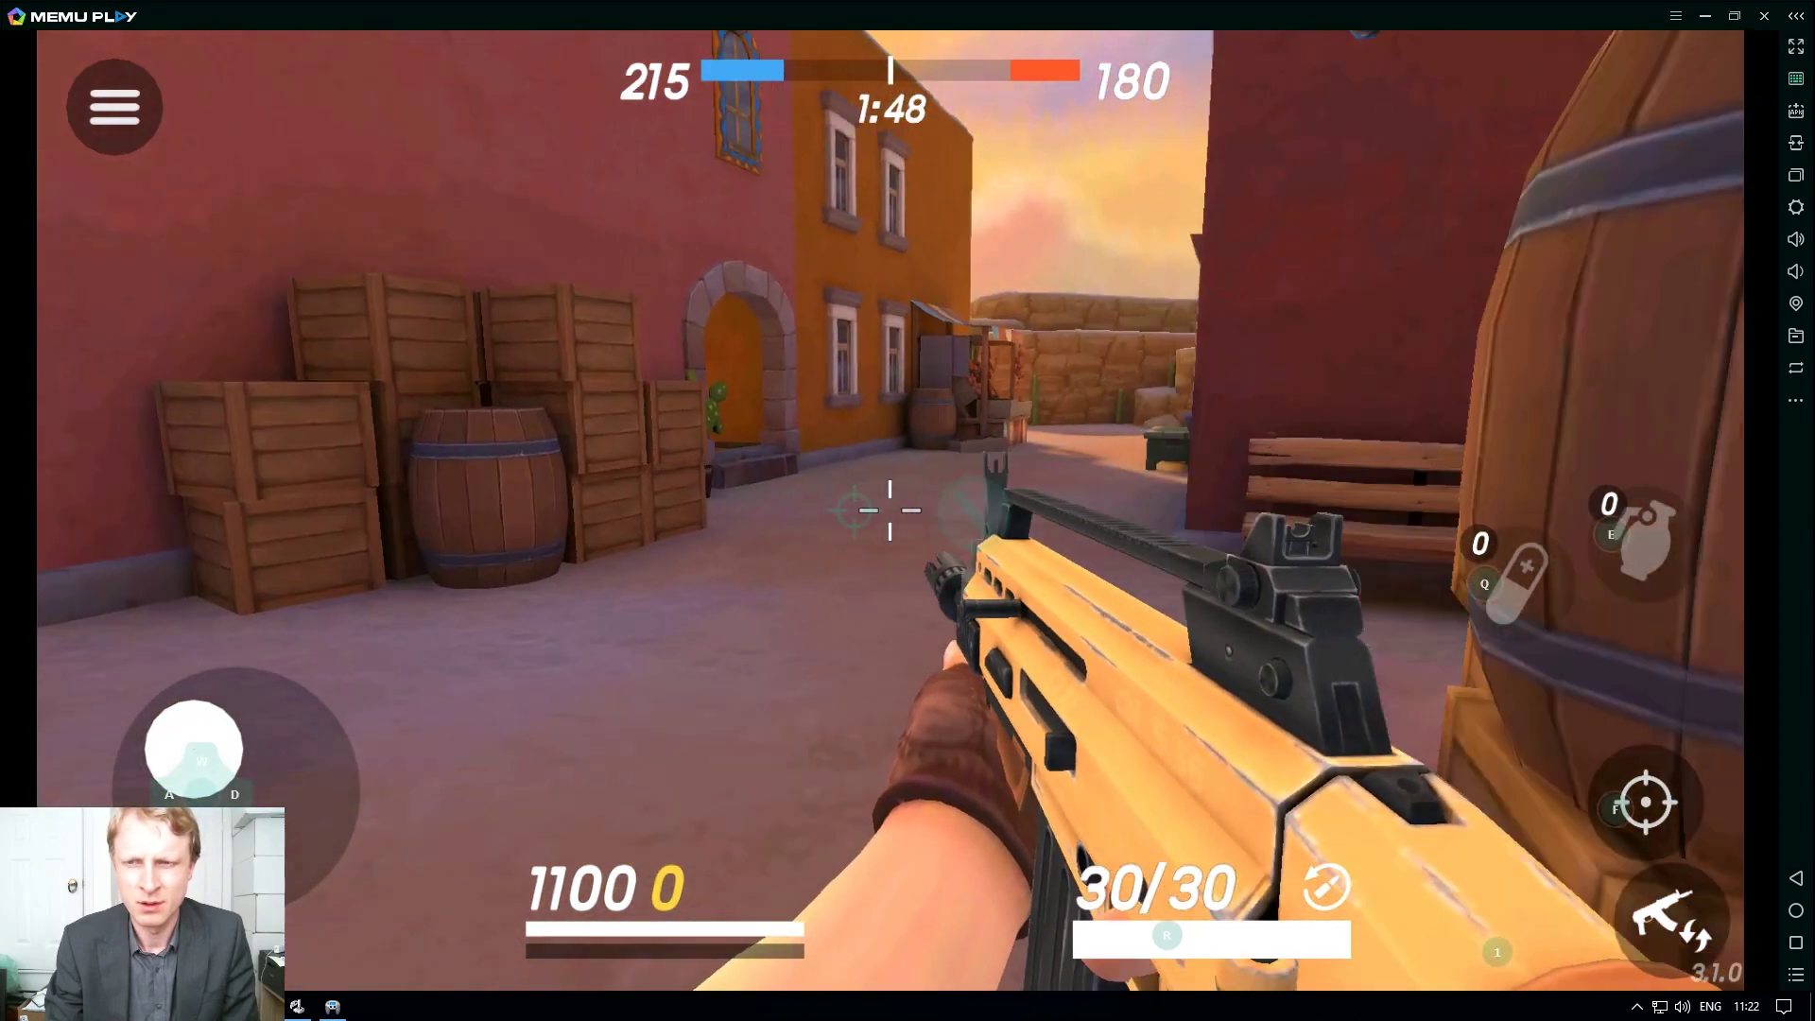
{"action": "key", "text": "d"}
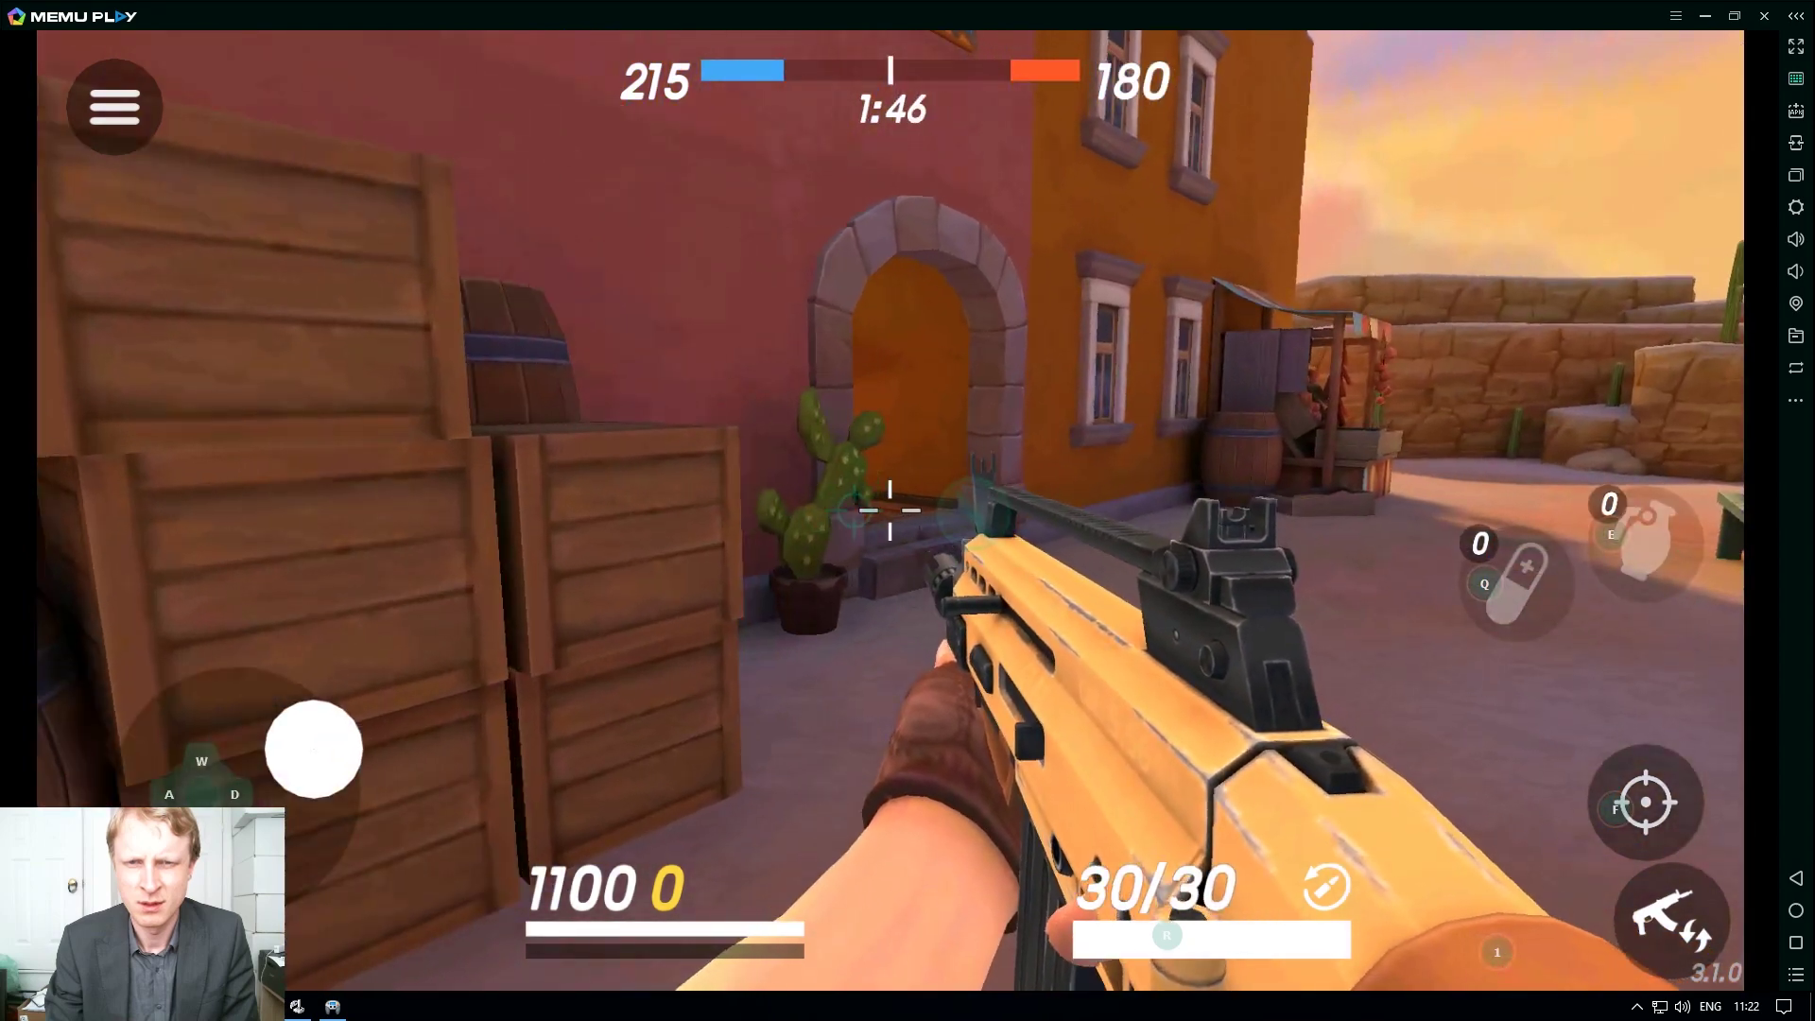
{"action": "key", "text": "w"}
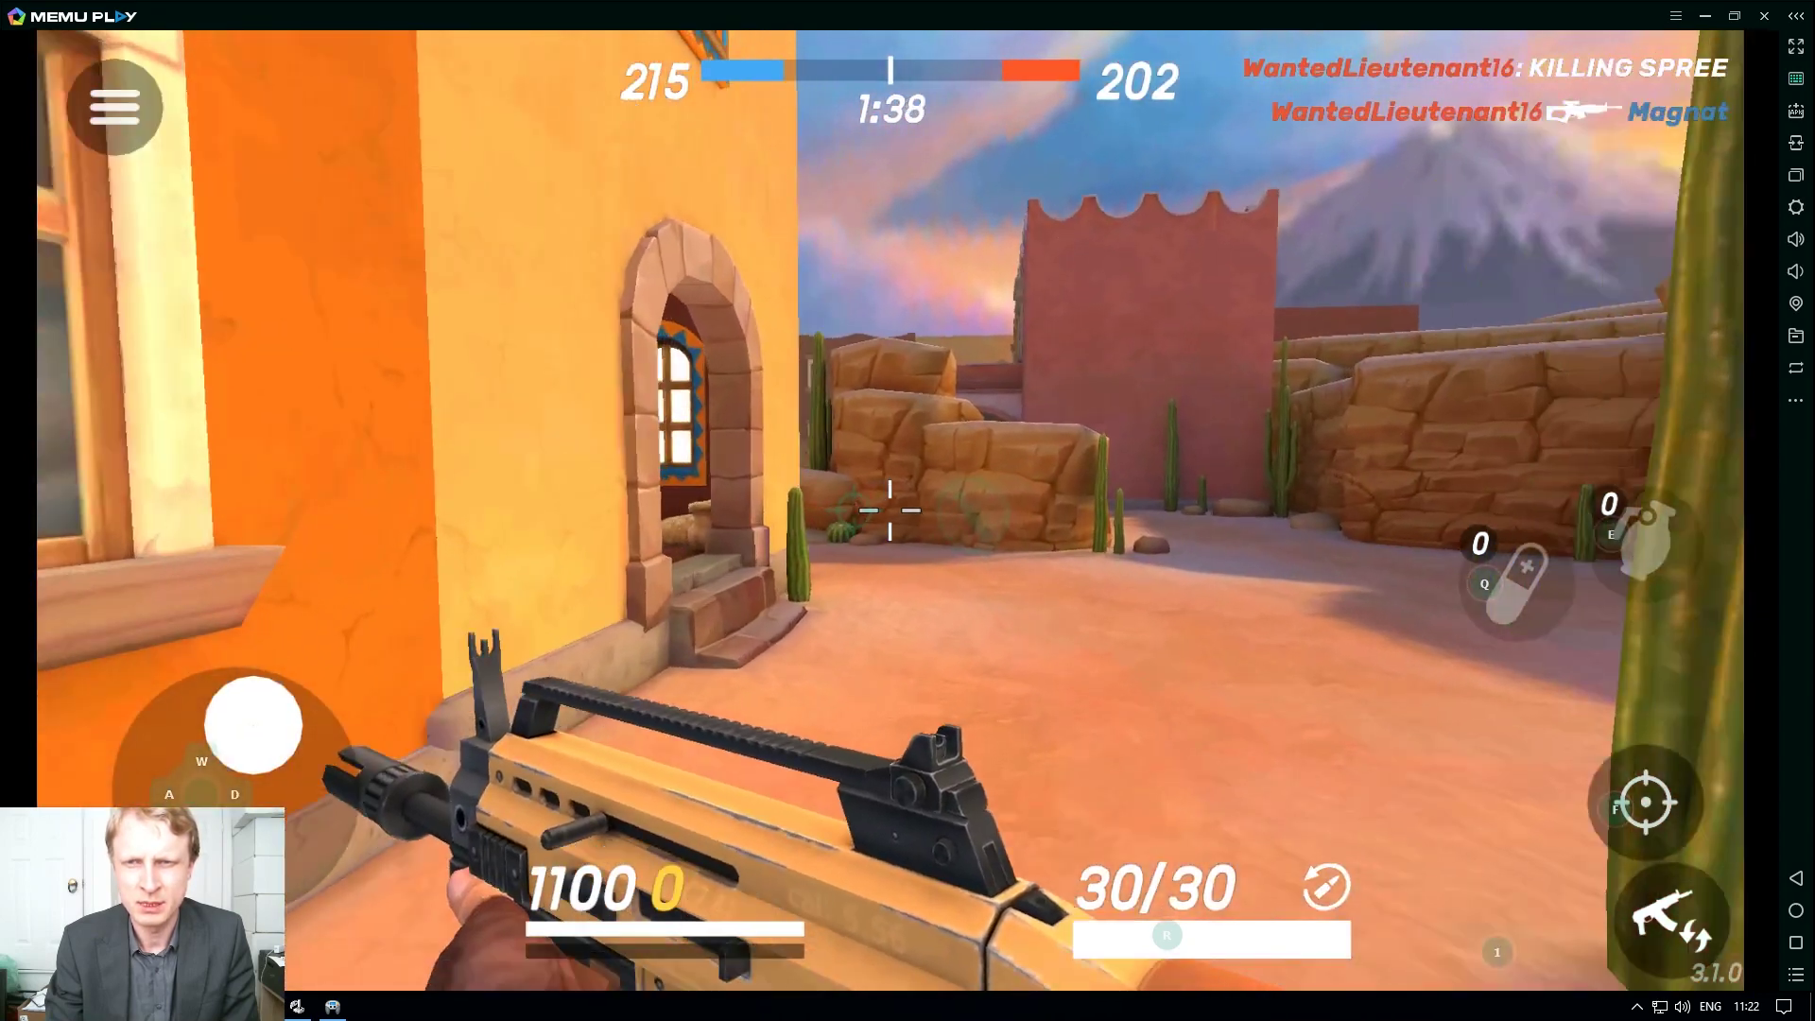
Shoot the enemy near the green building with the rifle while sidestepping beside the red wall, then back away
{"action": "key", "text": "d"}
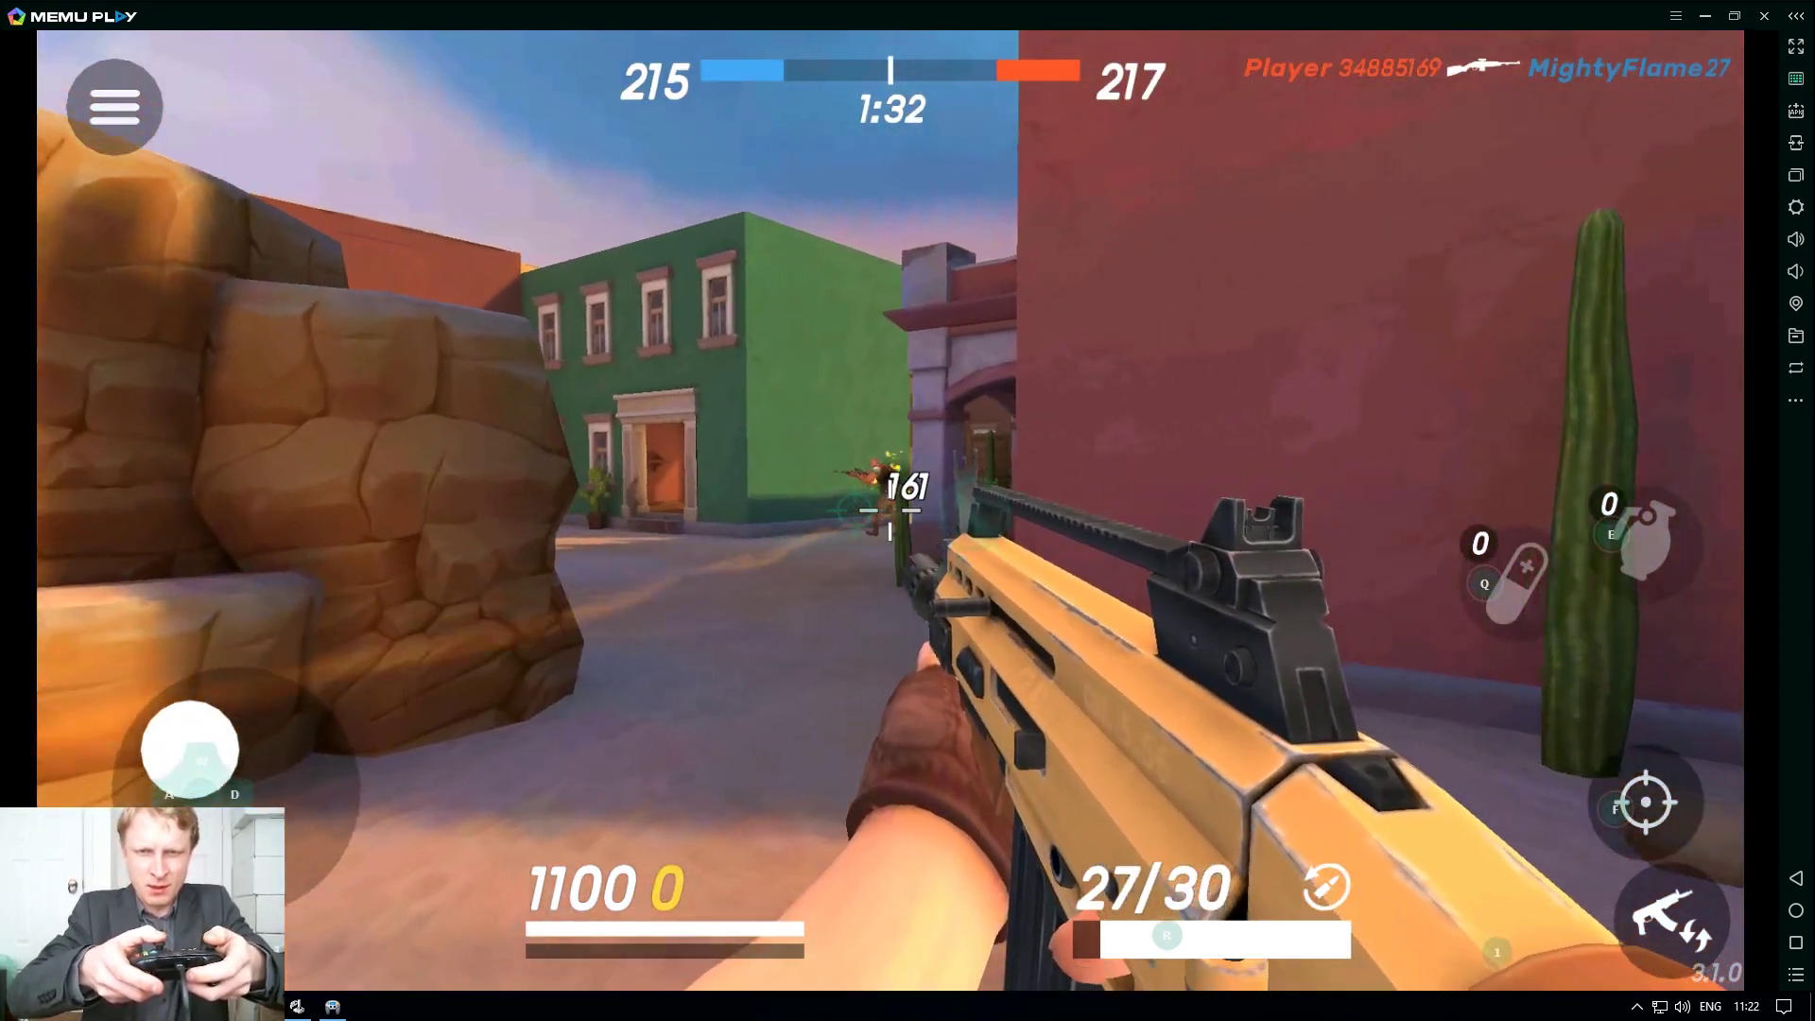
{"action": "key", "text": "d"}
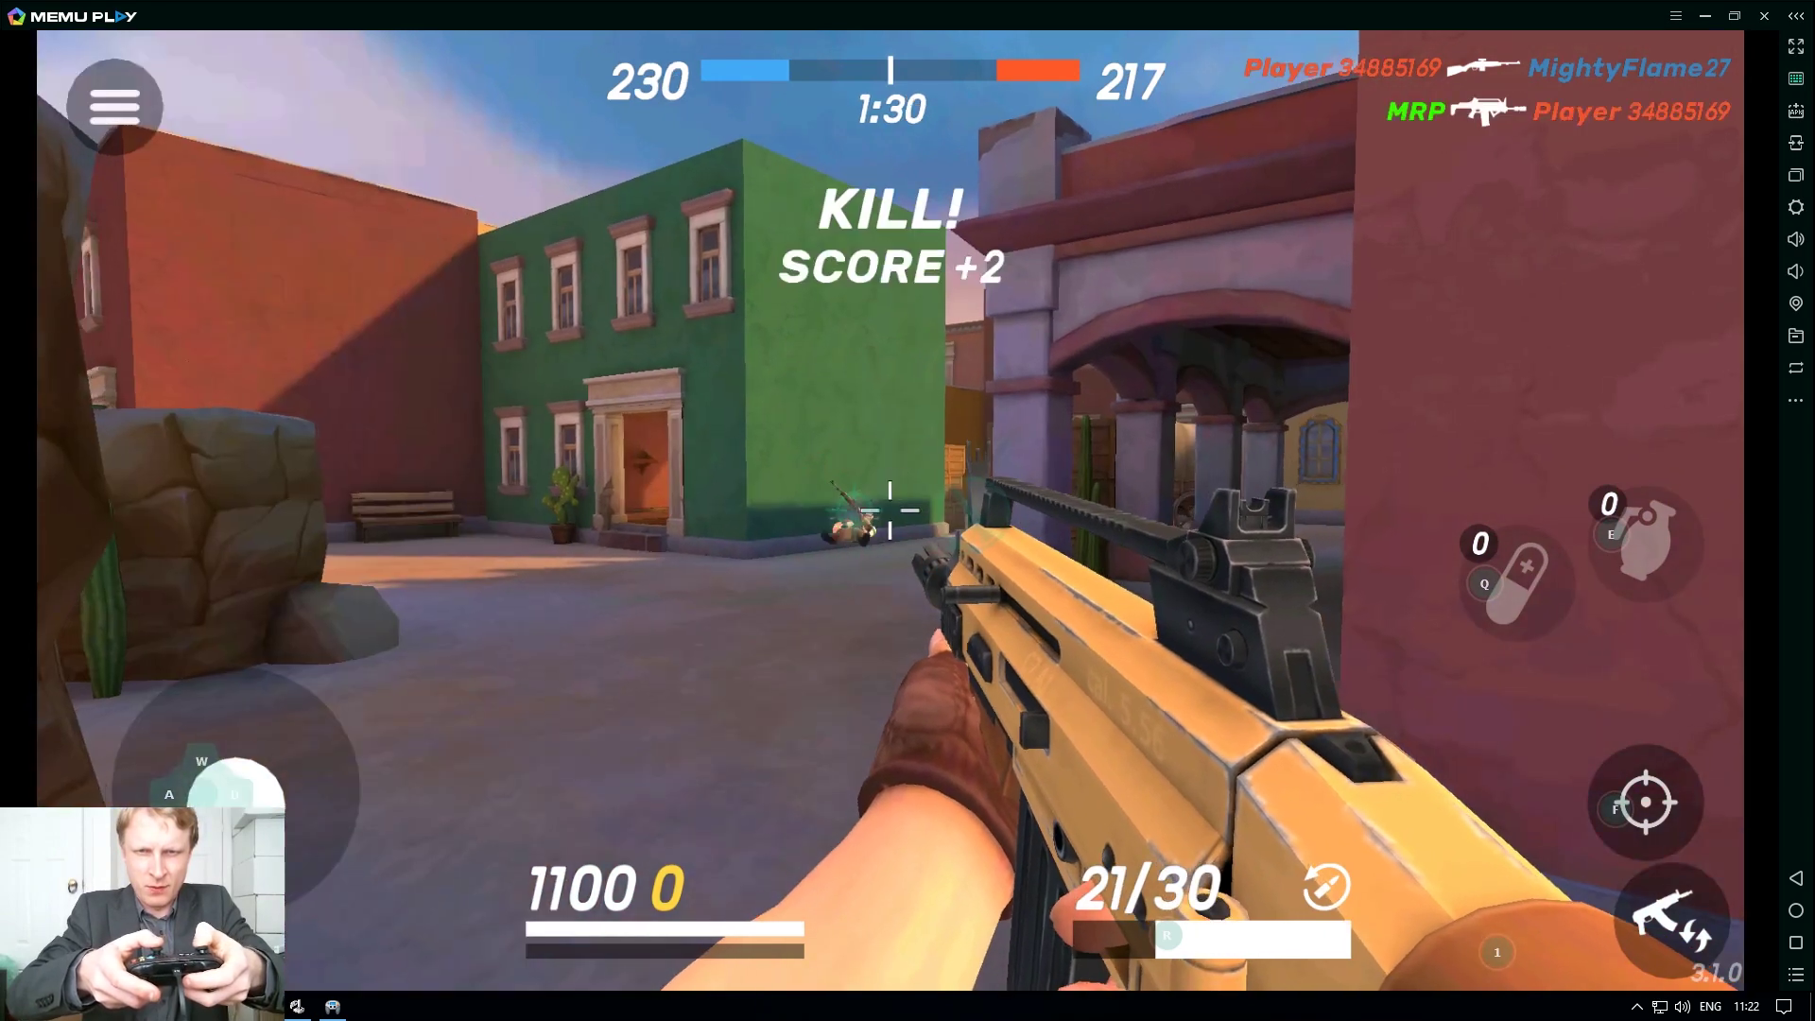
{"action": "key", "text": "a"}
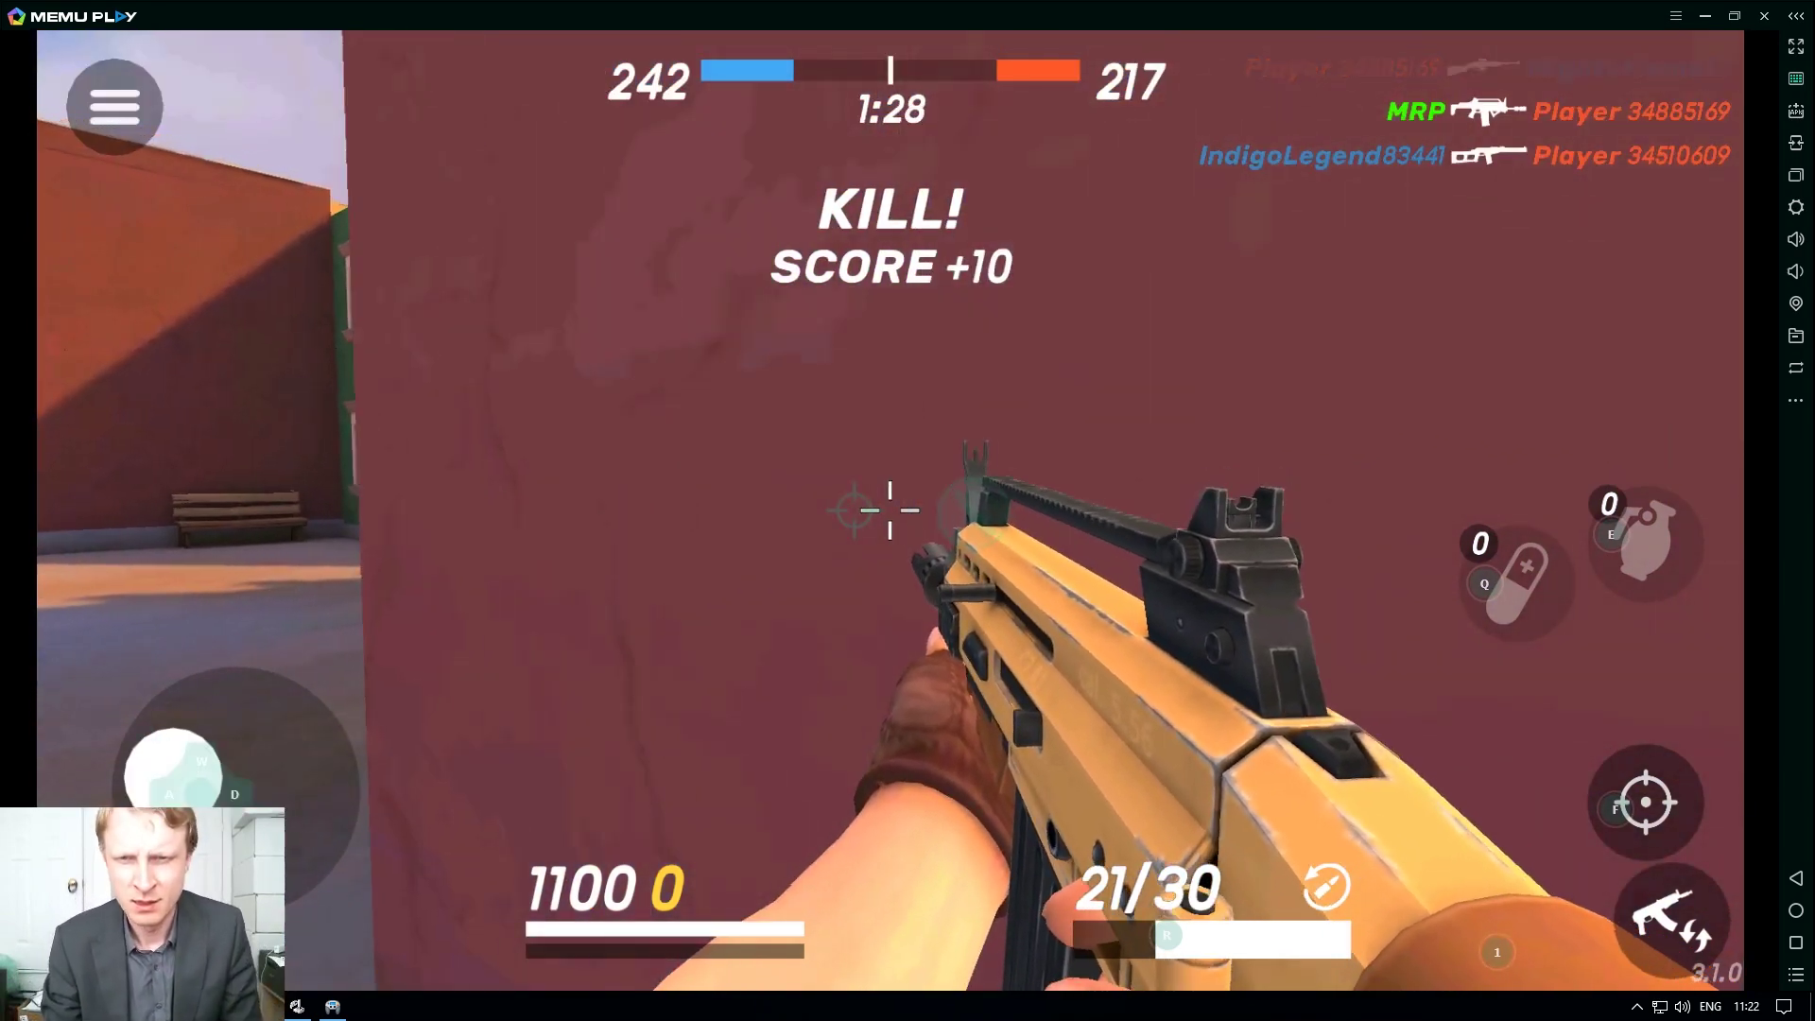
{"action": "key", "text": "s"}
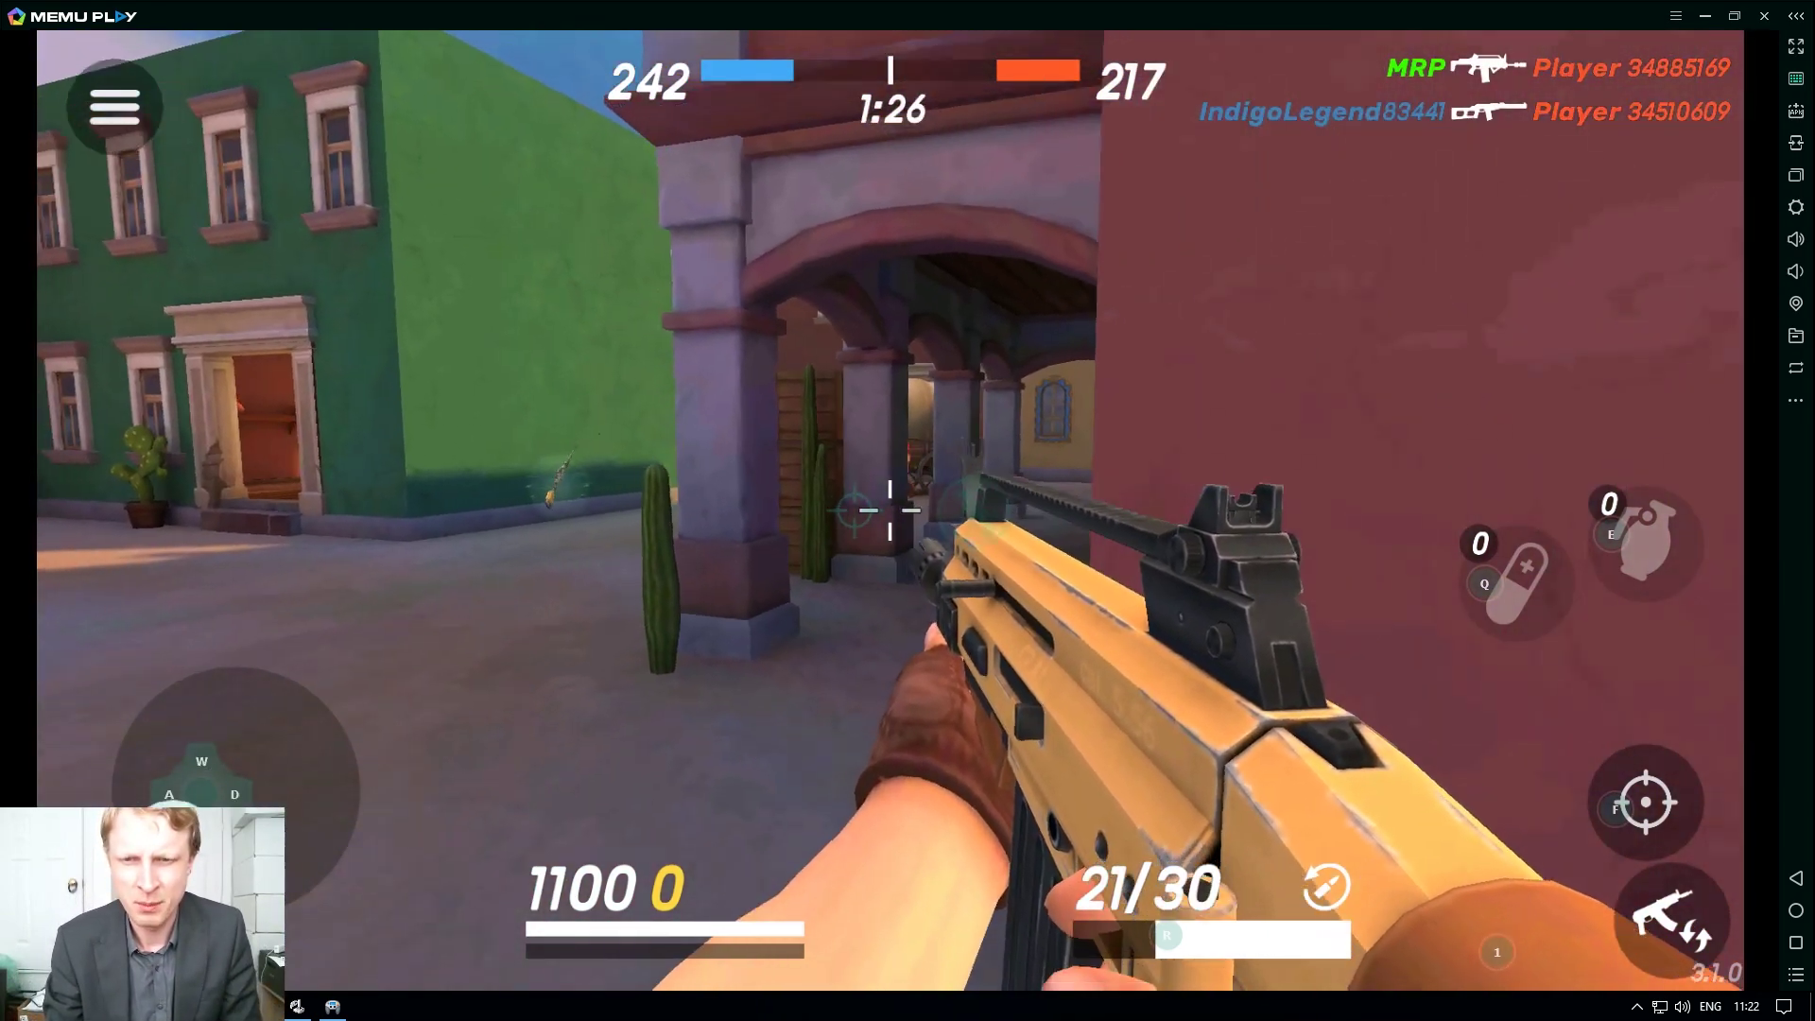
Reload the rifle and maneuver past the purple arcade toward the wooden barricade and the enemy behind it
{"action": "key", "text": "a"}
{"action": "key", "text": "w"}
{"action": "key", "text": "s"}
{"action": "key", "text": "d"}
{"action": "key", "text": "w"}
{"action": "key", "text": "a"}
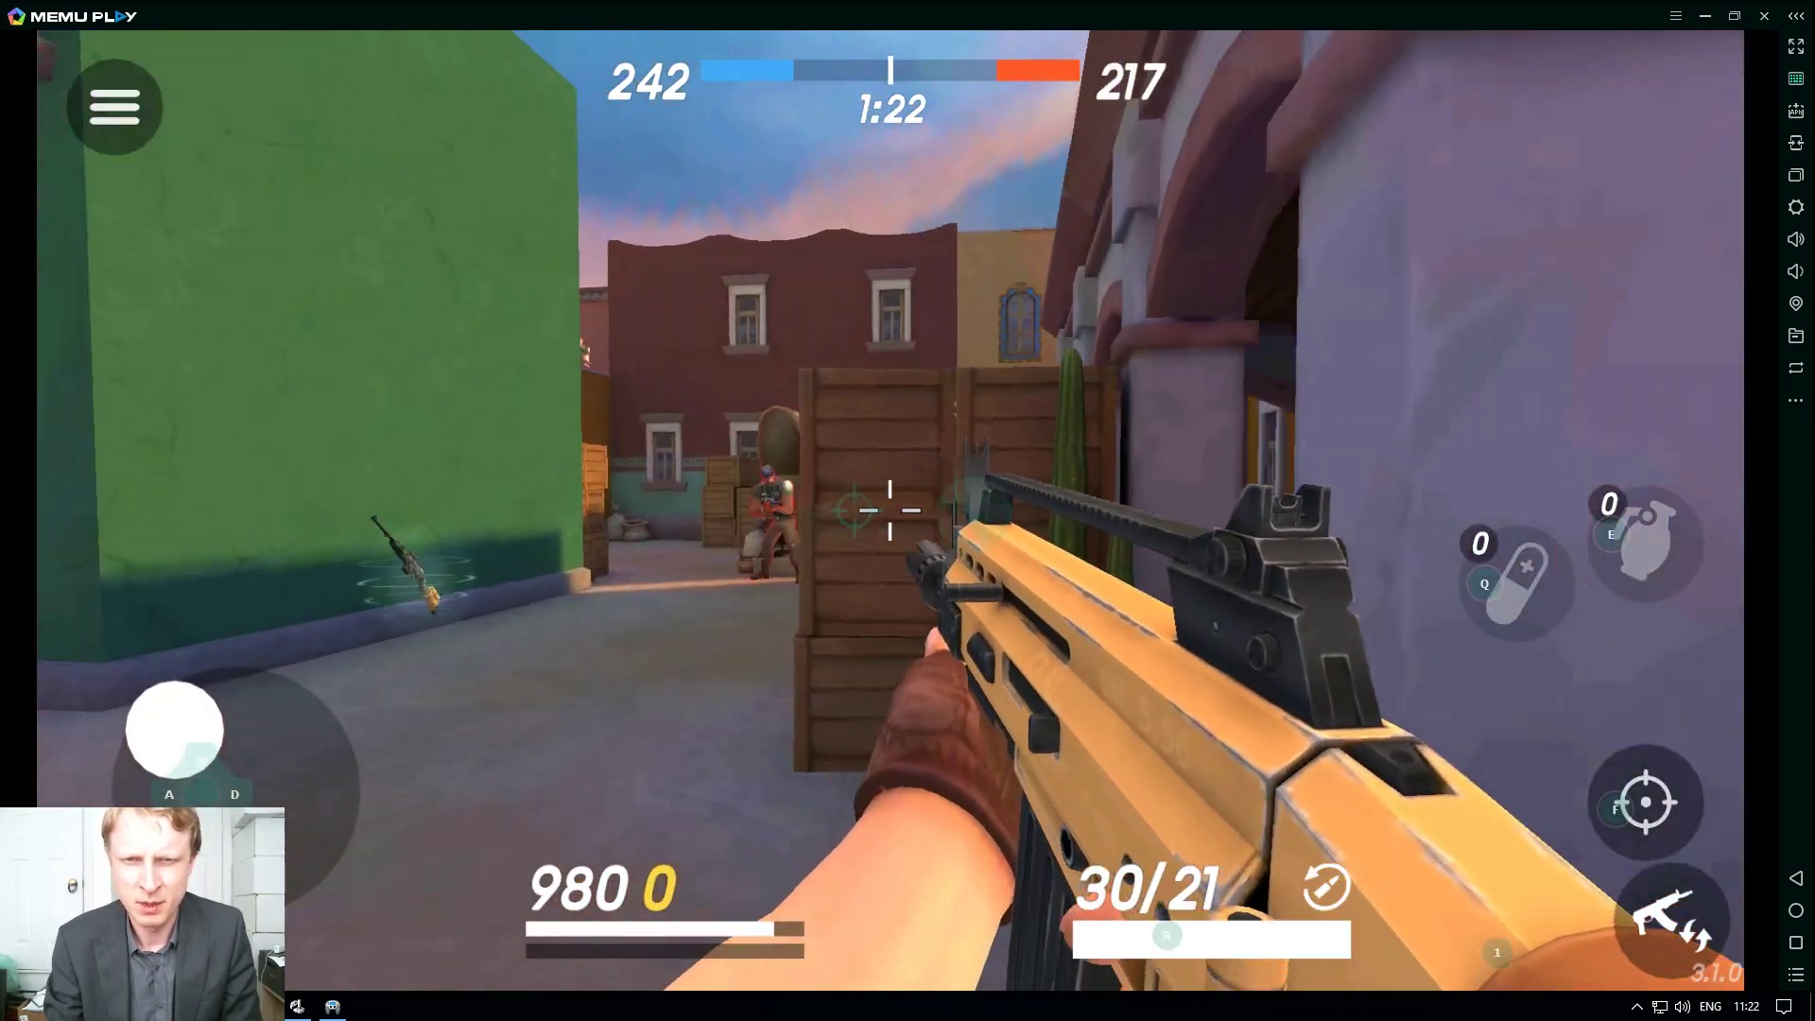
Fire the rifle at the enemy beside the wooden barricade while sidestepping in both directions
{"action": "left_click", "coordinate": [889, 510]}
{"action": "key", "text": "d"}
{"action": "left_click", "coordinate": [889, 510]}
{"action": "key", "text": "a"}
{"action": "left_click", "coordinate": [889, 510]}
{"action": "key", "text": "d"}
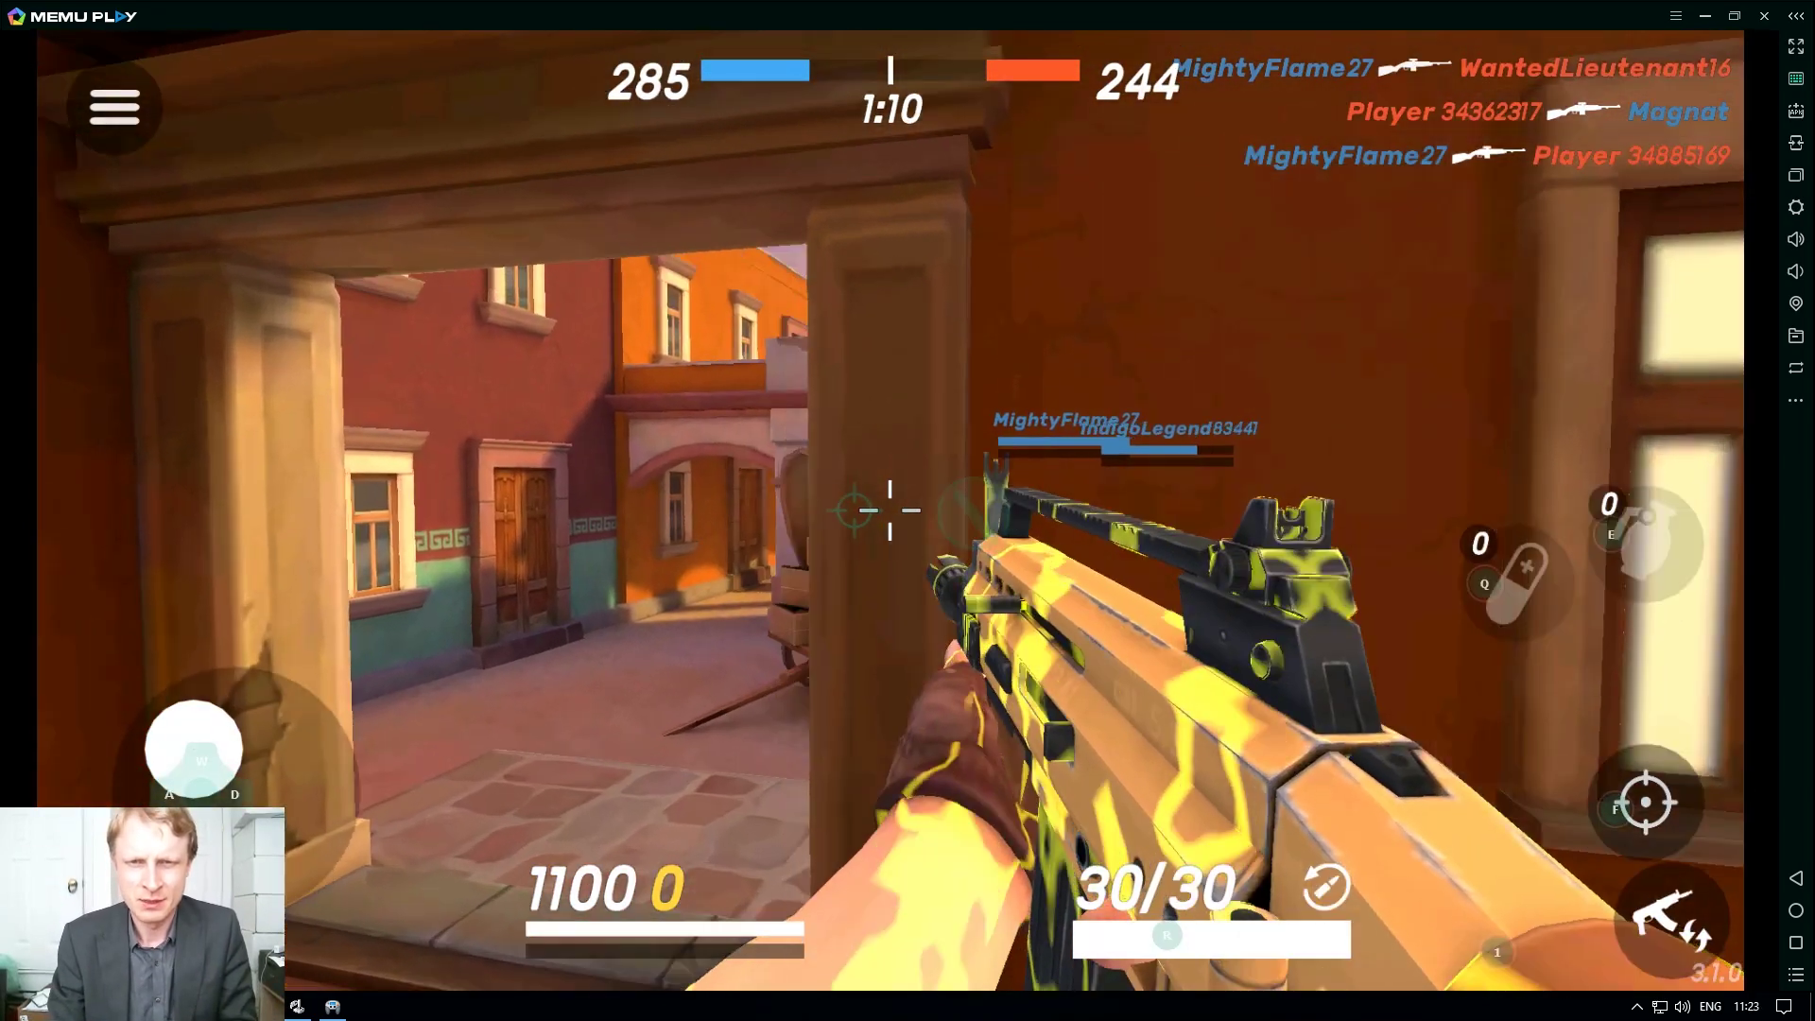
Leave the orange room and move past the covered wagon to the corner of the red wall facing the enemy
{"action": "key", "text": "w"}
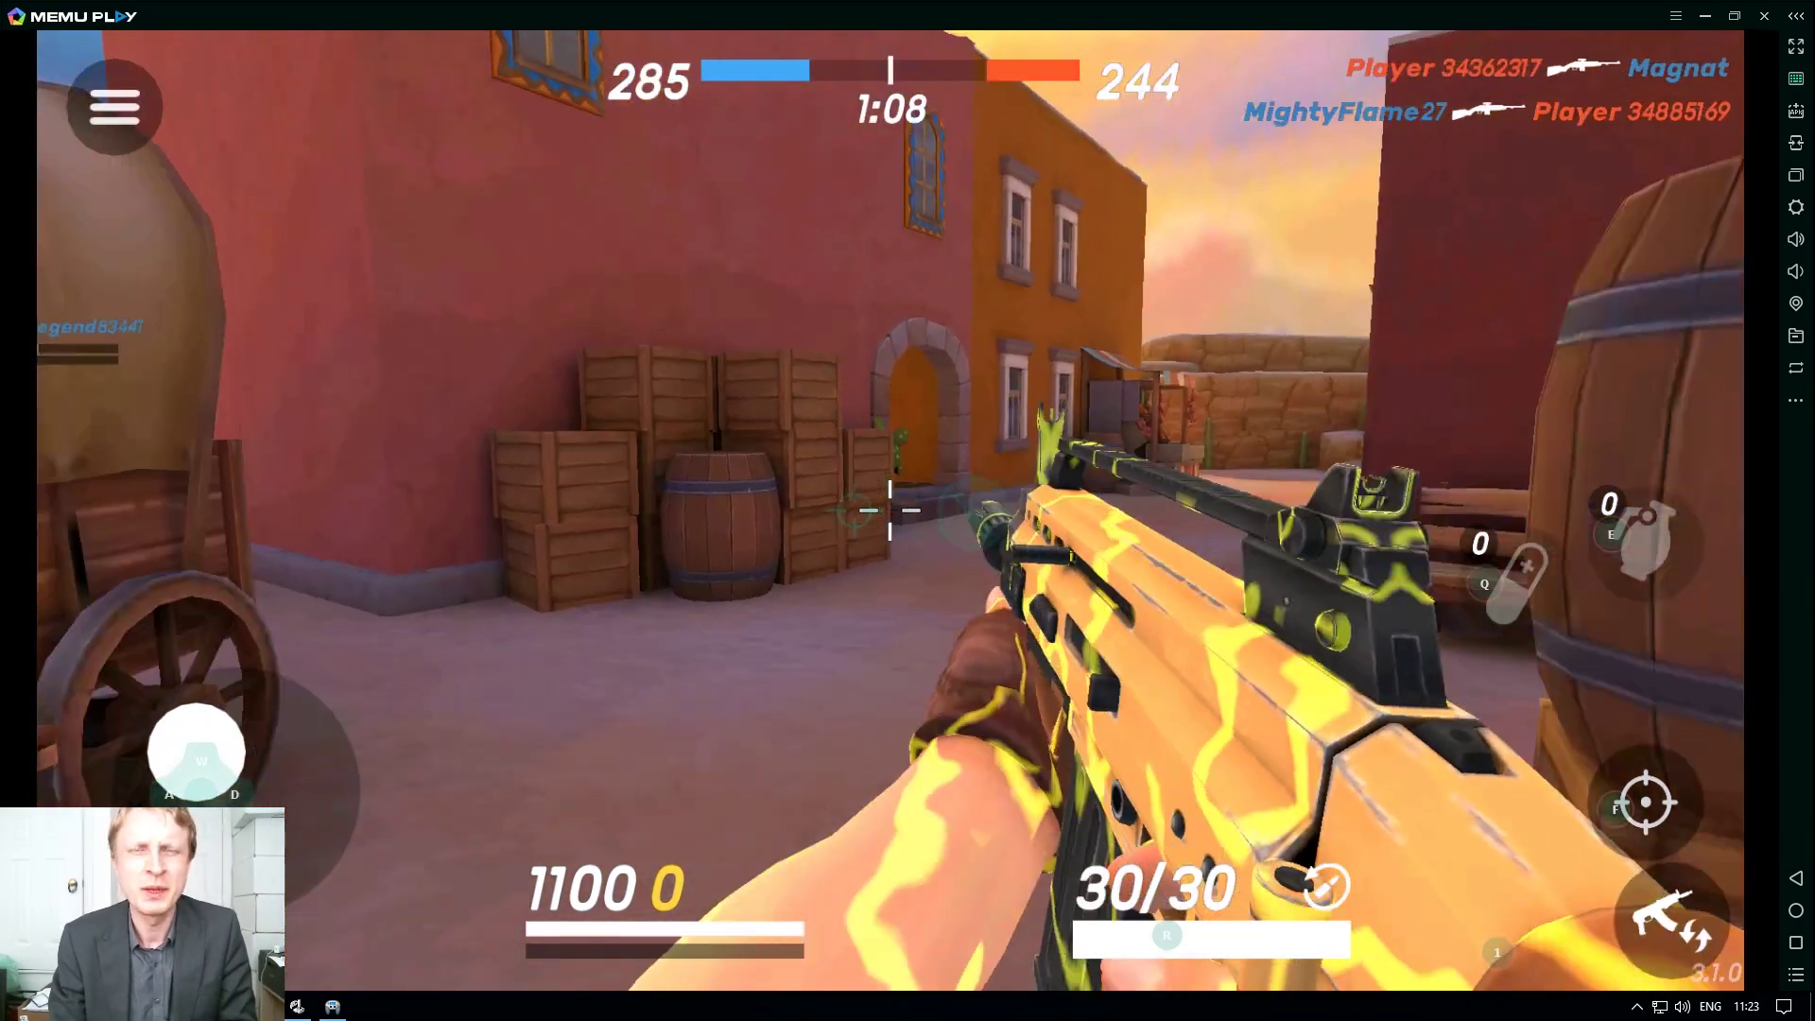
{"action": "key", "text": "d"}
{"action": "key", "text": "a"}
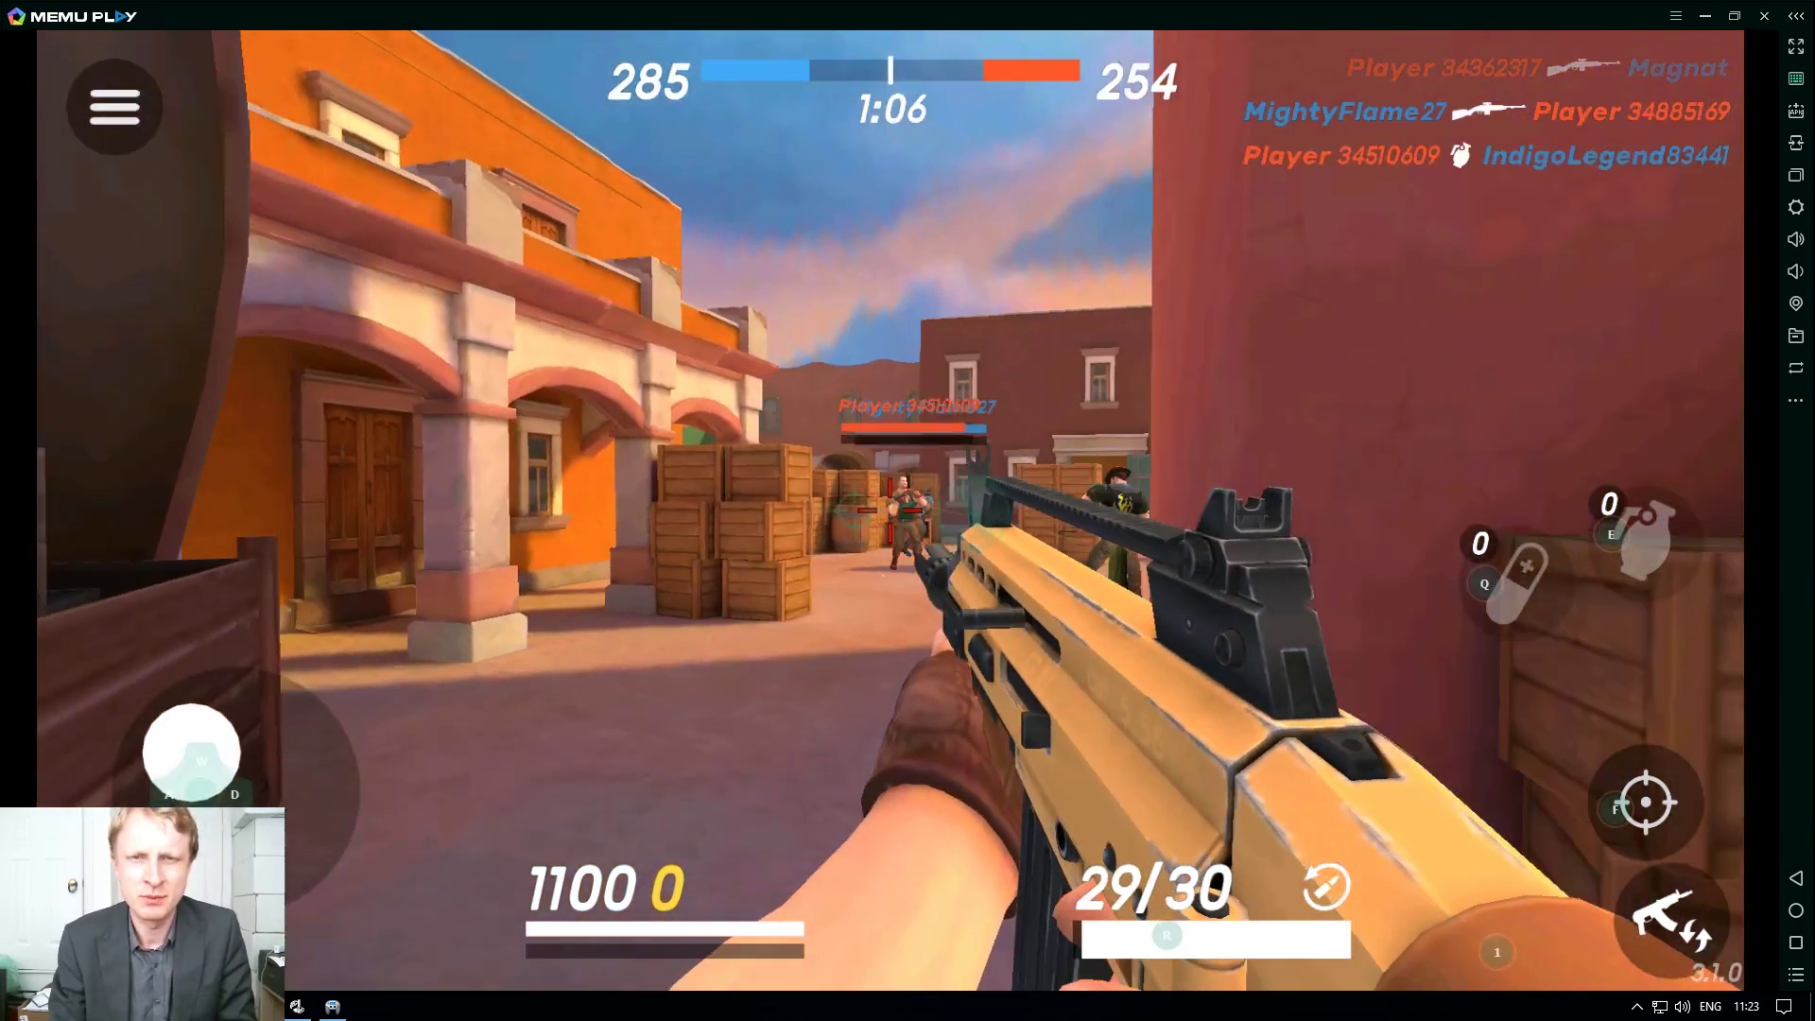
Shoot the enemy near the stacked crates while strafing, then reload the rifle and retreat beside the covered wagon
{"action": "key", "text": "a"}
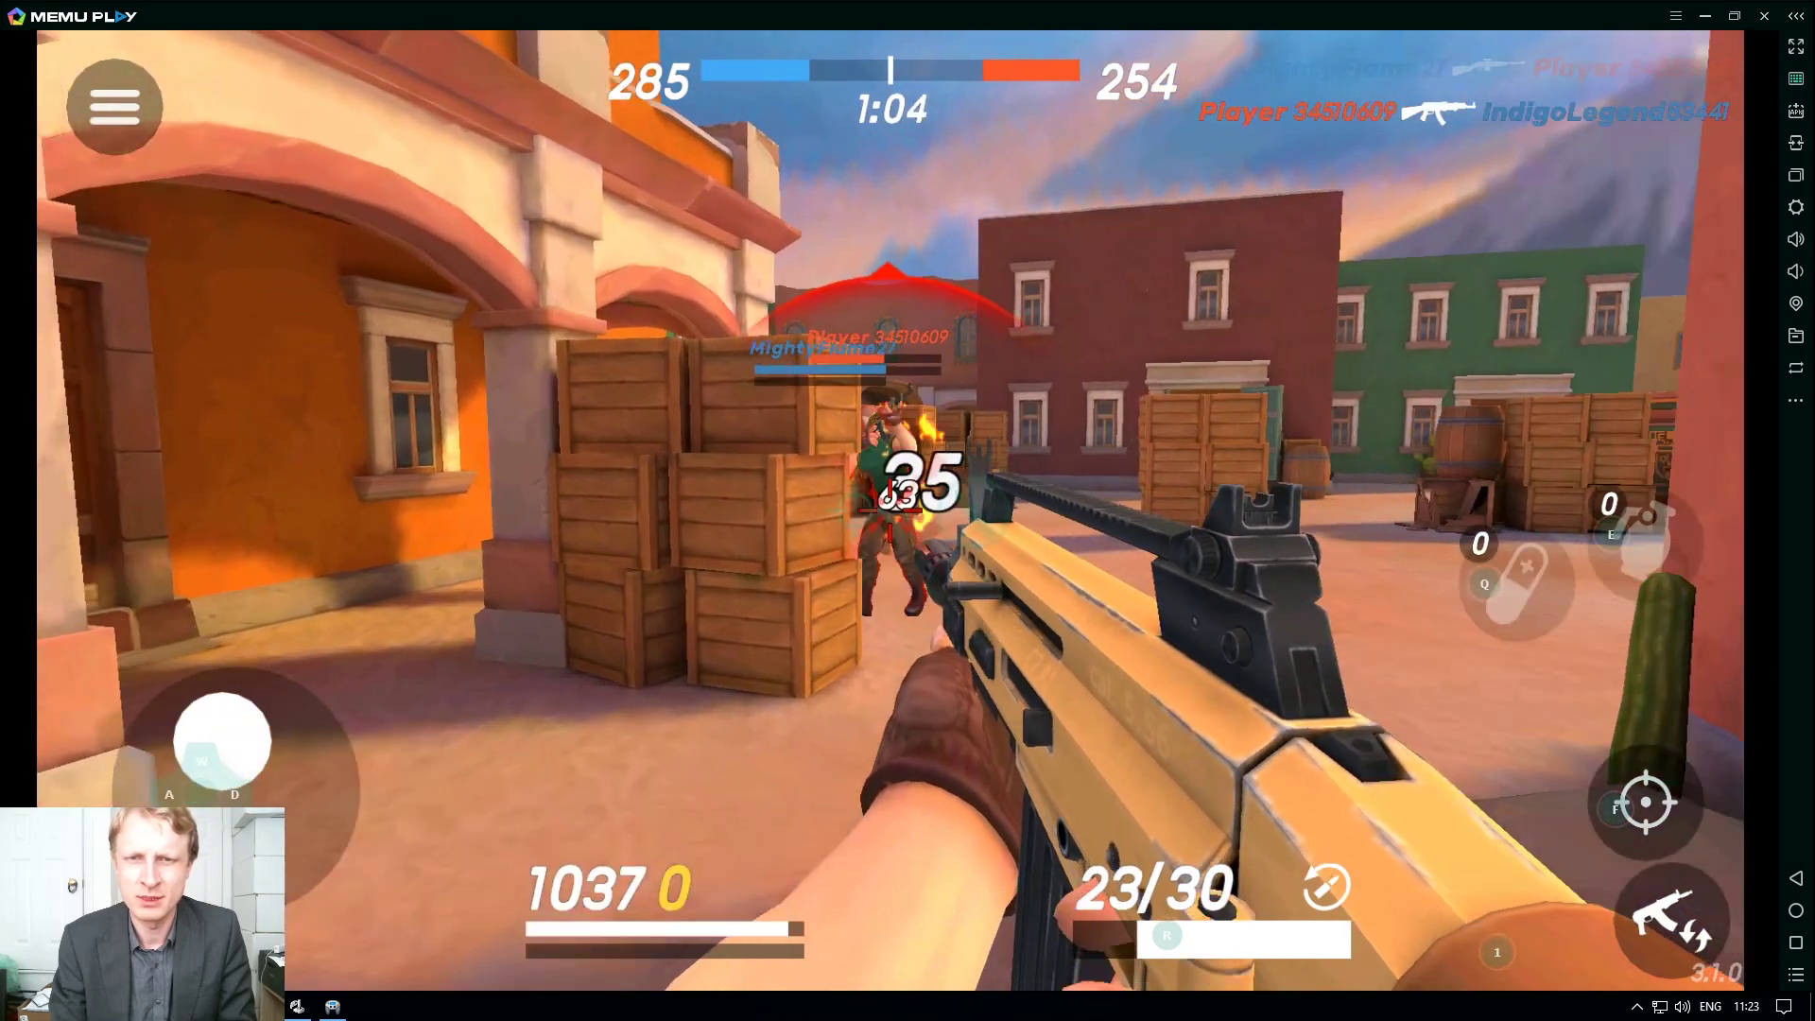
{"action": "key", "text": "d"}
{"action": "key", "text": "a"}
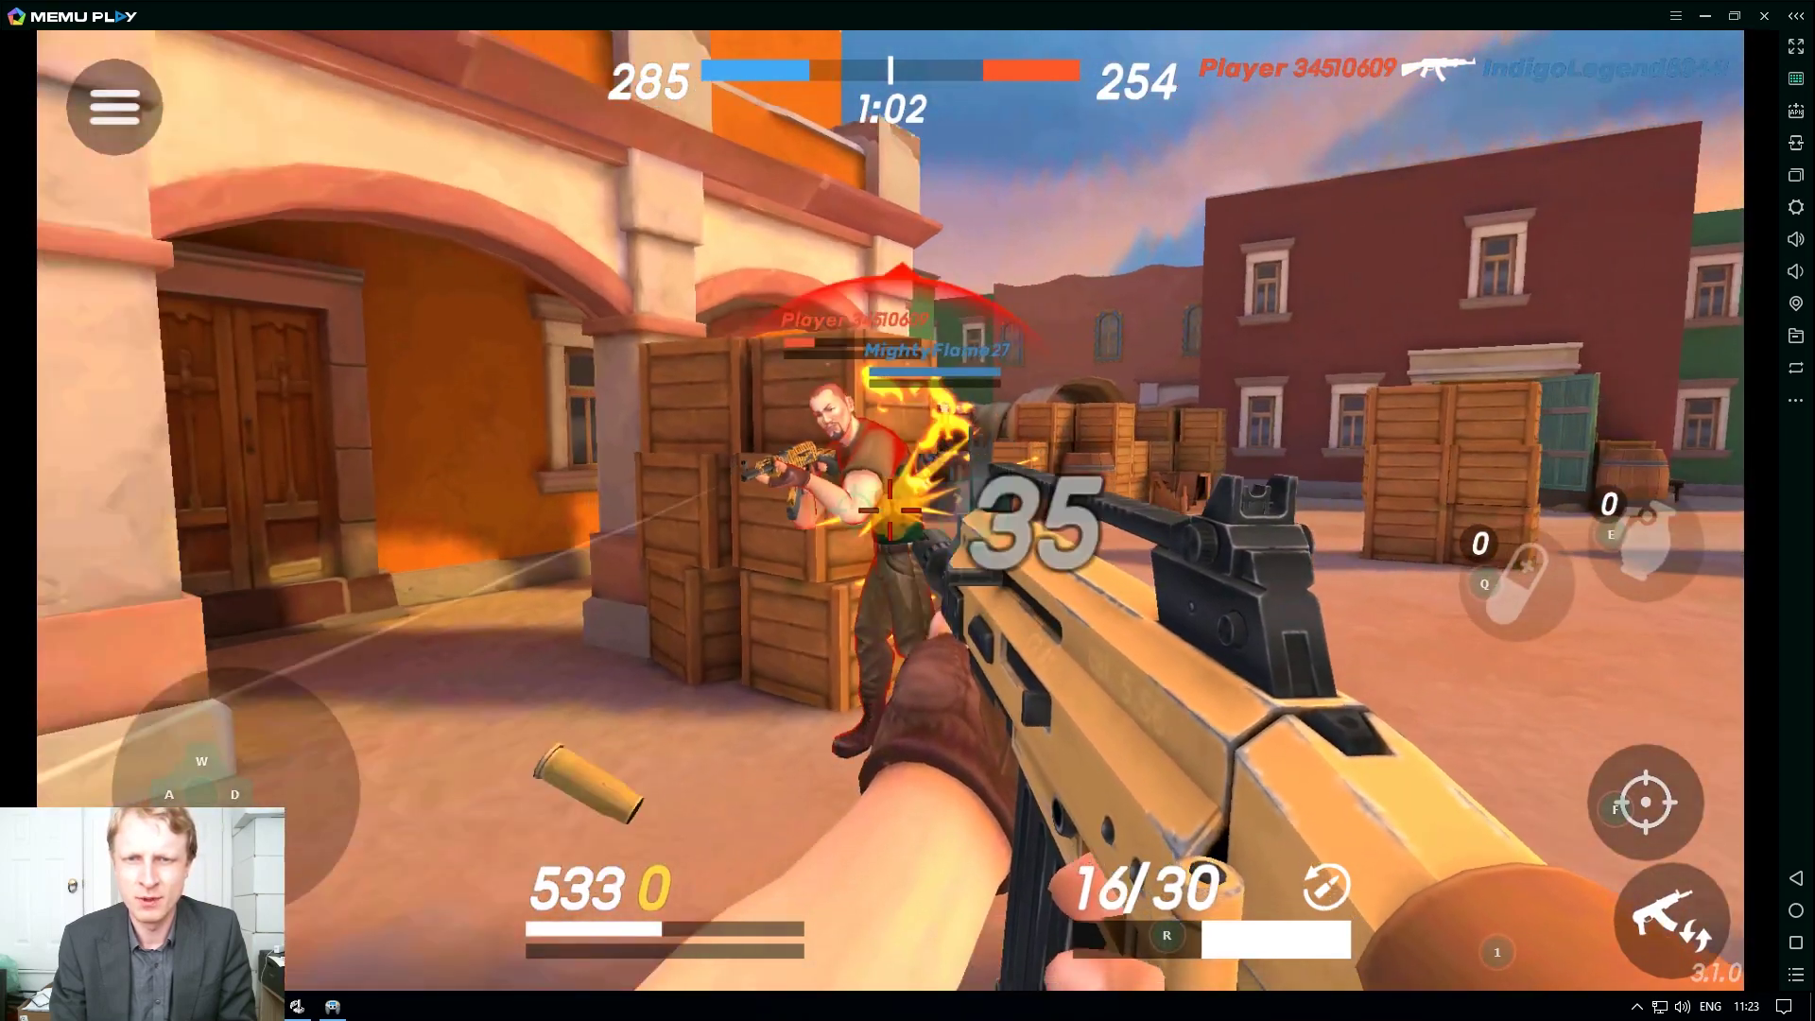
{"action": "left_click", "coordinate": [889, 510]}
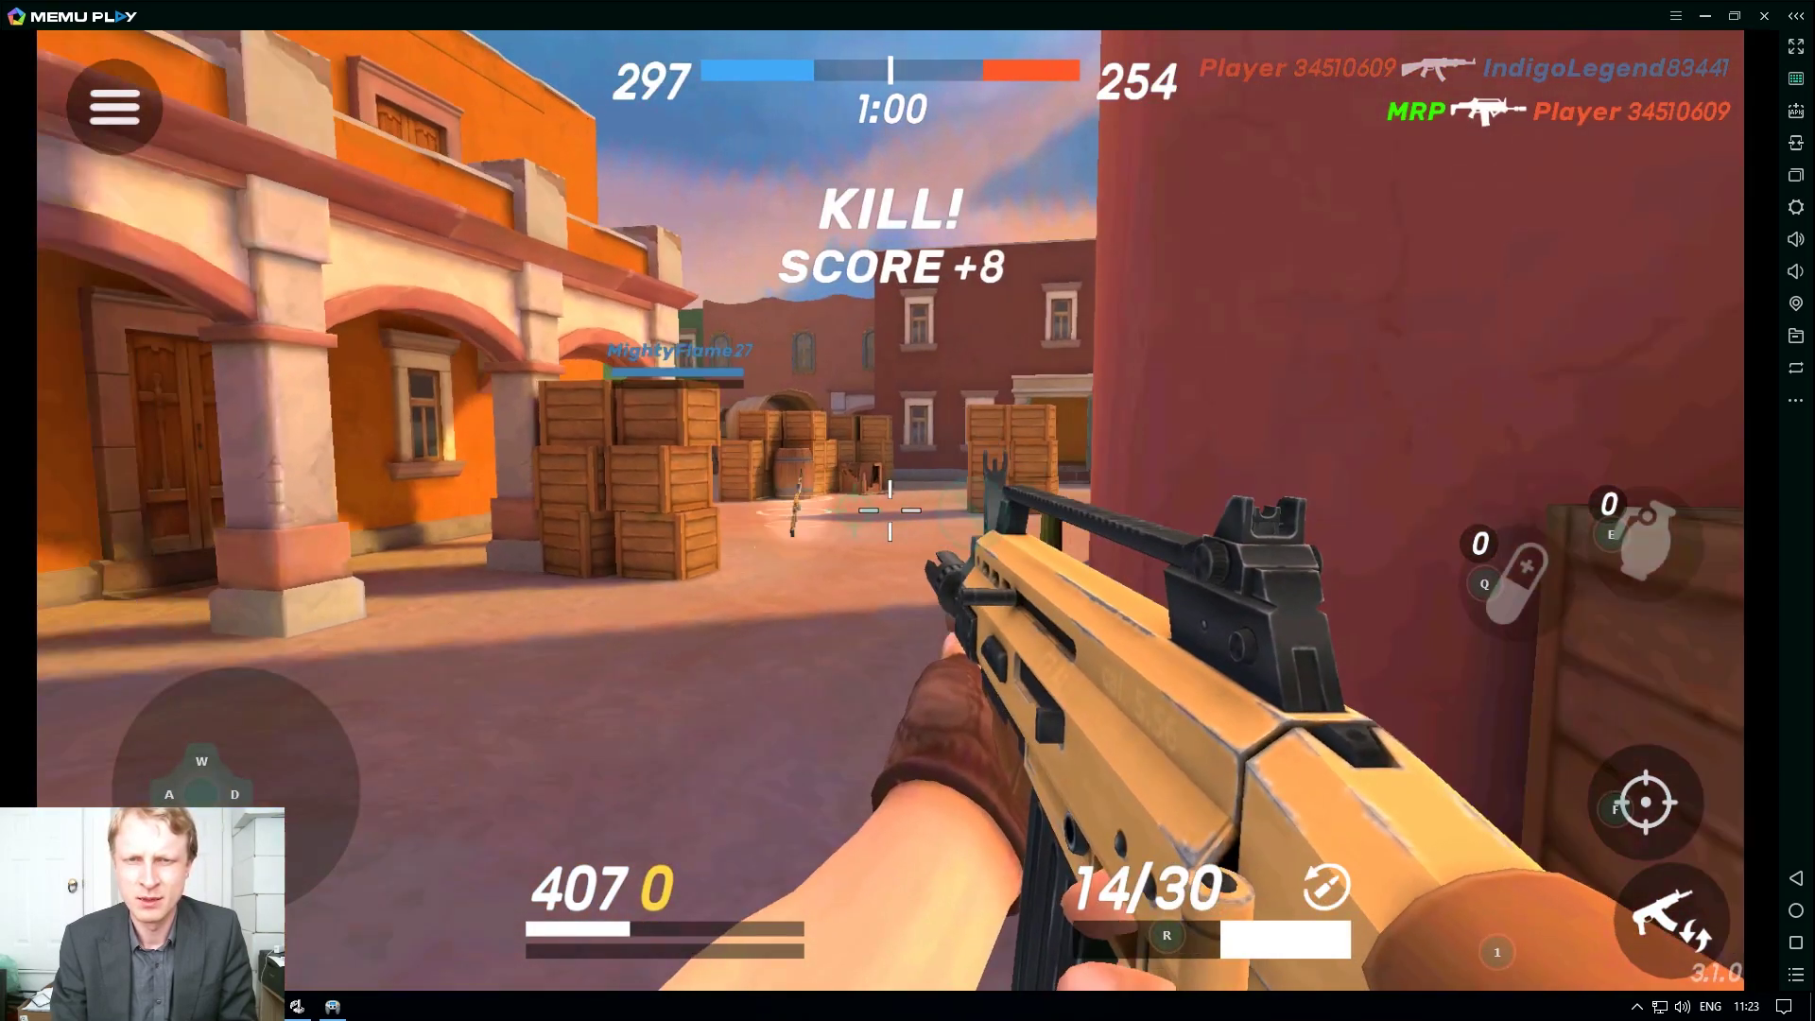
{"action": "key", "text": "r"}
{"action": "key", "text": "d"}
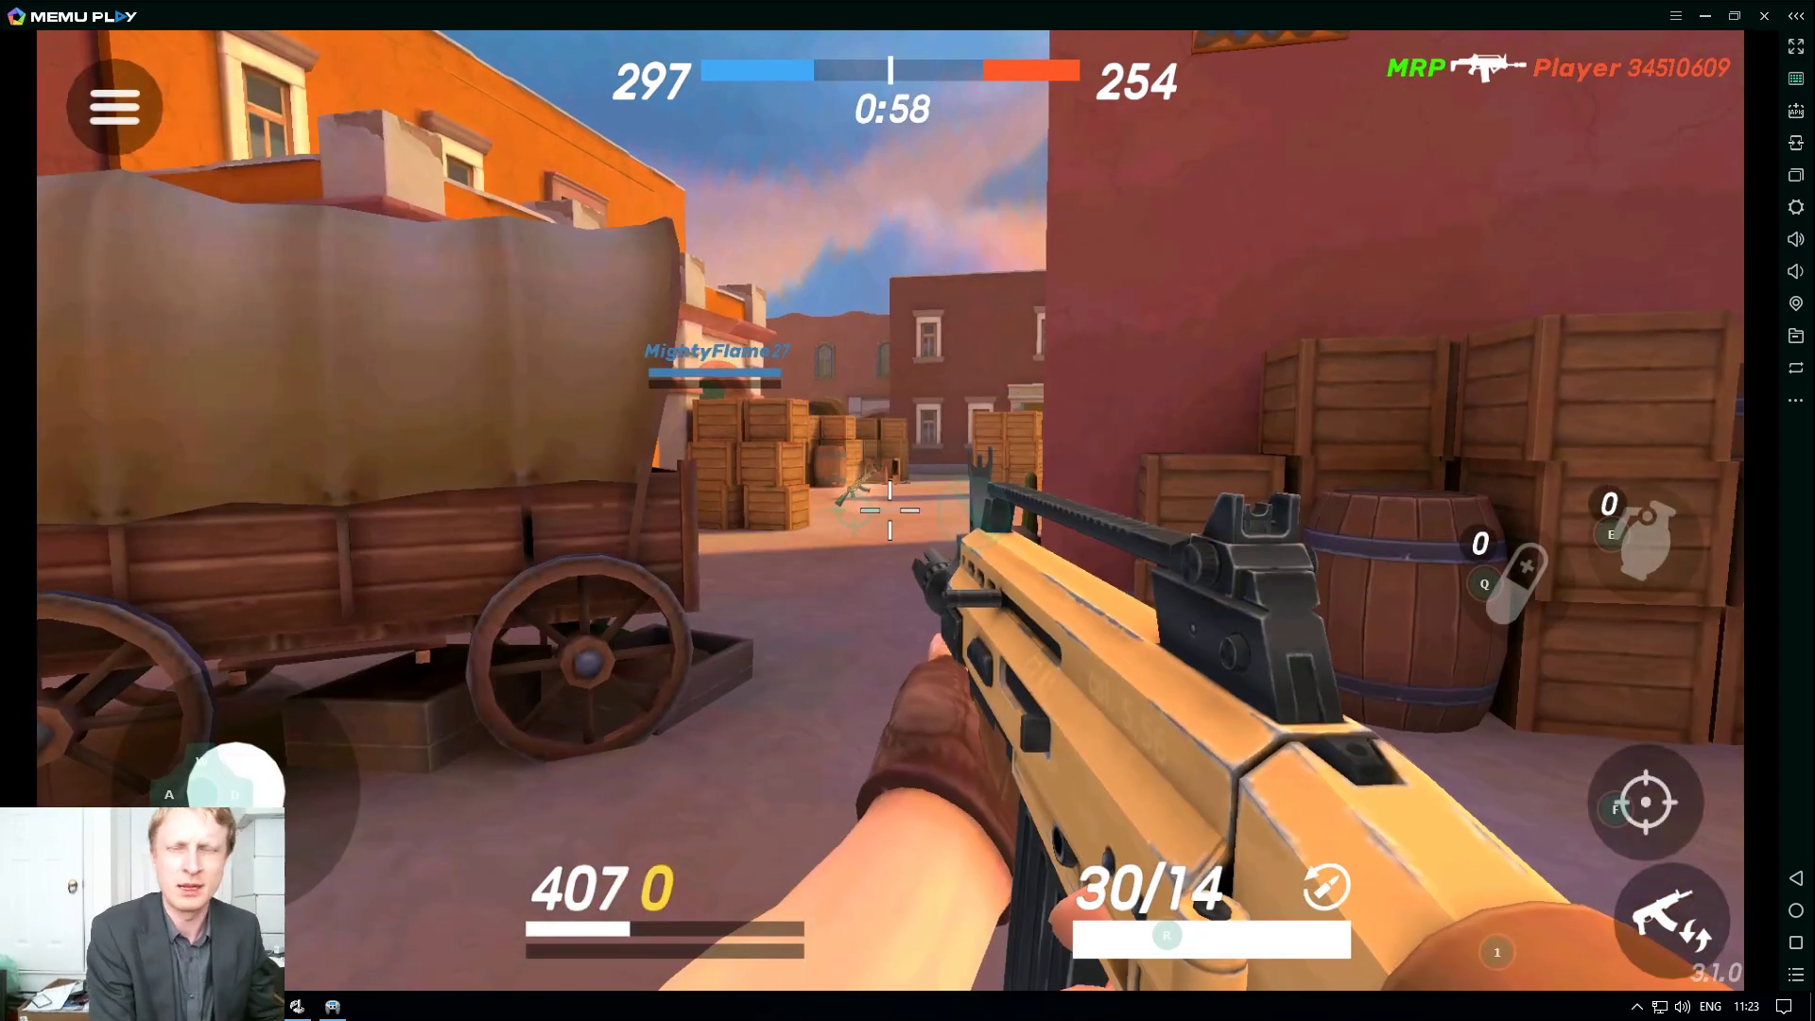